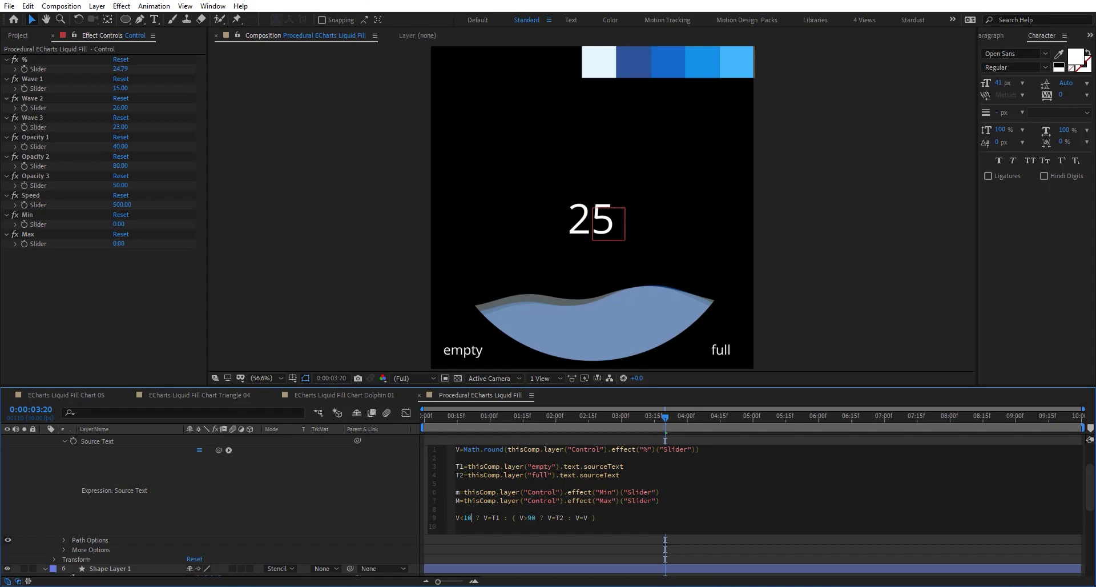
# Replace the 10 and 90 thresholds in the 100% layer's source text expression with m and M, and test the % slider.
pyautogui.press('BackSpace')
pyautogui.press('Delete')
pyautogui.write('m')
pyautogui.doubleClick(526, 517)
pyautogui.write('M')
pyautogui.click(361, 520)
pyautogui.press('space')
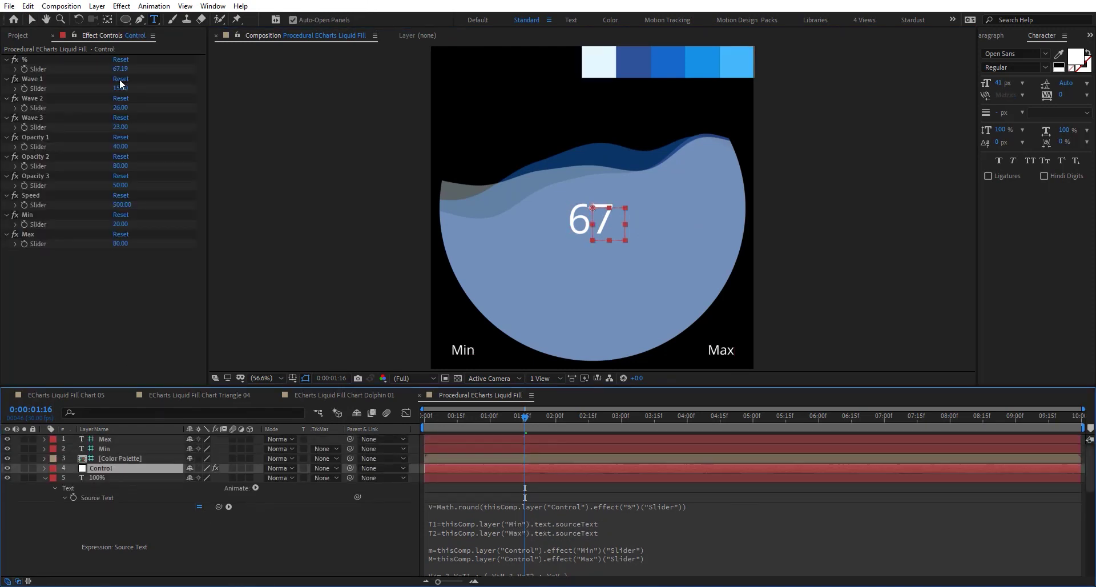
pyautogui.moveTo(117, 69); pyautogui.dragTo(150, 79)
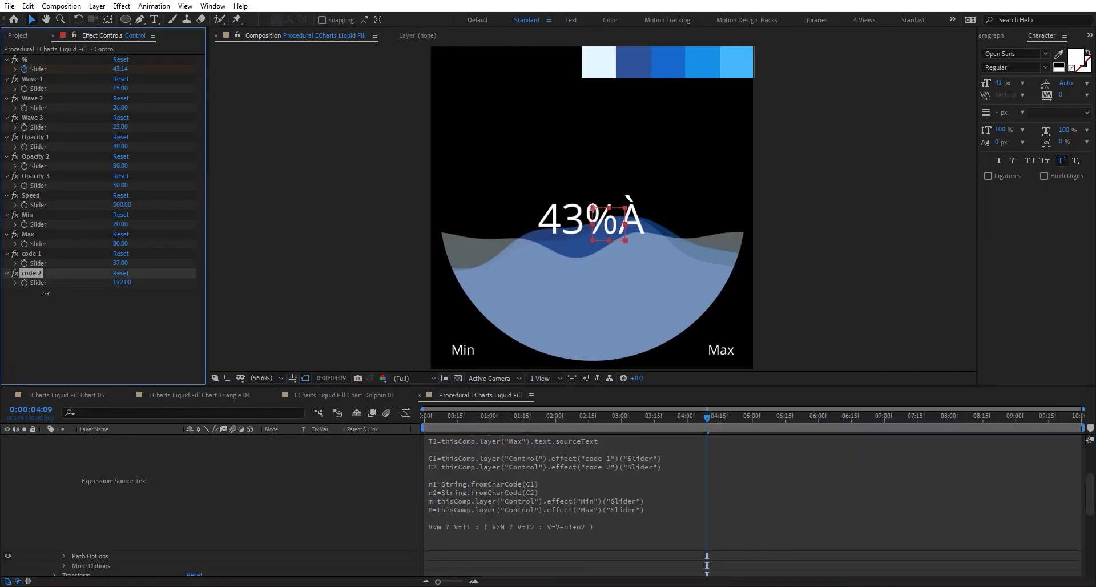
# Set the code 1 slider to 109 and the code 2 slider to 179.
pyautogui.click(121, 263)
pyautogui.write('109')
pyautogui.press('Return')
pyautogui.click(122, 282)
pyautogui.write('179')
pyautogui.press('Return')
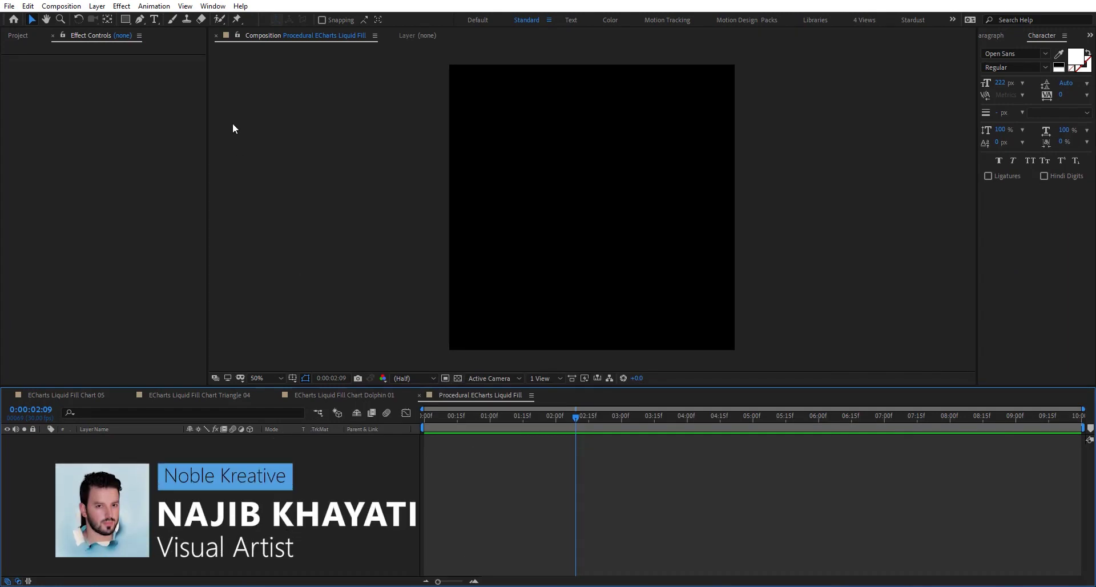
# Draw a horizontal line across the lower part of the composition with the Pen tool and name its layer Waves.
pyautogui.press('g')
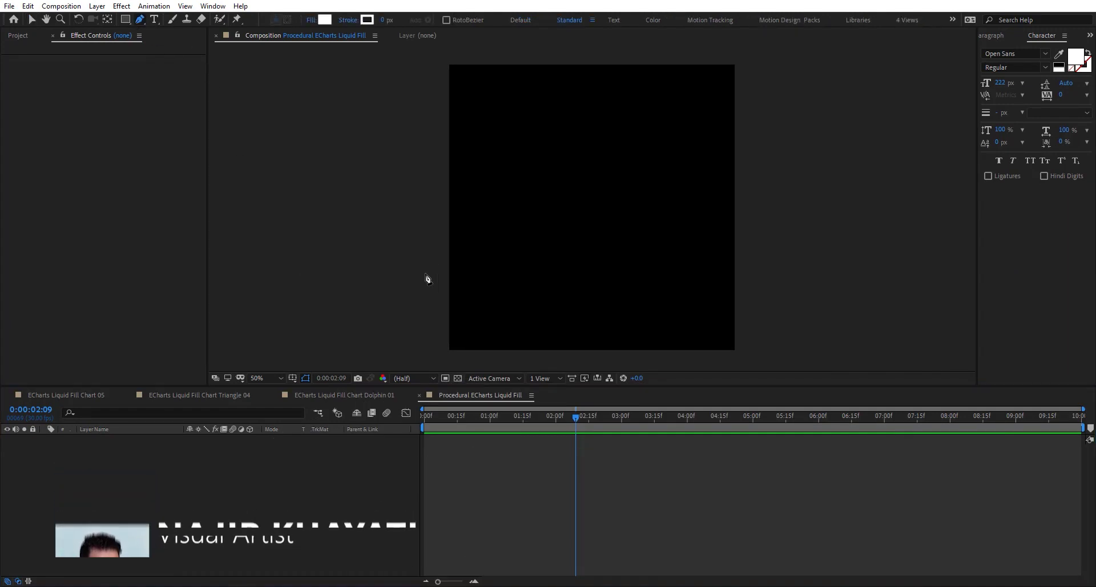
pyautogui.click(413, 312)
pyautogui.click(786, 312)
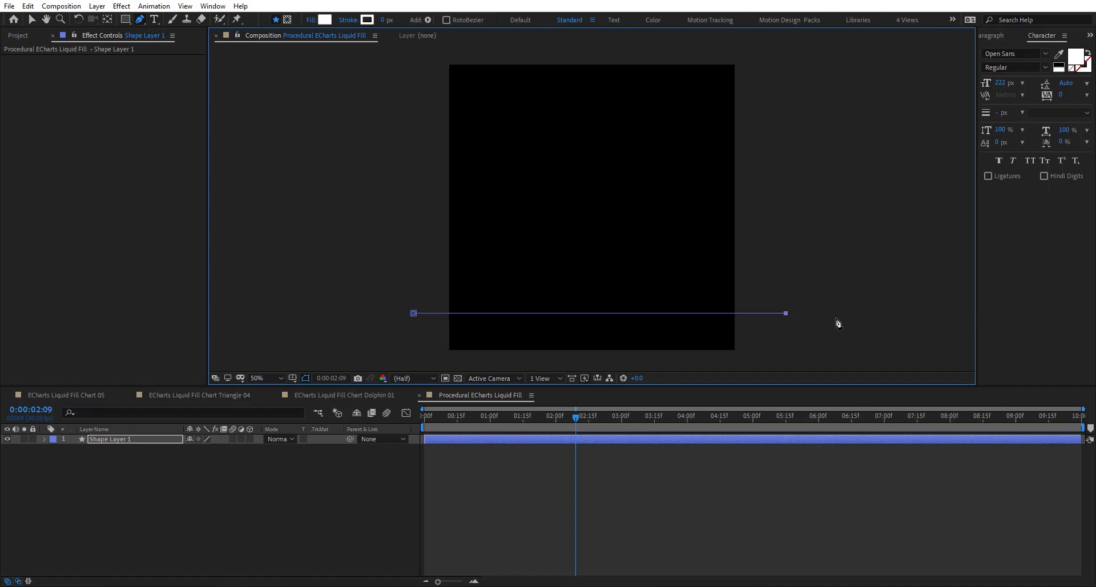
pyautogui.click(98, 439)
pyautogui.press('Return')
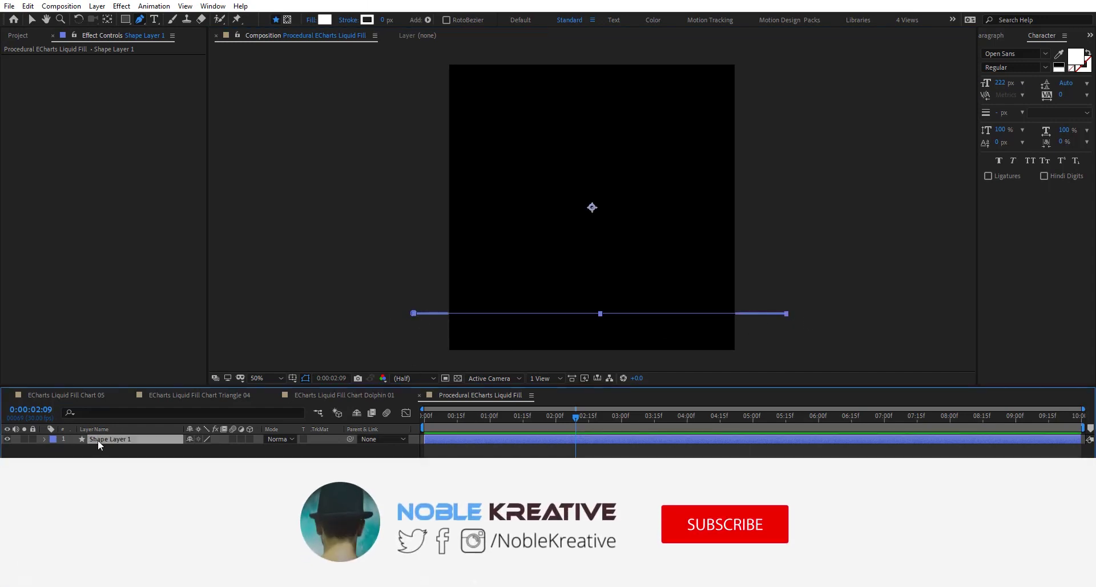
pyautogui.write('Waves')
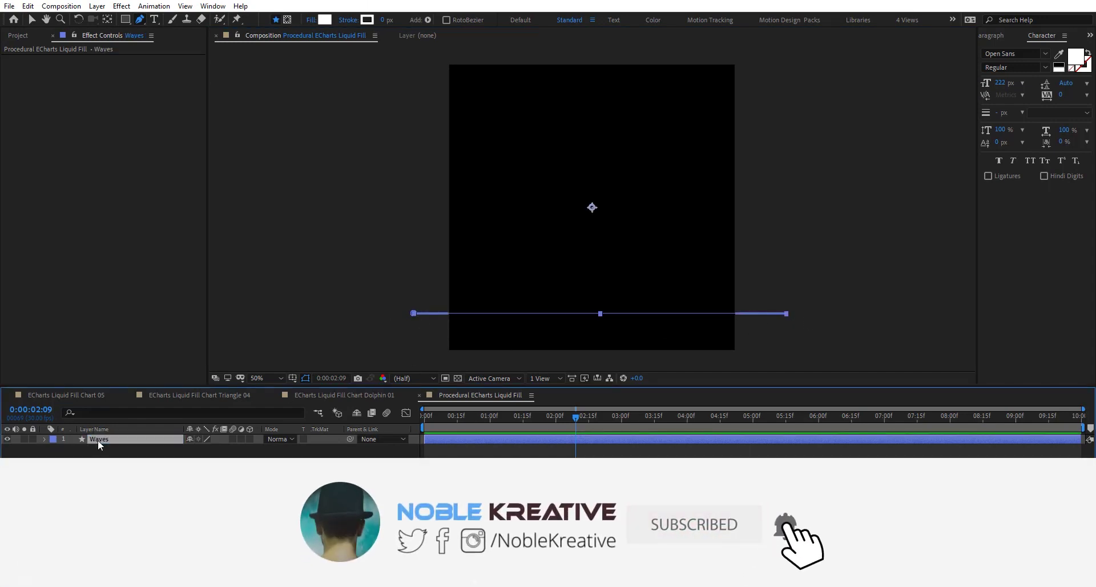
pyautogui.press('Return')
# Rename the shape group inside the Waves layer as Wave 1 and delete its fill.
pyautogui.click(45, 439)
pyautogui.click(54, 450)
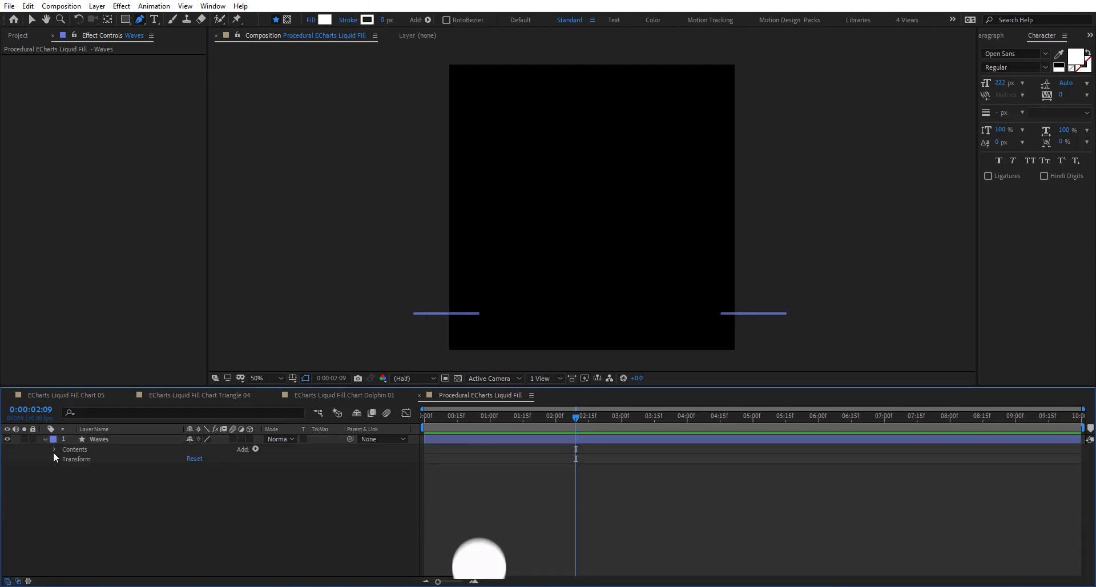
pyautogui.click(63, 458)
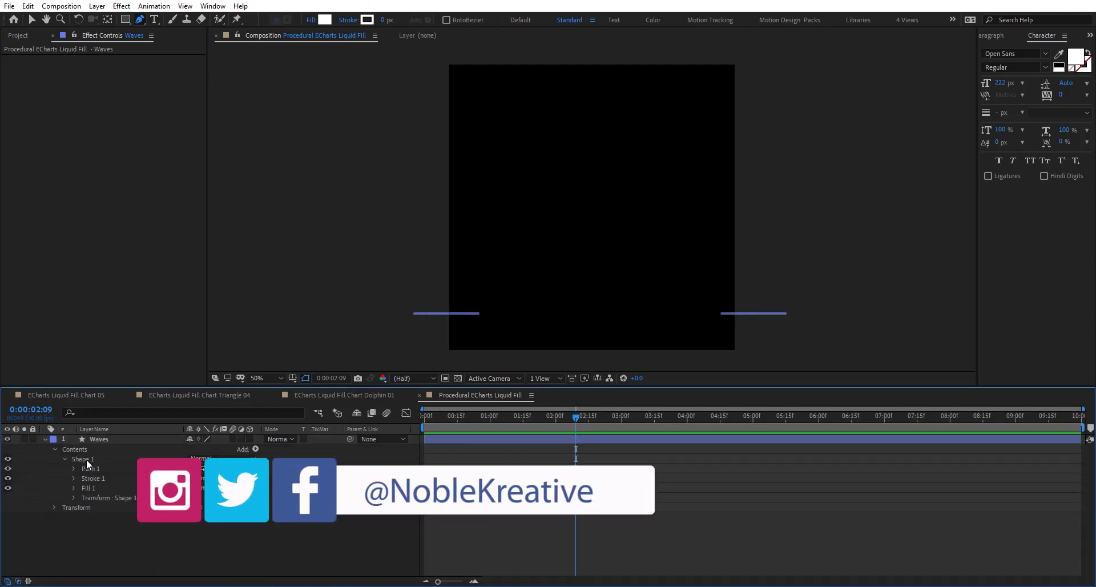
pyautogui.click(86, 459)
pyautogui.press('Return')
pyautogui.write('Wave 1')
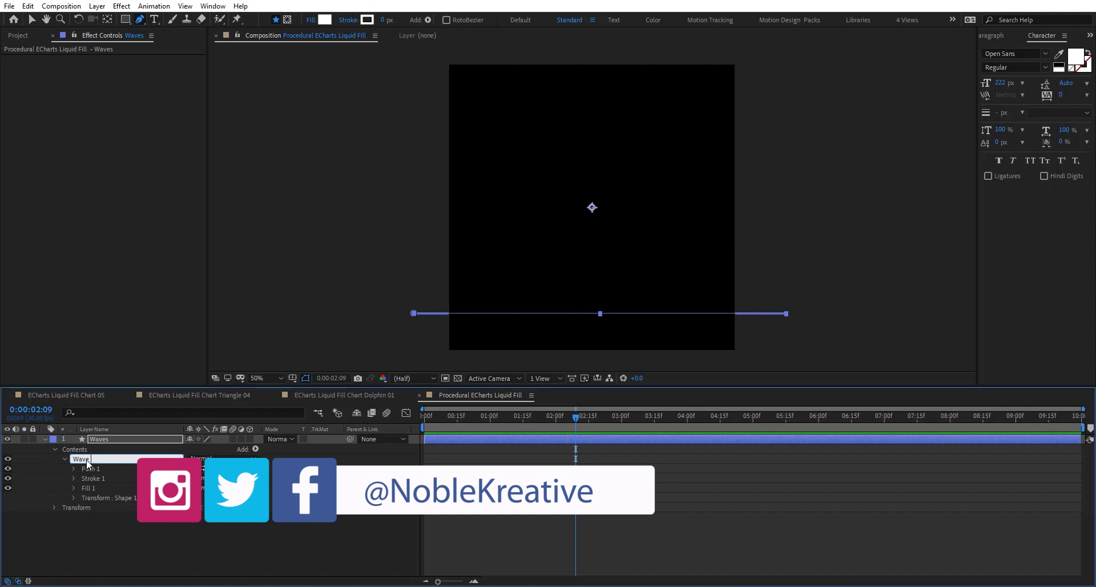
pyautogui.click(91, 488)
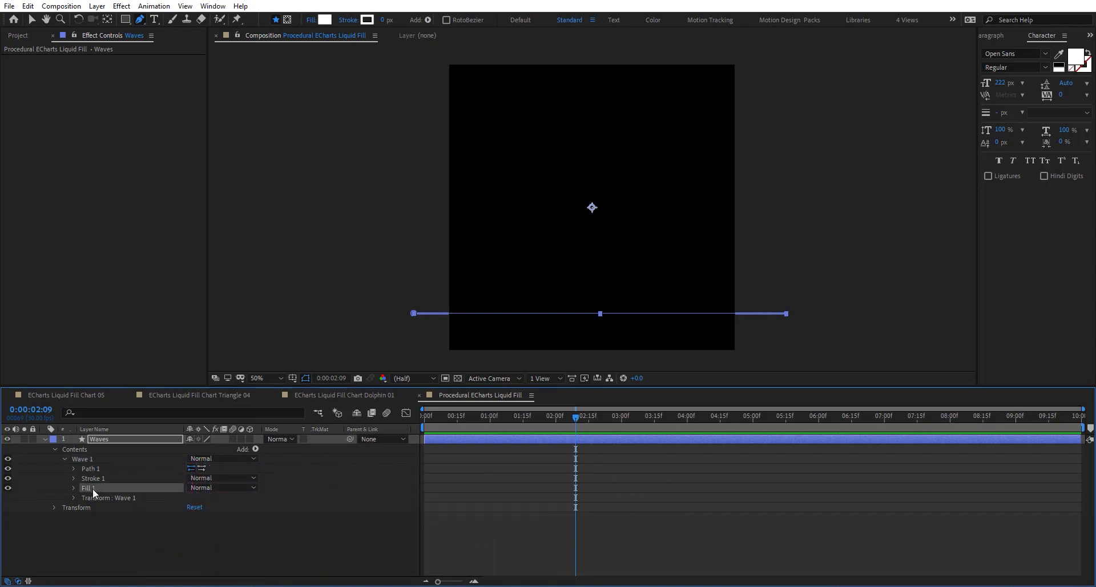
pyautogui.press('Delete')
# Increase the stroke width of Wave 1 to about 312.
pyautogui.click(71, 478)
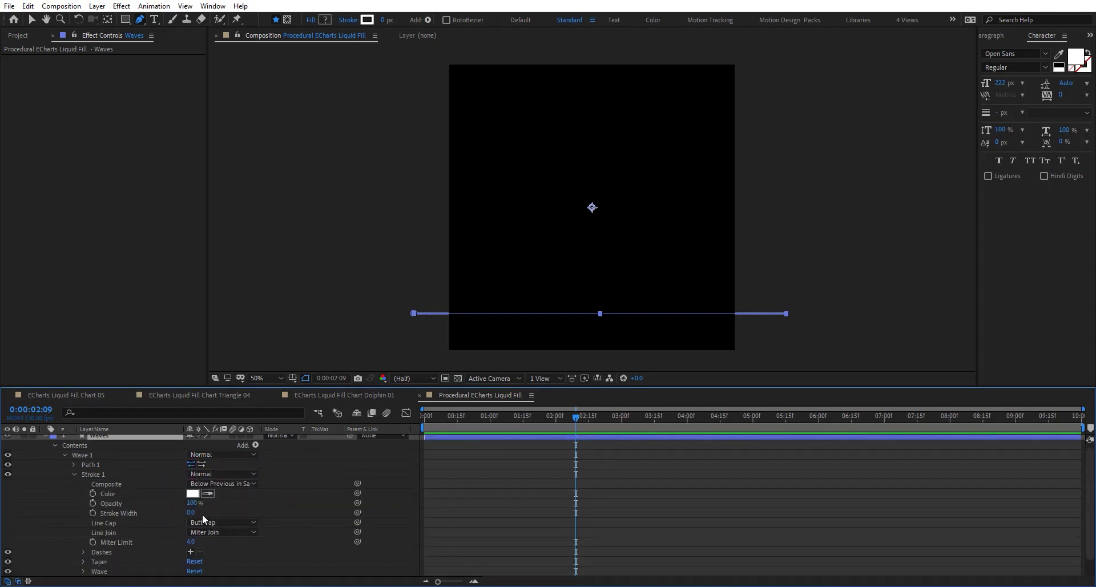
pyautogui.moveTo(190, 513)
pyautogui.mouseDown()
pyautogui.moveTo(240, 513)
pyautogui.moveTo(91, 511)
pyautogui.mouseUp()
pyautogui.scroll(-1, 88, 536)
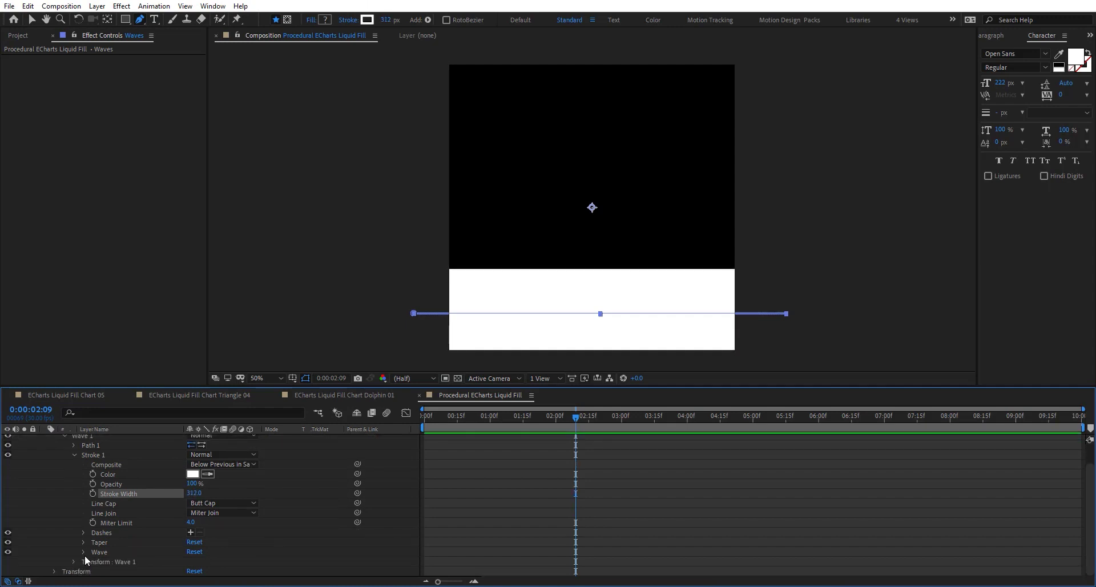
# Set the wave amount of Wave 1's stroke to 25% and its wavelength to 270.
pyautogui.click(84, 552)
pyautogui.scroll(-1, 143, 530)
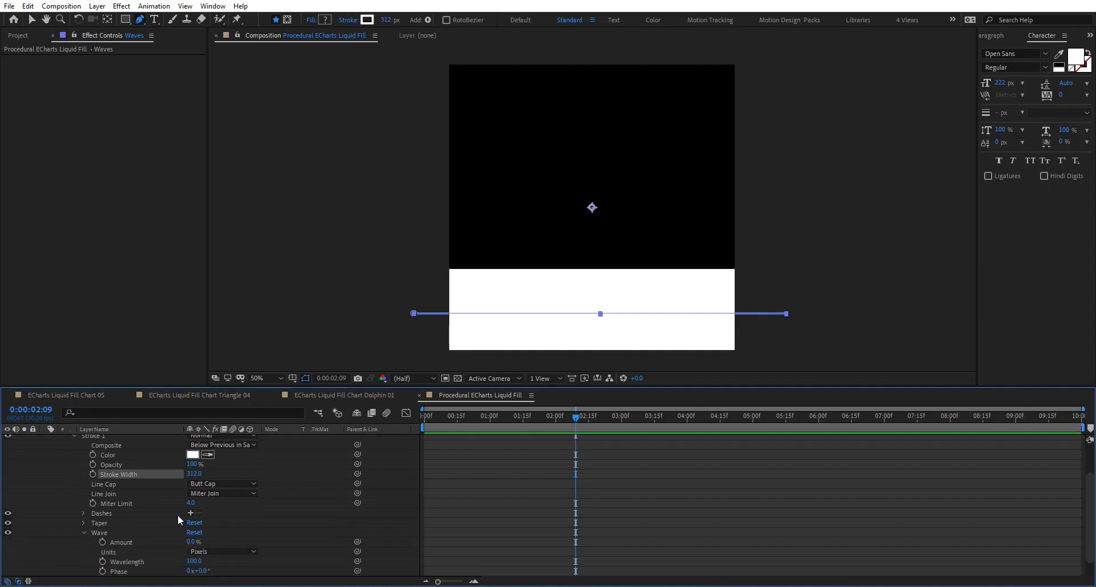
pyautogui.click(192, 542)
pyautogui.write('25')
pyautogui.press('Return')
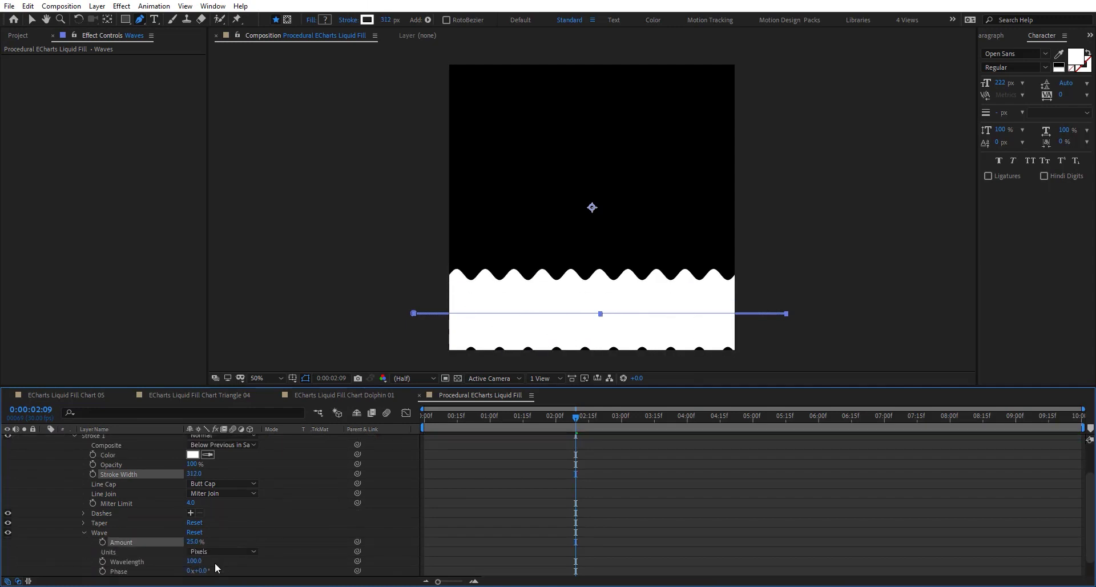
pyautogui.click(194, 560)
pyautogui.write('270')
pyautogui.press('Return')
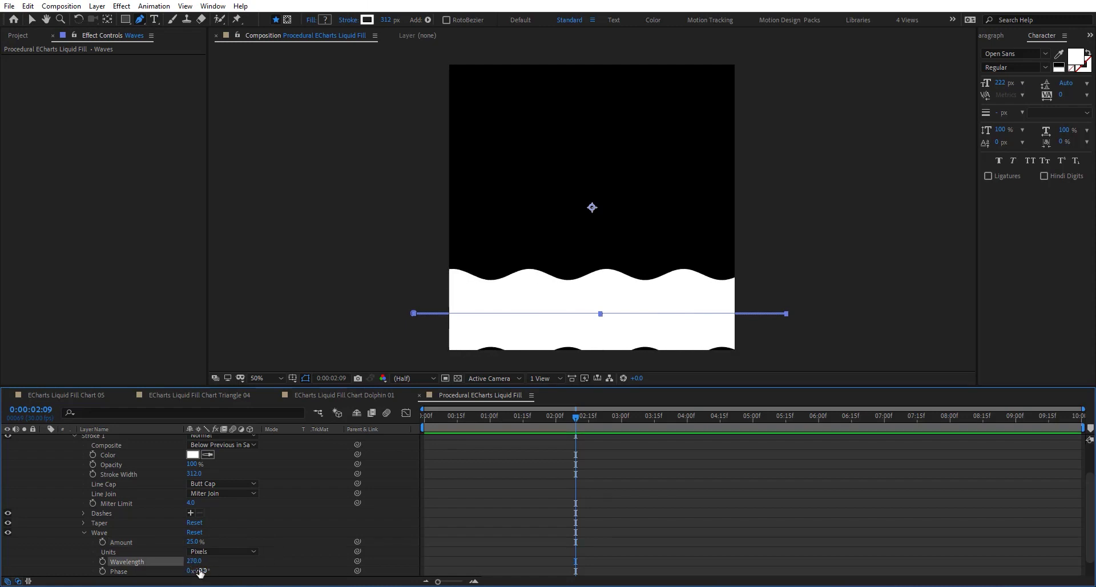
# Create a null object and name it Control.
pyautogui.scroll(2, 301, 516)
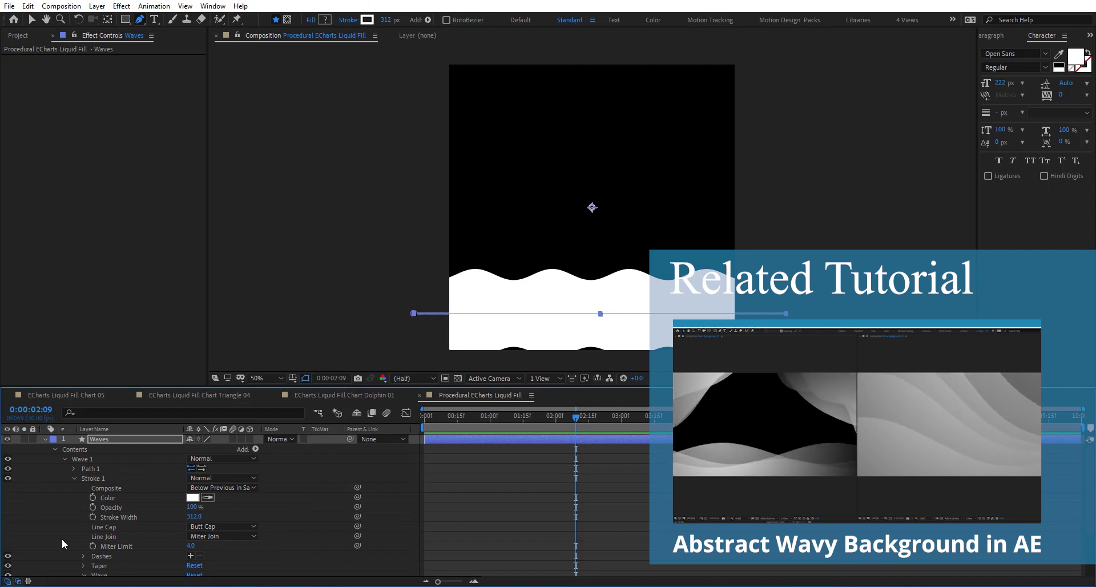
pyautogui.hotkey('ctrl', 'alt', 'shift', 'y')
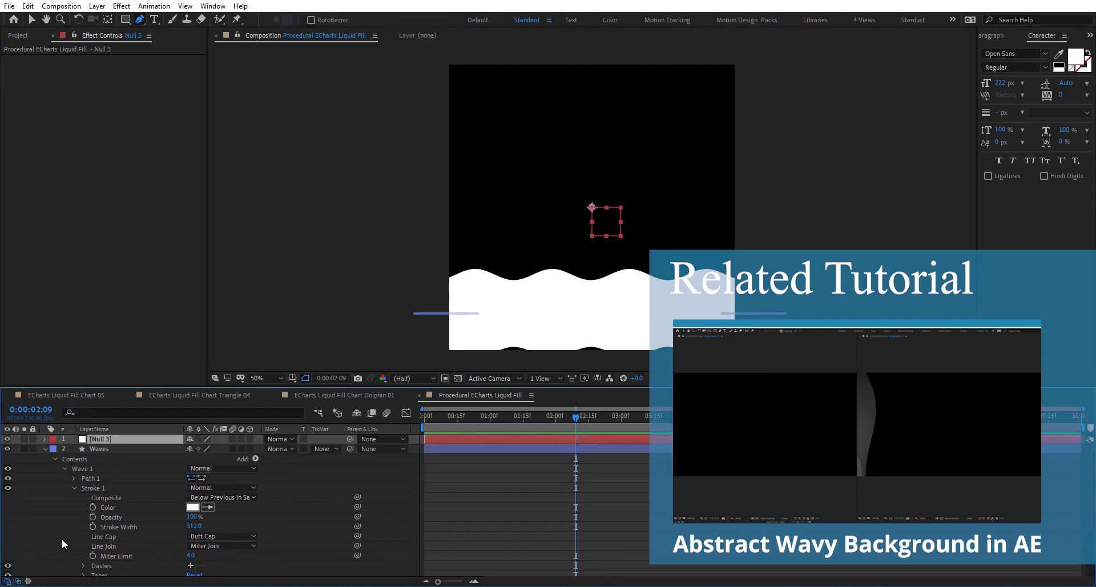
pyautogui.press('Return')
pyautogui.write('Contro')
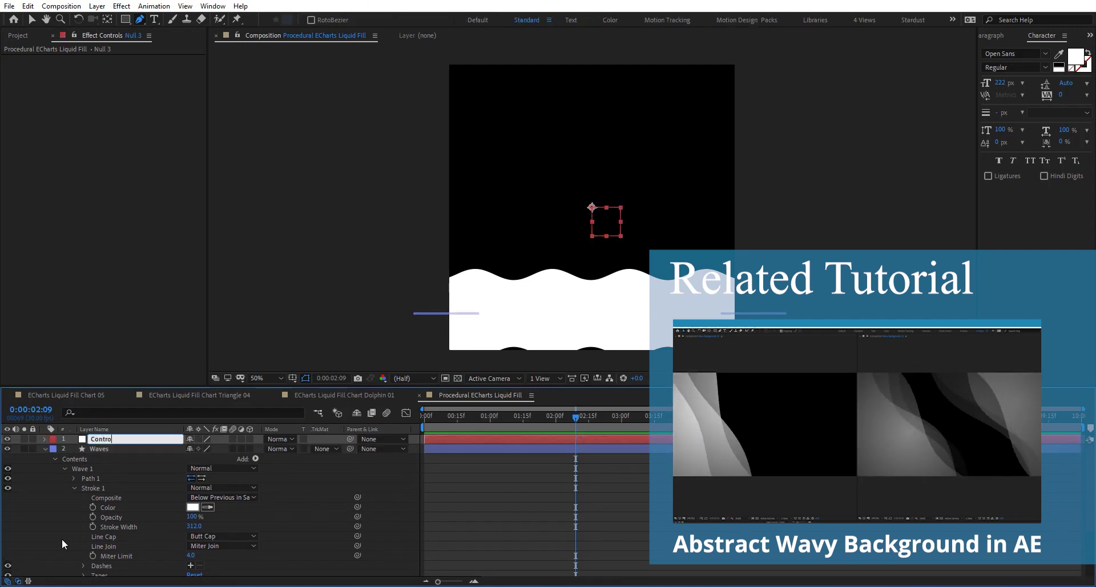
pyautogui.write('l')
pyautogui.press('Return')
# Add a Slider Control effect to the Control null and name it %.
pyautogui.hotkey('ctrl', 'space')
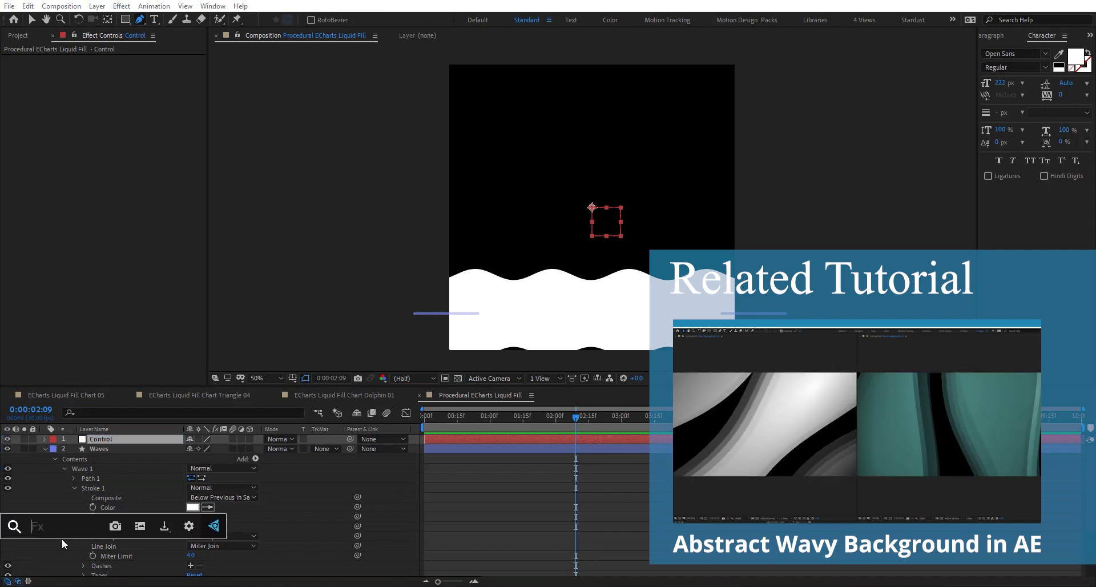
pyautogui.write('slider')
pyautogui.press('Return')
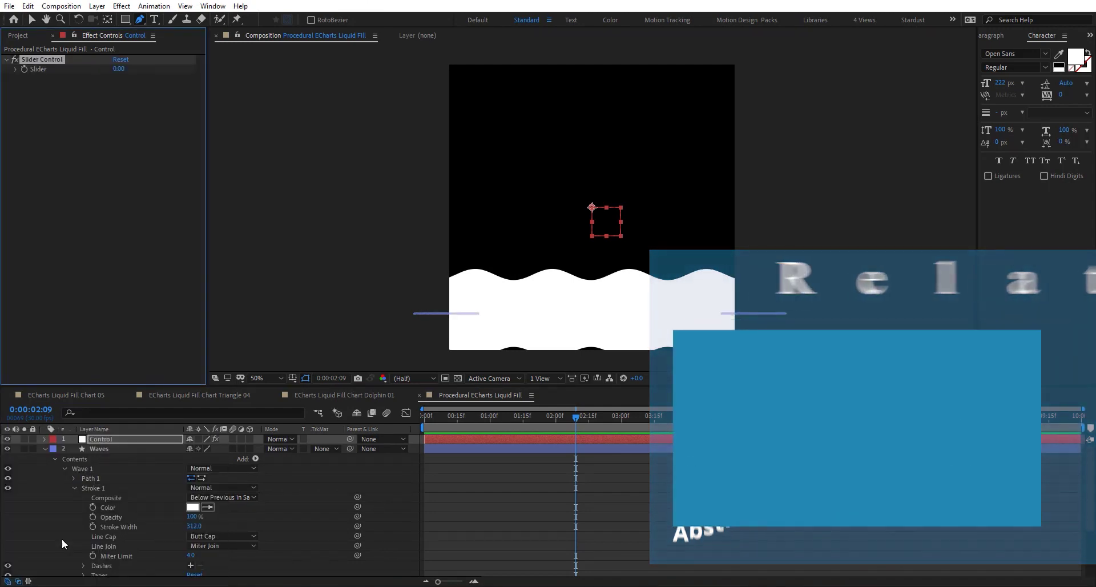
pyautogui.press('v')
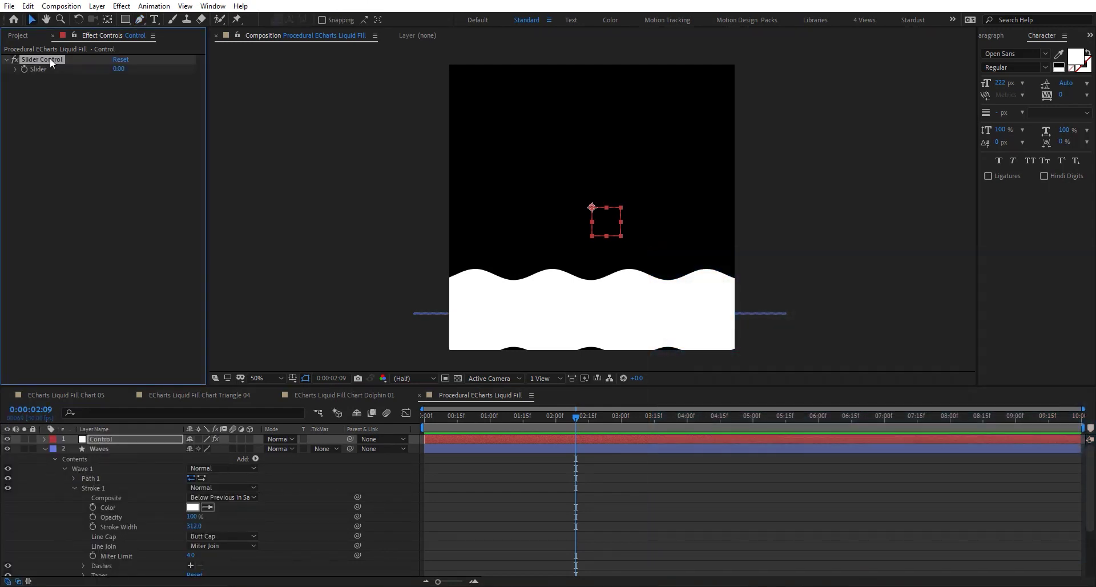
pyautogui.press('Return')
pyautogui.press('Return')
# Link Wave 1's stroke width to the Control layer's % slider with an expression, and raise the slider to 436.
pyautogui.click(105, 488)
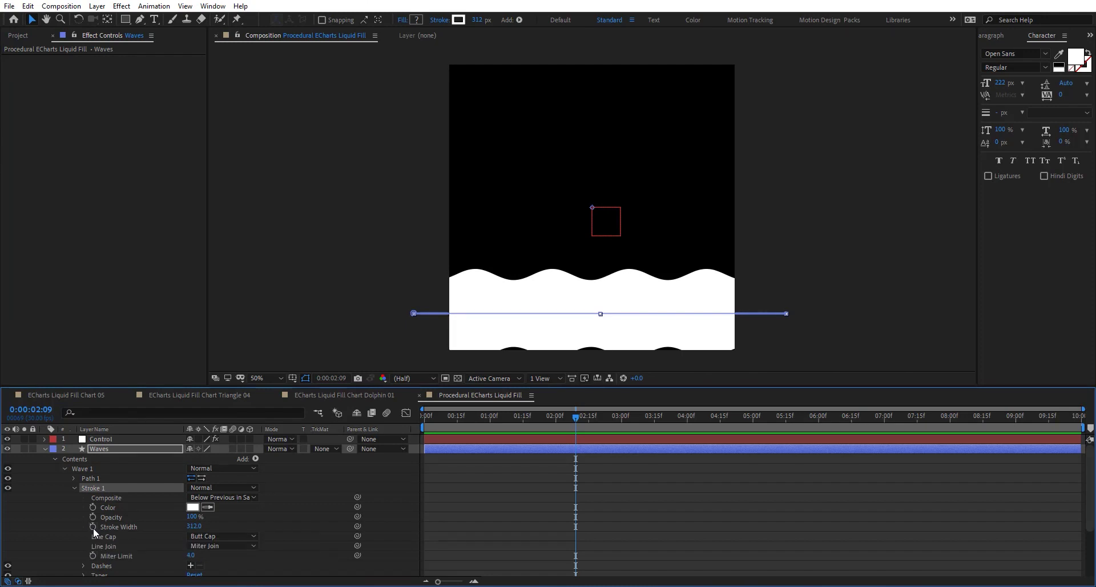
pyautogui.keyDown('alt'); pyautogui.click(92, 526); pyautogui.keyUp('alt')
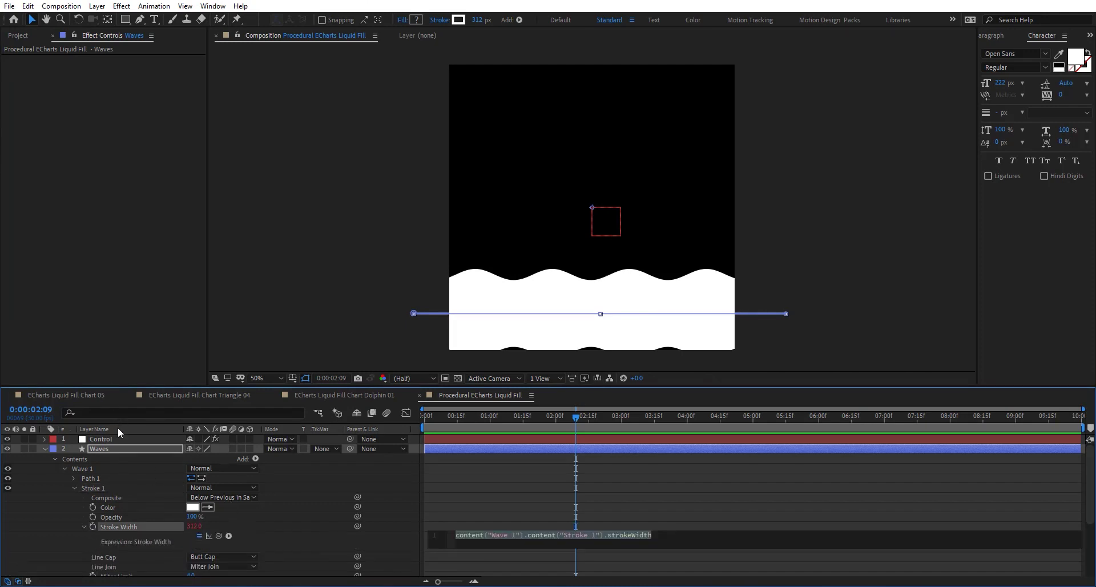
pyautogui.click(137, 438)
pyautogui.moveTo(219, 536)
pyautogui.mouseDown()
pyautogui.moveTo(117, 138)
pyautogui.moveTo(48, 71)
pyautogui.mouseUp()
pyautogui.click(558, 502)
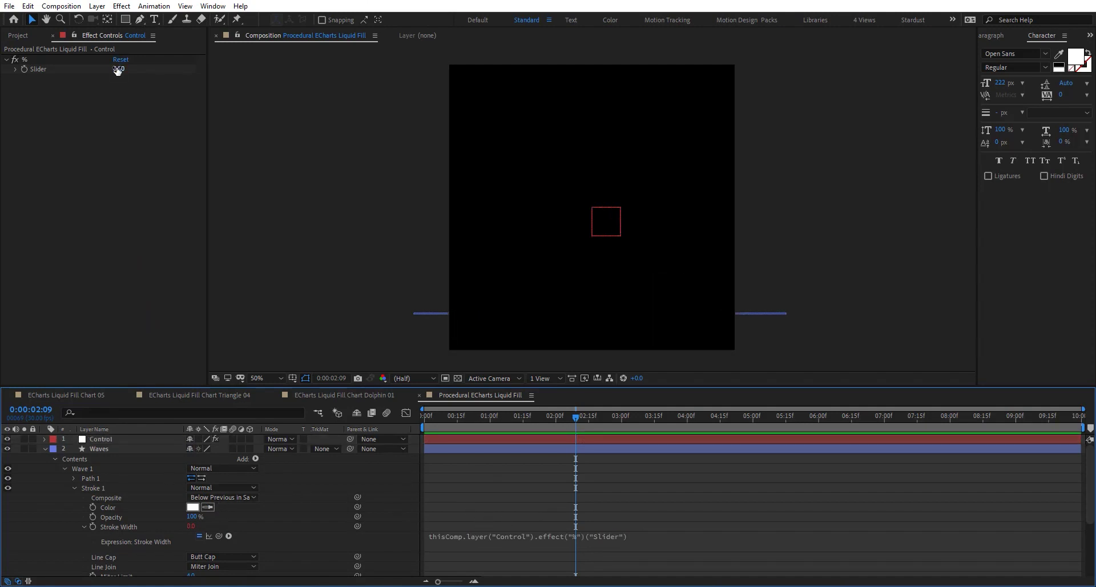
pyautogui.moveTo(118, 70); pyautogui.dragTo(369, 61)
# Add an expression to Wave 1's wavelength that links it to the stroke width.
pyautogui.scroll(-1, 141, 501)
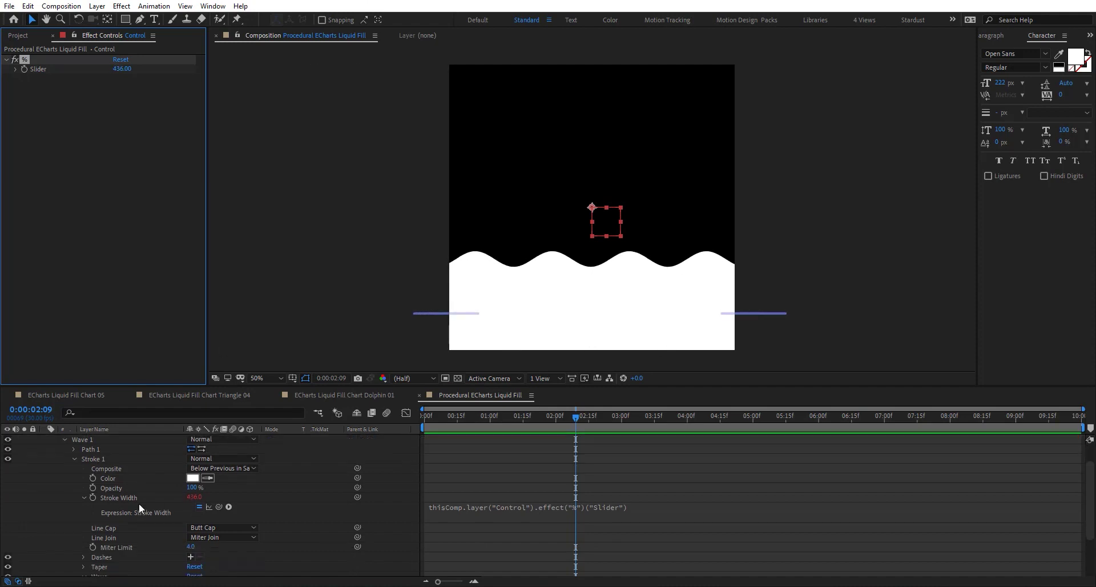
pyautogui.scroll(-2, 139, 502)
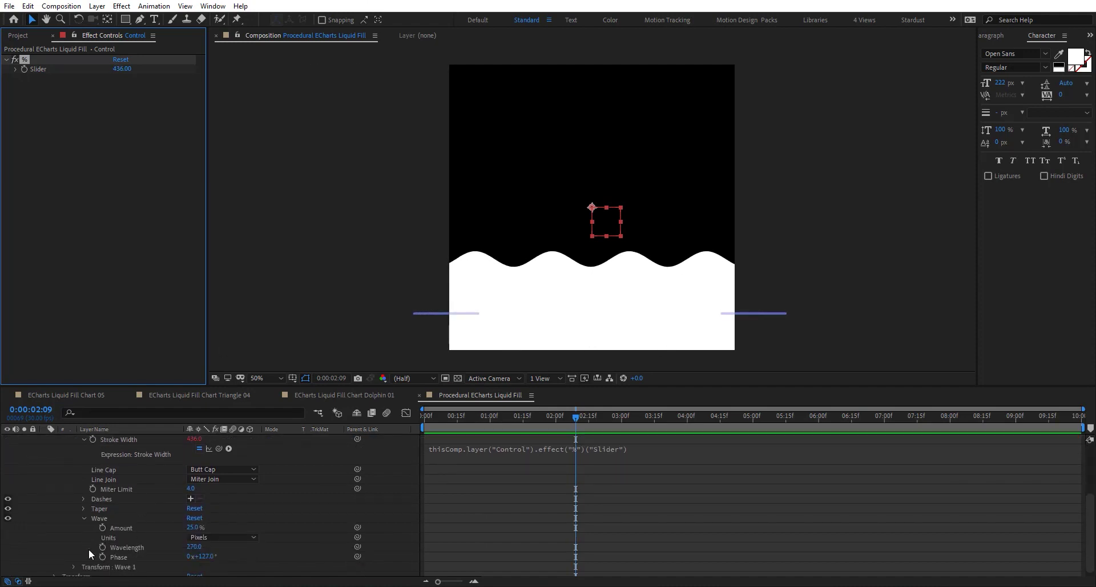
pyautogui.keyDown('alt'); pyautogui.click(102, 548); pyautogui.keyUp('alt')
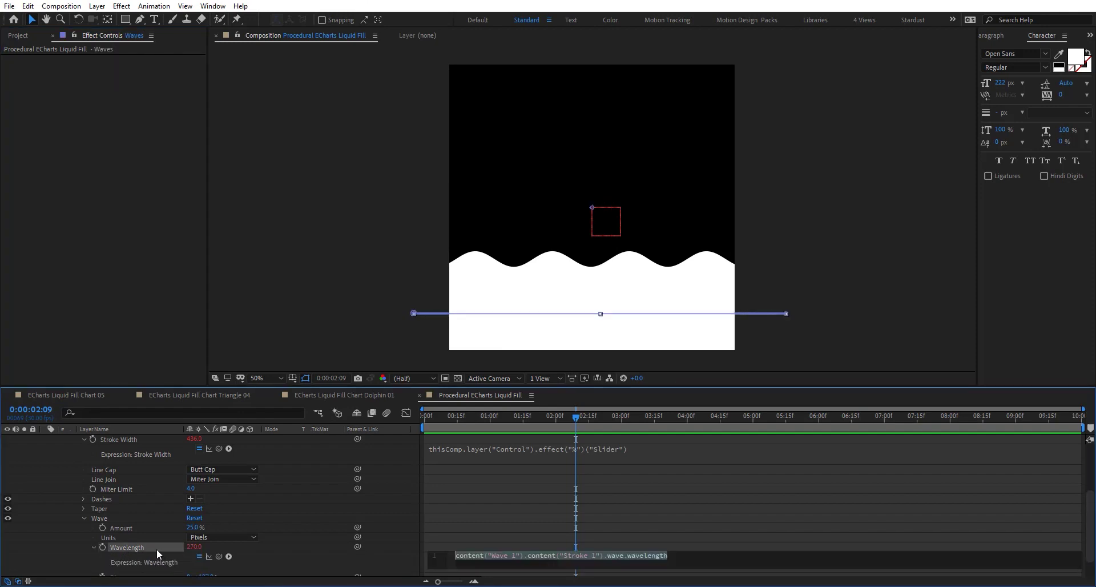
pyautogui.moveTo(217, 556)
pyautogui.mouseDown()
pyautogui.moveTo(142, 416)
pyautogui.moveTo(122, 437)
pyautogui.moveTo(124, 491)
pyautogui.mouseUp()
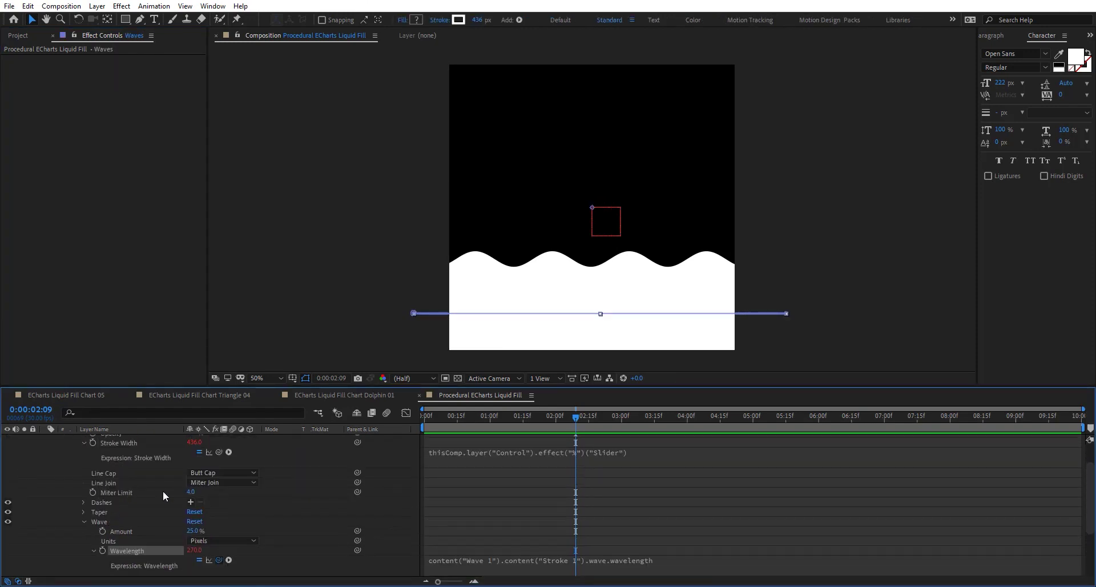
pyautogui.click(395, 525)
# Append *20+value to the stroke width expression.
pyautogui.click(660, 455)
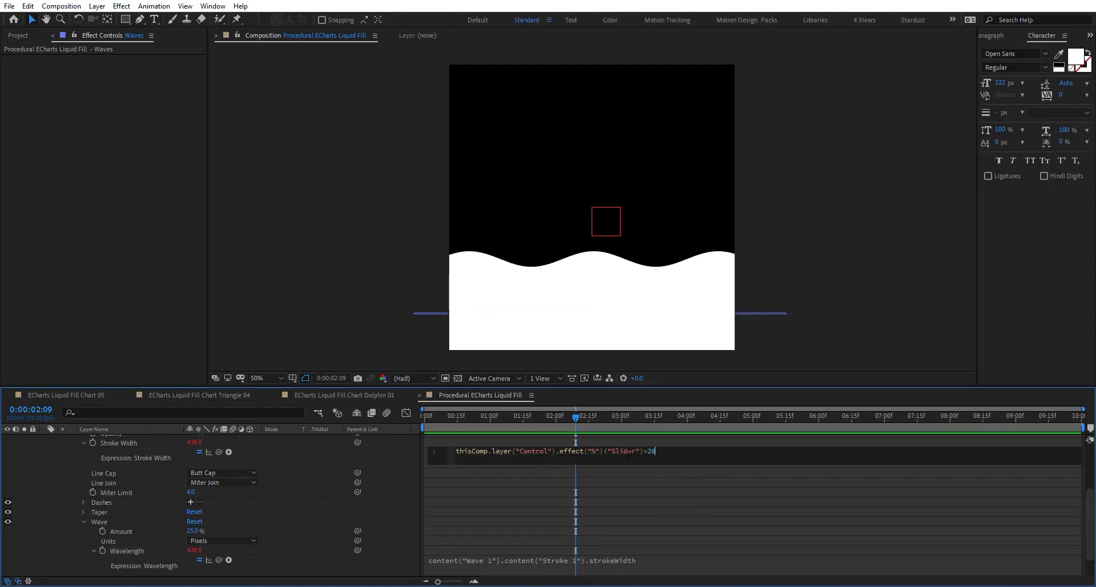
pyautogui.write('*20+value')
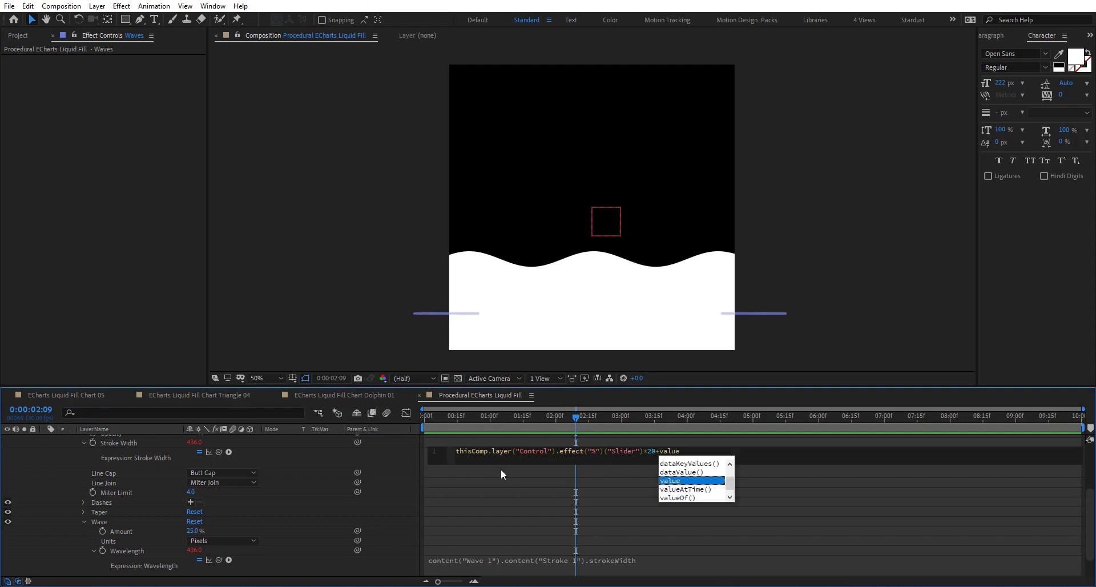
pyautogui.click(393, 484)
# Set the Control layer's % slider to 0.
pyautogui.scroll(3, 108, 448)
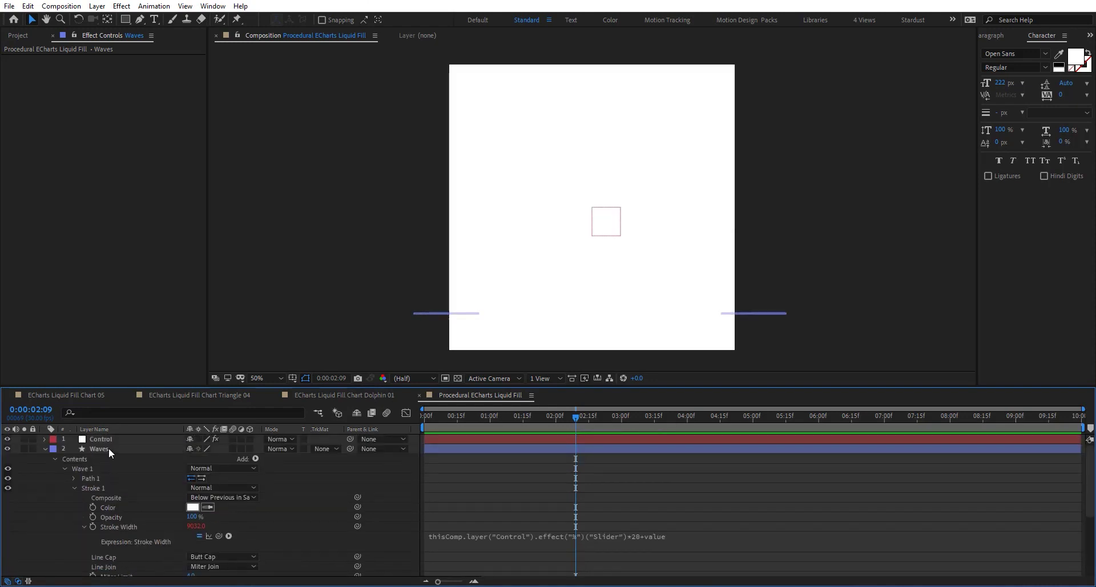
pyautogui.click(108, 449)
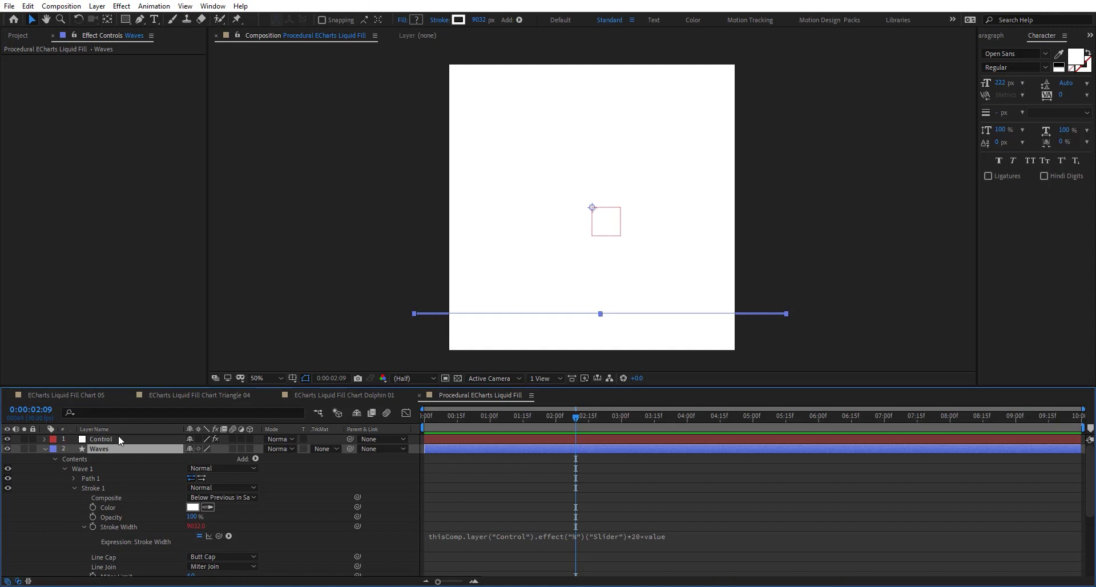
pyautogui.click(118, 438)
pyautogui.click(123, 69)
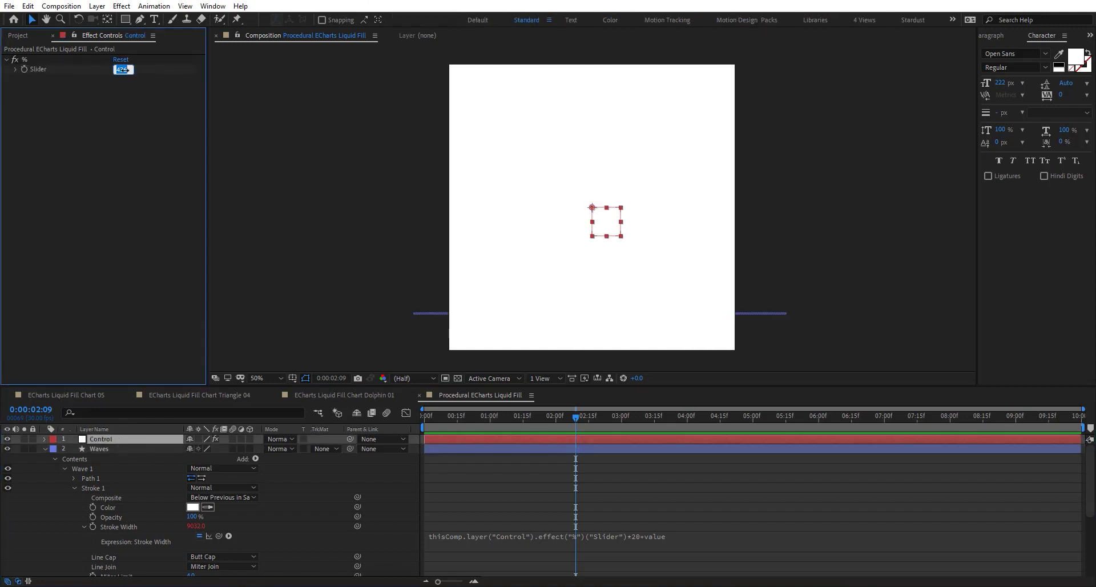
pyautogui.write('0')
pyautogui.press('Return')
# Set the Control layer's % slider to 100.
pyautogui.click(121, 69)
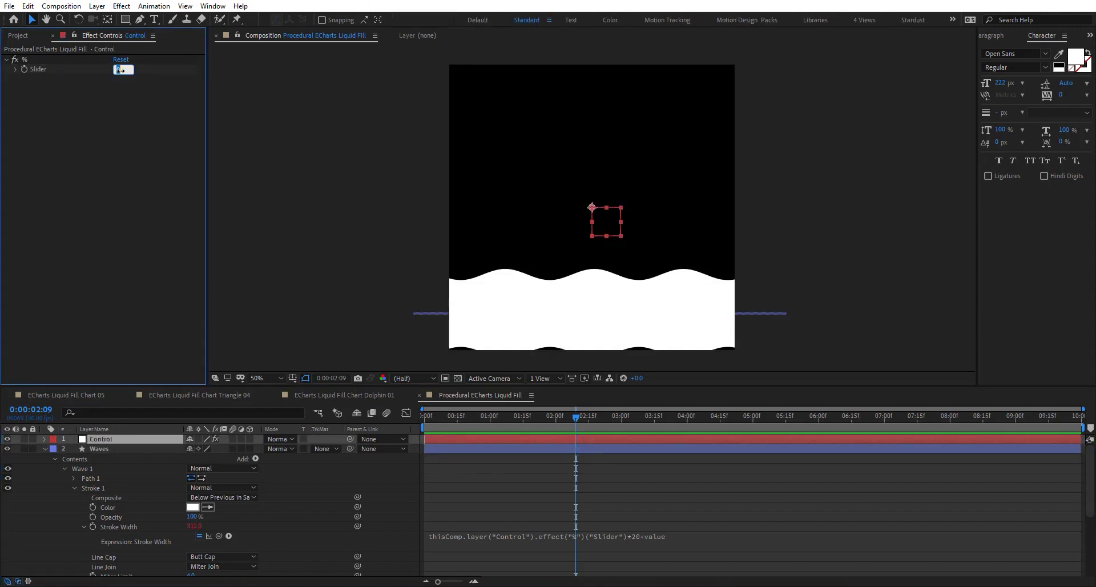
pyautogui.write('100')
pyautogui.press('Return')
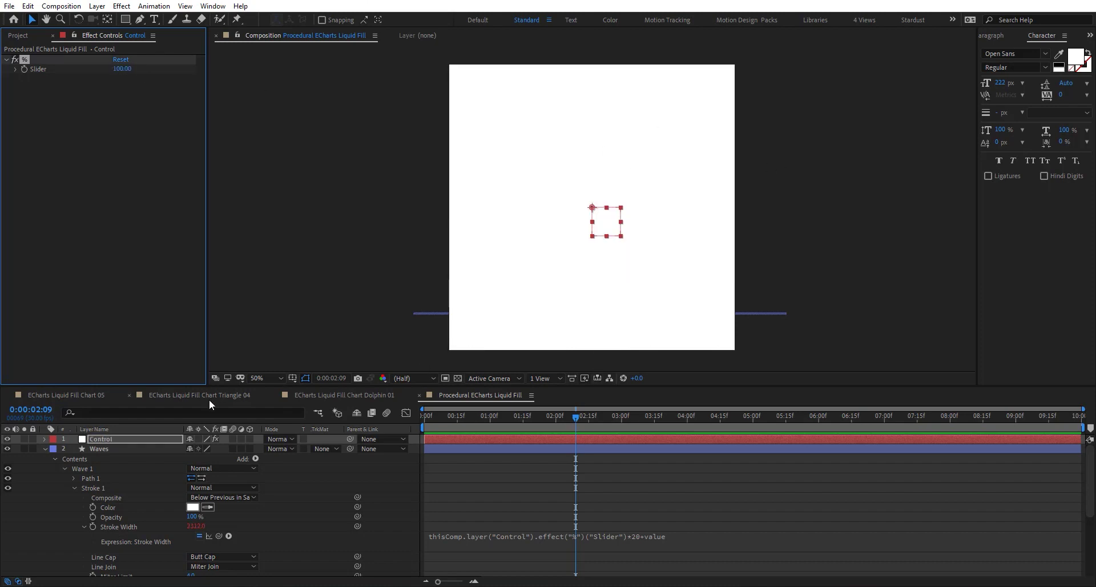
# Move the Waves layer straight down so its path sits just below the lower edge of the composition frame.
pyautogui.click(124, 448)
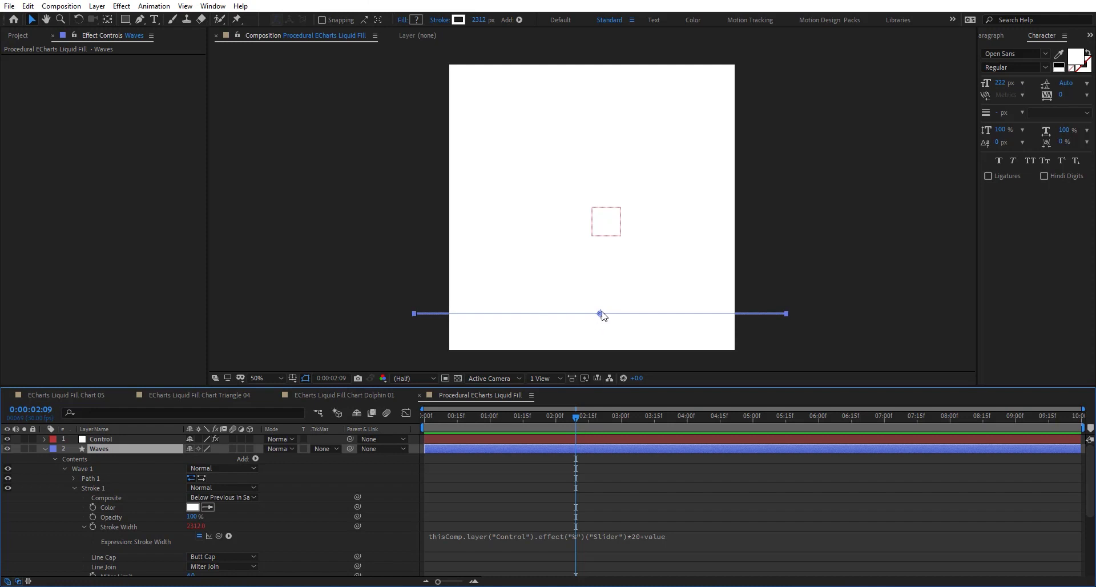
pyautogui.hotkey('shift', 'Down')
pyautogui.hotkey('shift', 'Down')
pyautogui.hotkey('shift', 'Down')
pyautogui.hotkey('shift', 'Down')
pyautogui.hotkey('shift', 'Down')
pyautogui.hotkey('shift', 'Down')
pyautogui.hotkey('shift', 'Down')
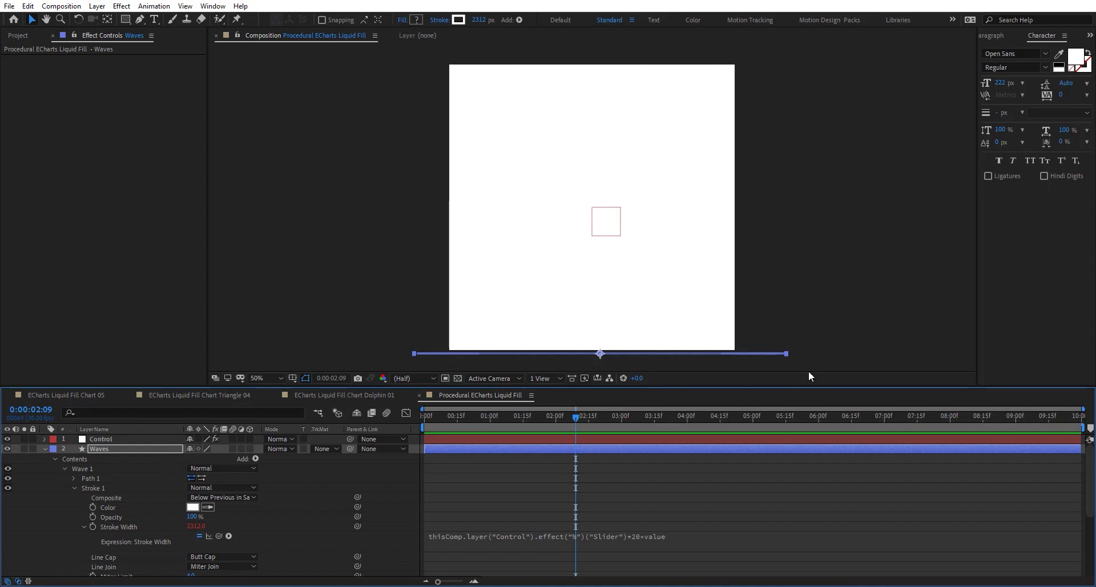
# Lower the Control layer's % slider to -9 and review Wave 1's wave amount setting.
pyautogui.click(152, 439)
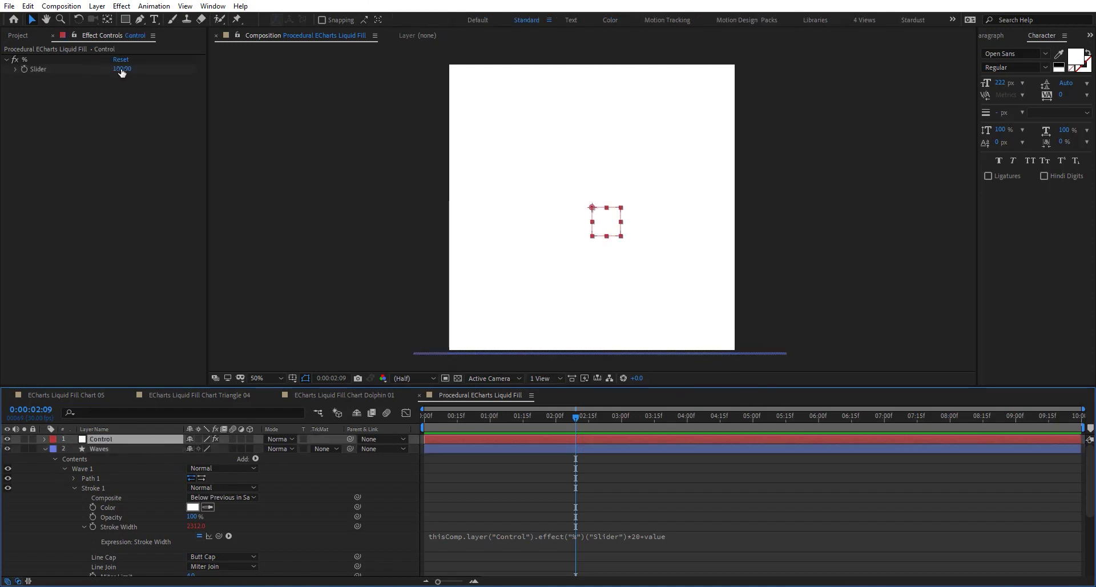
pyautogui.moveTo(120, 69); pyautogui.dragTo(74, 78)
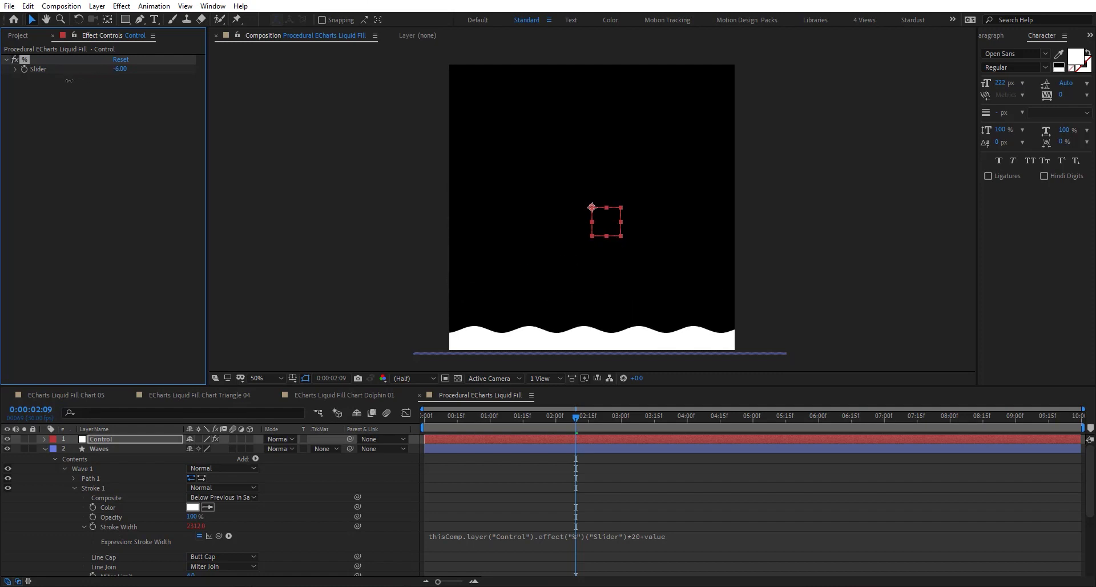
pyautogui.scroll(-4, 518, 498)
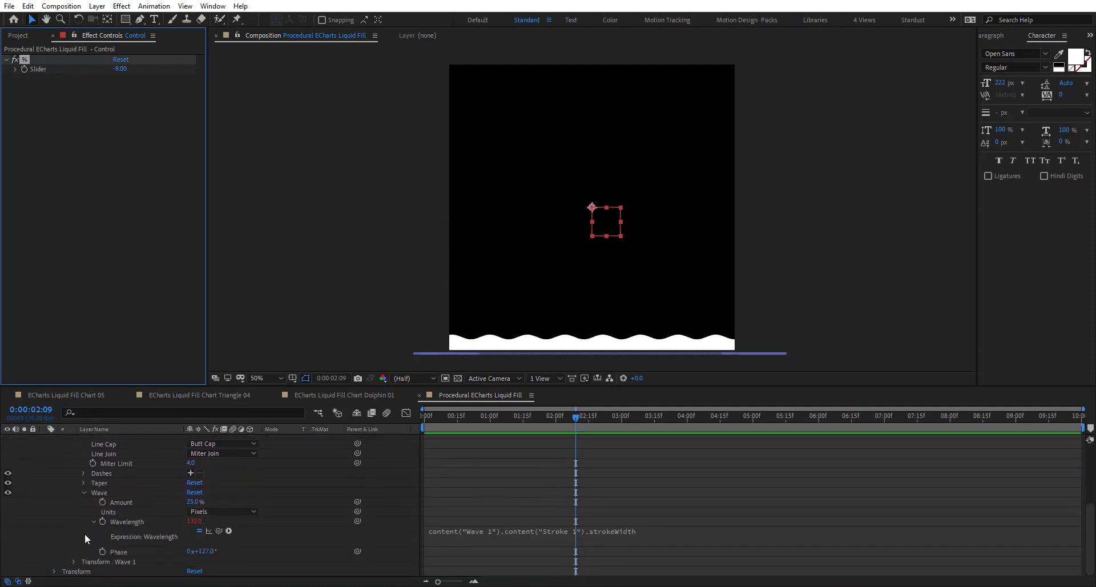
pyautogui.click(137, 503)
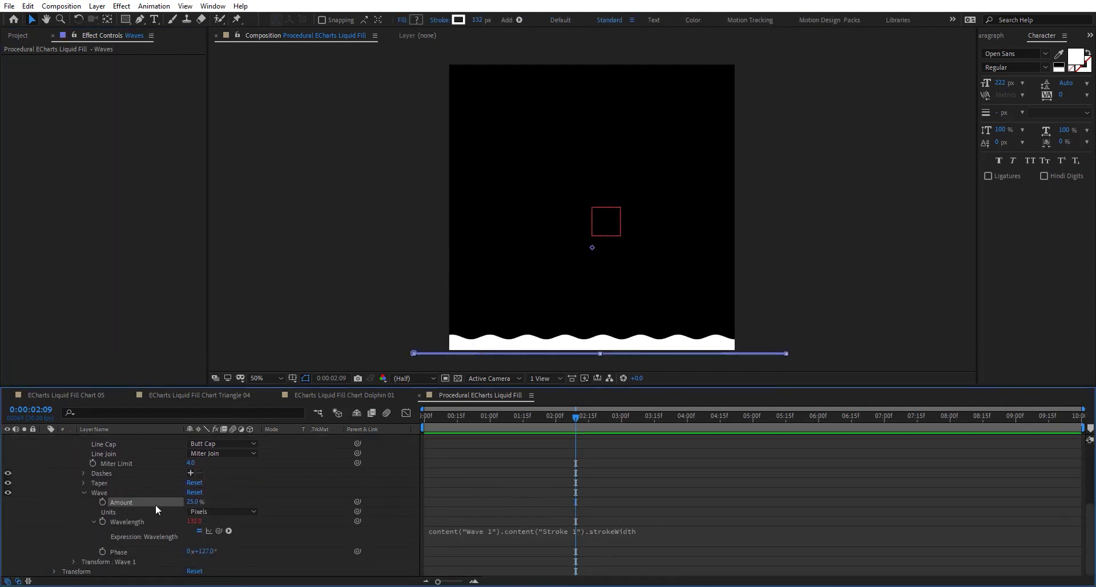
pyautogui.scroll(5, 125, 441)
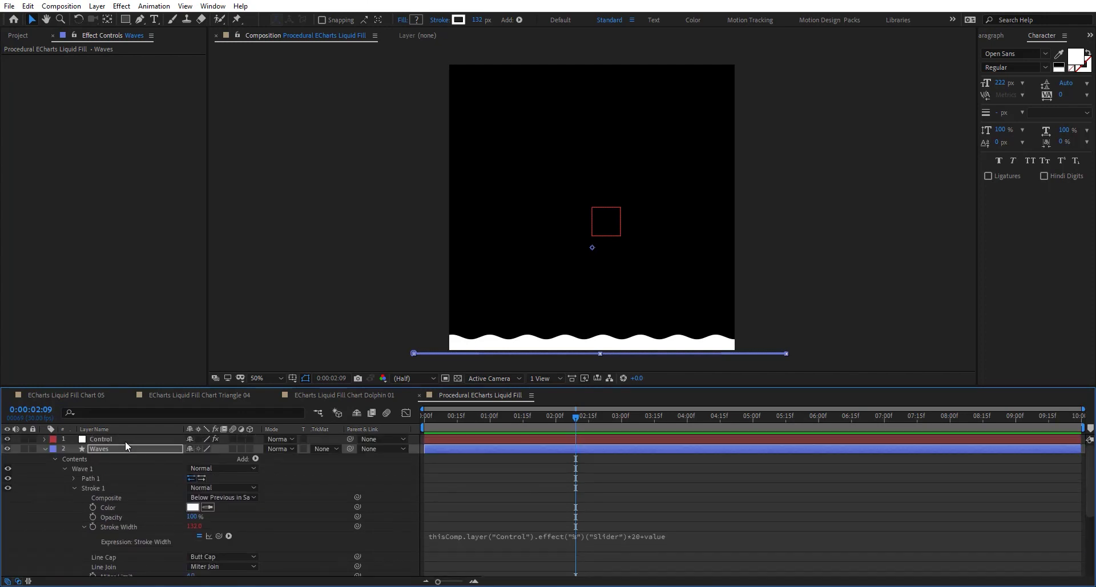
# Add a Slider Control effect to the Control layer and name it Wave 1.
pyautogui.click(125, 440)
pyautogui.hotkey('ctrl', 'space')
pyautogui.write('slidf')
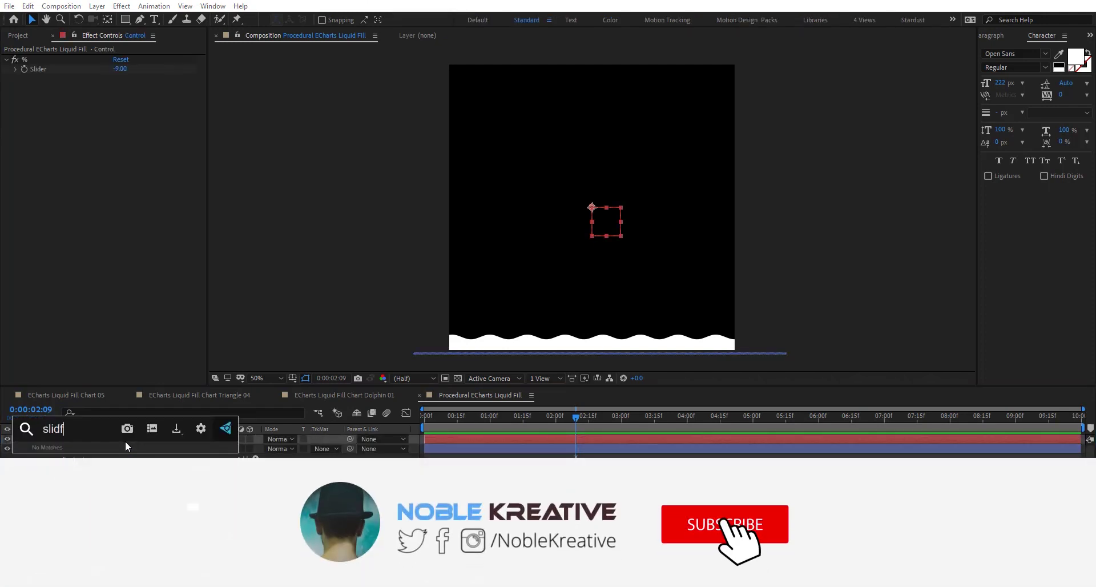
pyautogui.press('BackSpace')
pyautogui.press('Return')
pyautogui.press('Return')
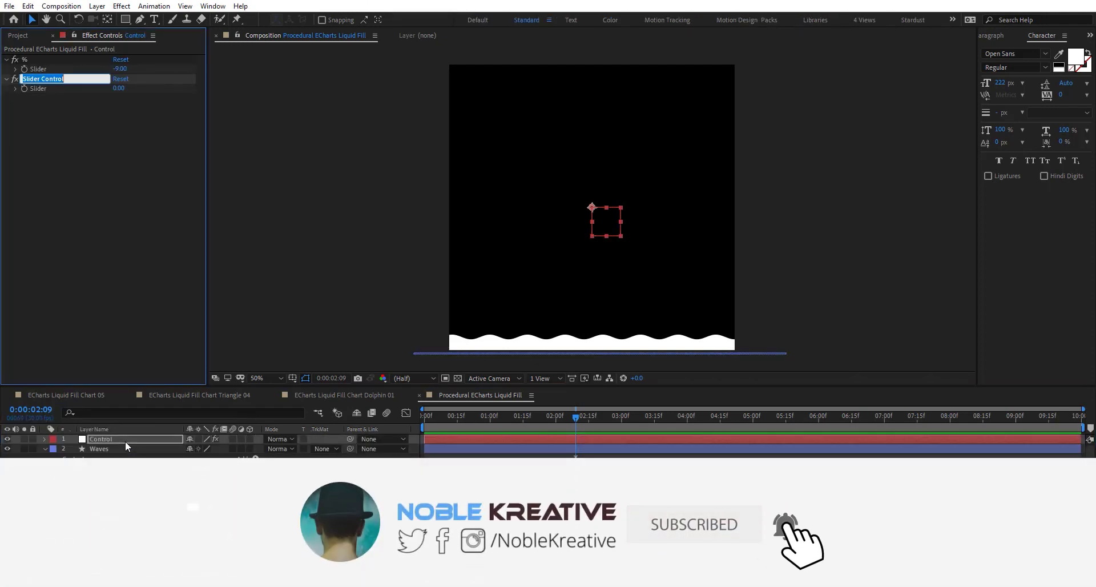
pyautogui.write('Wave 1')
pyautogui.press('Return')
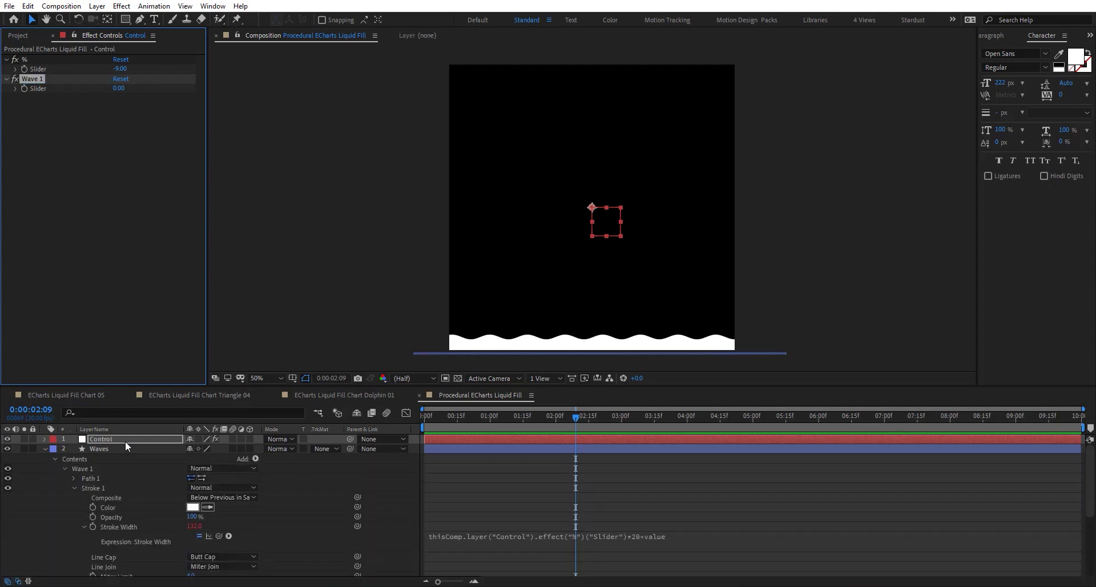
# Add an expression to the Wave 1 stroke's wave amount that links it to the Control layer's Wave 1 slider.
pyautogui.scroll(-3, 129, 540)
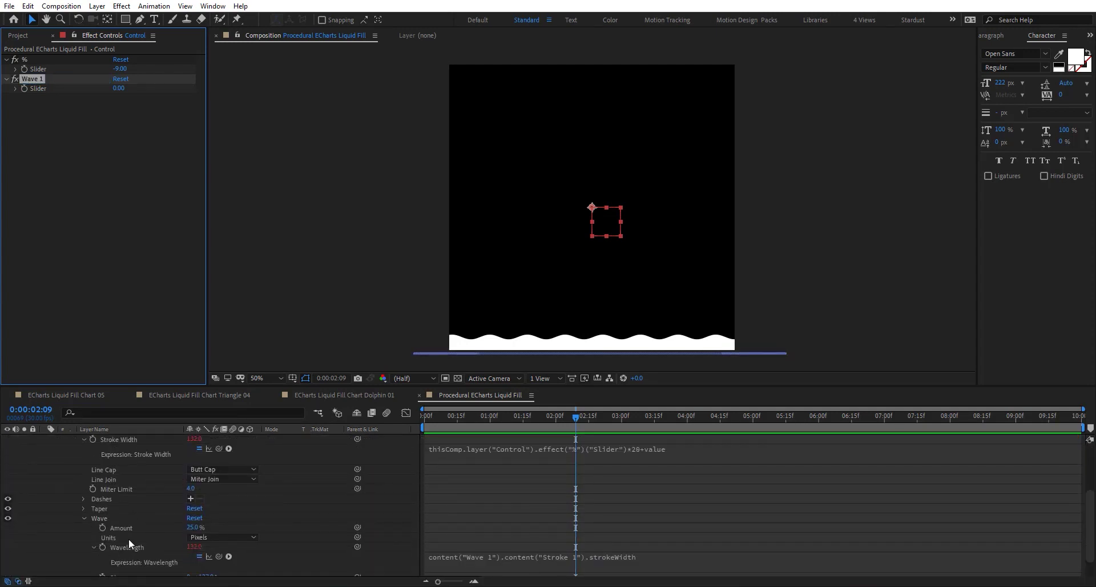
pyautogui.keyDown('alt'); pyautogui.click(102, 527); pyautogui.keyUp('alt')
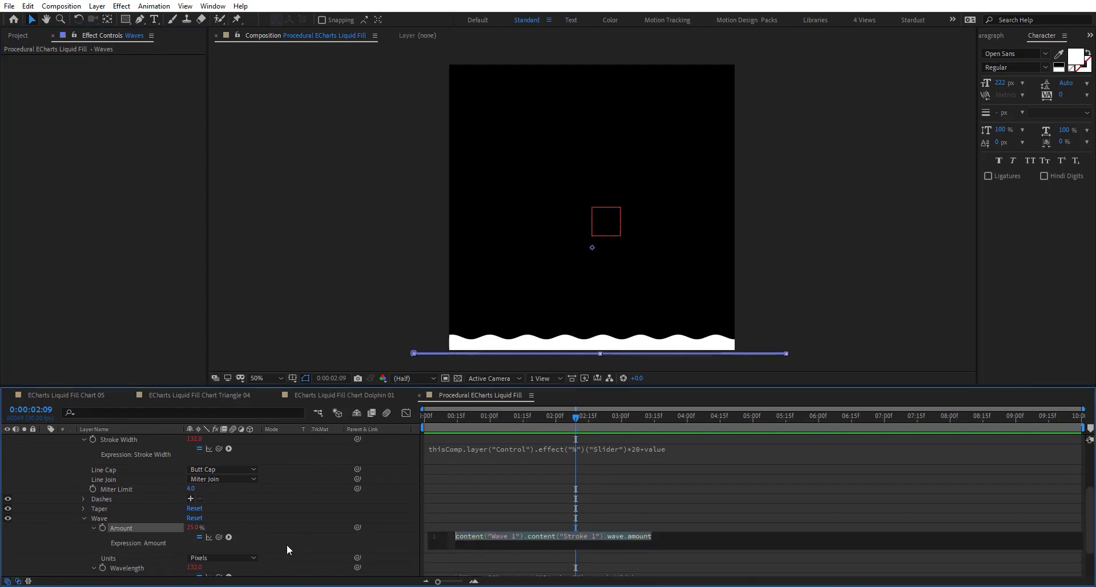
pyautogui.scroll(3, 114, 484)
pyautogui.click(122, 437)
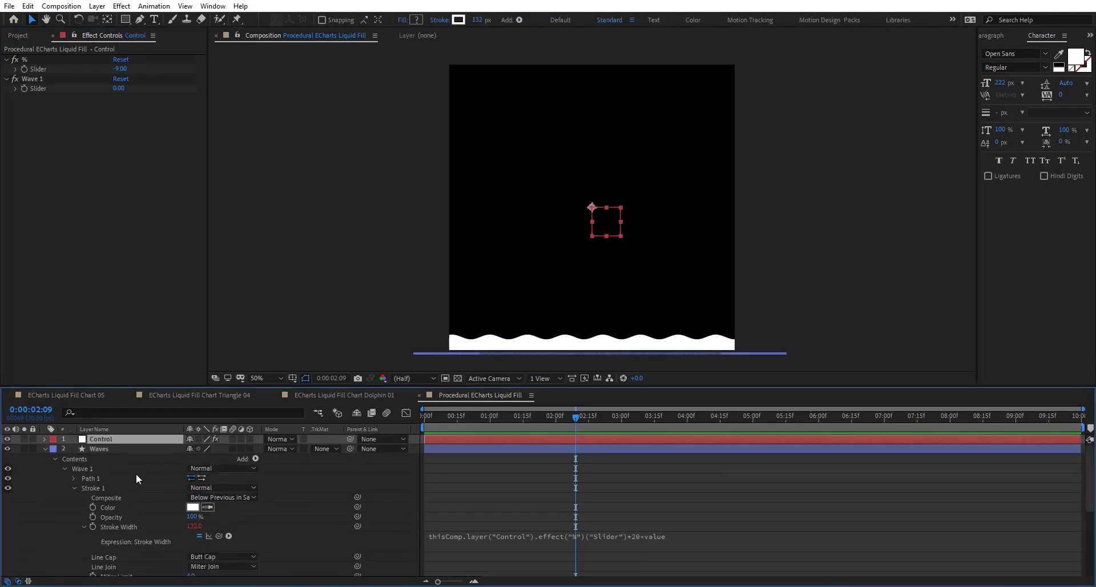
pyautogui.scroll(-1, 136, 474)
pyautogui.scroll(-1, 230, 550)
pyautogui.moveTo(219, 565); pyautogui.dragTo(43, 86)
# Set the Control layer's Wave 1 slider to 15.
pyautogui.click(118, 88)
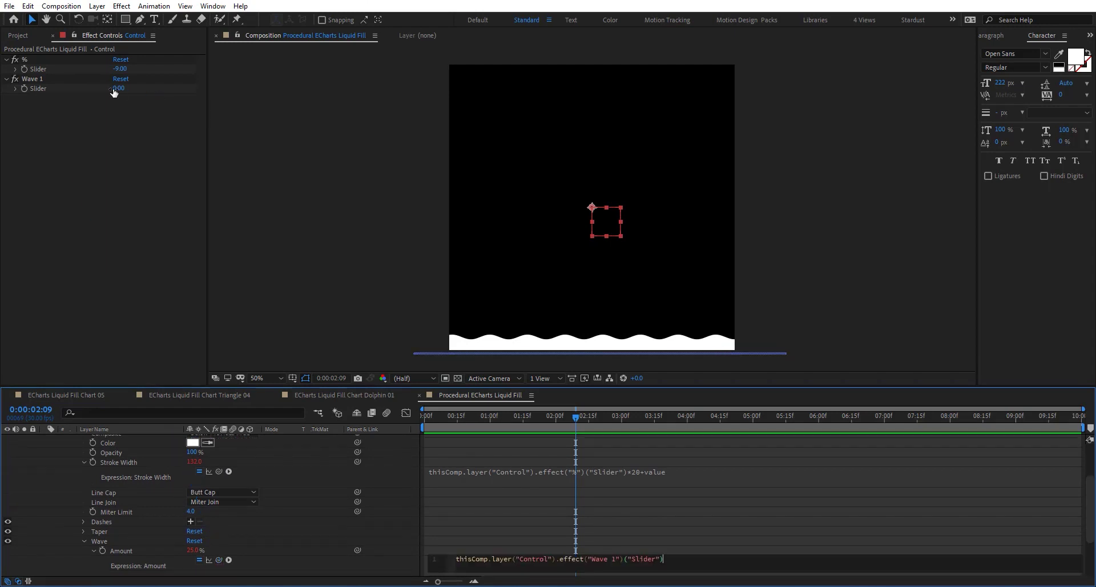
pyautogui.write('15')
pyautogui.press('Return')
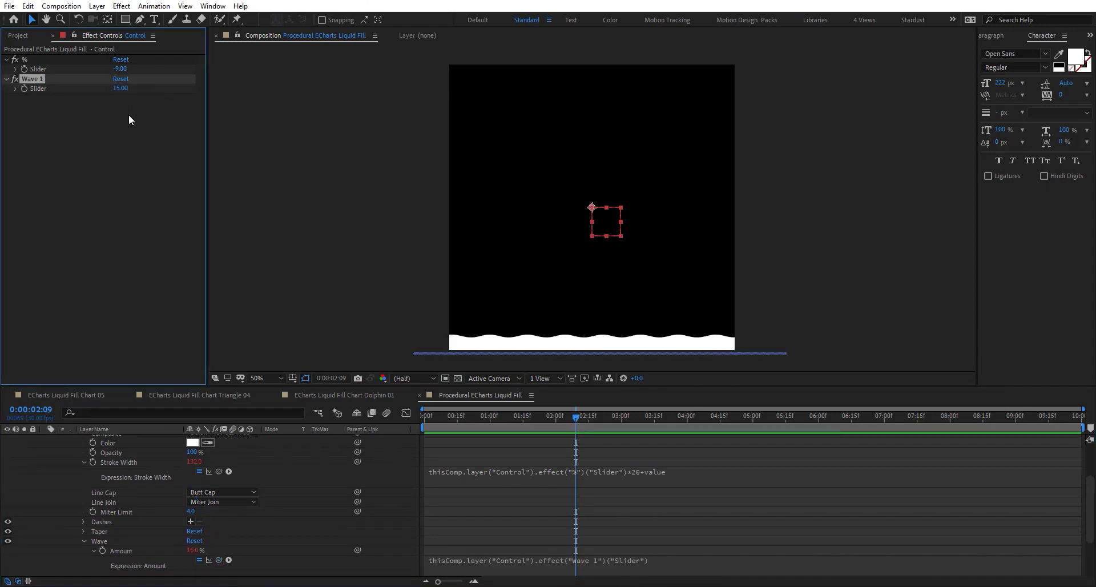
# Add the expression time*80+value to the phase of the Wave 1 stroke's wave.
pyautogui.scroll(-3, 147, 485)
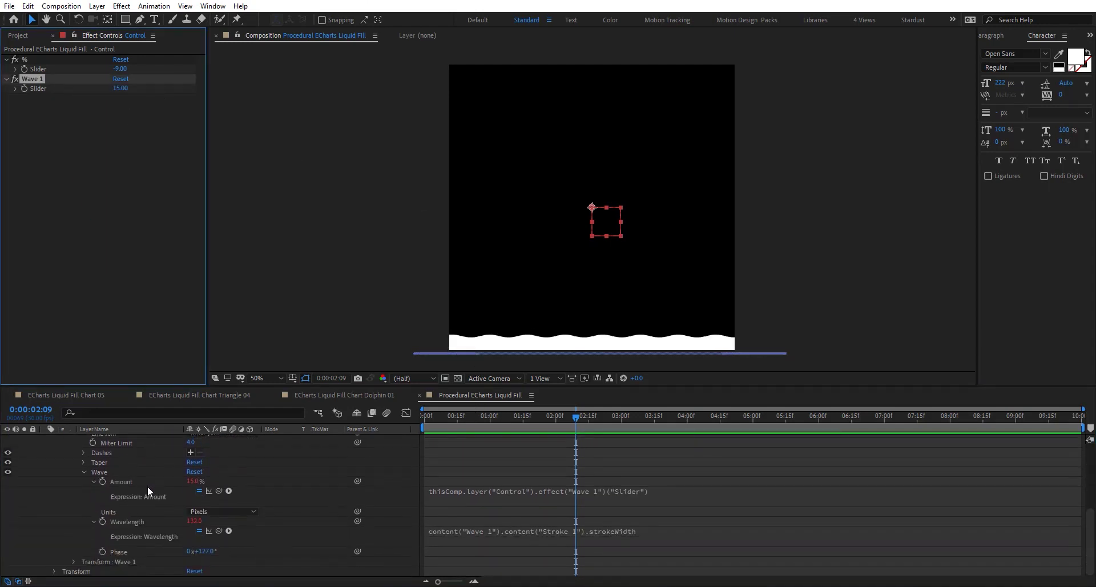
pyautogui.keyDown('alt'); pyautogui.click(103, 552); pyautogui.keyUp('alt')
pyautogui.write('time')
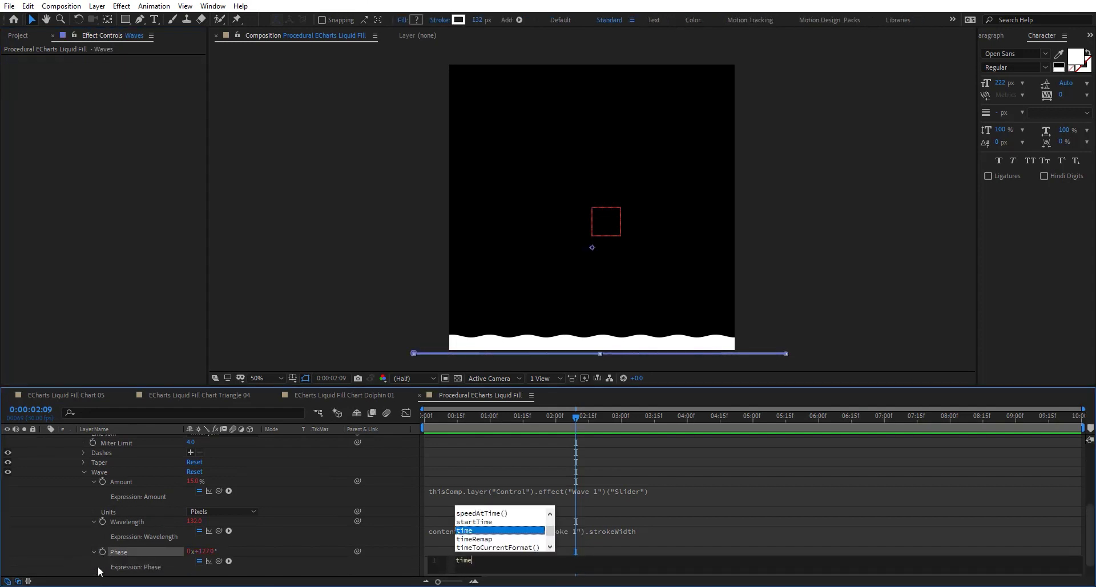
pyautogui.write('*')
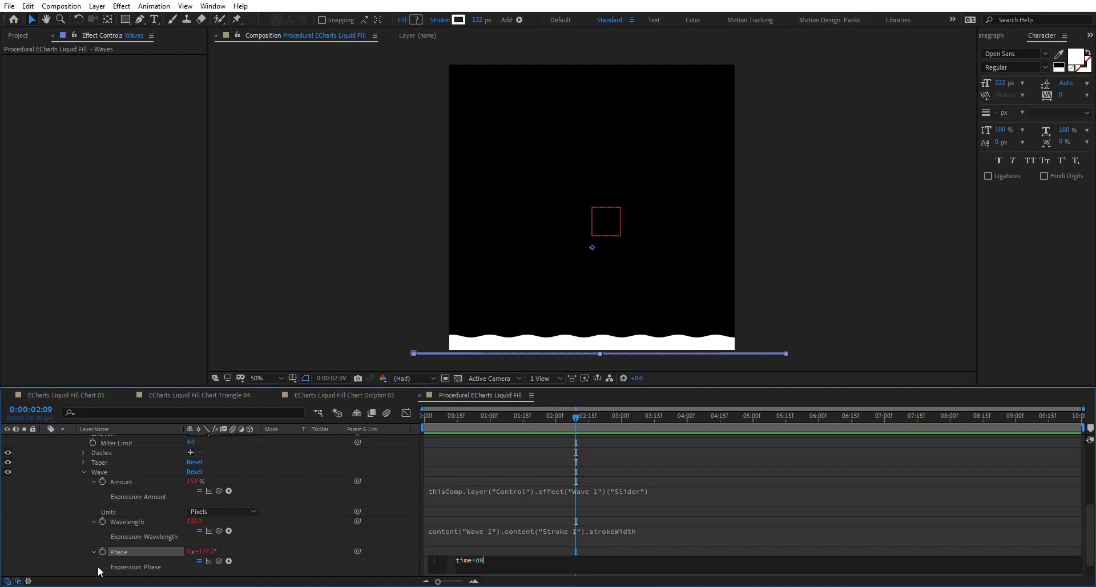
pyautogui.write('80+value')
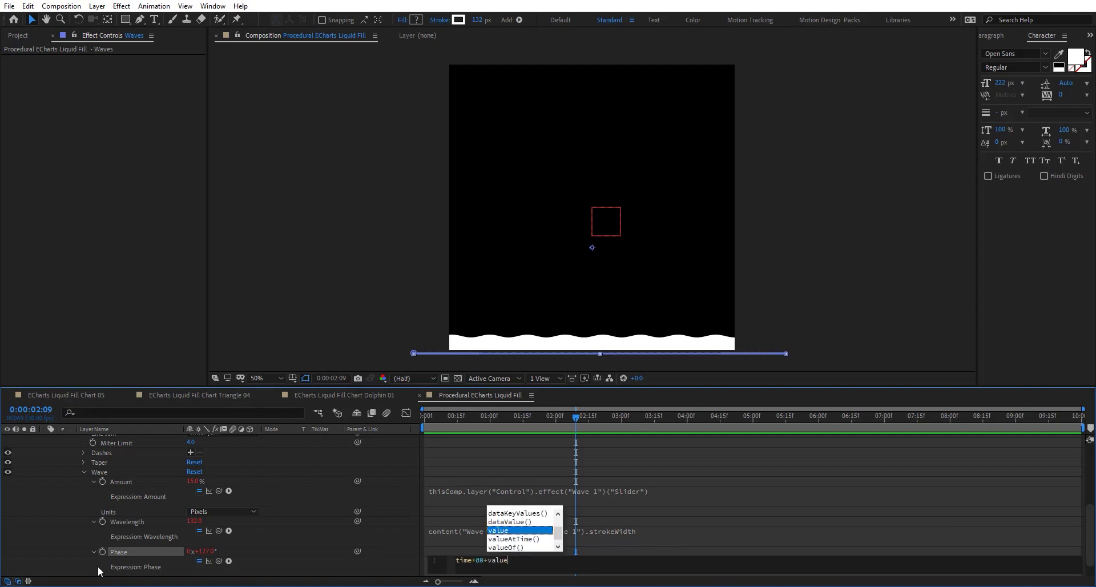
pyautogui.click(378, 540)
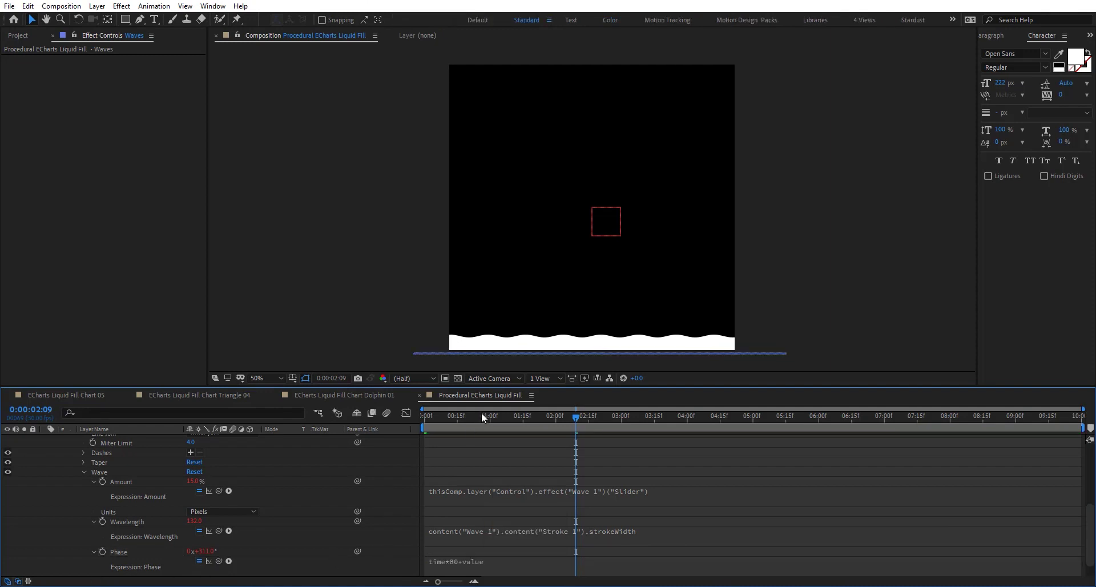
# Keyframe the Control layer's % slider at the start of the timeline and set it to 100 at 0:00:09:29.
pyautogui.moveTo(489, 414); pyautogui.dragTo(314, 469)
pyautogui.scroll(3, 117, 474)
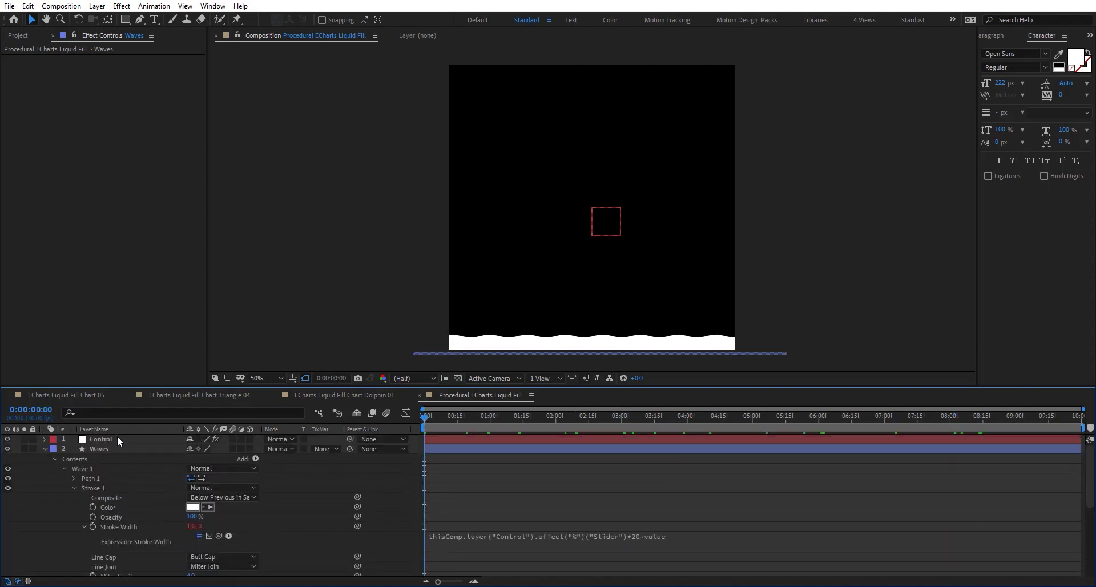
pyautogui.click(118, 437)
pyautogui.click(23, 60)
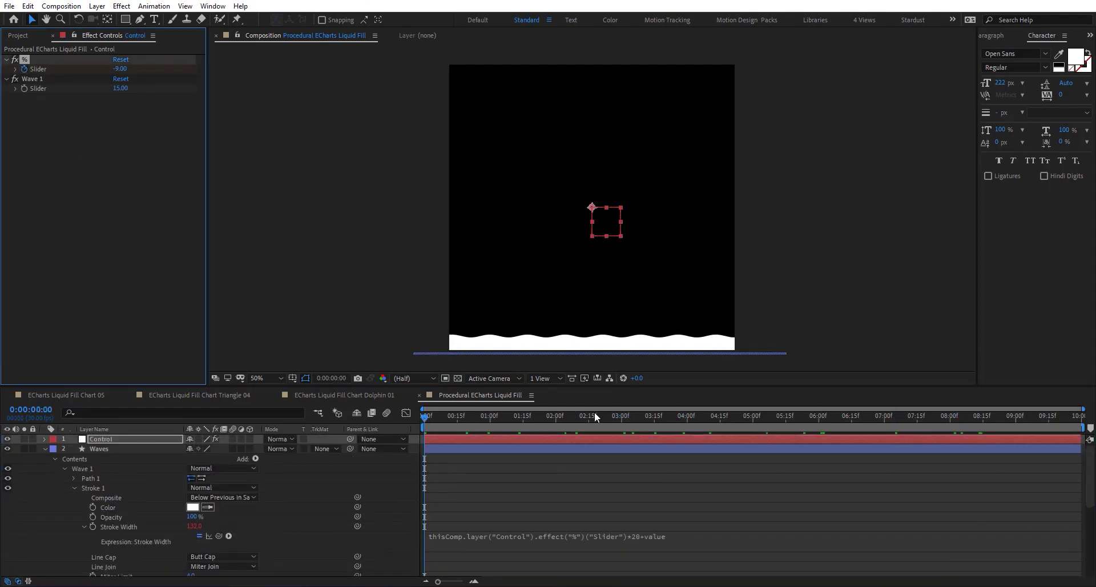
pyautogui.moveTo(871, 422); pyautogui.dragTo(1079, 417)
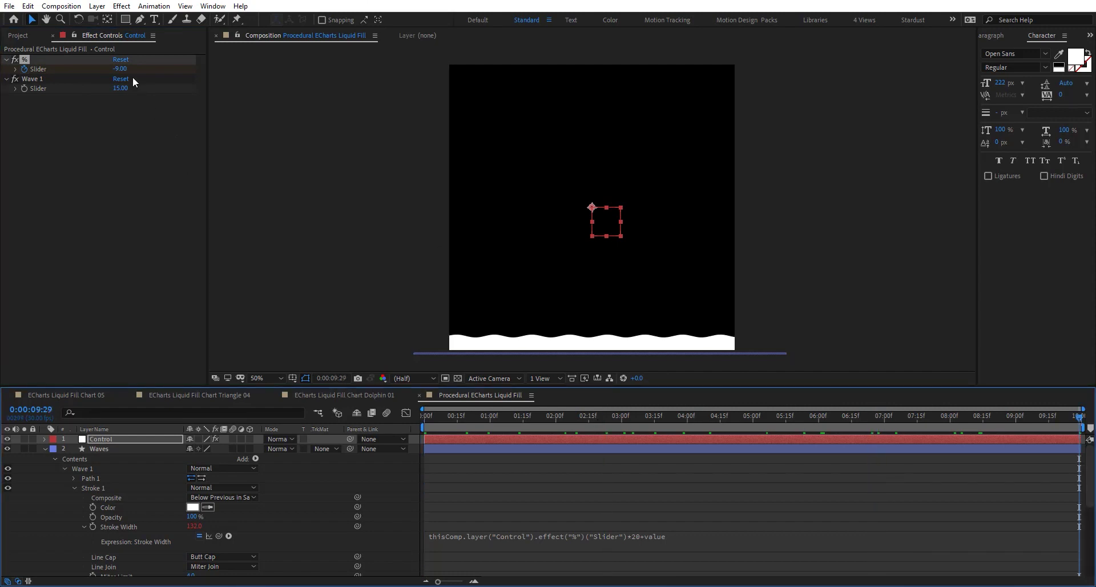
pyautogui.click(119, 68)
pyautogui.press('Return')
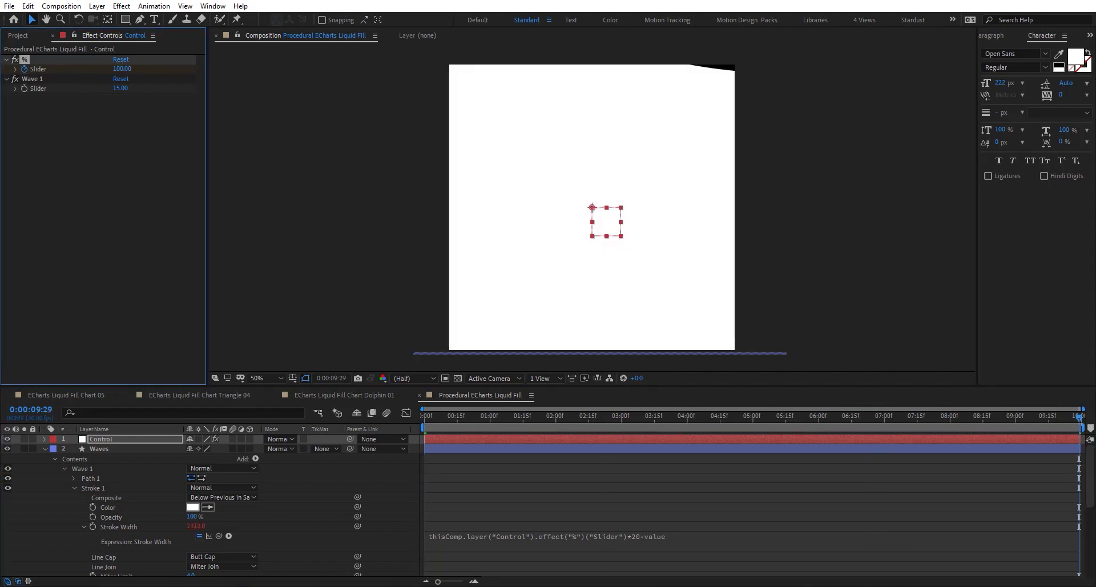
# Set the % slider's keyframe at 0:00:00:00 to 0.
pyautogui.moveTo(1057, 421); pyautogui.dragTo(254, 425)
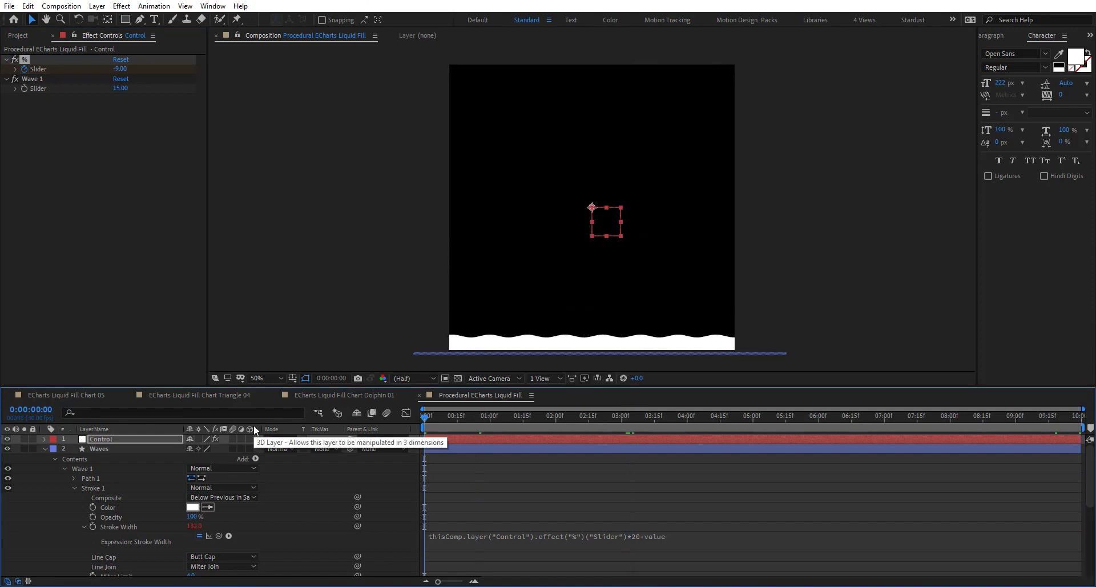
pyautogui.click(126, 70)
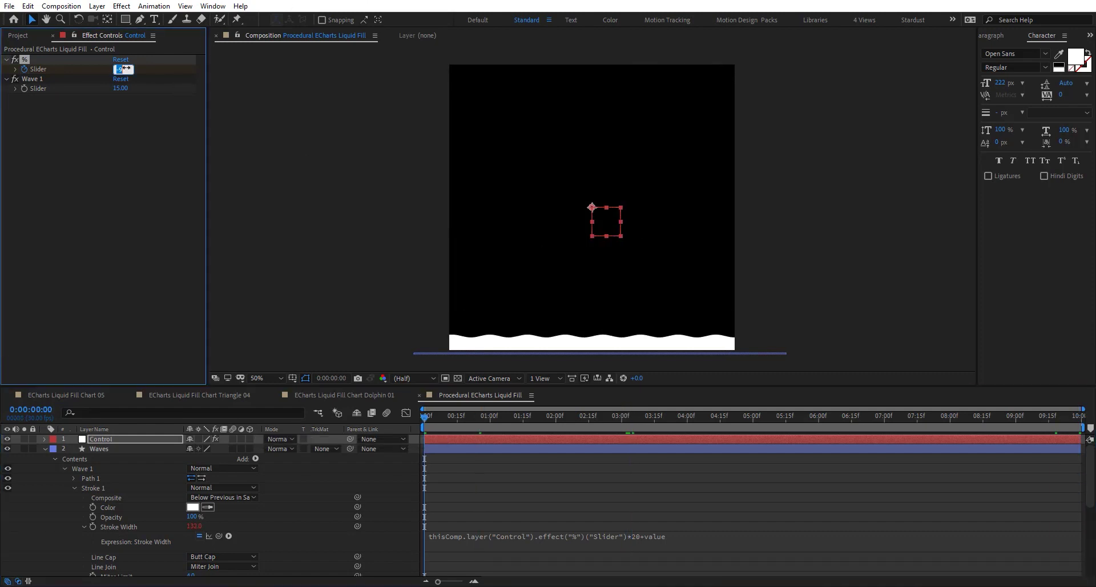
pyautogui.write('0')
pyautogui.press('Return')
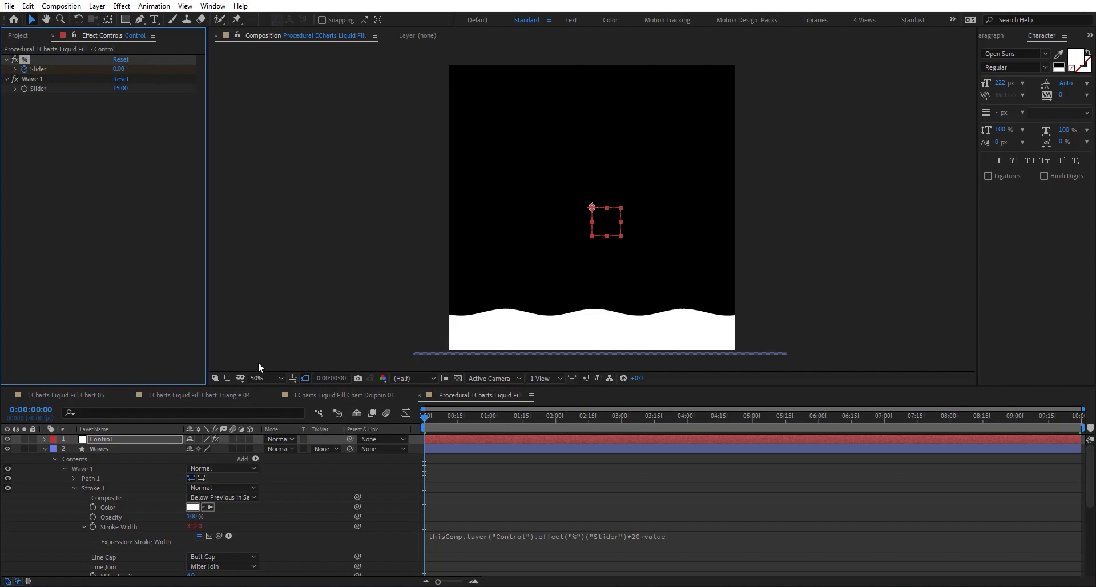
# Move the Waves layer further down until the wave crests leave the composition frame at 0 %, and preview the fill animation.
pyautogui.click(109, 449)
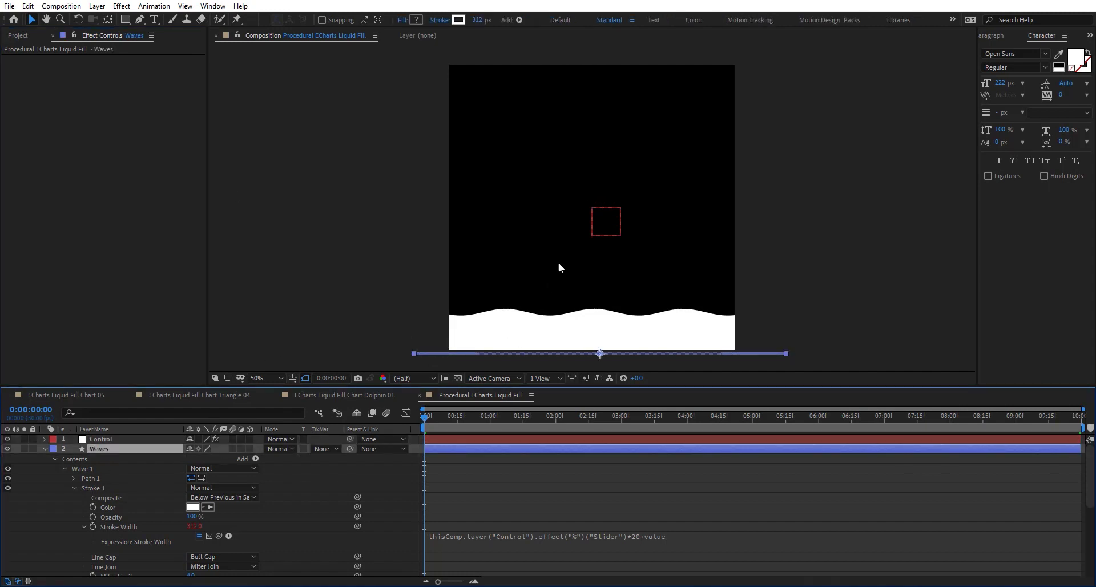
pyautogui.hotkey('shift', 'Down')
pyautogui.hotkey('shift', 'Down')
pyautogui.hotkey('shift', 'Down')
pyautogui.hotkey('shift', 'Down')
pyautogui.hotkey('shift', 'Down')
pyautogui.hotkey('shift', 'Down')
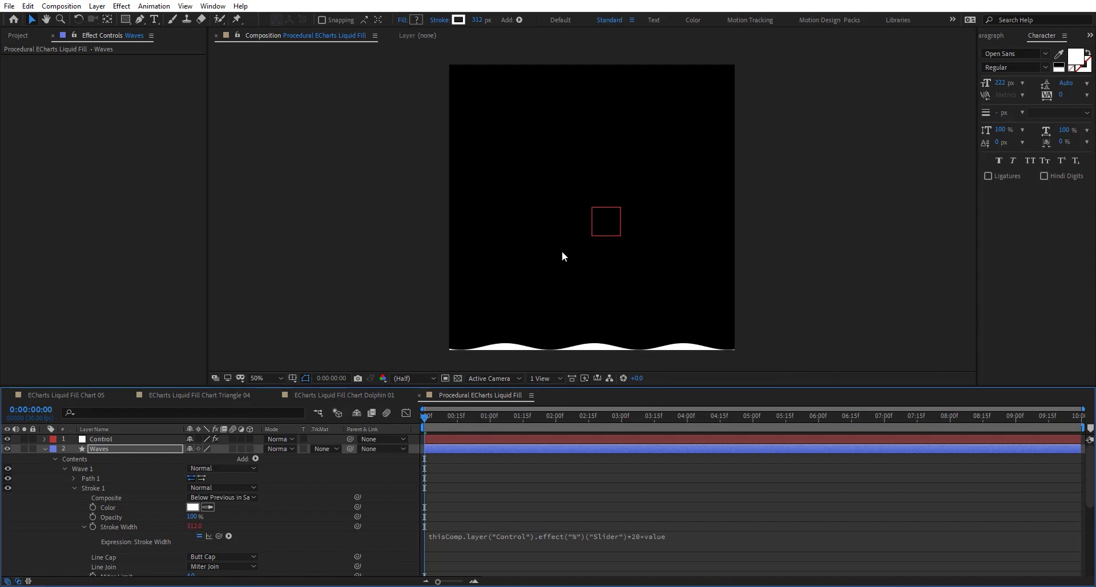
pyautogui.hotkey('shift', 'Down')
pyautogui.hotkey('shift', 'Down')
pyautogui.press('space')
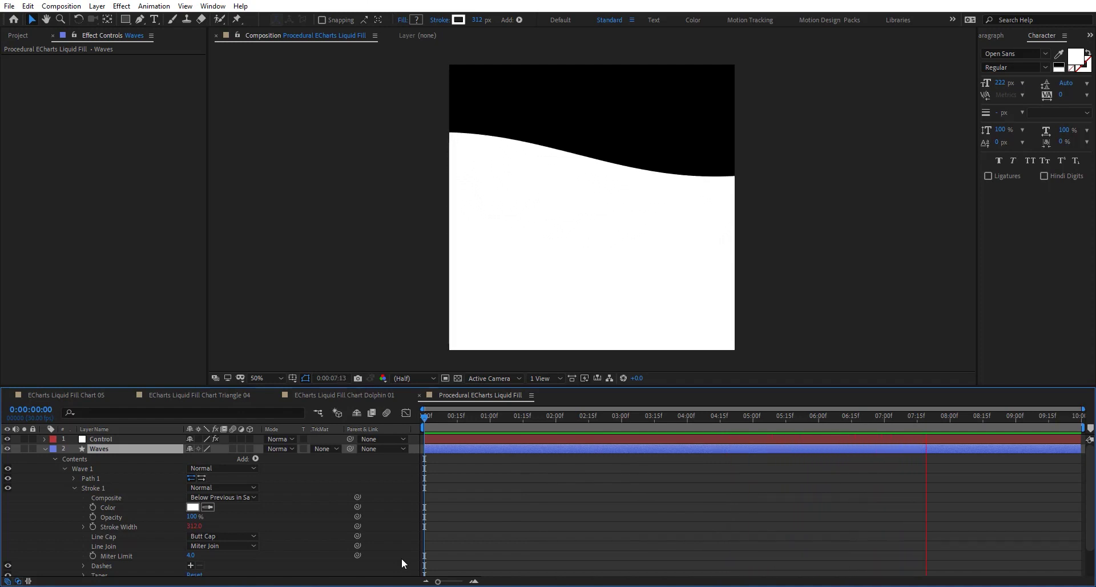
# Stop the preview at 0:00:02:17 and add a slider control named Opacity 1 to the Control layer.
pyautogui.click(593, 422)
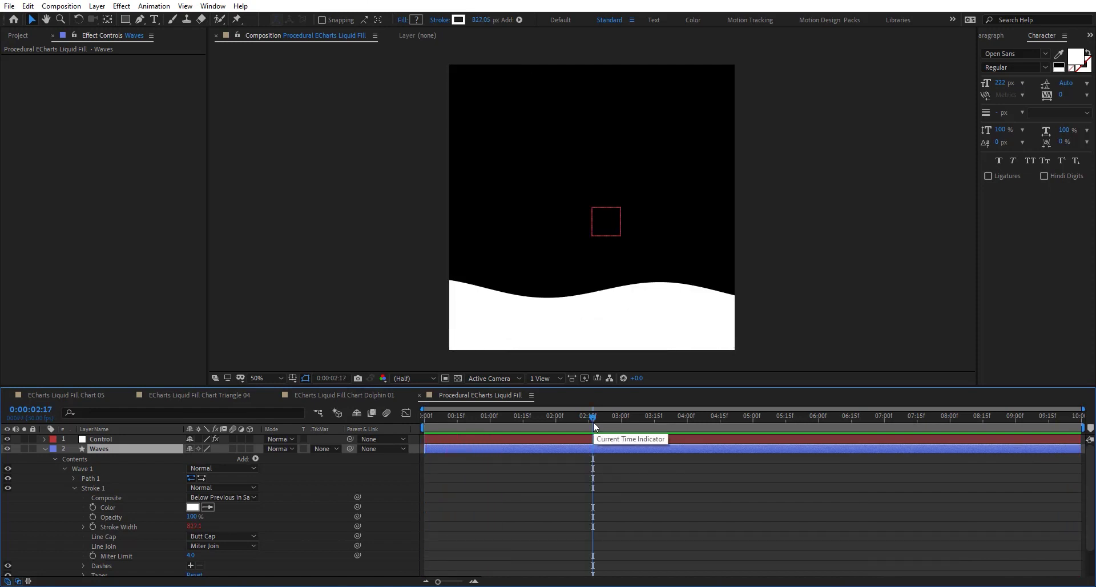
pyautogui.click(111, 438)
pyautogui.hotkey('ctrl', 'space')
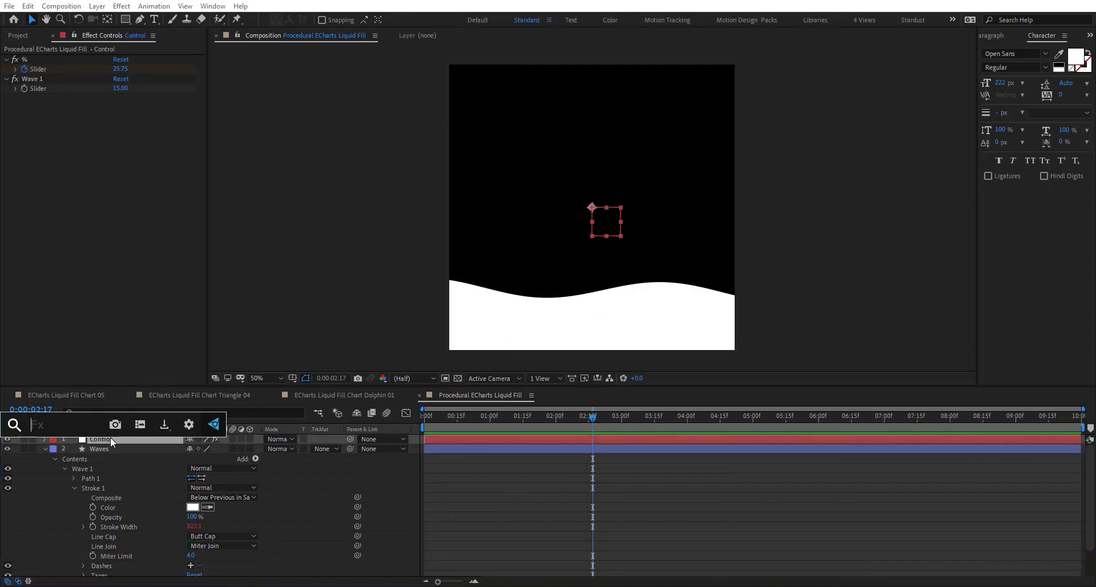
pyautogui.write('slid')
pyautogui.press('Return')
pyautogui.press('Return')
pyautogui.write('Opacity 1')
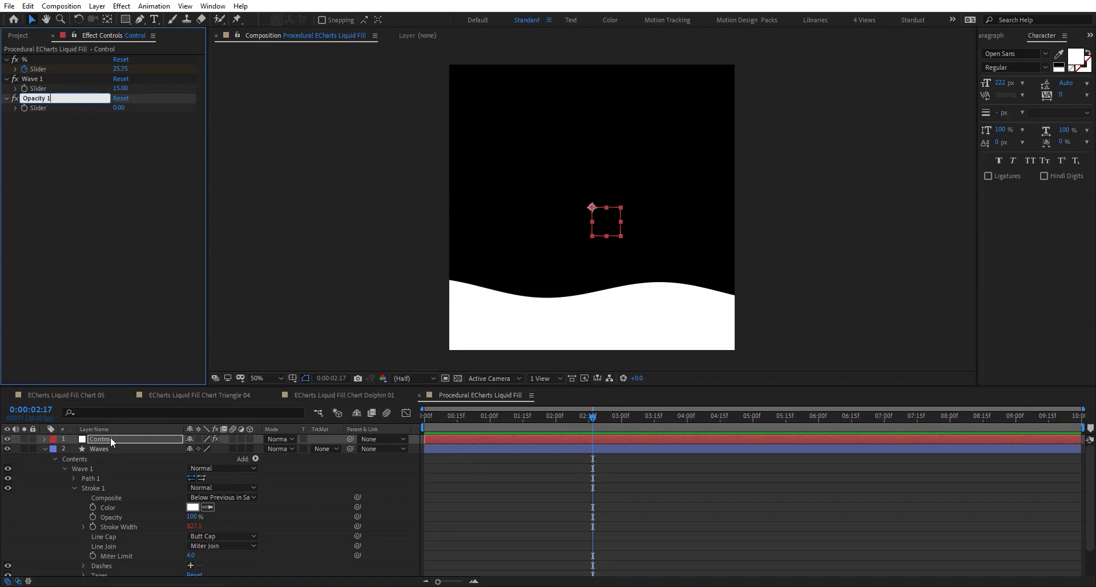
pyautogui.press('Return')
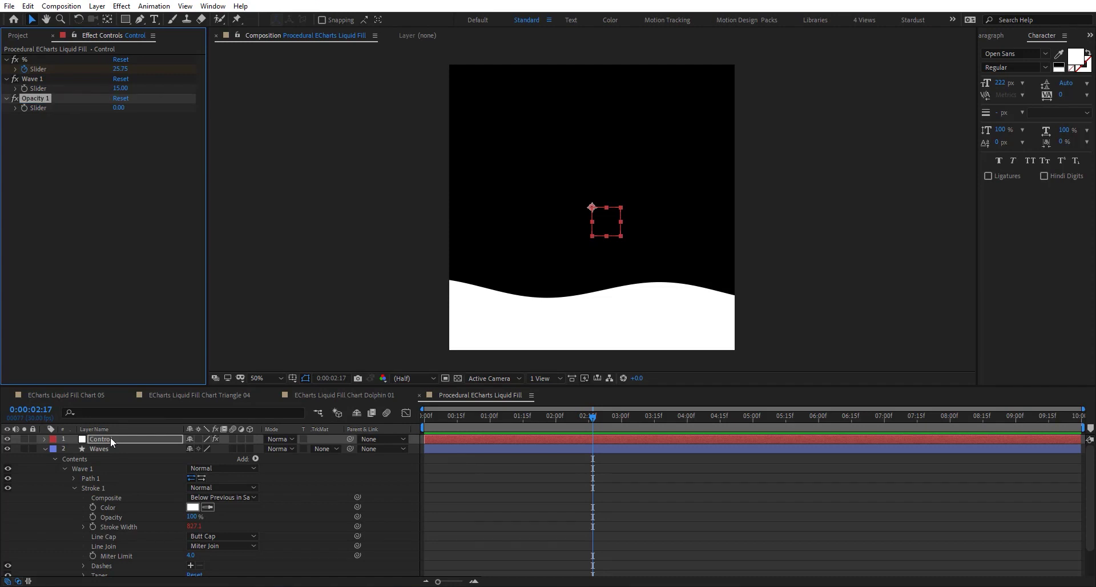
# Link the opacity of the Wave 1 stroke to the Opacity 1 slider and set that slider to 100.
pyautogui.keyDown('alt'); pyautogui.click(93, 516); pyautogui.keyUp('alt')
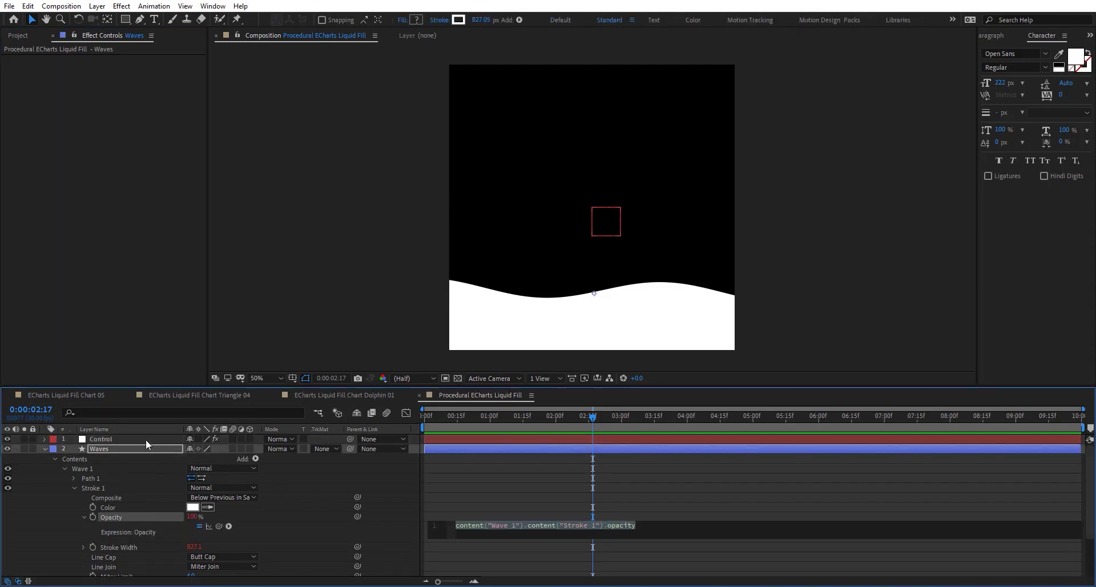
pyautogui.moveTo(219, 525); pyautogui.dragTo(32, 108)
pyautogui.click(120, 107)
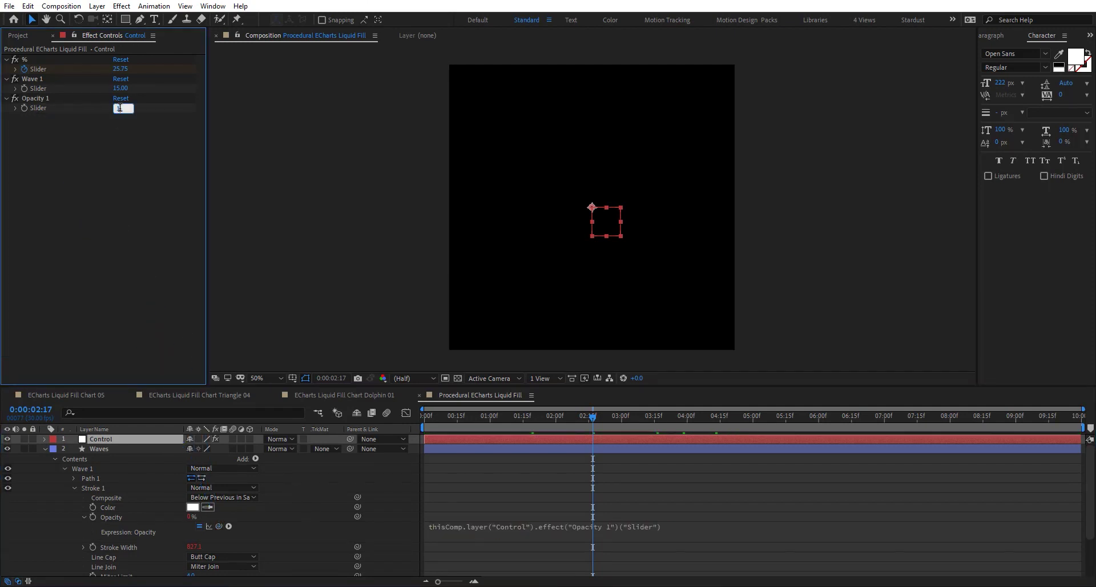
pyautogui.write('100')
pyautogui.press('Return')
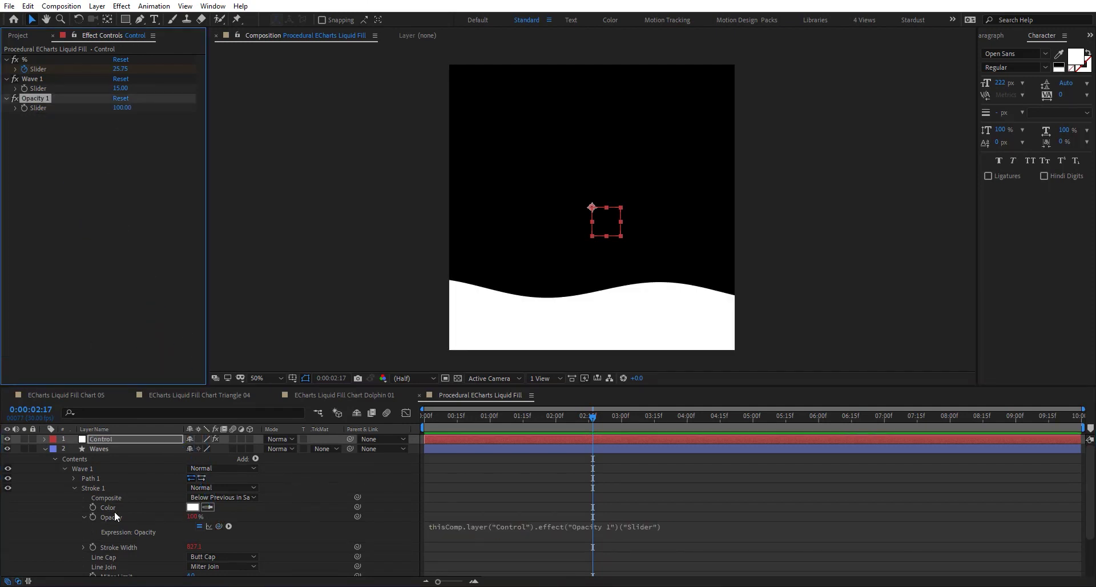
# Duplicate the Wave 1 group twice inside the Waves layer.
pyautogui.click(101, 470)
pyautogui.hotkey('ctrl', 'd')
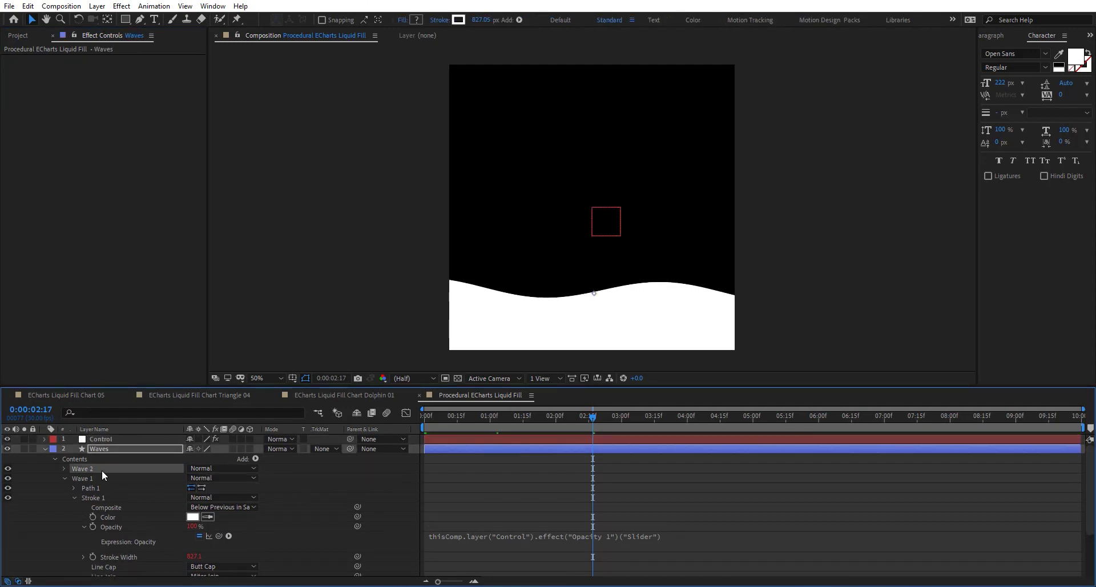
pyautogui.hotkey('ctrl', 'd')
# Filter the timeline for phase, change Wave 3's phase expression to time*100+value and set its base phase to -50°.
pyautogui.click(116, 413)
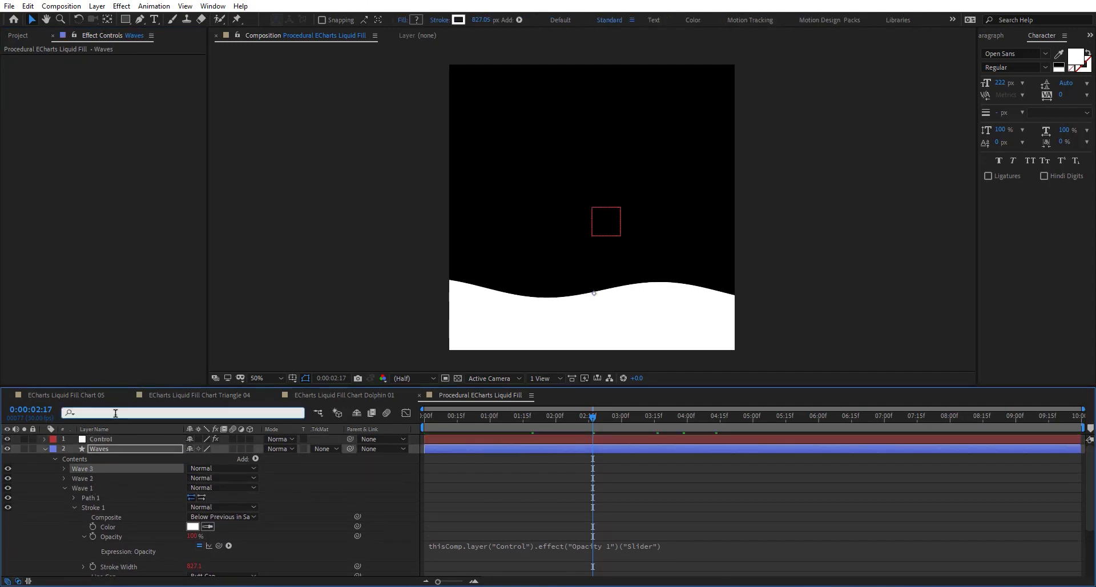
pyautogui.write('phase')
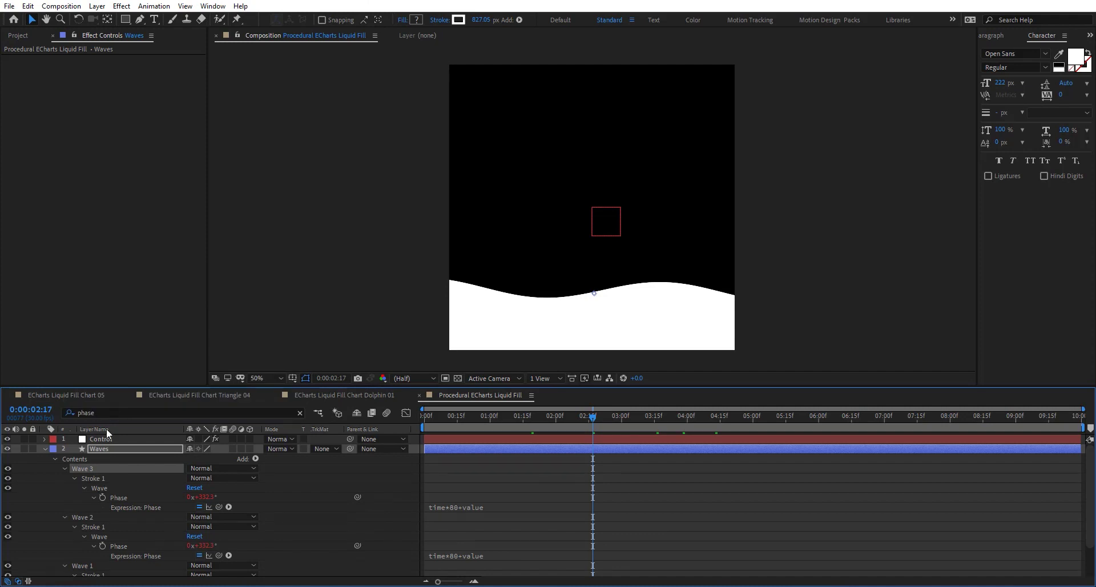
pyautogui.click(467, 506)
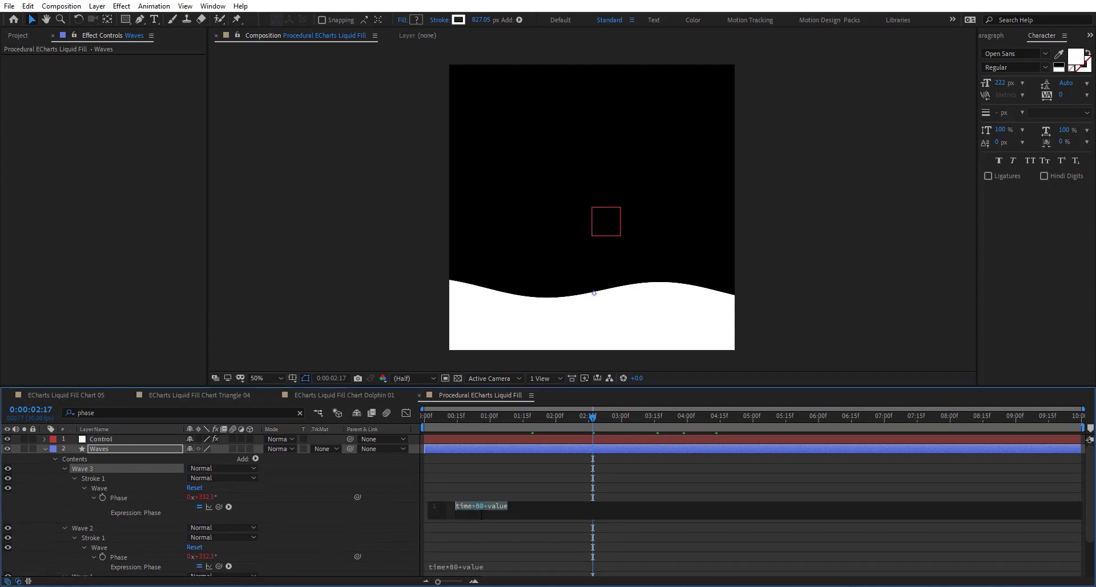
pyautogui.click(479, 506)
pyautogui.press('BackSpace')
pyautogui.write('10')
pyautogui.click(227, 497)
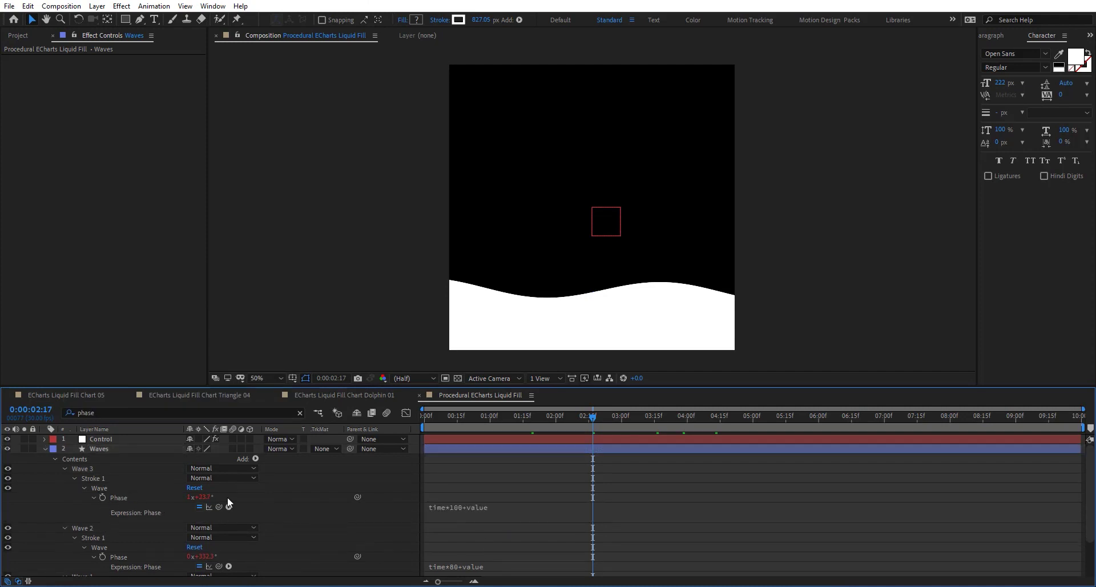
pyautogui.click(142, 497)
pyautogui.moveTo(143, 492); pyautogui.dragTo(99, 493)
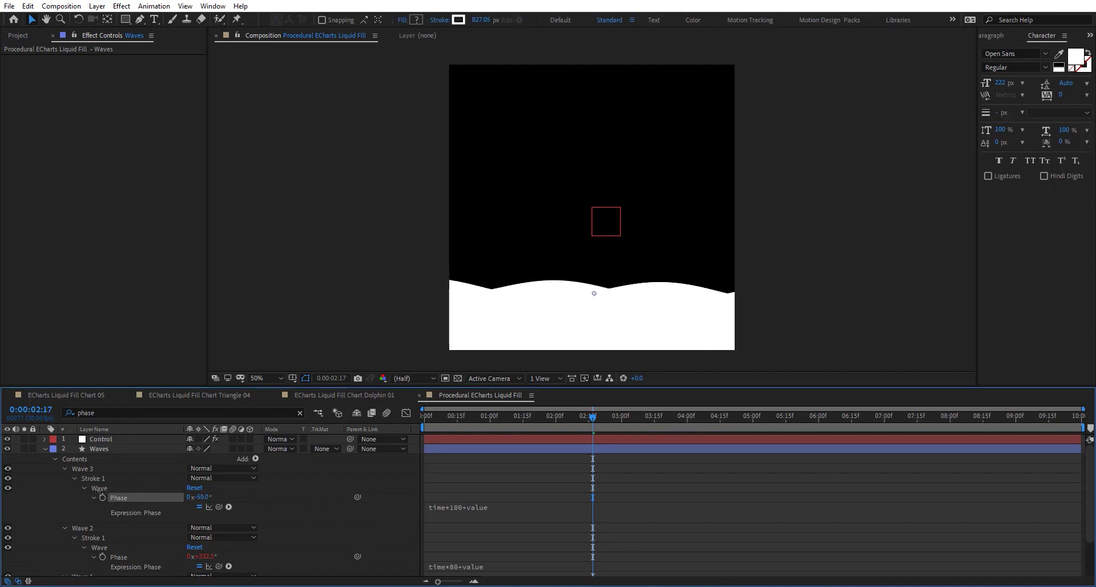
# Change Wave 1's phase expression to time*50+value and increase its base phase to offset it from the other waves.
pyautogui.scroll(-3, 358, 510)
pyautogui.click(463, 517)
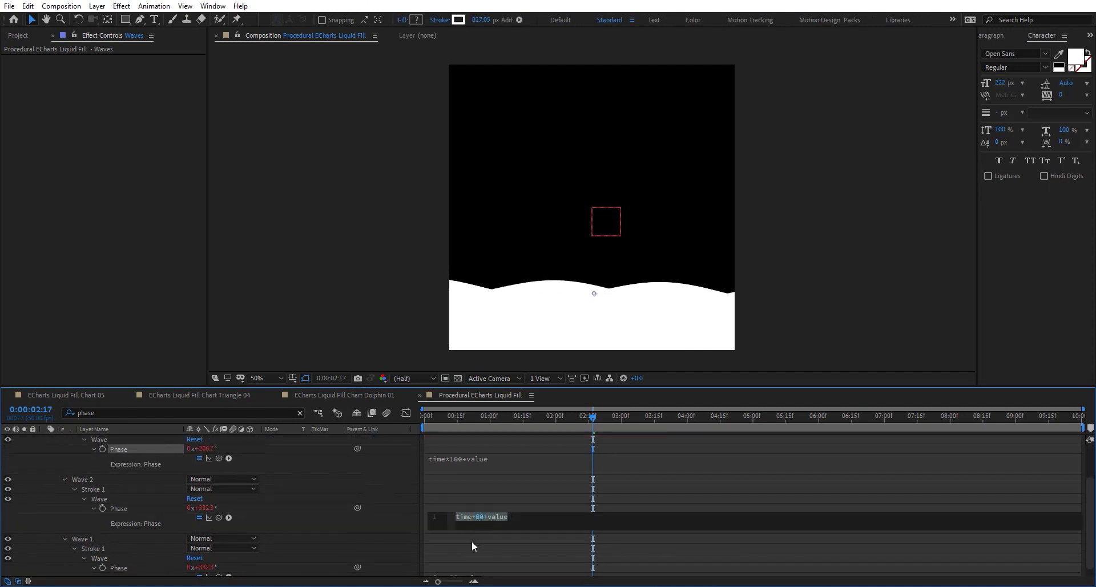
pyautogui.click(466, 568)
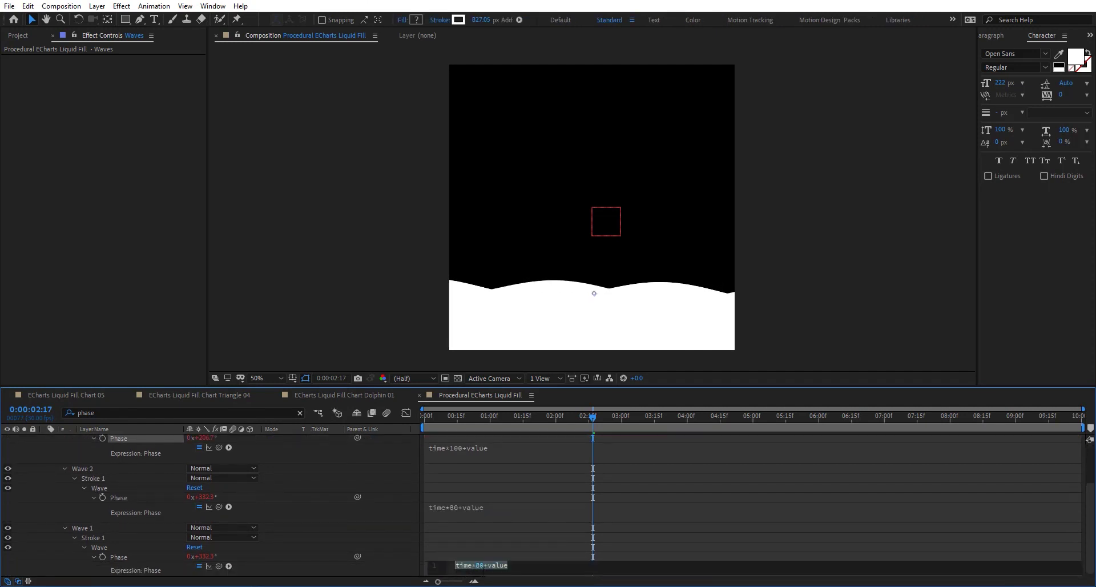
pyautogui.click(482, 568)
pyautogui.click(127, 505)
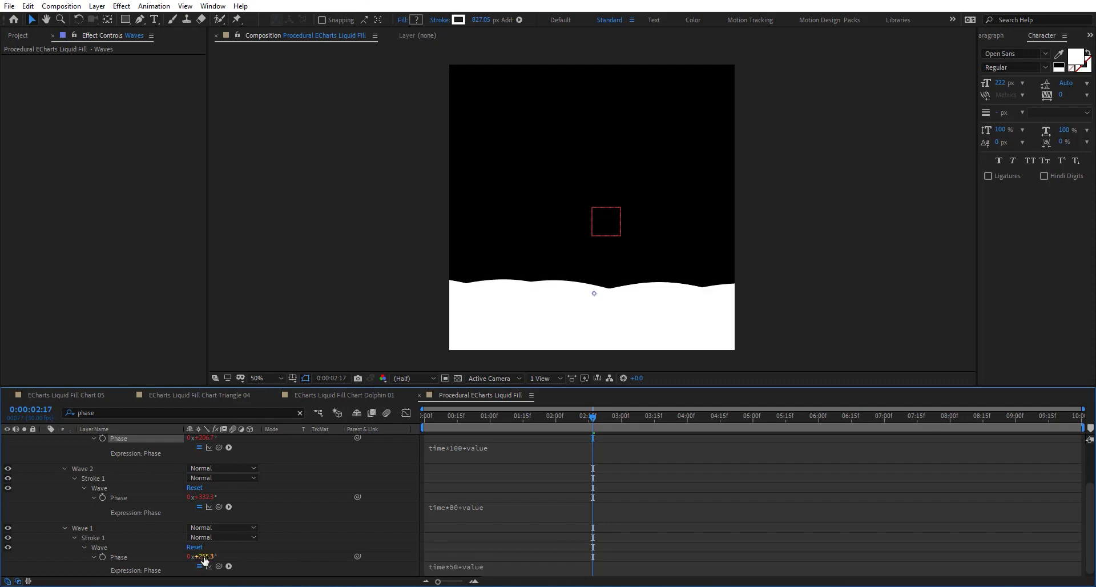
pyautogui.moveTo(205, 561); pyautogui.dragTo(329, 538)
# Filter the timeline for color and place the Color Palette composition in the upper-right corner of the frame.
pyautogui.doubleClick(141, 413)
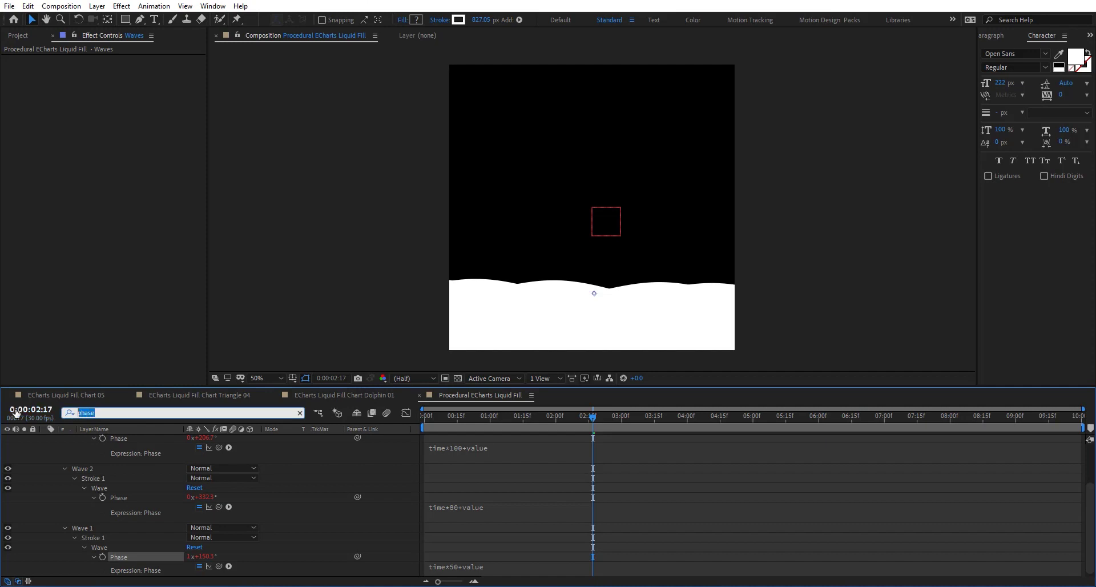
pyautogui.write('color')
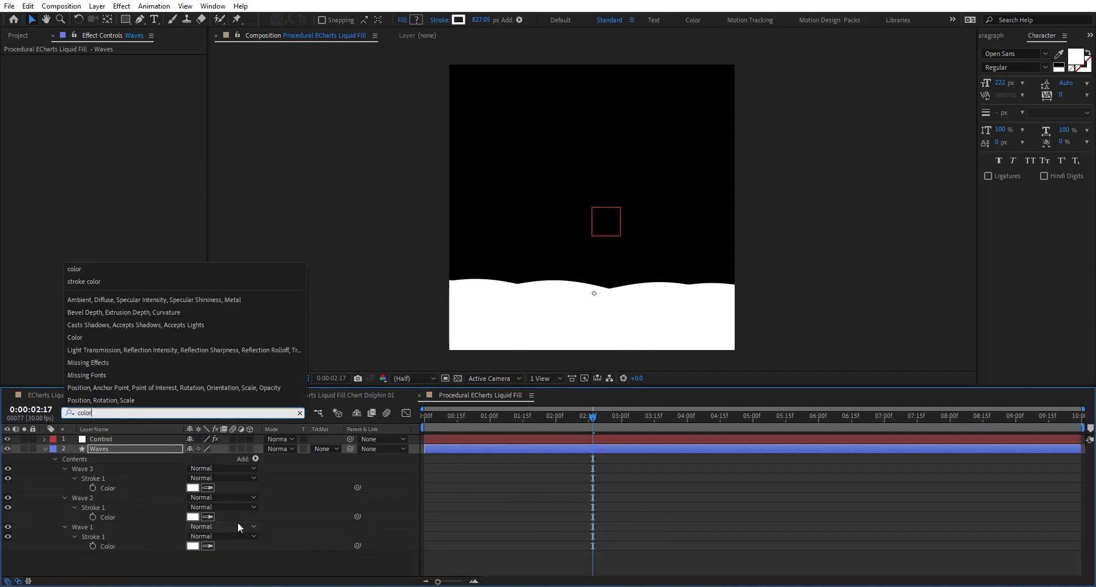
pyautogui.click(235, 560)
pyautogui.click(18, 36)
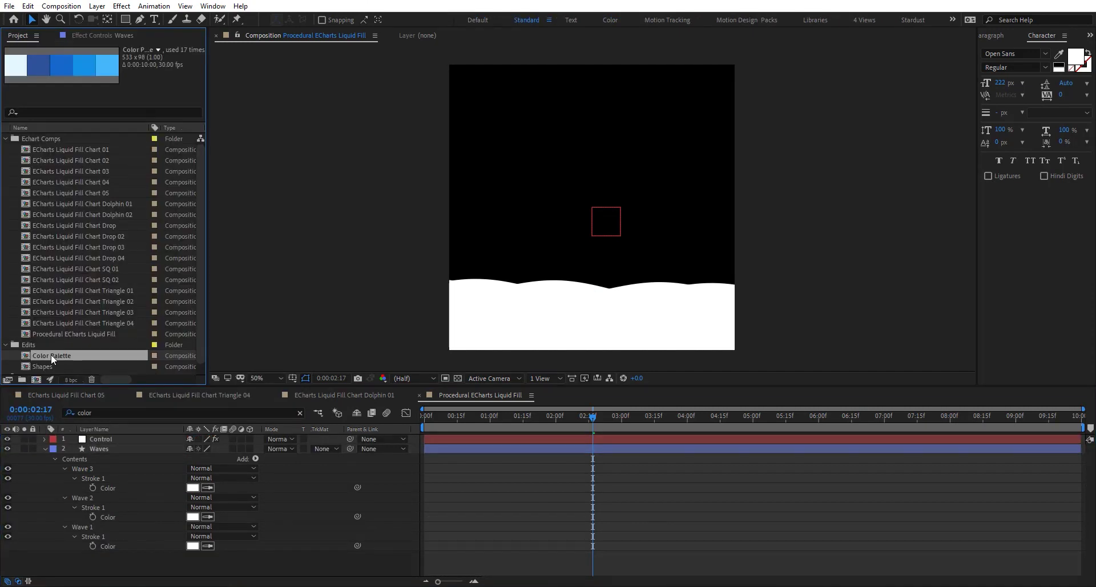
pyautogui.moveTo(51, 355); pyautogui.dragTo(659, 83)
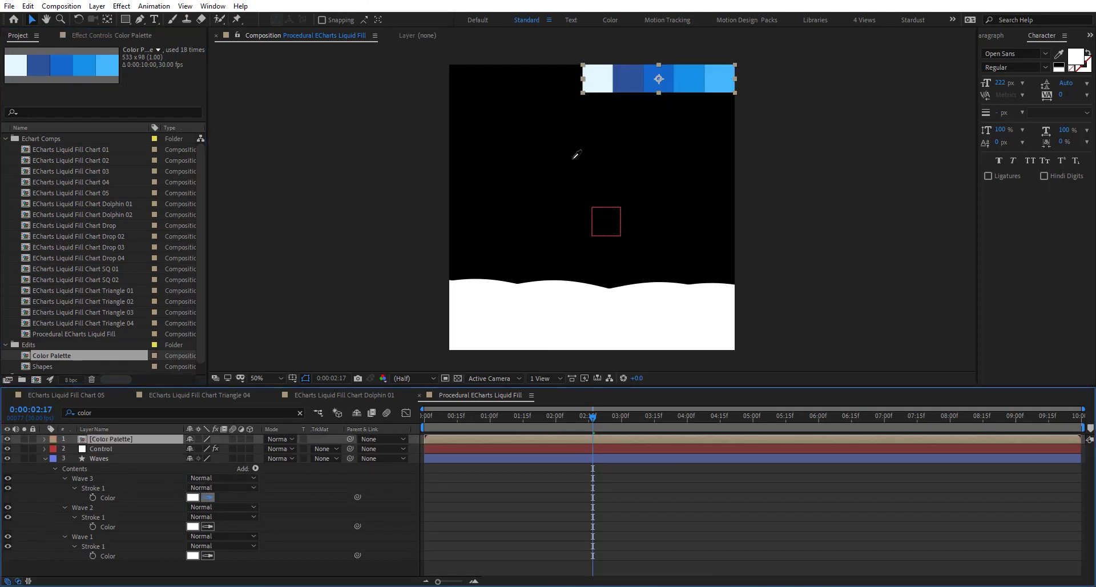
# Sample stroke colors from the palette: the palest blue for Wave 3, dark navy for Wave 2 and medium blue for Wave 1.
pyautogui.click(597, 73)
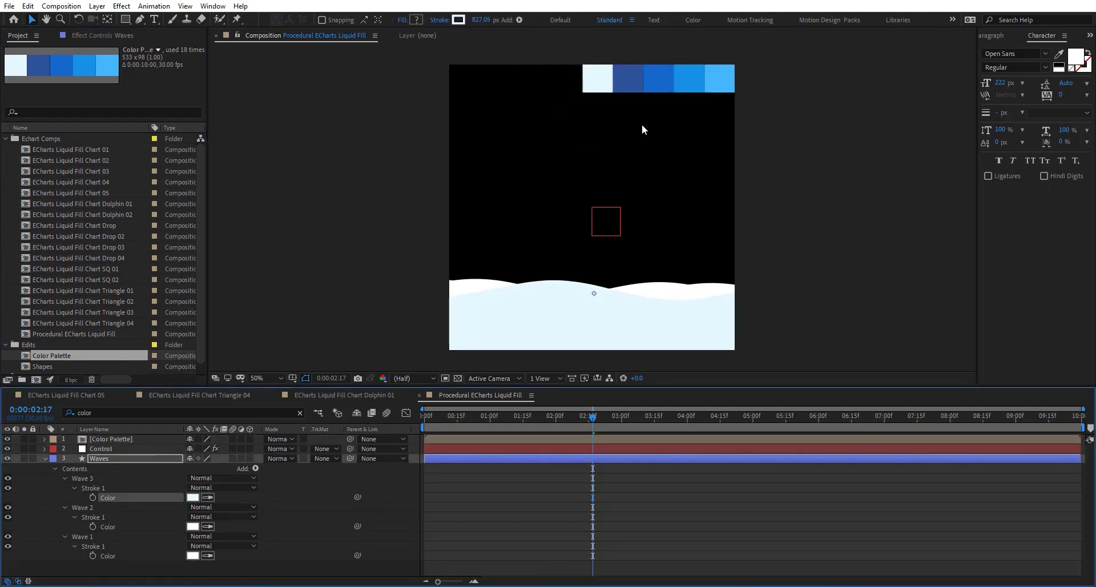
pyautogui.click(207, 526)
pyautogui.click(637, 71)
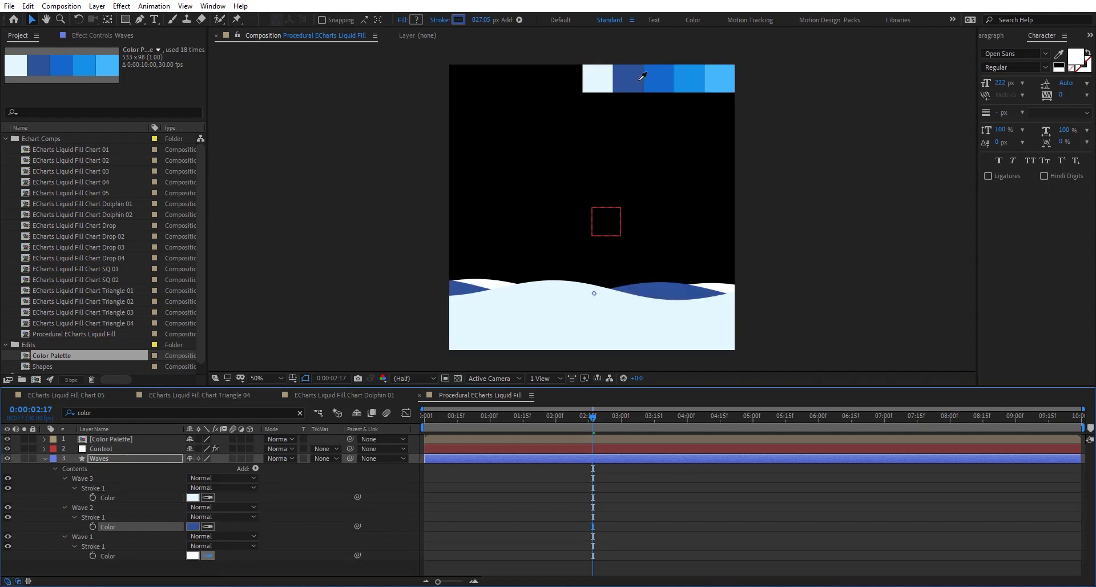
pyautogui.click(664, 81)
# Duplicate the Wave 1 and Opacity 1 sliders on the Control layer twice to get sets 2 and 3.
pyautogui.click(109, 37)
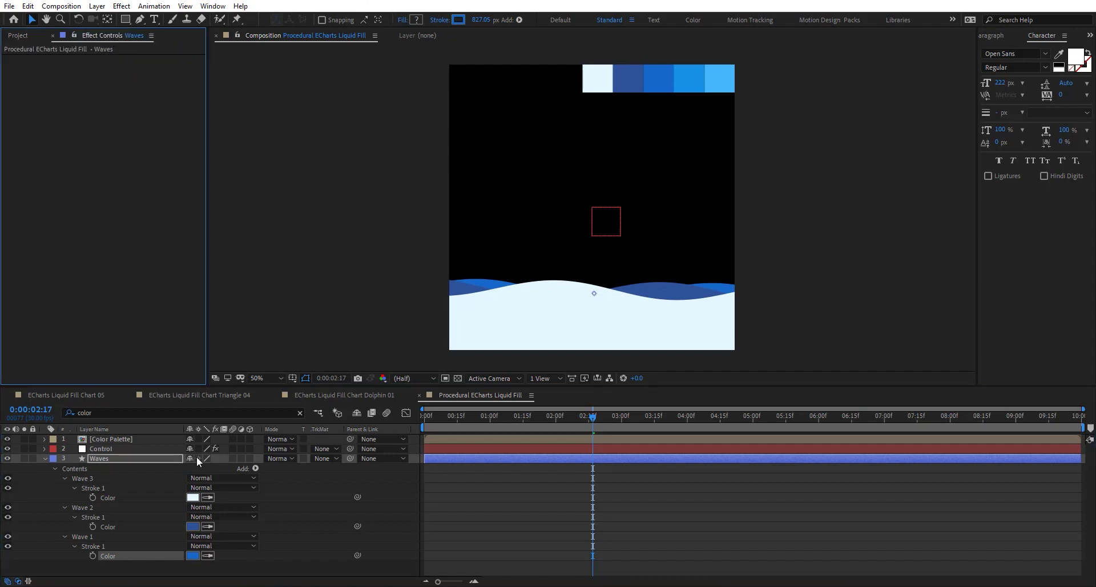
pyautogui.click(135, 449)
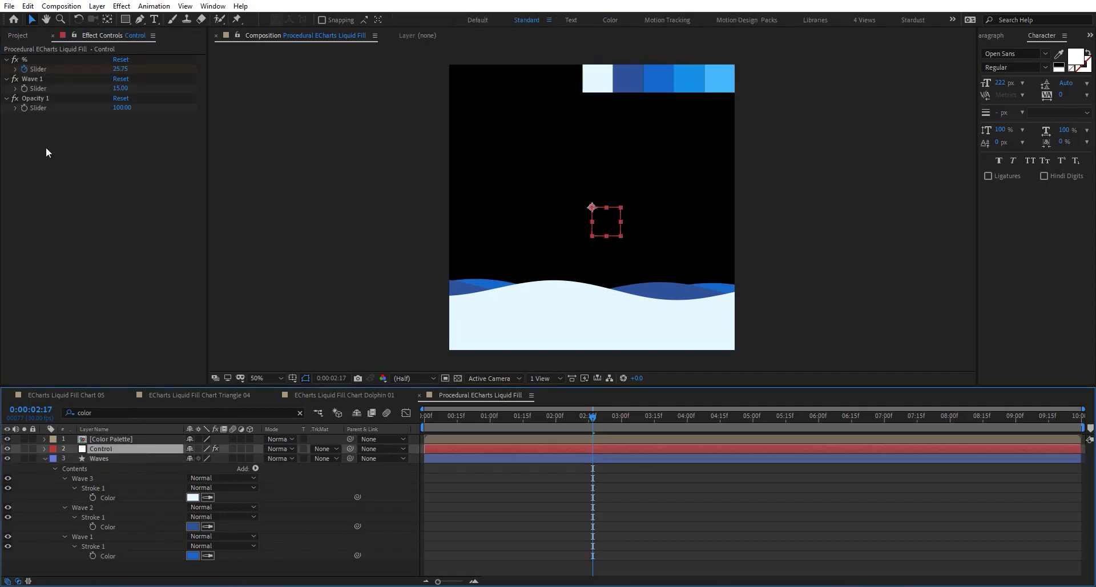
pyautogui.click(47, 100)
pyautogui.keyDown('ctrl'); pyautogui.click(49, 79); pyautogui.keyUp('ctrl')
pyautogui.hotkey('ctrl', 'd')
pyautogui.hotkey('ctrl', 'd')
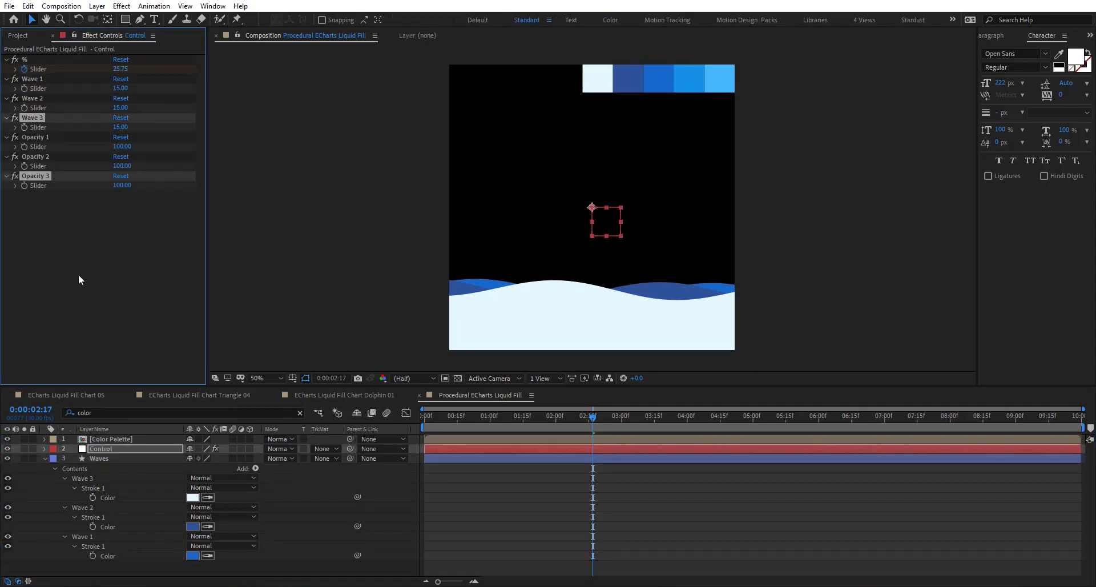
pyautogui.click(77, 274)
# Reveal the Waves layer's expressions and point the Wave 2 stroke's opacity expression to the Opacity 2 slider.
pyautogui.click(114, 458)
pyautogui.press('e')
pyautogui.press('e')
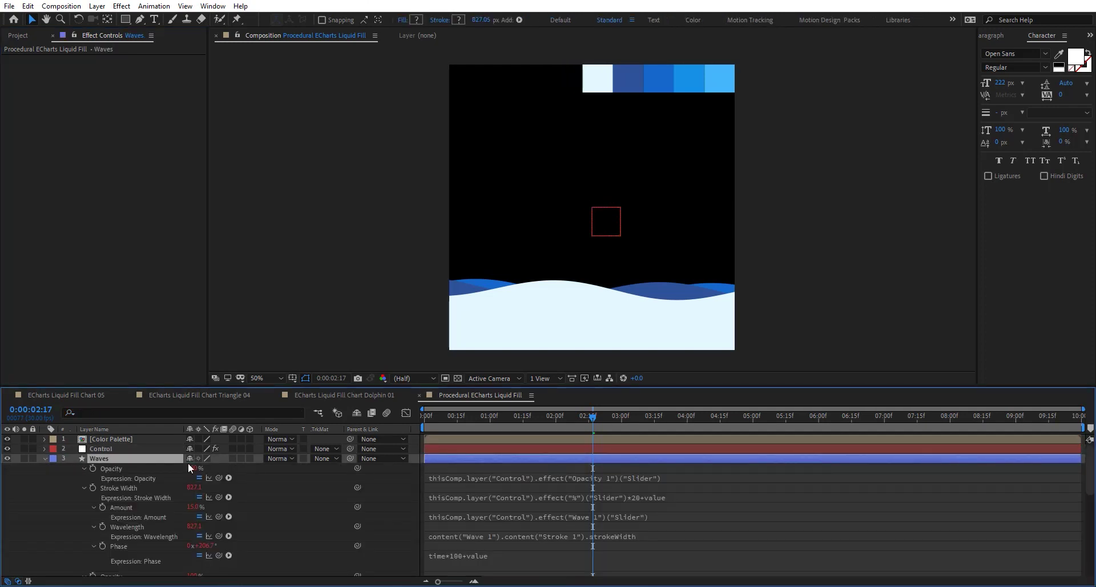
pyautogui.scroll(-3, 638, 508)
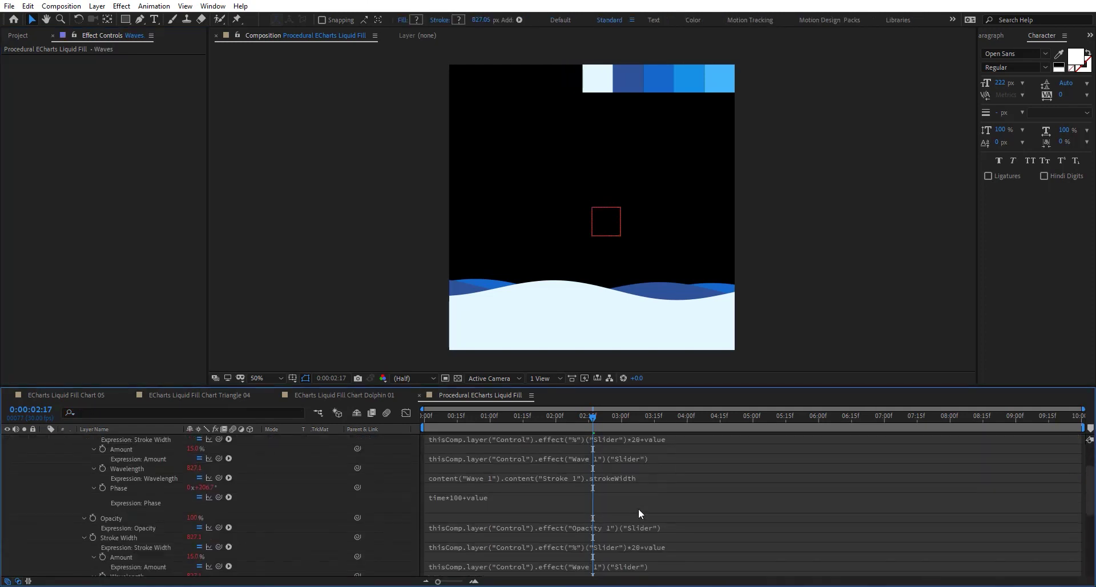
pyautogui.click(618, 525)
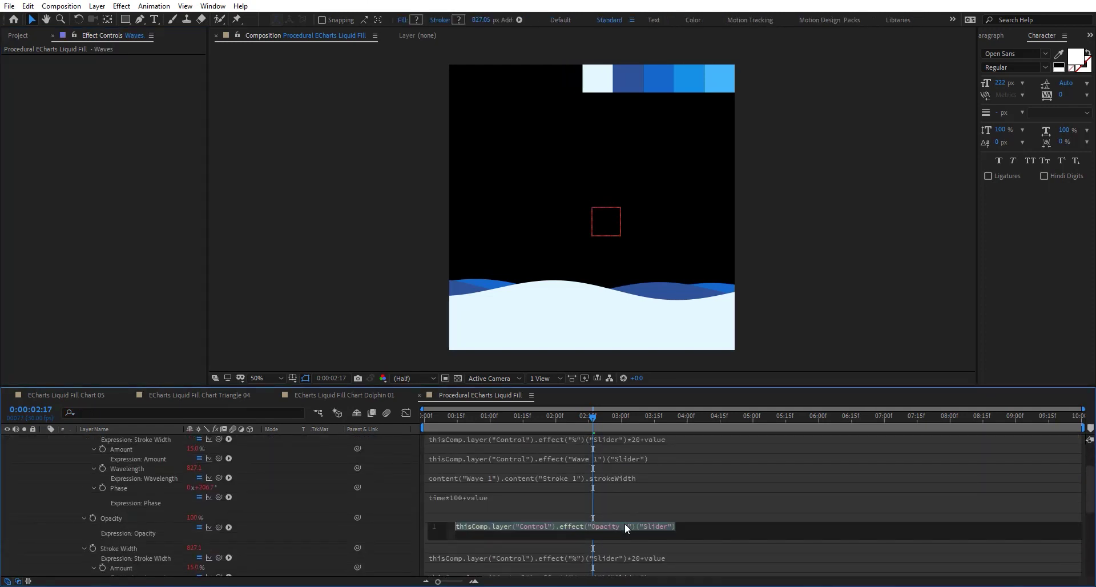
pyautogui.click(624, 524)
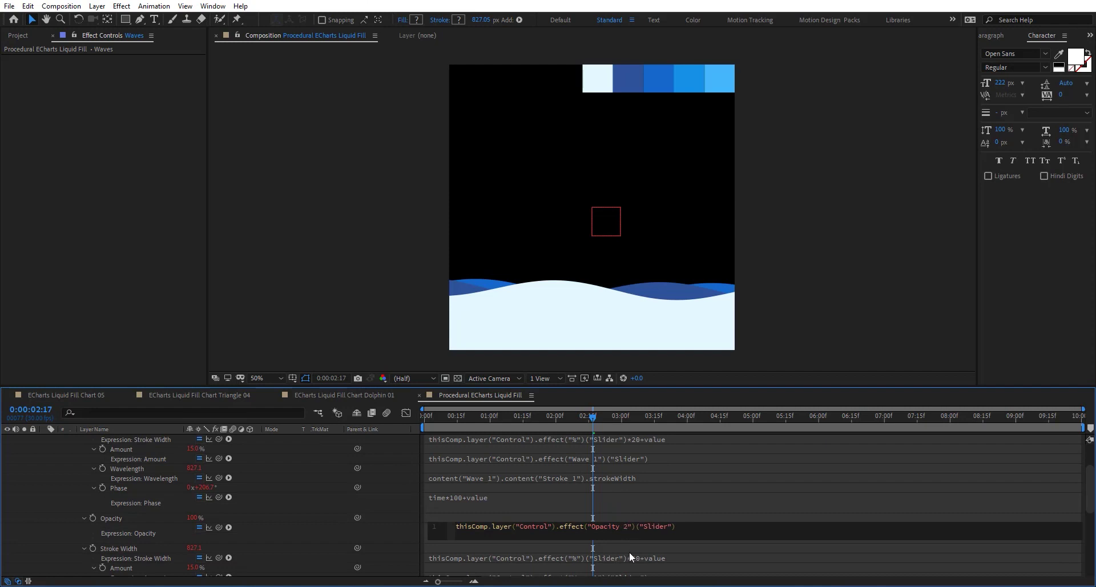
pyautogui.press('KP_Enter')
# Point the wave amount expression of the Wave 2 stroke to the Wave 2 slider.
pyautogui.scroll(-2, 629, 551)
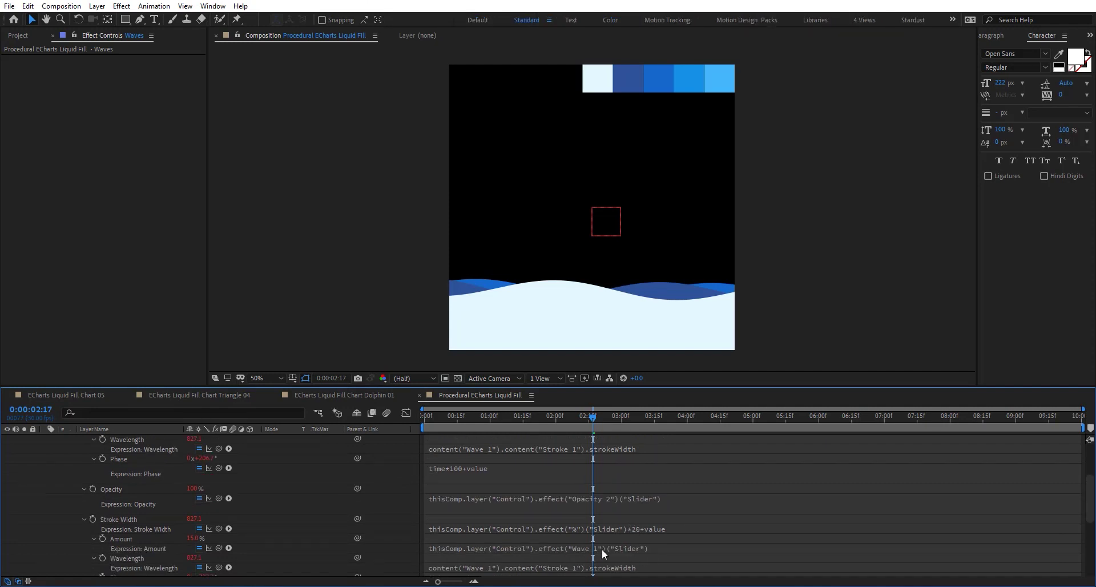
pyautogui.click(601, 548)
pyautogui.click(611, 546)
pyautogui.press('Delete')
pyautogui.write('2')
pyautogui.press('KP_Enter')
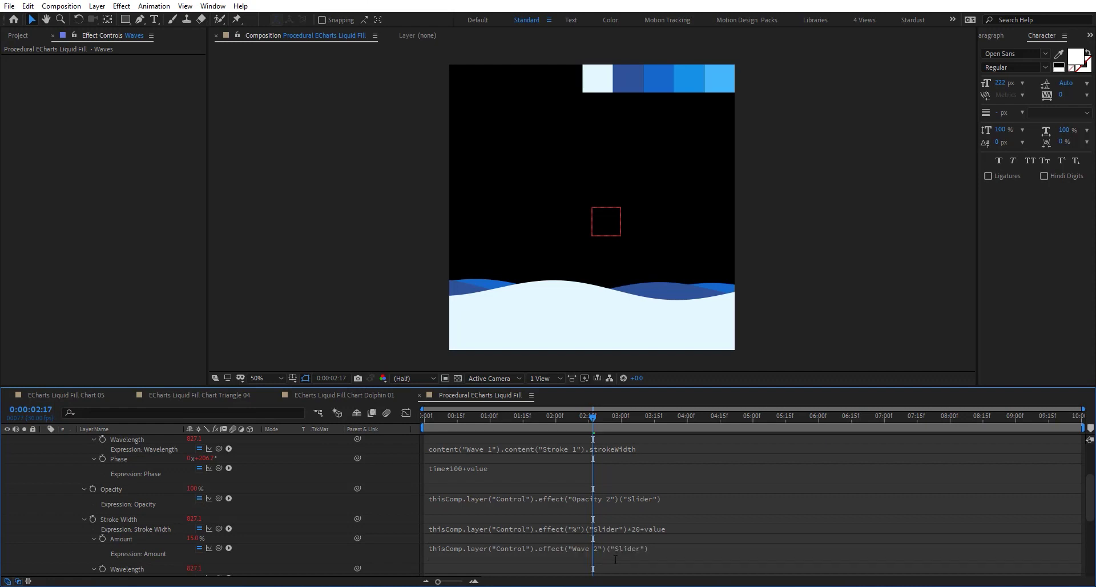
# Point the Wave 1 stroke's opacity expression to the Opacity 3 slider and its wave amount expression to the Wave 3 slider.
pyautogui.scroll(-4, 603, 476)
pyautogui.scroll(-4, 597, 515)
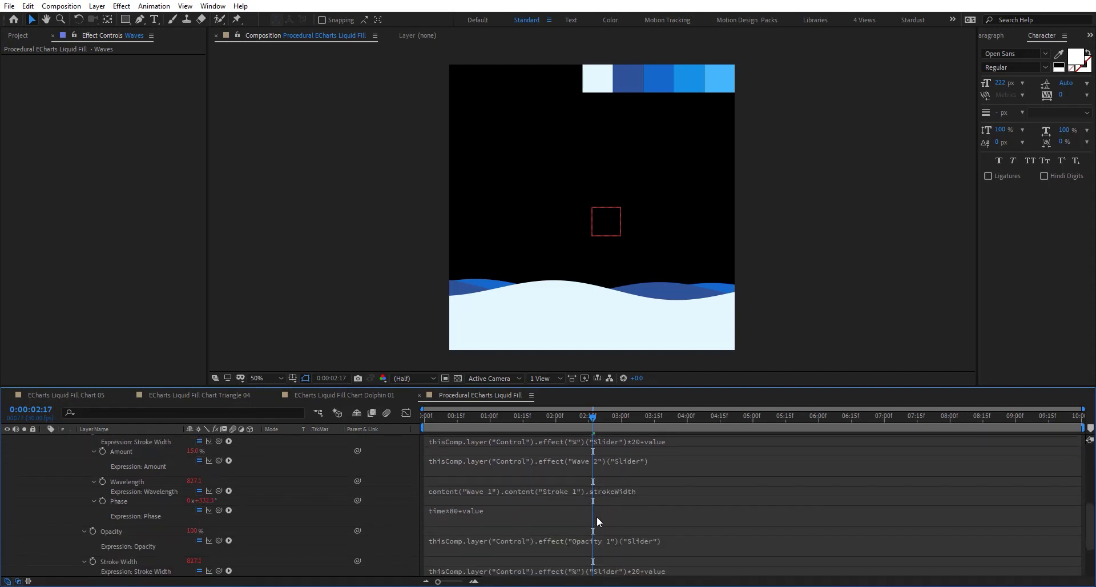
pyautogui.scroll(-3, 611, 509)
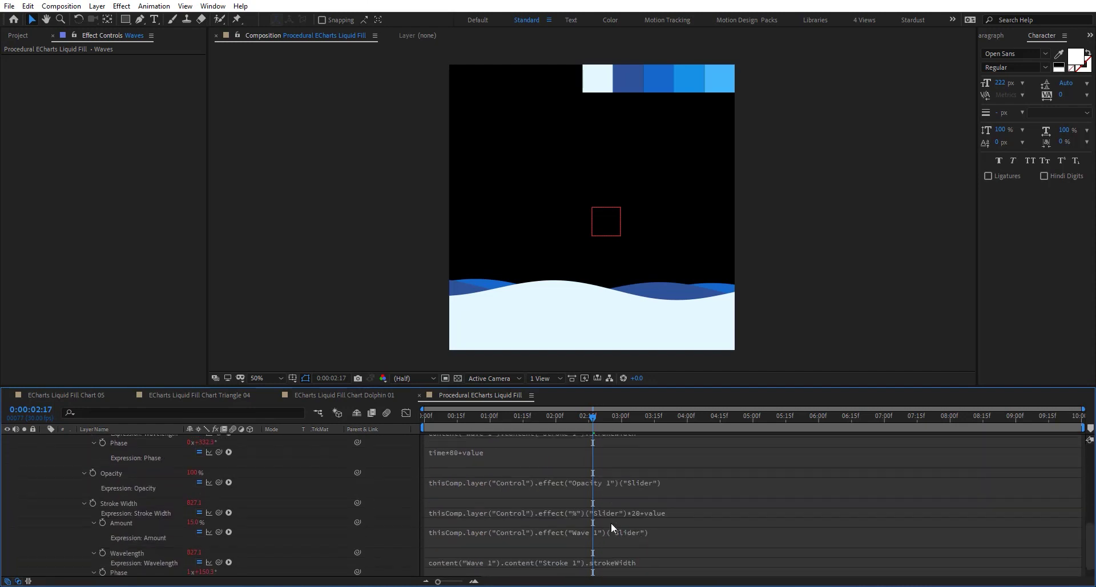
pyautogui.click(615, 468)
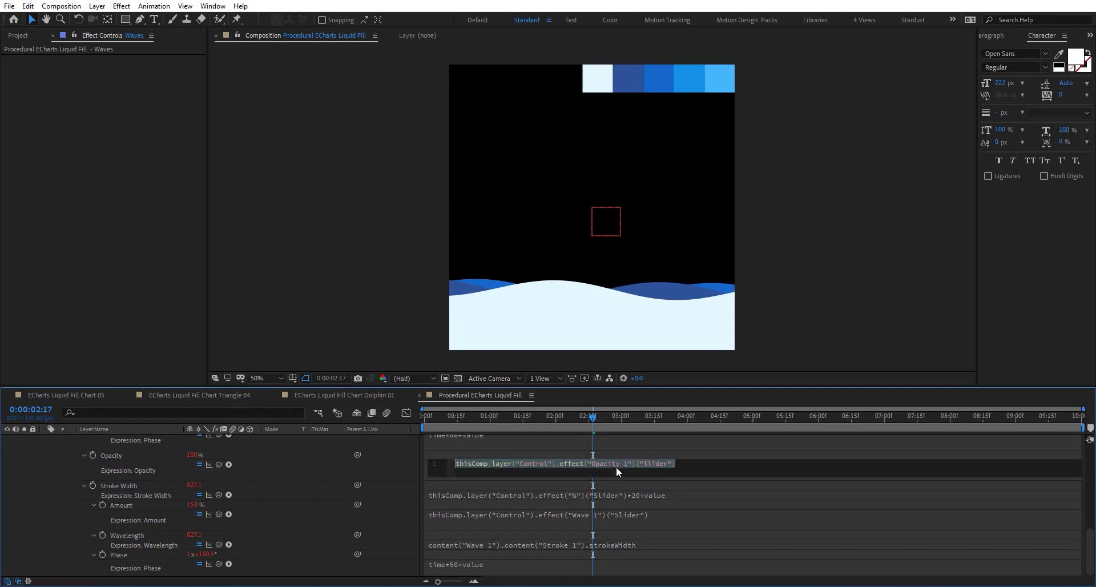
pyautogui.click(626, 464)
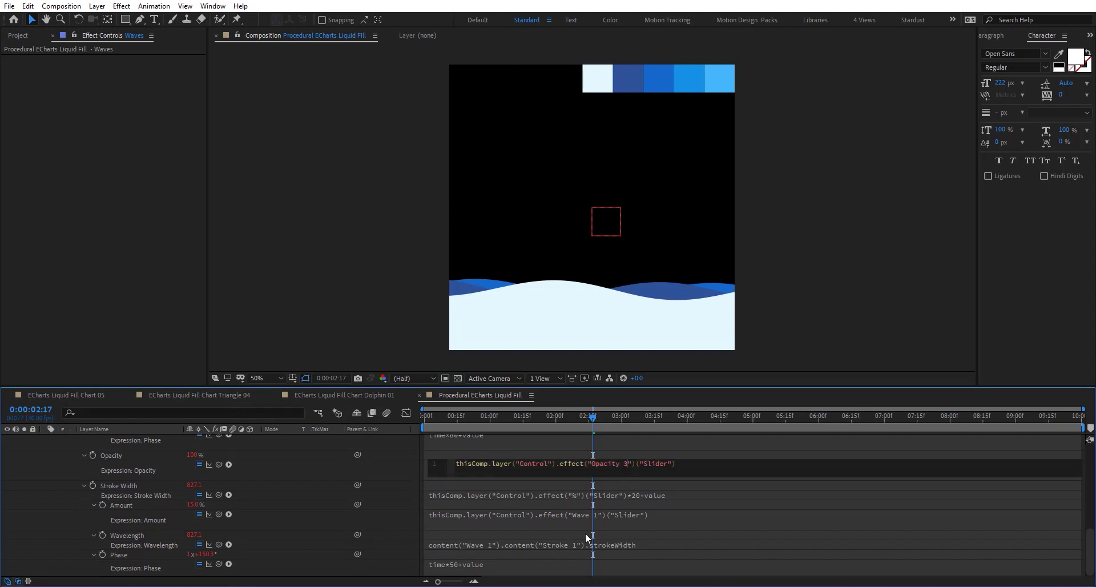
pyautogui.click(602, 516)
pyautogui.click(618, 513)
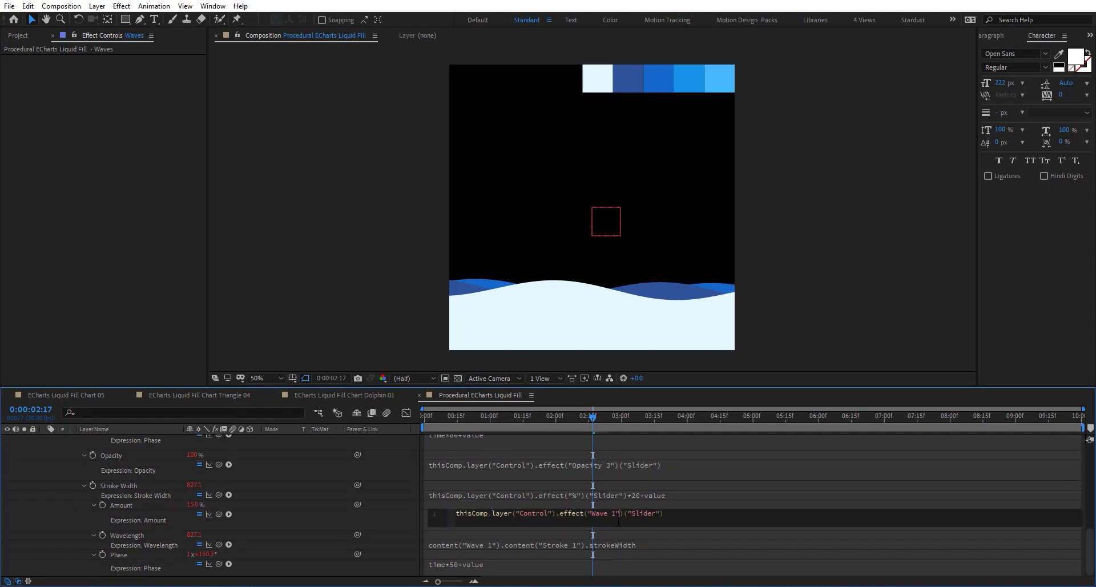
pyautogui.click(484, 490)
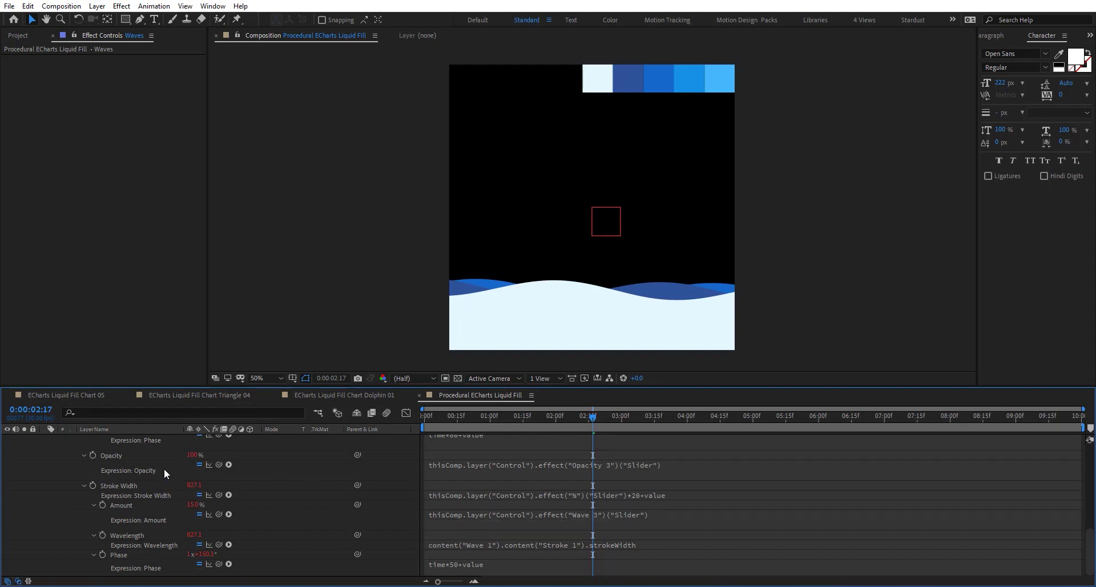
# On the Control layer, set Opacity 1, 2 and 3 to 40, 80 and 50, Wave 2 to 26 and Wave 3 to 23.
pyautogui.scroll(10, 133, 441)
pyautogui.click(127, 449)
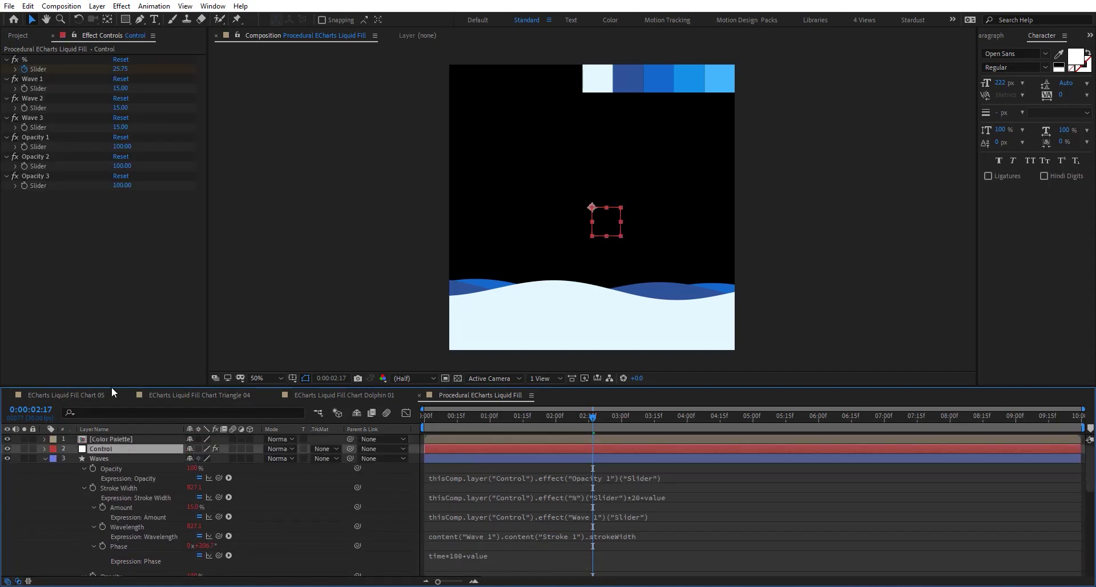
pyautogui.click(121, 186)
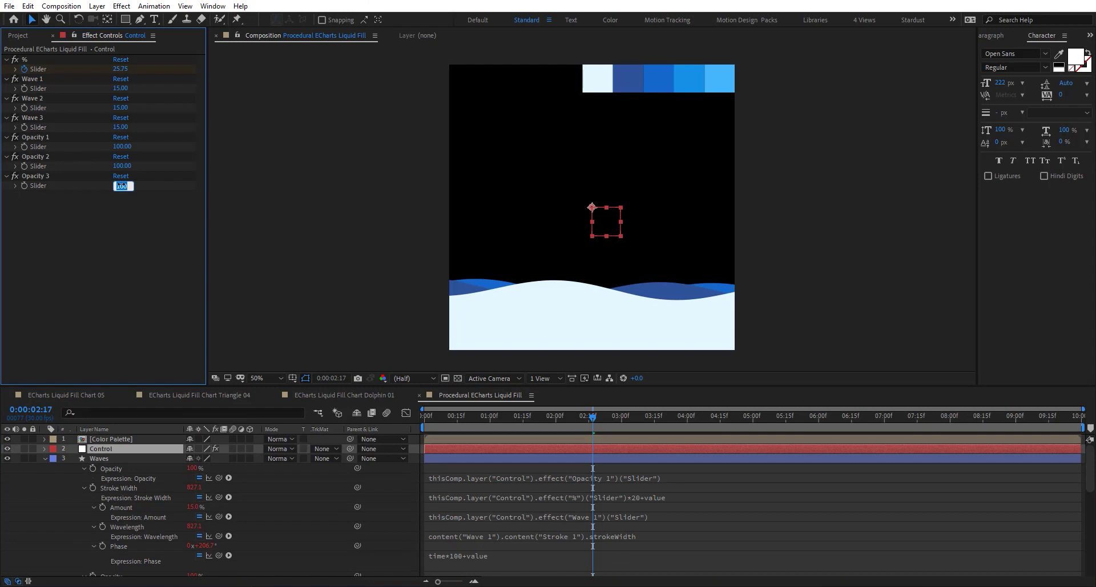
pyautogui.write('50')
pyautogui.press('Return')
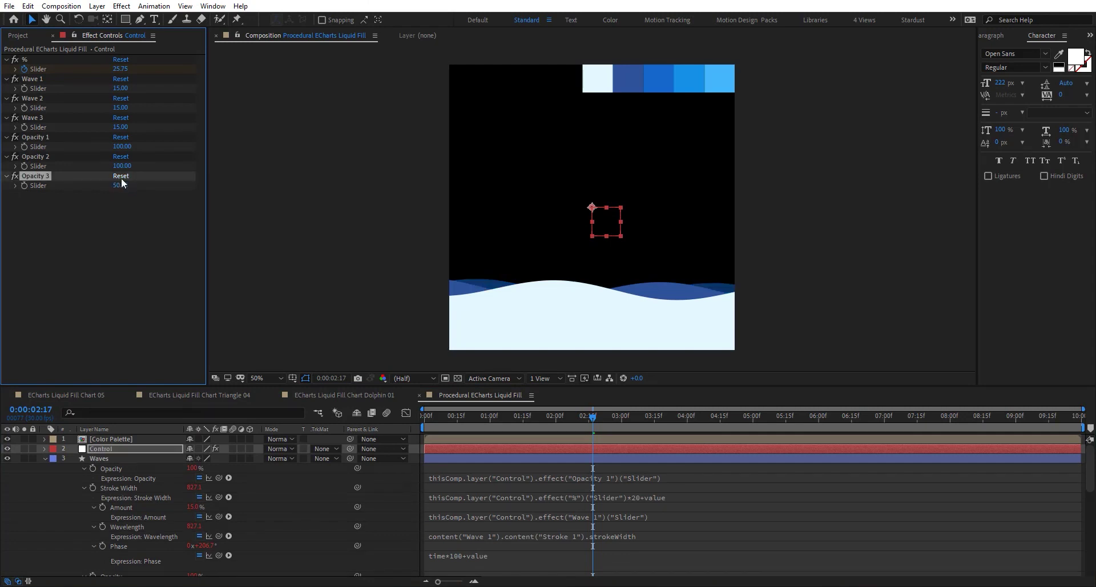
pyautogui.moveTo(121, 166); pyautogui.dragTo(87, 145)
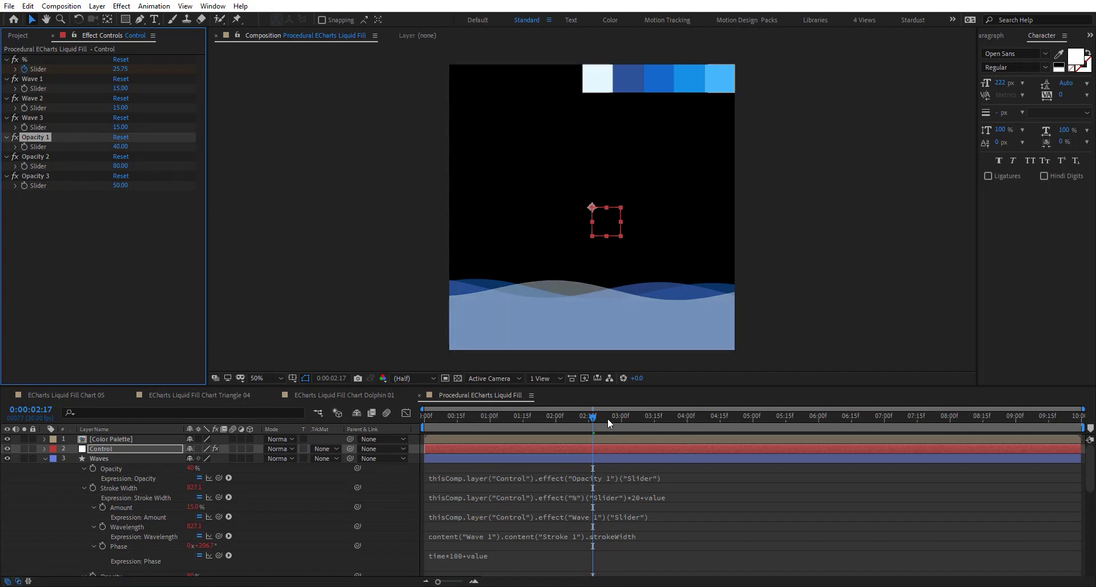
pyautogui.moveTo(604, 416); pyautogui.dragTo(1048, 424)
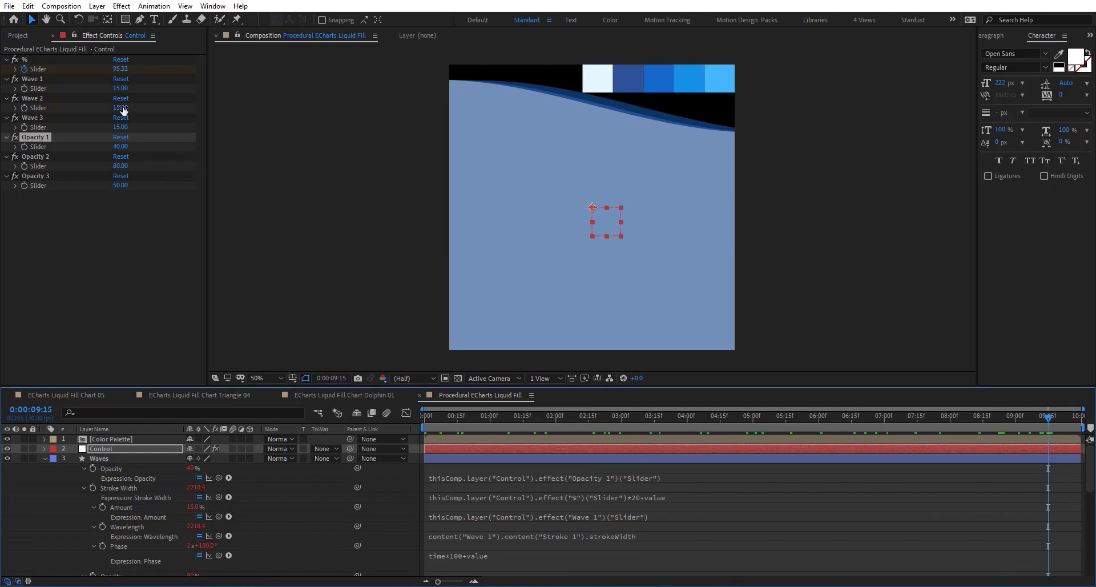
pyautogui.moveTo(122, 110)
pyautogui.mouseDown()
pyautogui.moveTo(132, 109)
pyautogui.moveTo(124, 127)
pyautogui.mouseUp()
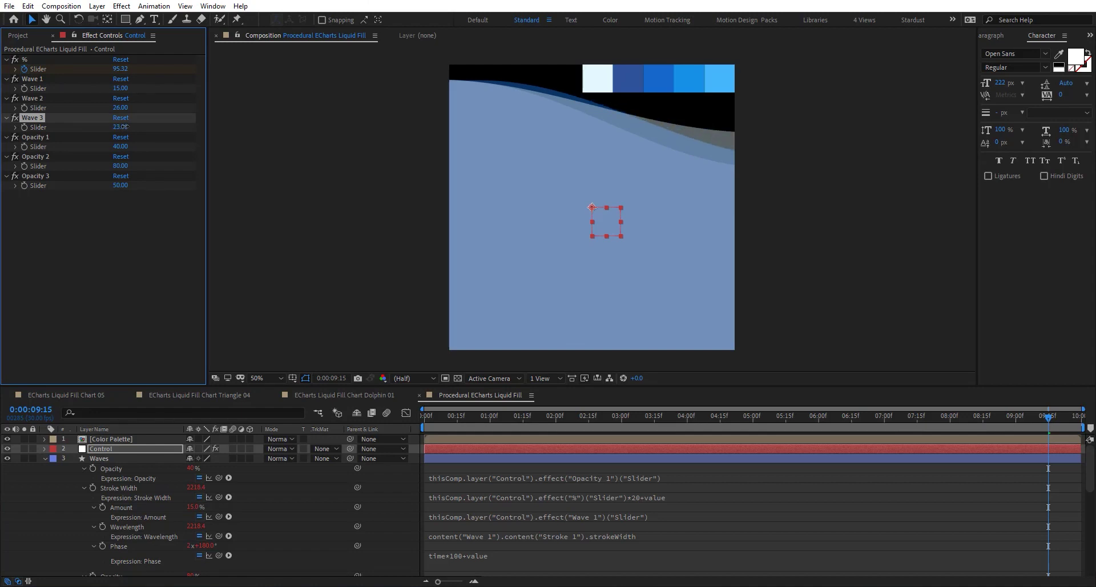
pyautogui.click(140, 411)
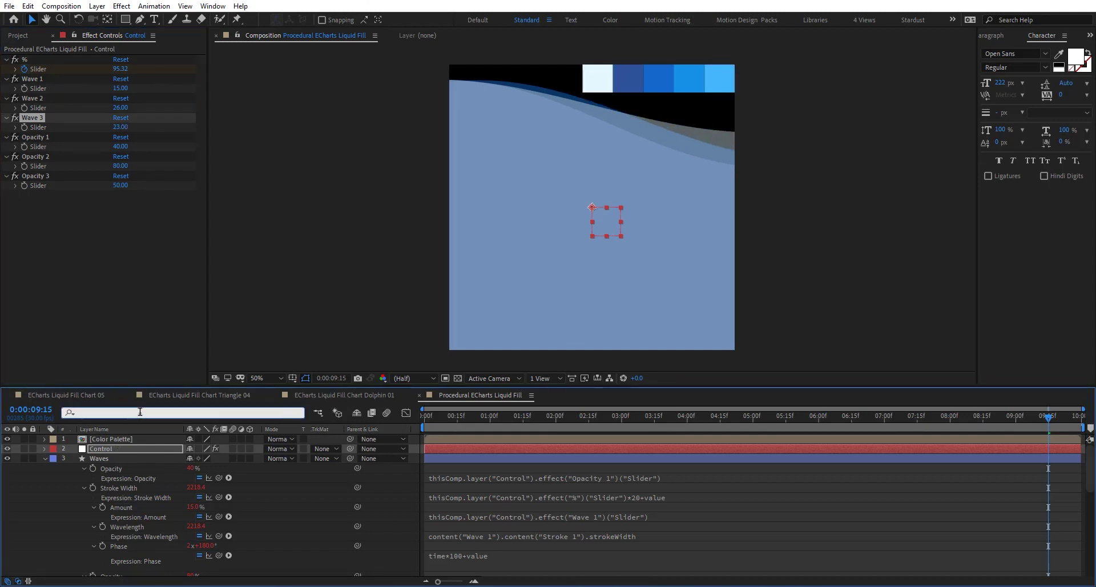
pyautogui.write('phase')
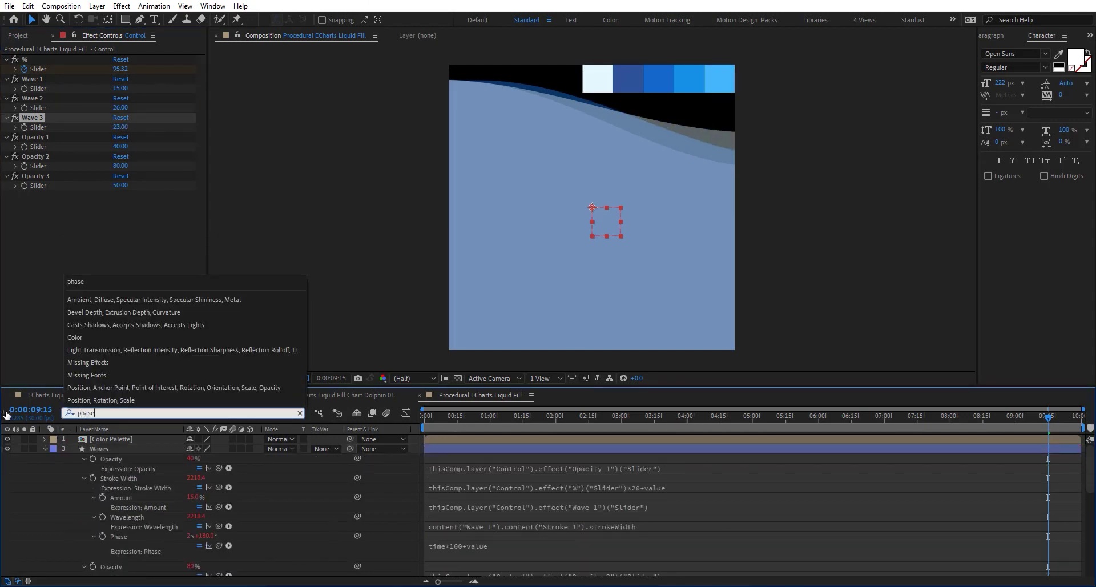
pyautogui.click(108, 450)
pyautogui.scroll(-3, 119, 500)
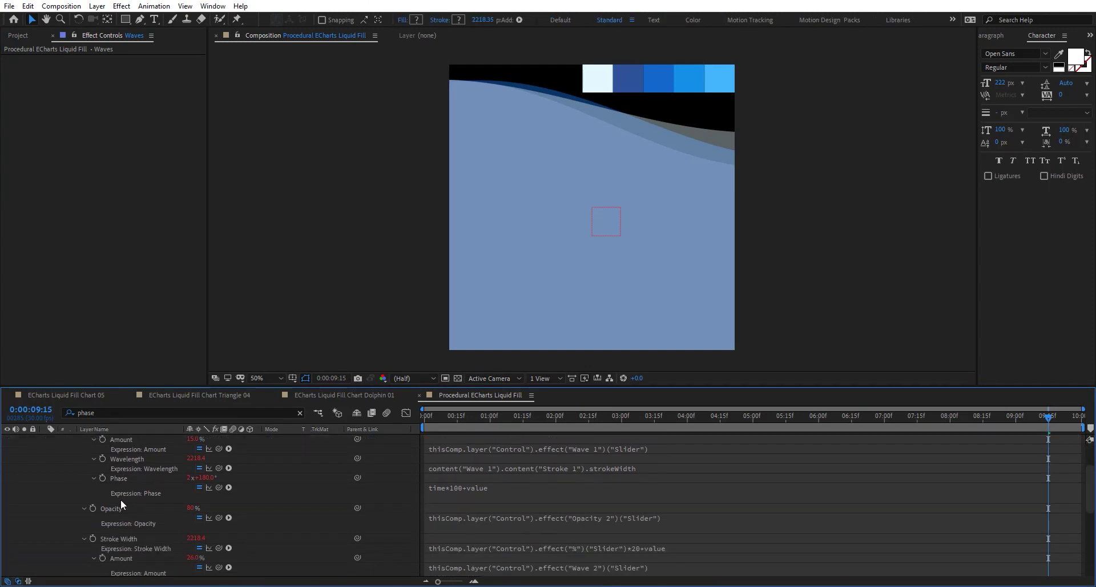
pyautogui.scroll(5, 124, 454)
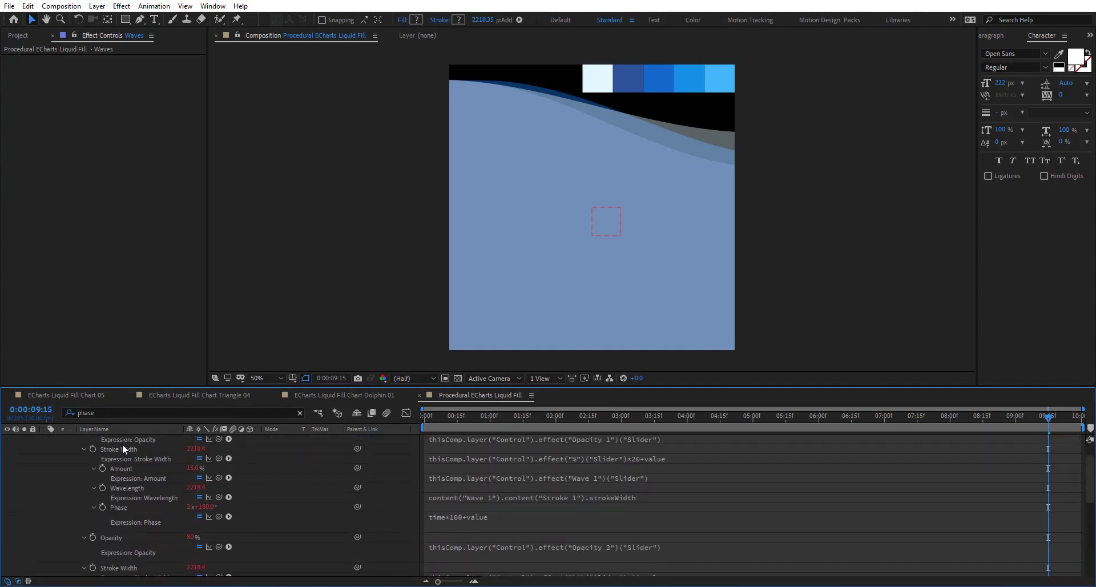
pyautogui.doubleClick(121, 413)
pyautogui.press('BackSpace')
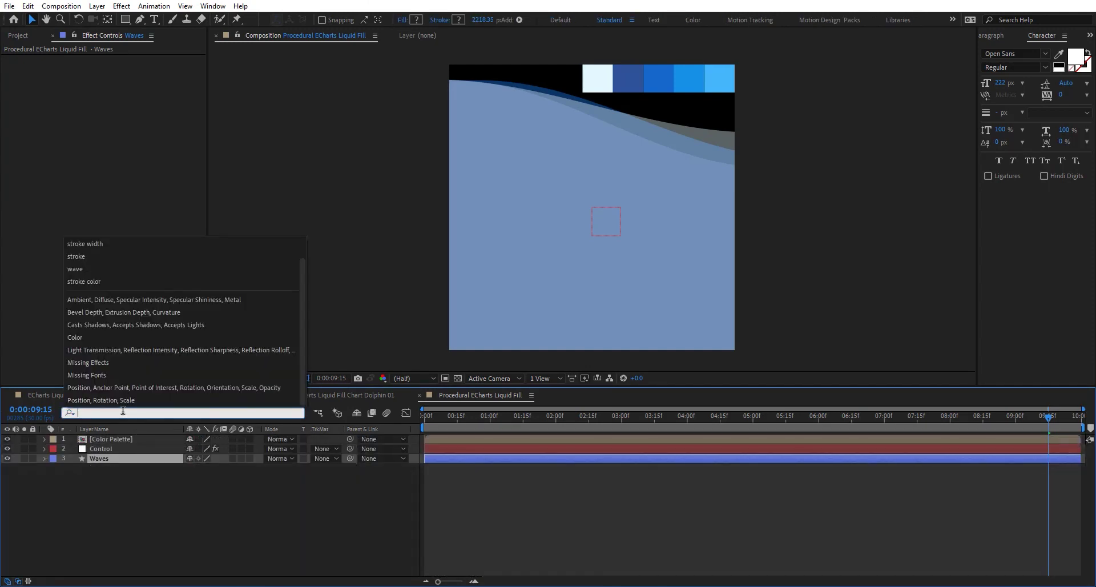
# Filter the Waves layer's properties by "phase" and offset the phase values of the Wave 3 and Wave 2 strokes.
pyautogui.write('pohas')
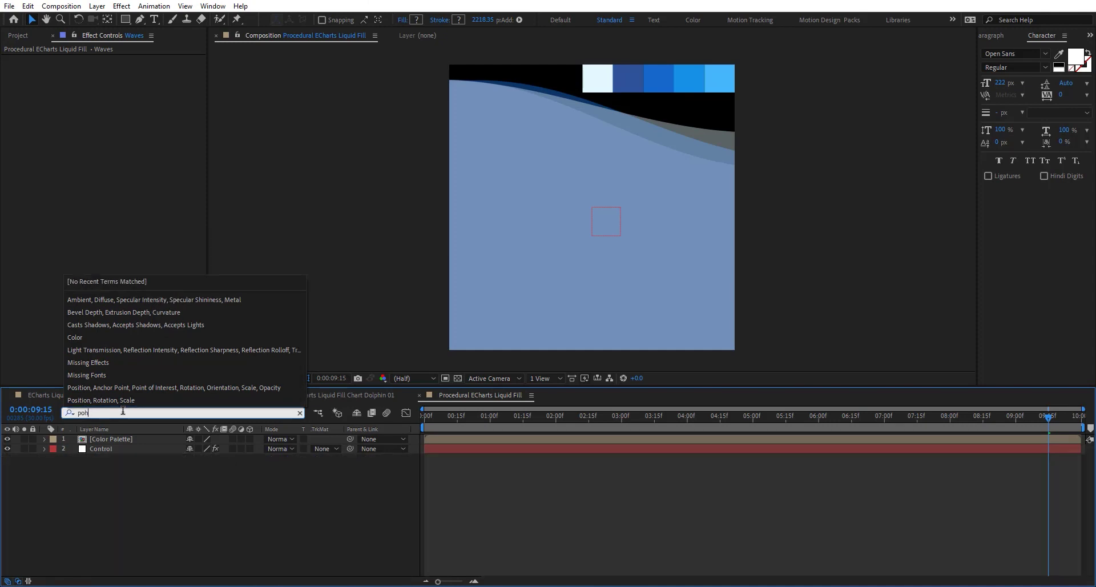
pyautogui.press('BackSpace')
pyautogui.press('BackSpace')
pyautogui.write('hase')
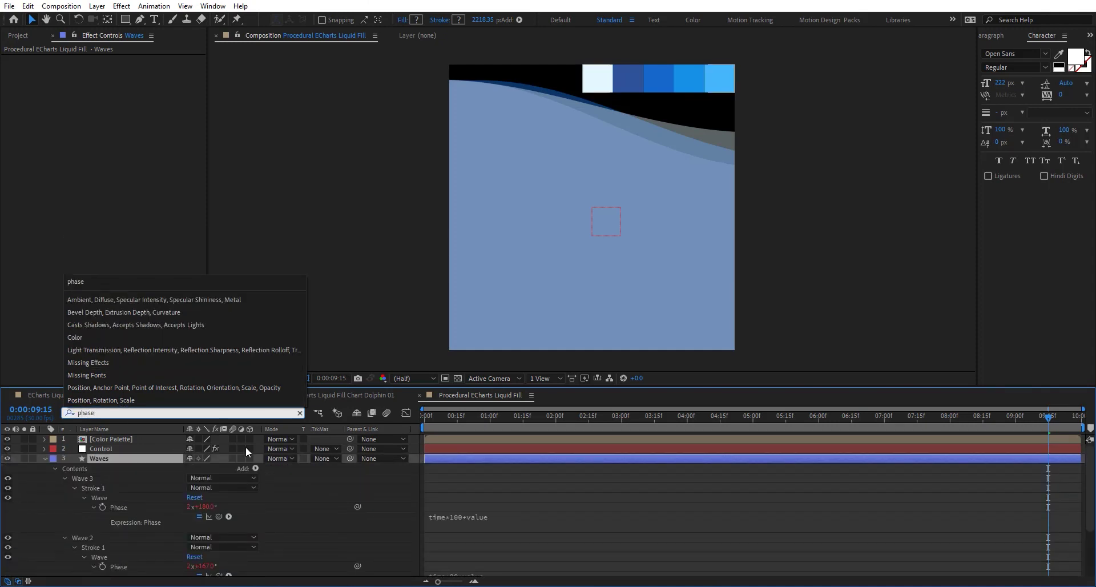
pyautogui.moveTo(206, 507); pyautogui.dragTo(236, 500)
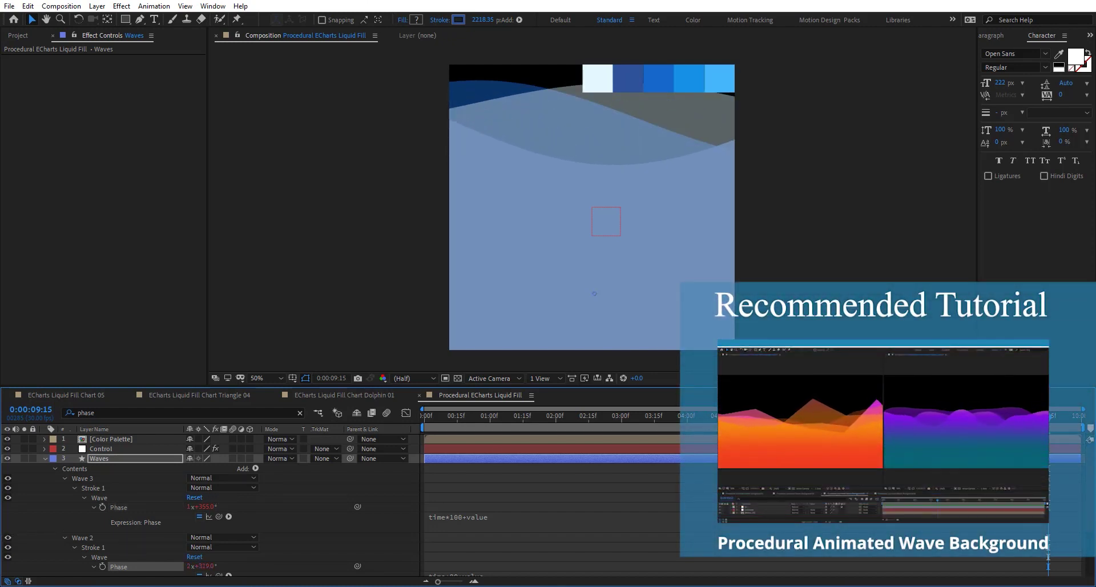
# Scrub through the timeline to check how the offset waves overlap, and collapse the Waves layer's properties.
pyautogui.moveTo(610, 417)
pyautogui.mouseDown()
pyautogui.moveTo(493, 409)
pyautogui.moveTo(1012, 409)
pyautogui.moveTo(625, 406)
pyautogui.mouseUp()
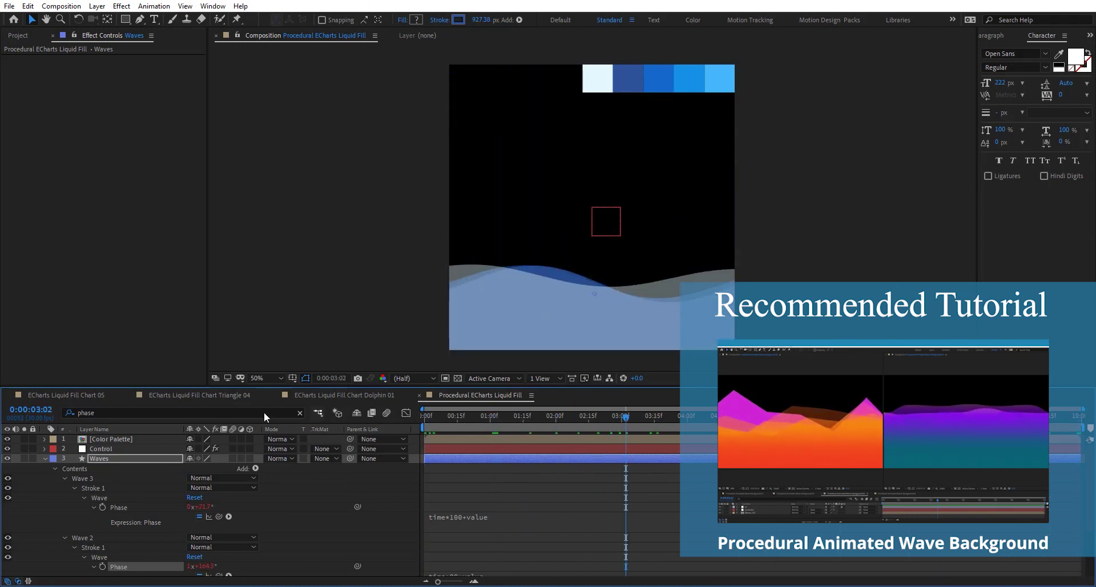
pyautogui.click(91, 458)
pyautogui.click(45, 458)
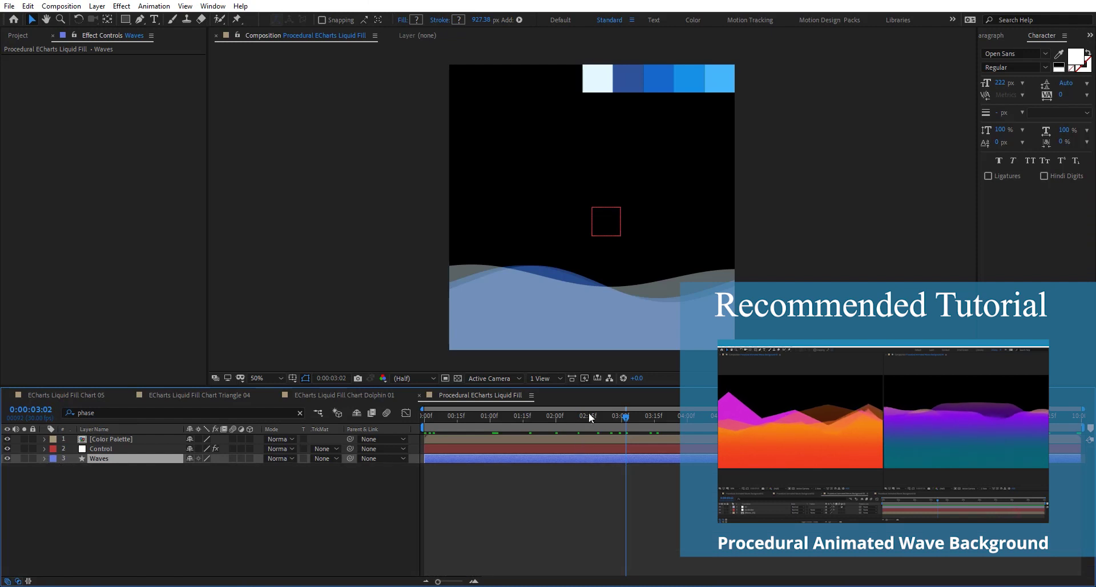
pyautogui.moveTo(590, 414); pyautogui.dragTo(659, 420)
pyautogui.click(257, 508)
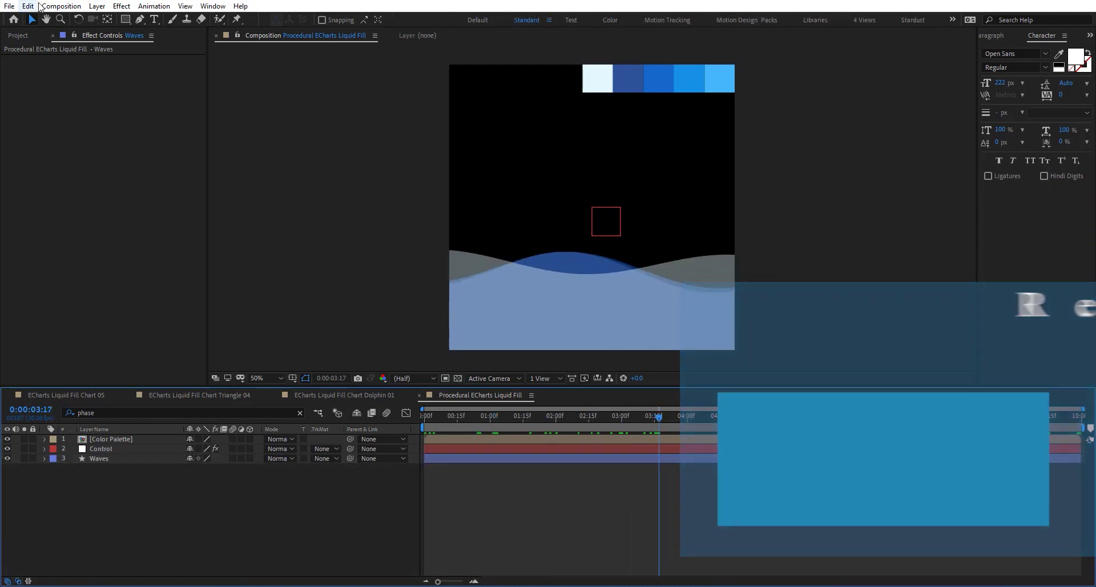
# Add a white ellipse shape layer that fills the composition and scale it to 85%.
pyautogui.moveTo(123, 20); pyautogui.dragTo(162, 47)
pyautogui.doubleClick(125, 19)
pyautogui.press('v')
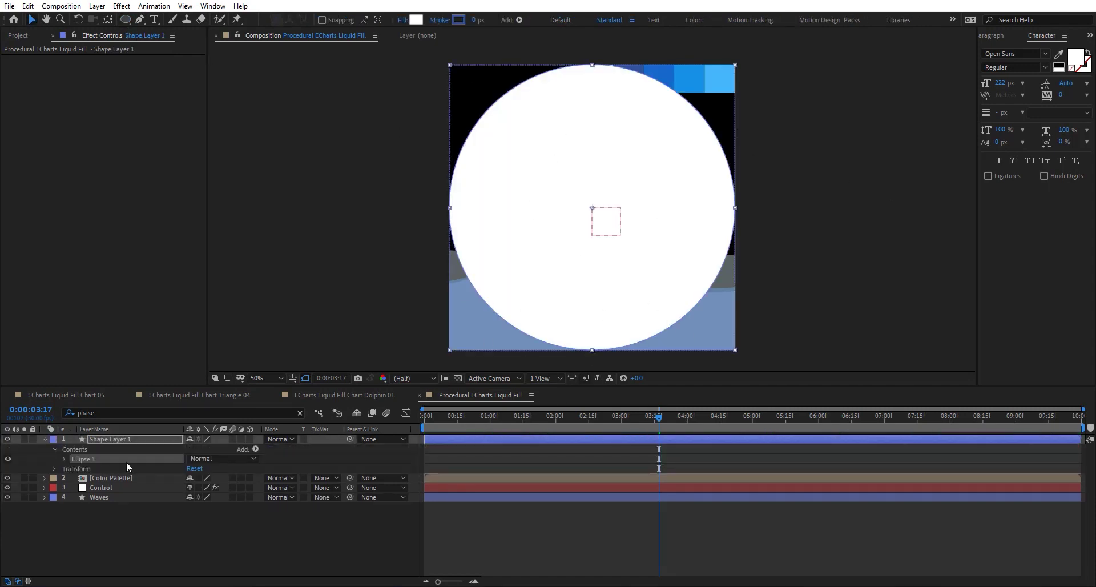
pyautogui.press('s')
pyautogui.moveTo(207, 451); pyautogui.dragTo(198, 452)
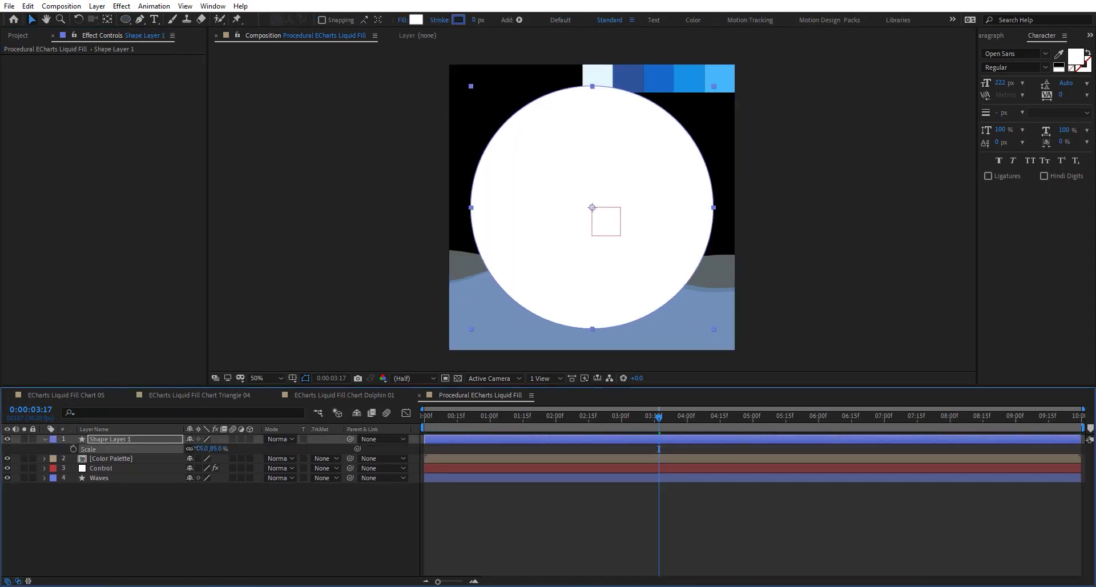
# Move the Color Palette layer to the top of the stack and make it a guide layer.
pyautogui.moveTo(129, 458); pyautogui.dragTo(129, 436)
pyautogui.rightClick(129, 436)
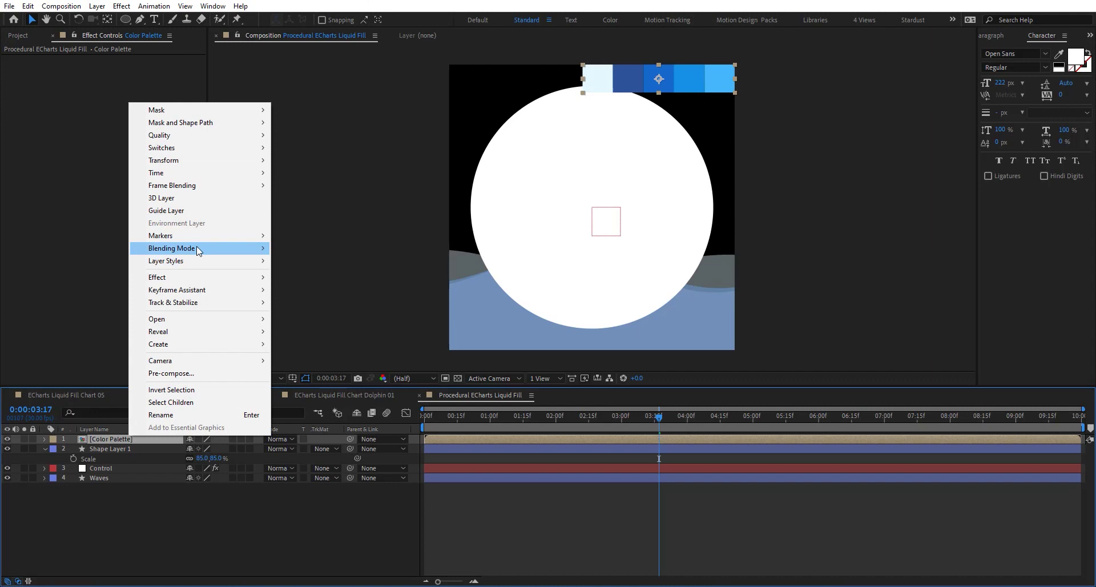
pyautogui.click(196, 210)
# Place the ellipse layer below Control, directly above Waves, and set its blending mode to Stencil Luma.
pyautogui.click(121, 465)
pyautogui.moveTo(124, 450); pyautogui.dragTo(125, 472)
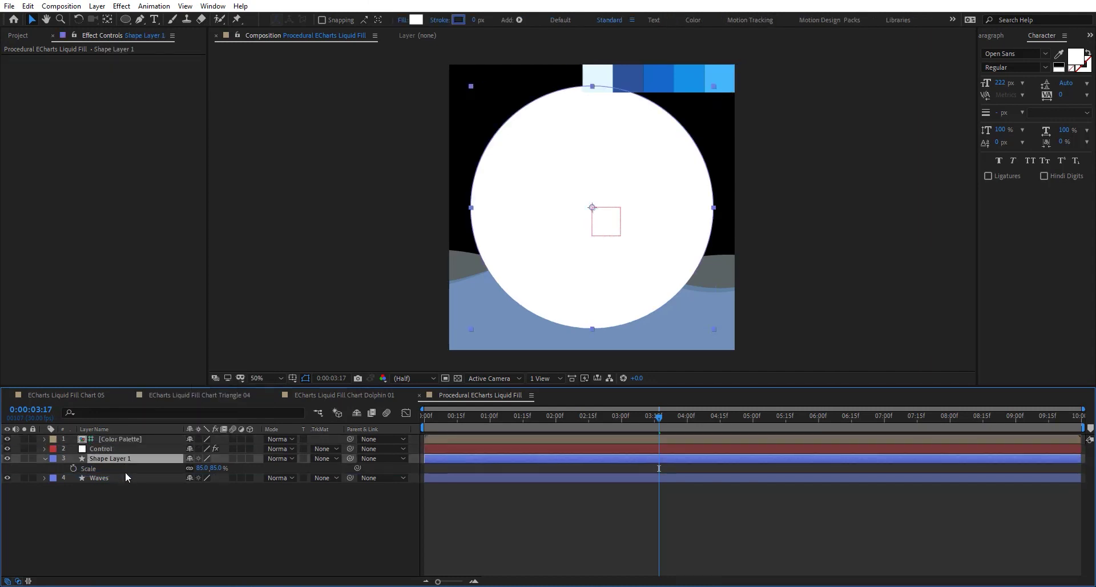
pyautogui.click(290, 458)
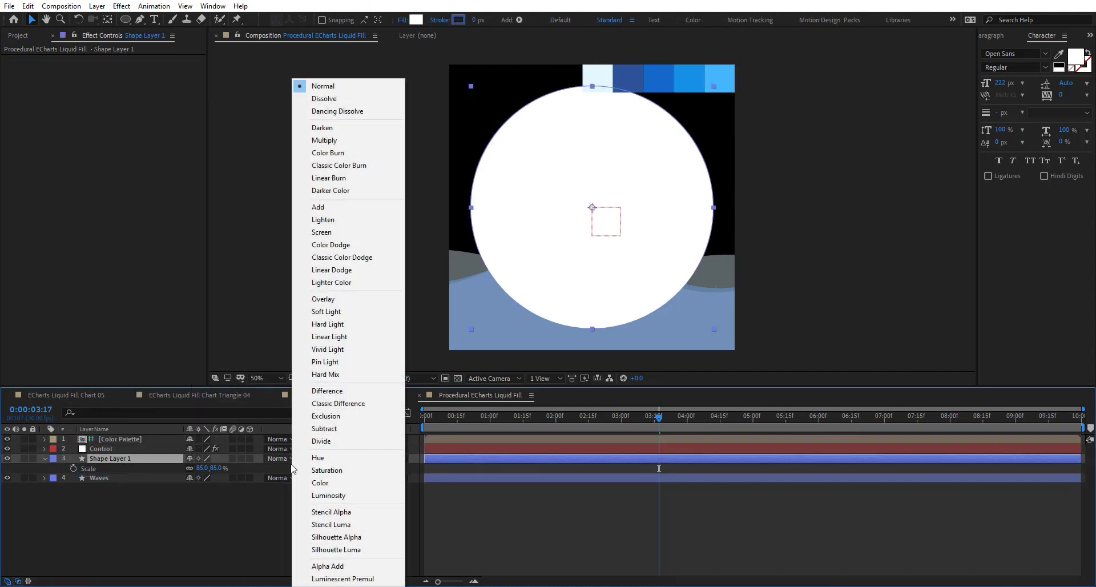
pyautogui.click(370, 525)
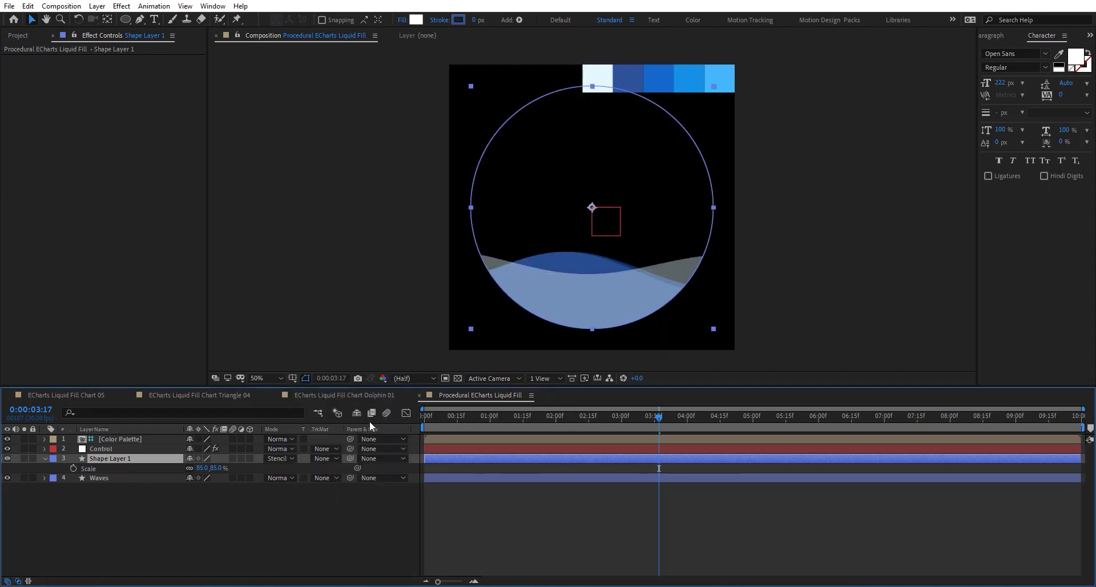
# Scale the circle stencil layer to 94.7% and preview the fill animation from the first frame to the last.
pyautogui.moveTo(219, 468); pyautogui.dragTo(225, 468)
pyautogui.moveTo(535, 420); pyautogui.dragTo(420, 419)
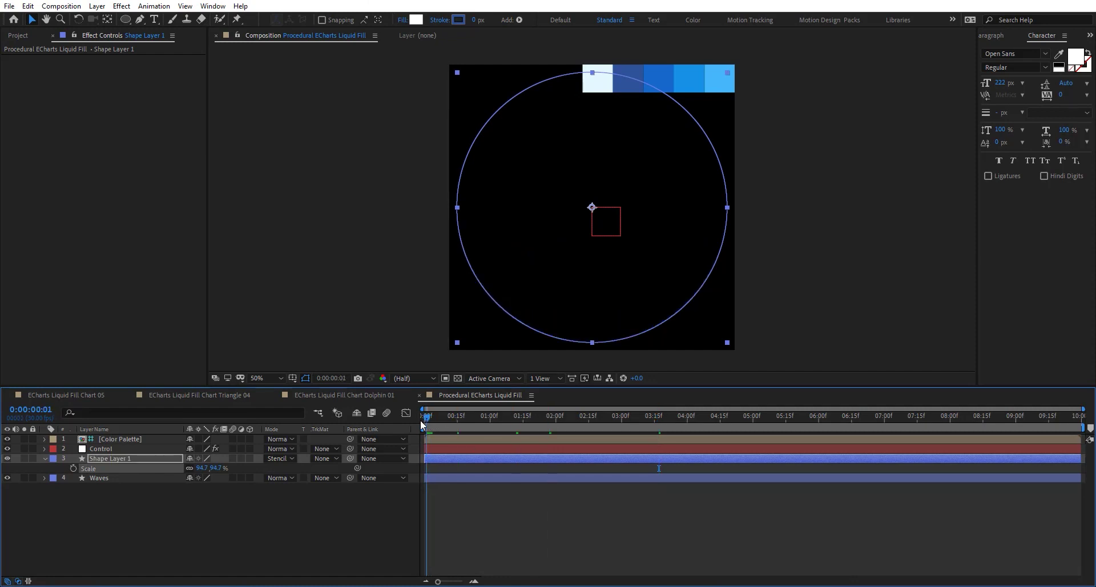
pyautogui.click(423, 497)
pyautogui.press('space')
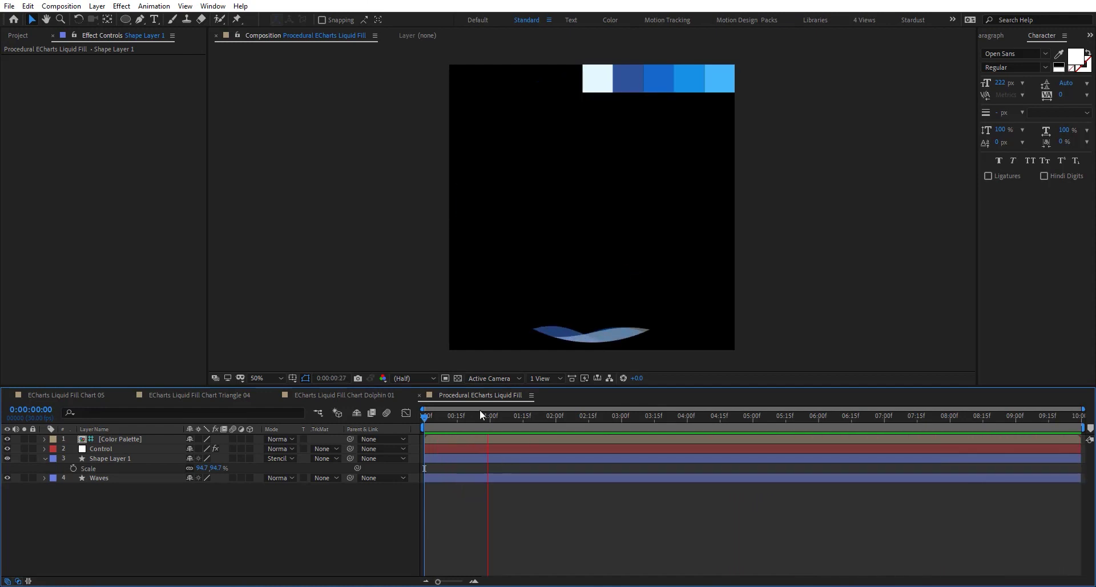
pyautogui.moveTo(1015, 417); pyautogui.dragTo(1080, 418)
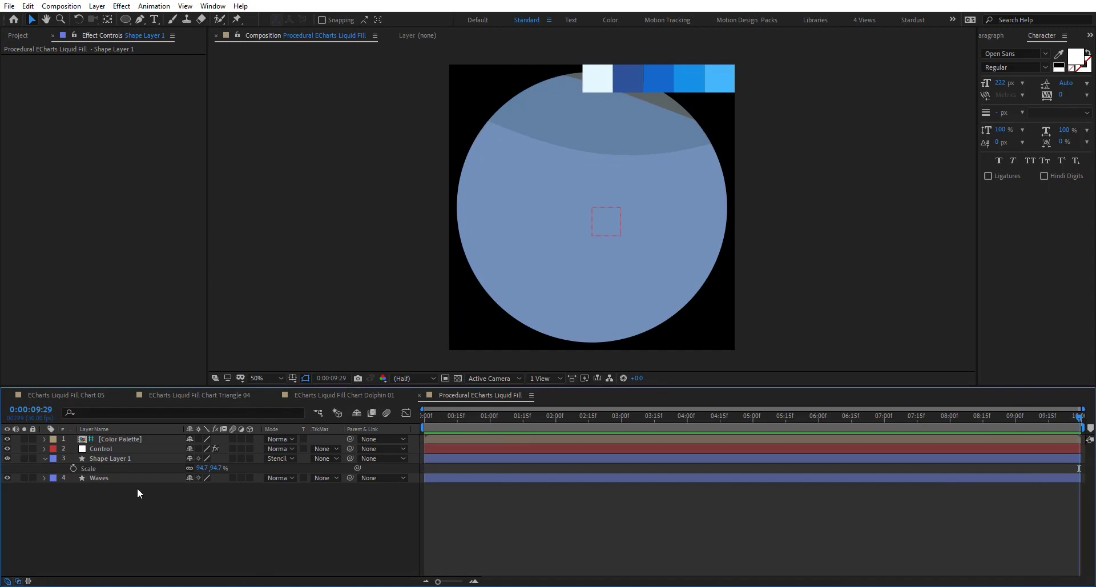
# Set the Control layer's % slider to 116.50 at the last frame and scrub back to the start to check the fill.
pyautogui.click(114, 449)
pyautogui.moveTo(128, 67); pyautogui.dragTo(215, 70)
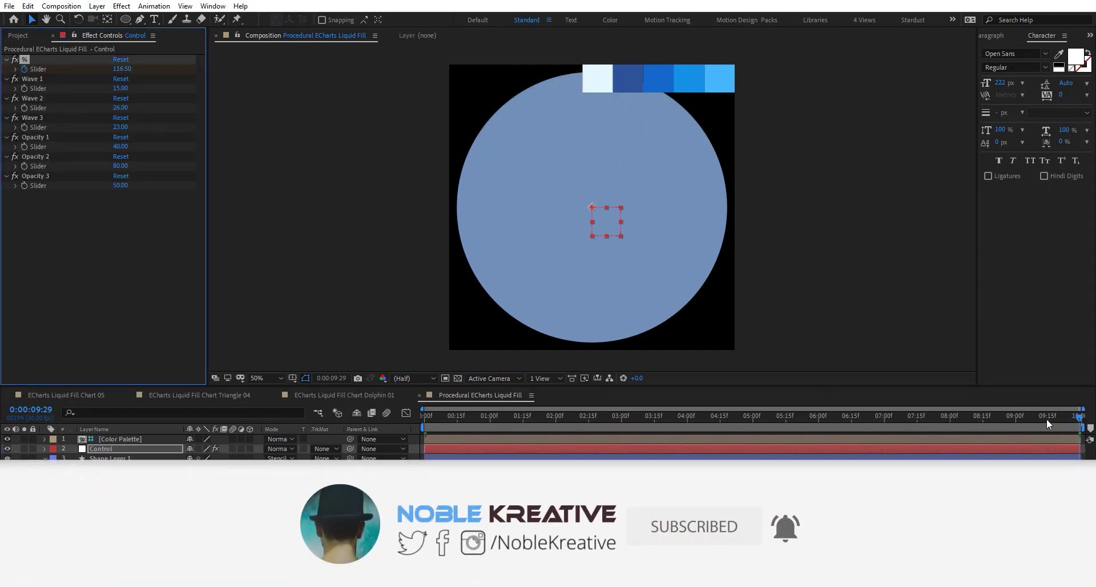
pyautogui.moveTo(1047, 416); pyautogui.dragTo(991, 423)
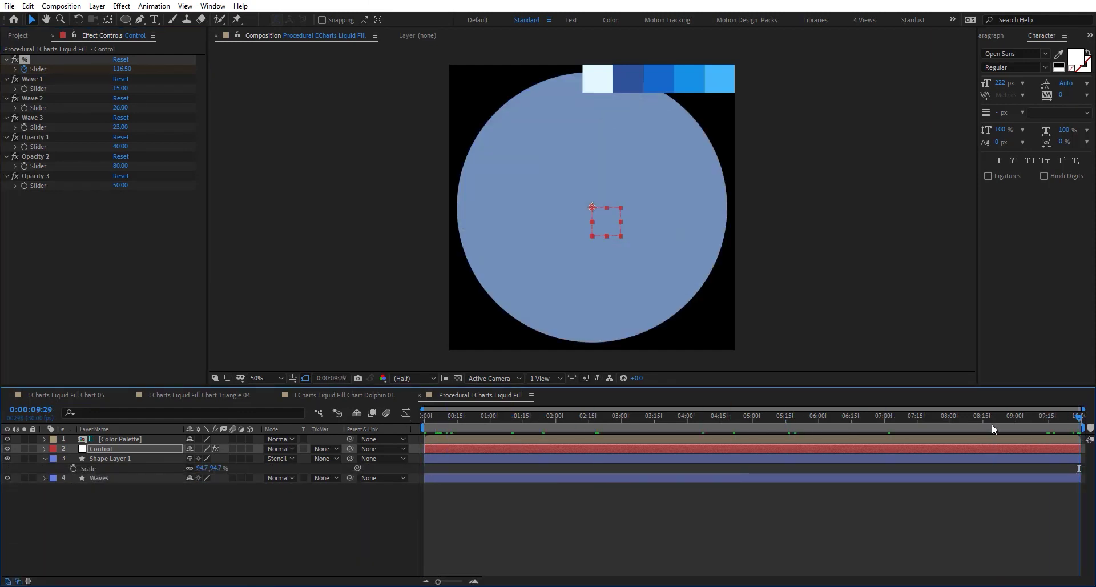
pyautogui.click(91, 458)
pyautogui.moveTo(441, 420); pyautogui.dragTo(403, 419)
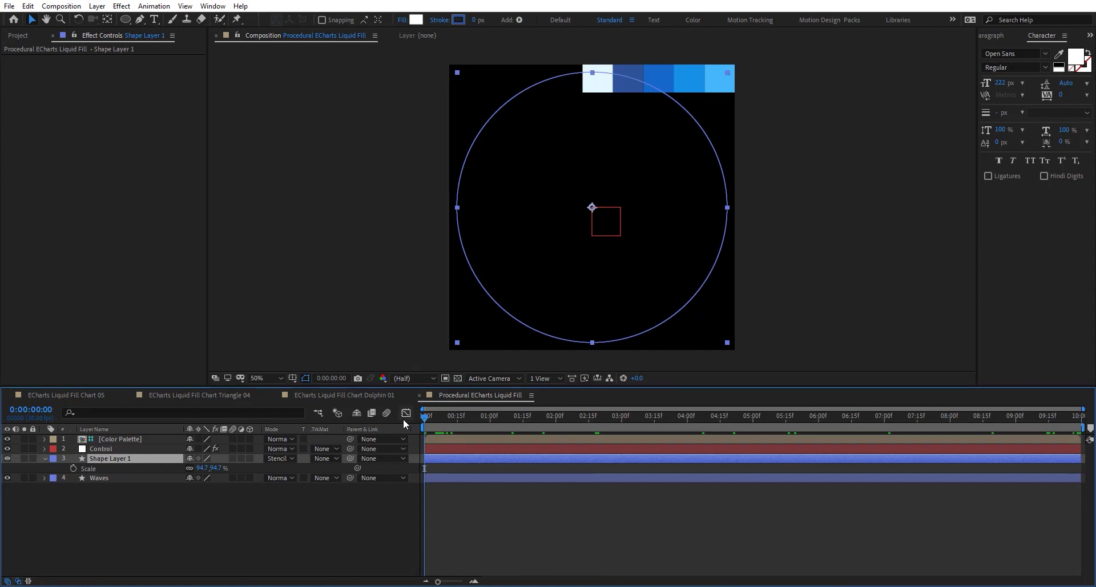
# Nudge the Waves layer slightly down with the view zoomed out and check the fill at the last frame.
pyautogui.click(164, 481)
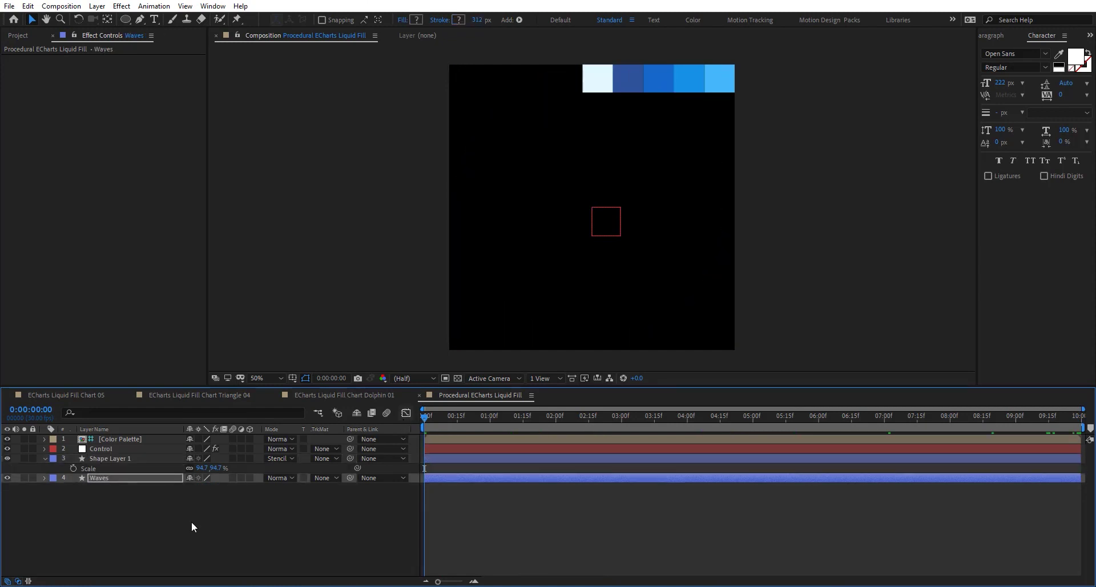
pyautogui.press(',')
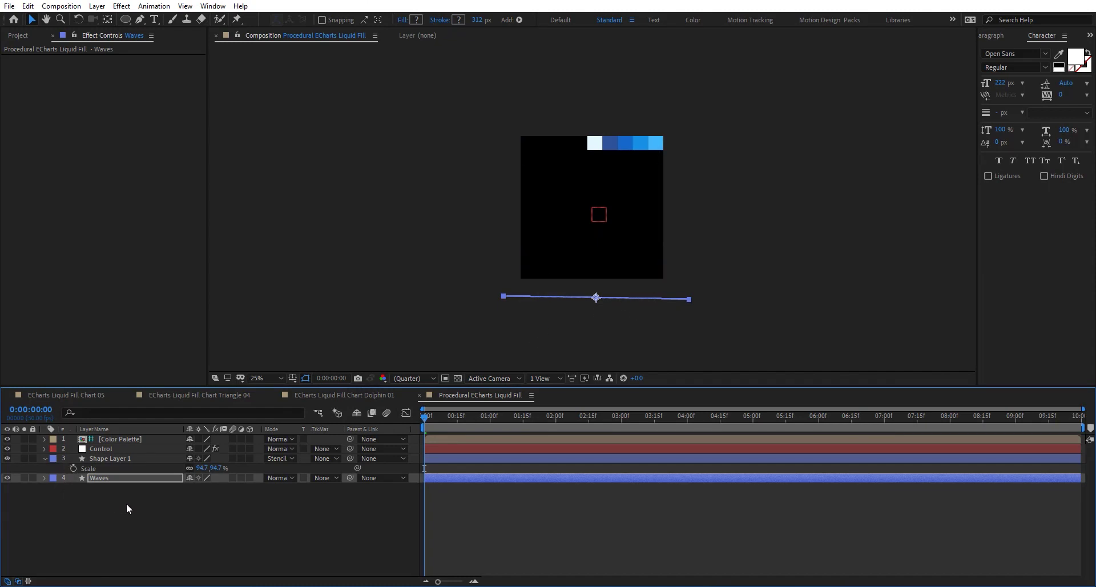
pyautogui.hotkey('shift', 'Down')
pyautogui.hotkey('shift', 'Down')
pyautogui.hotkey('ctrl', 'Up')
pyautogui.hotkey('ctrl', 'Up')
pyautogui.hotkey('ctrl', 'Up')
pyautogui.press('End')
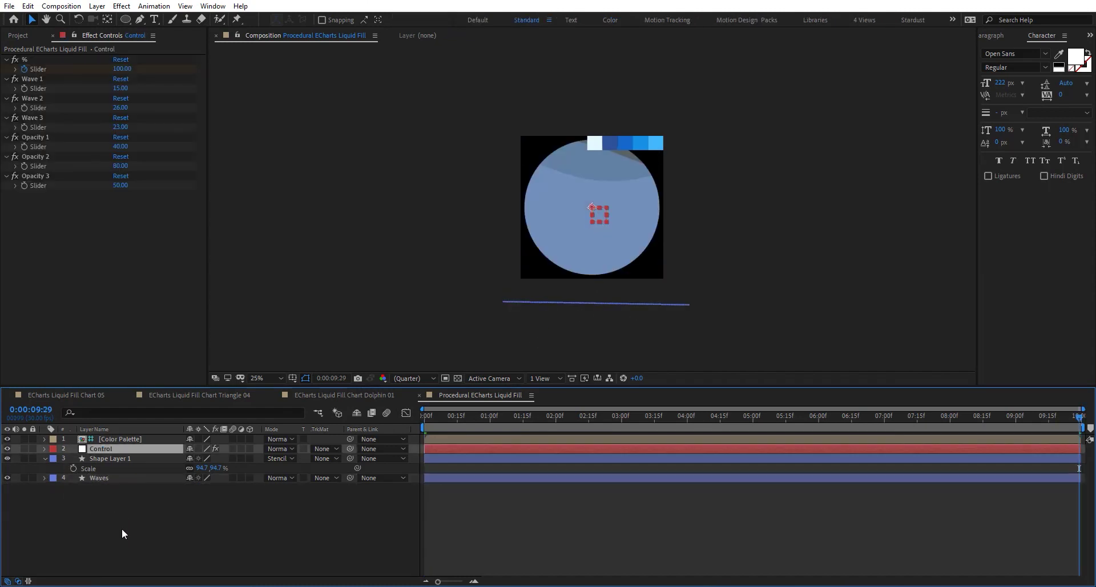
# Nudge the Waves layer slightly up at the last frame and check an early frame with the composition fitted to the view.
pyautogui.click(87, 477)
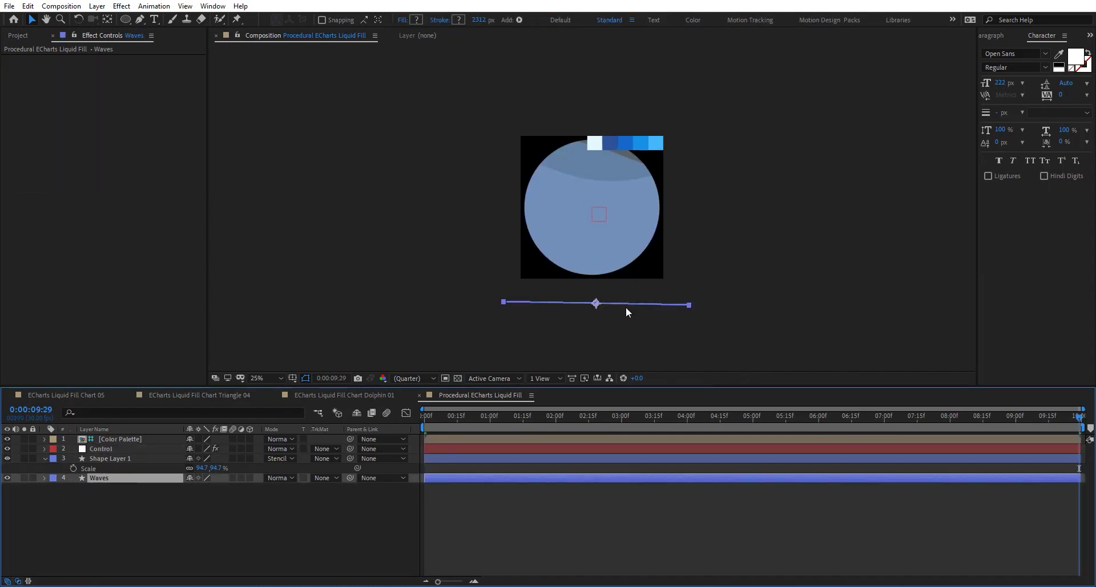
pyautogui.hotkey('shift', 'Up')
pyautogui.hotkey('shift', 'Up')
pyautogui.hotkey('shift', 'Up')
pyautogui.hotkey('shift', 'Up')
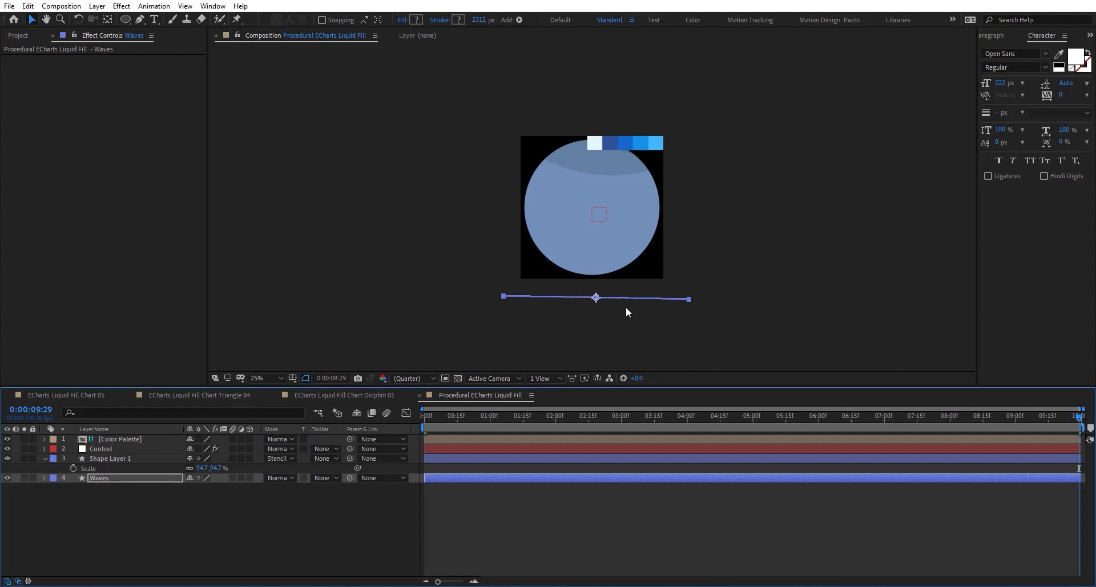
pyautogui.moveTo(495, 425)
pyautogui.mouseDown()
pyautogui.moveTo(410, 425)
pyautogui.moveTo(506, 425)
pyautogui.mouseUp()
pyautogui.click(278, 379)
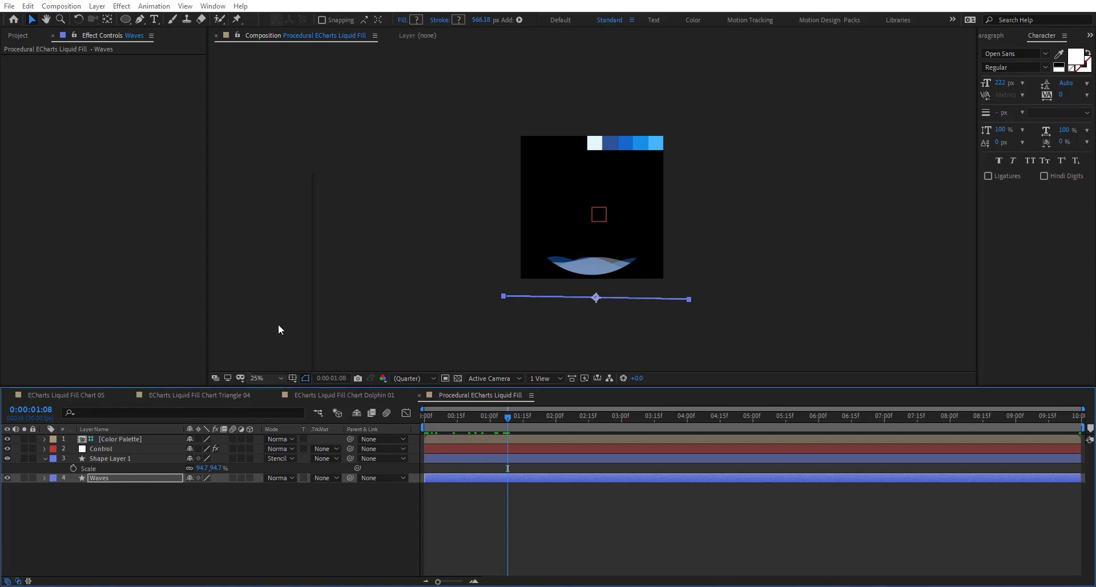
pyautogui.click(282, 179)
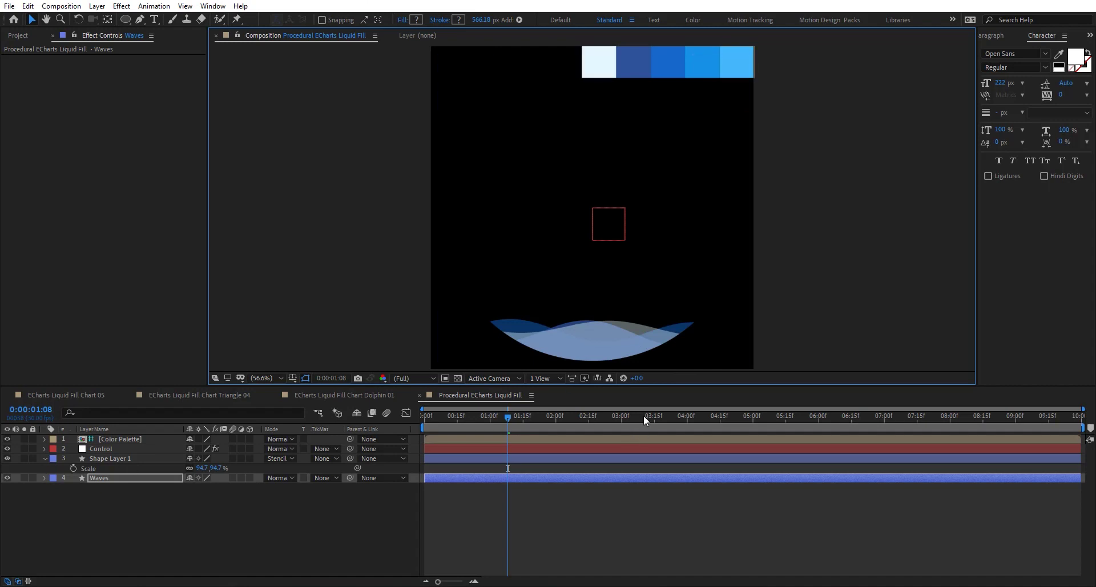
# Apply Turbulent Displace to the Waves layer around 3:29 and set its horizontal turbulence offset to 553.
pyautogui.moveTo(642, 416); pyautogui.dragTo(685, 415)
pyautogui.hotkey('ctrl', 'space')
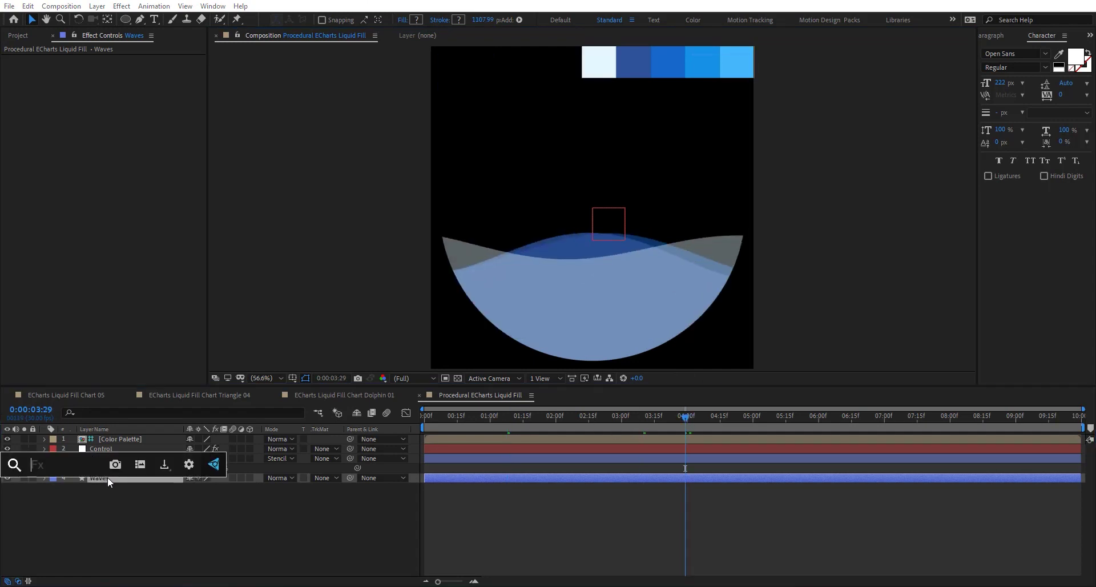
pyautogui.write('tur')
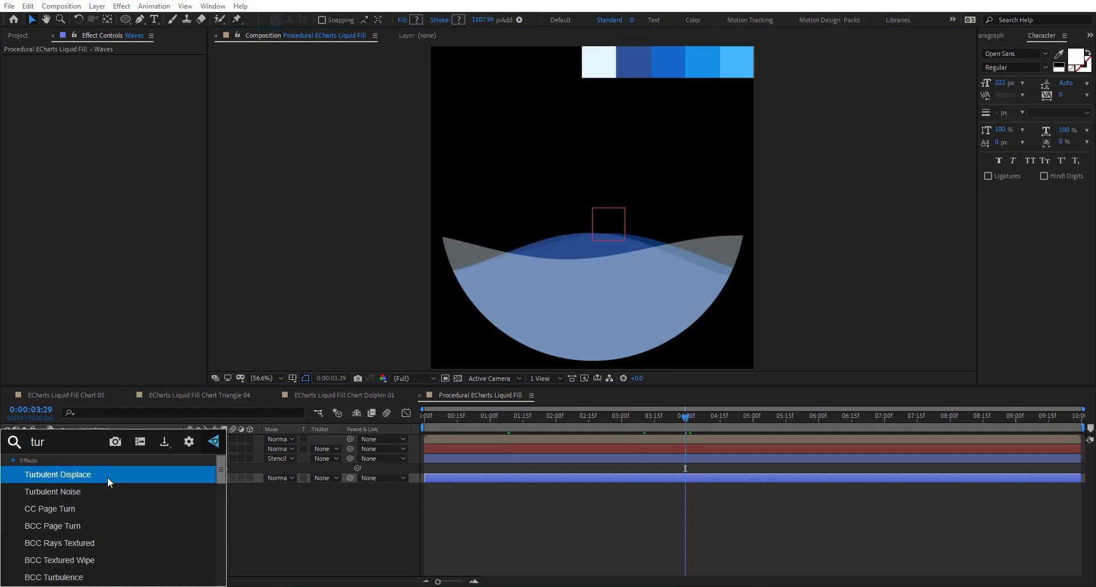
pyautogui.press('Return')
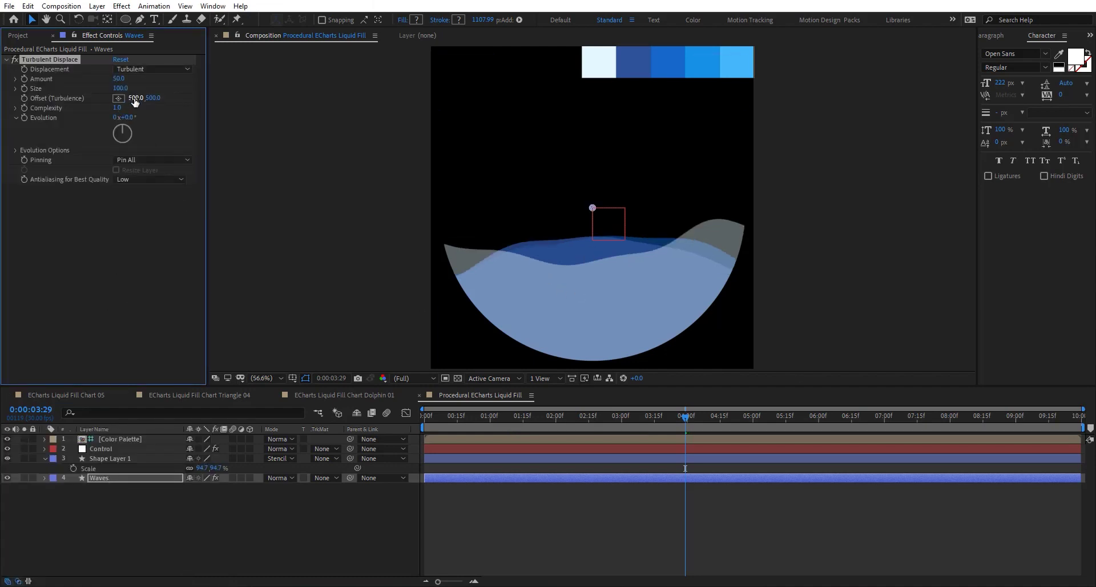
pyautogui.moveTo(136, 97); pyautogui.dragTo(341, 147)
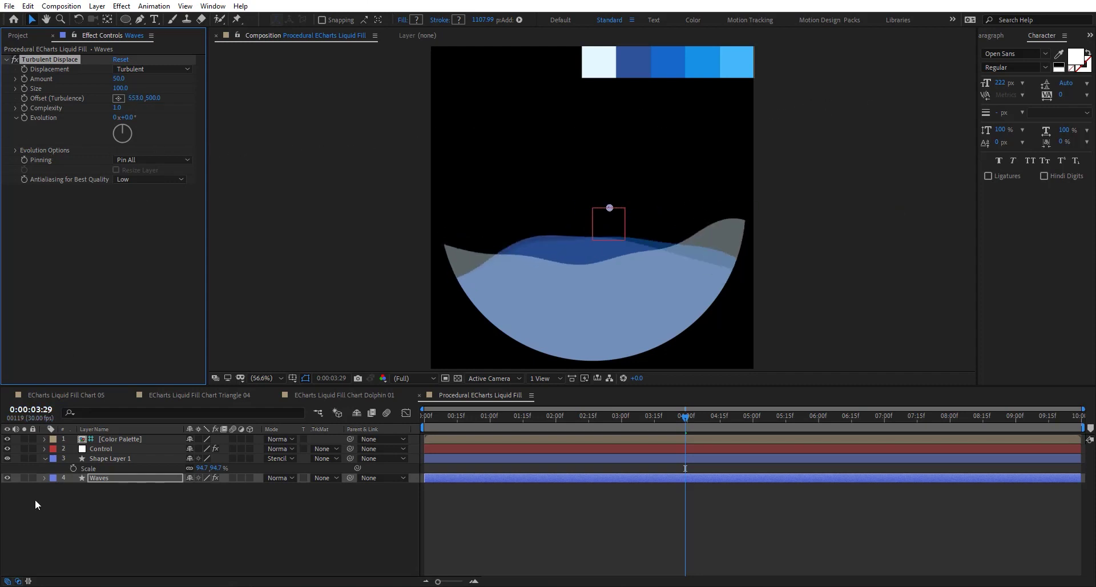
# Add an expression to the Waves layer's Offset (Turbulence) that stores its vertical value as temp and returns [temp, temp].
pyautogui.click(45, 478)
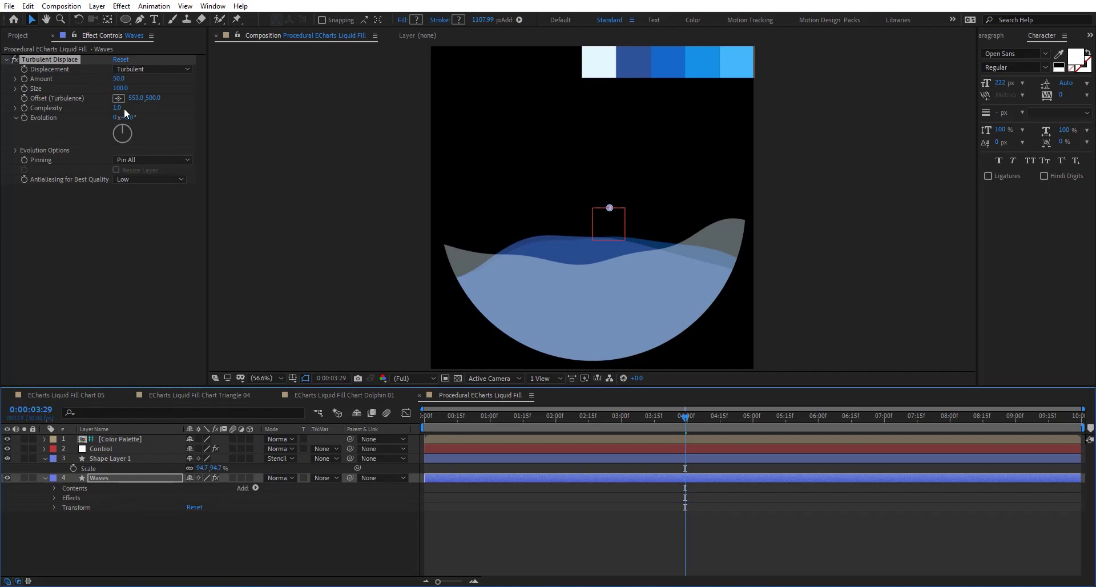
pyautogui.keyDown('alt'); pyautogui.click(24, 98); pyautogui.keyUp('alt')
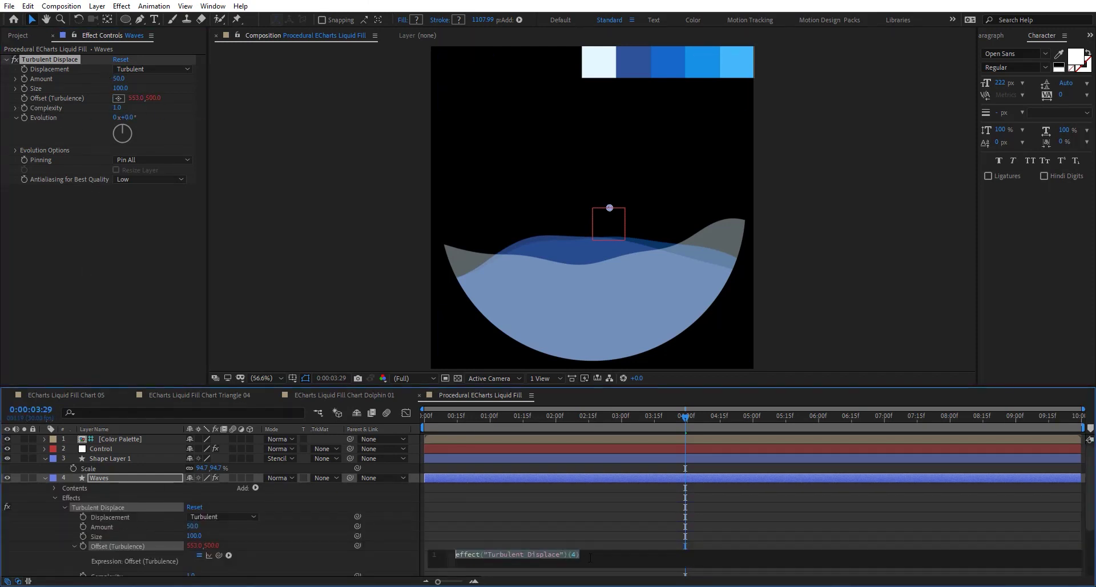
pyautogui.write('temp = effect("Turbulent Displace")("Offset (Turbulence)")[1]; [temp, temp]')
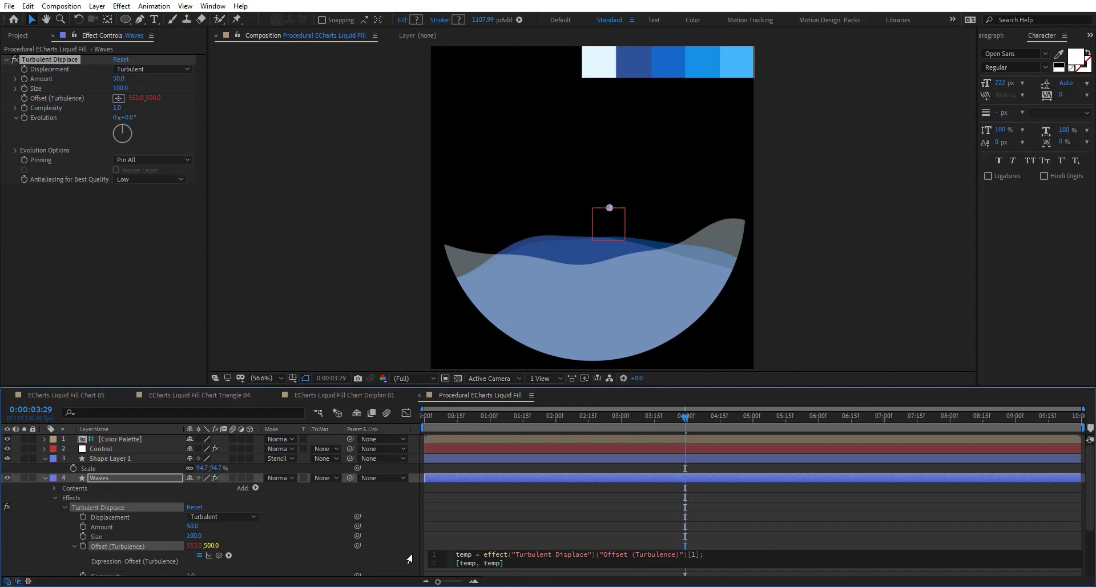
# Add a Slider Control effect to the Control layer and rename it Speed.
pyautogui.click(115, 447)
pyautogui.hotkey('ctrl', 'space')
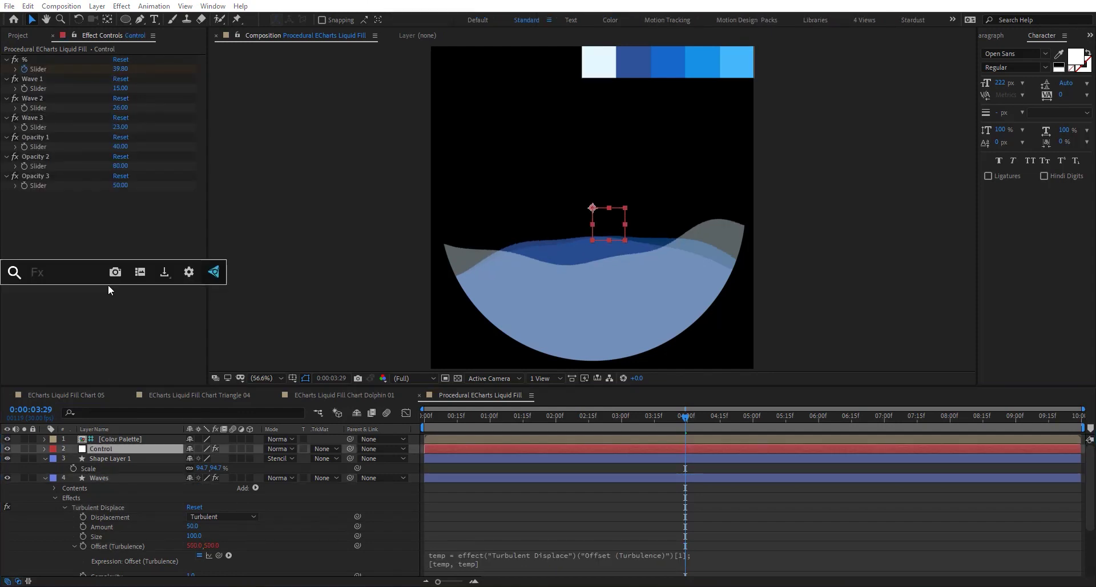
pyautogui.write('slider')
pyautogui.press('Return')
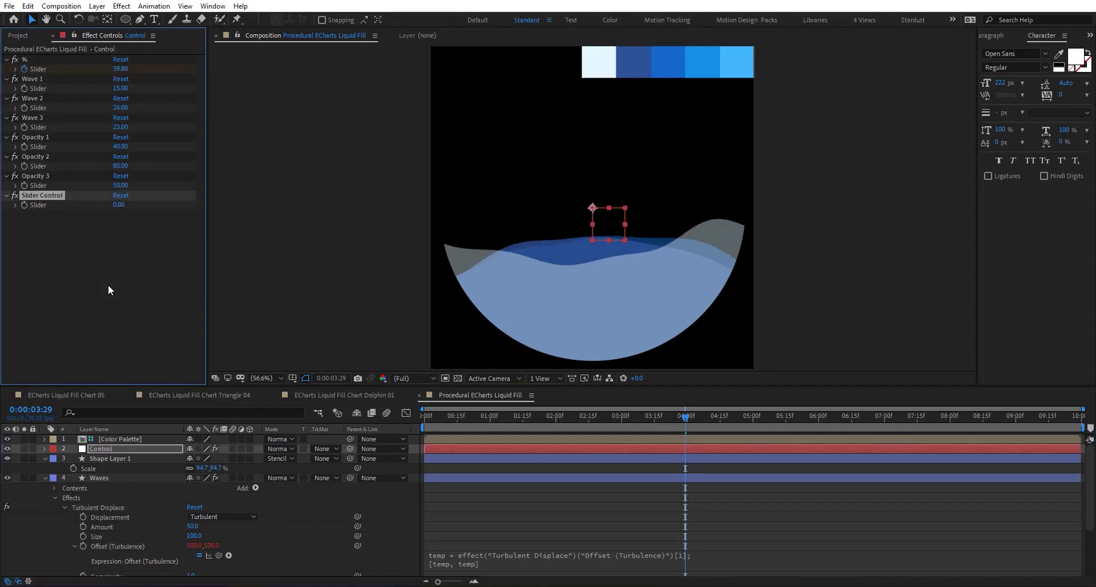
pyautogui.press('Return')
pyautogui.write('Speed')
pyautogui.press('Return')
# In the Offset (Turbulence) expression, rename the variable temp to X and link it to the Control layer's Speed slider.
pyautogui.click(481, 557)
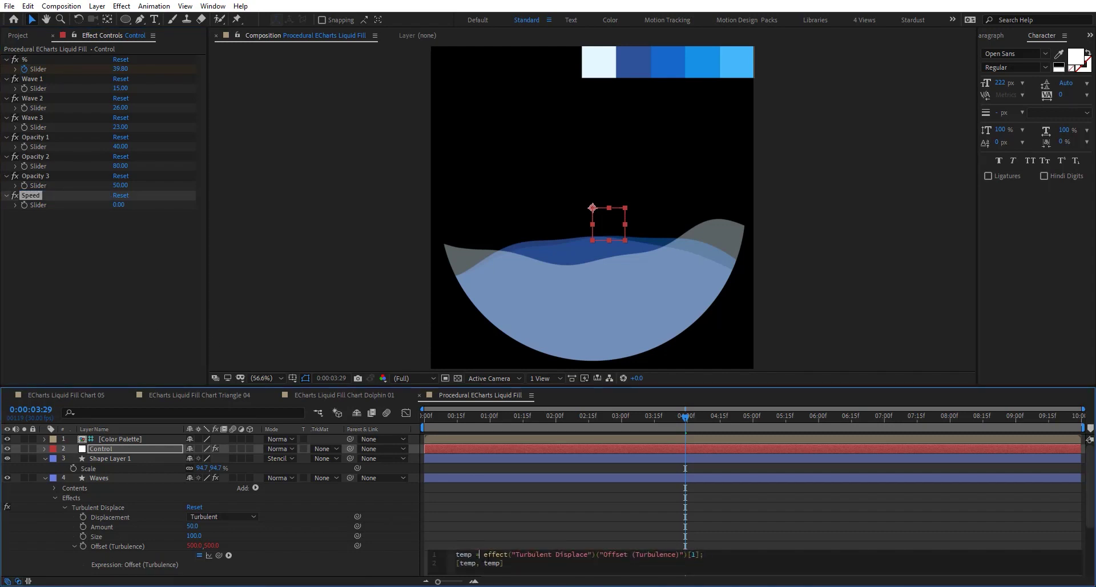
pyautogui.moveTo(473, 555); pyautogui.dragTo(366, 544)
pyautogui.write('x')
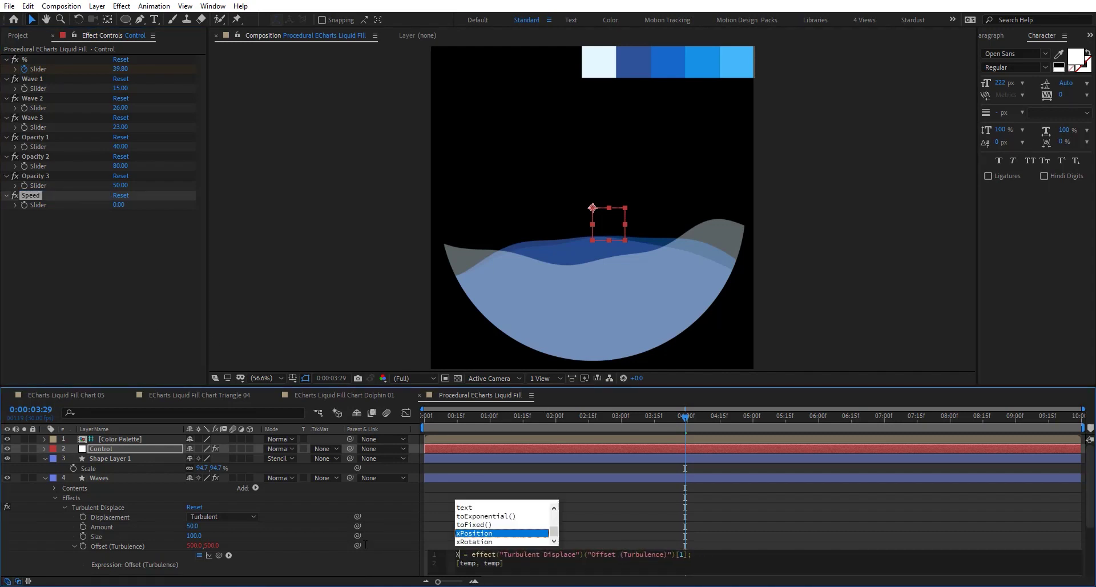
pyautogui.moveTo(469, 554); pyautogui.dragTo(696, 548)
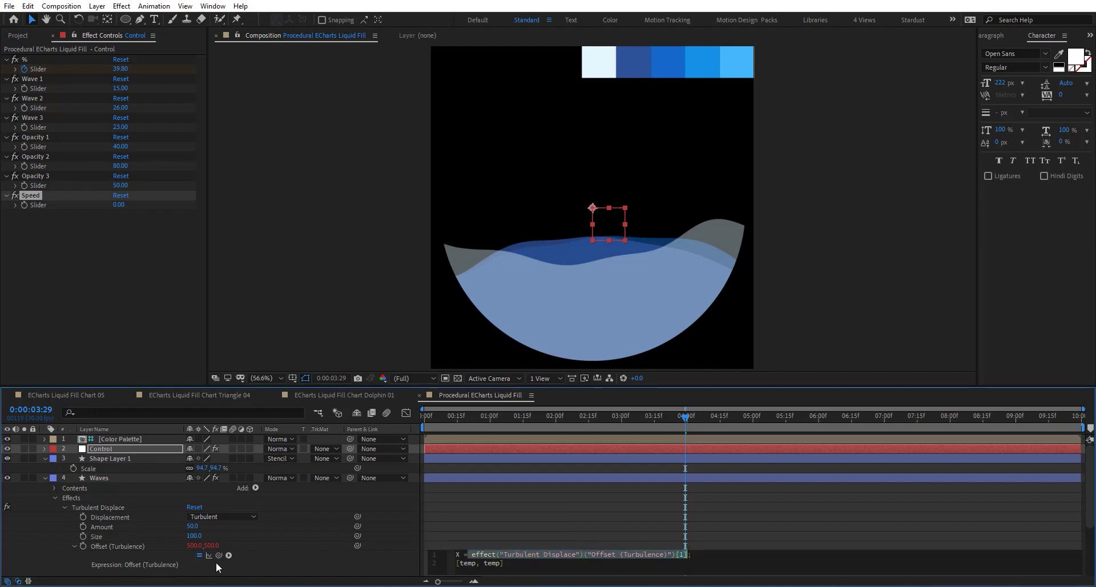
pyautogui.moveTo(218, 554)
pyautogui.mouseDown()
pyautogui.moveTo(128, 345)
pyautogui.moveTo(43, 204)
pyautogui.mouseUp()
# Replace the first component of the offset expression's returned array with X*time.
pyautogui.press('BackSpace')
pyautogui.press('BackSpace')
pyautogui.press('BackSpace')
pyautogui.press('BackSpace')
pyautogui.write('X')
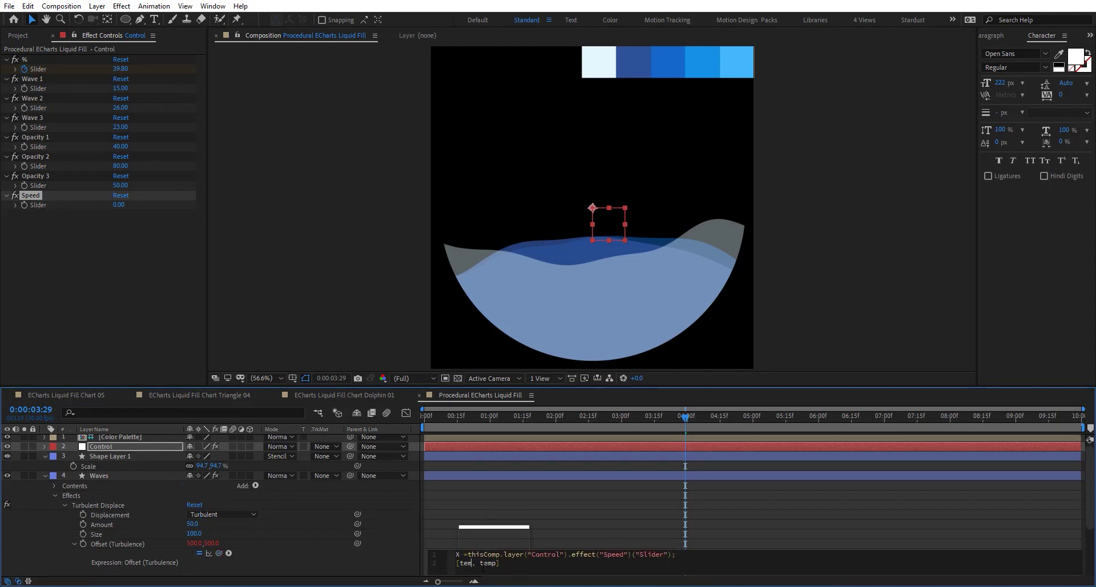
pyautogui.press('Escape')
pyautogui.write('*time')
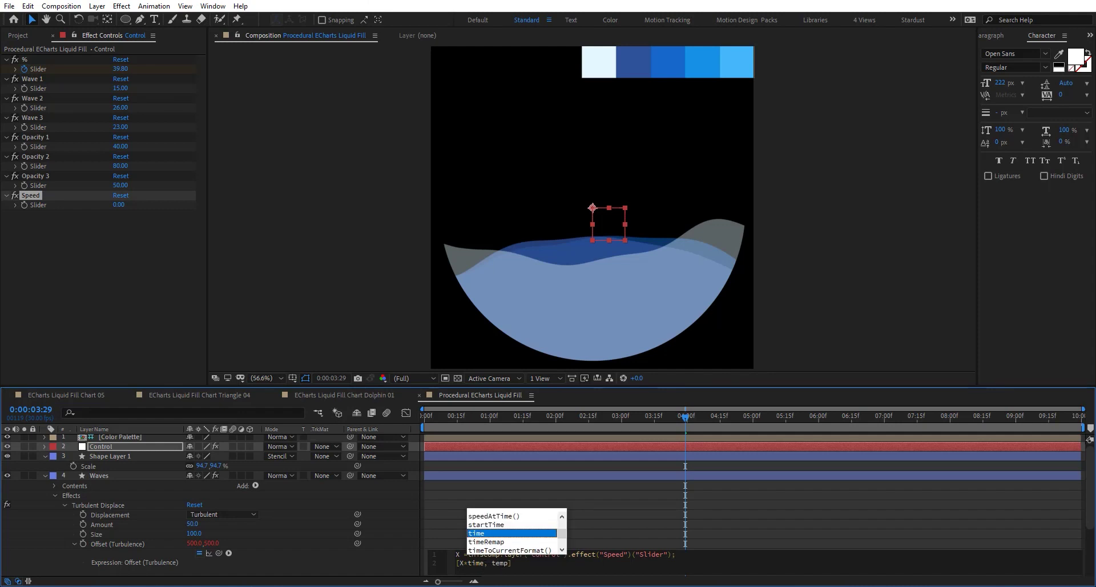
# Set the offset expression's second component to effect("Turbulent Displace")("Offset (Turbulence)")[1] and close the array bracket.
pyautogui.doubleClick(504, 564)
pyautogui.press('BackSpace')
pyautogui.moveTo(219, 553); pyautogui.dragTo(211, 543)
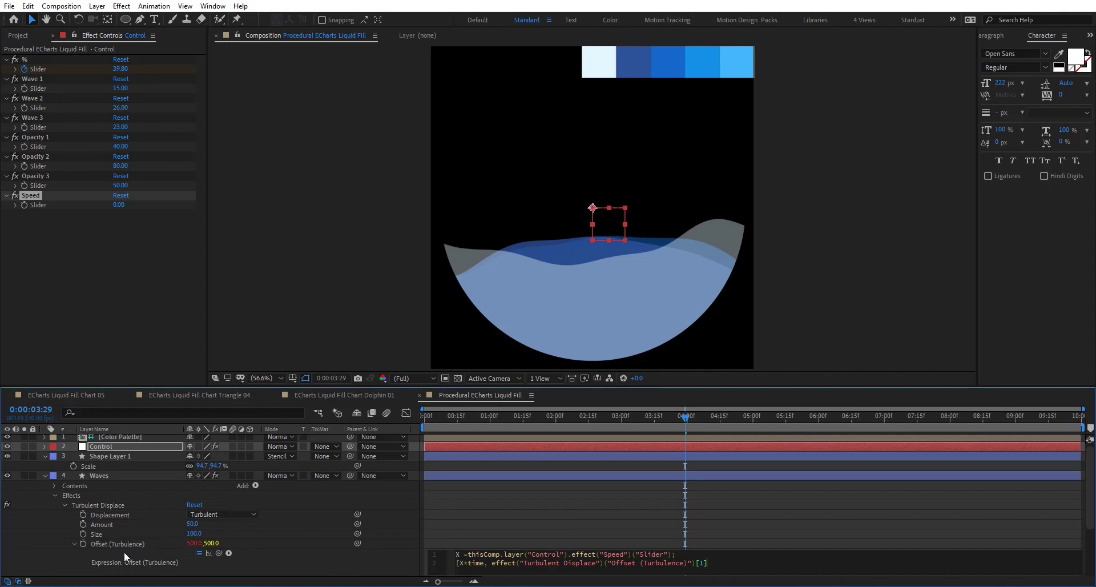
pyautogui.click(390, 558)
pyautogui.click(477, 417)
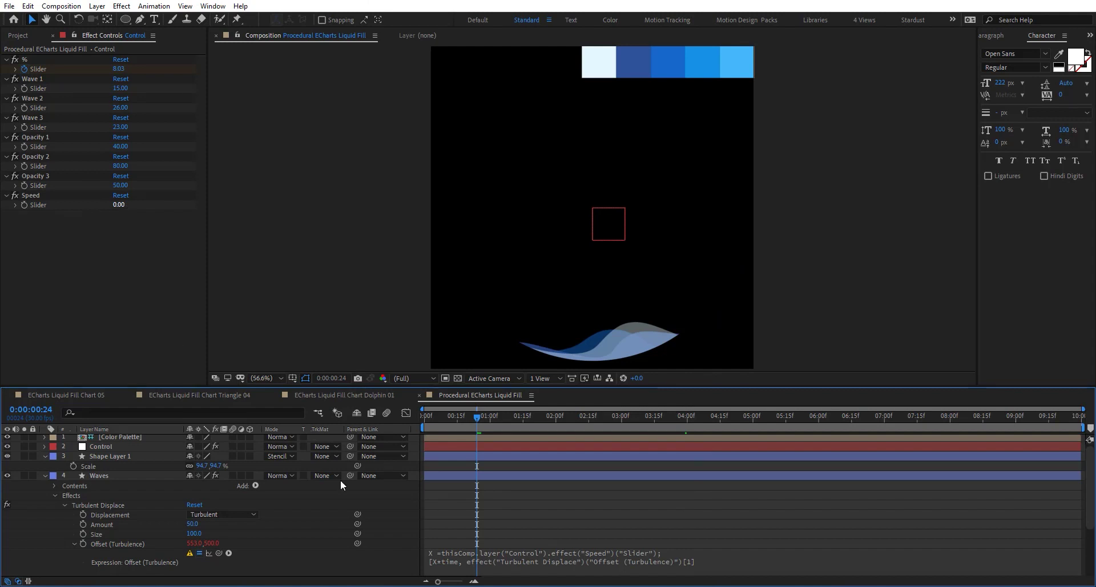
pyautogui.click(672, 558)
pyautogui.click(739, 561)
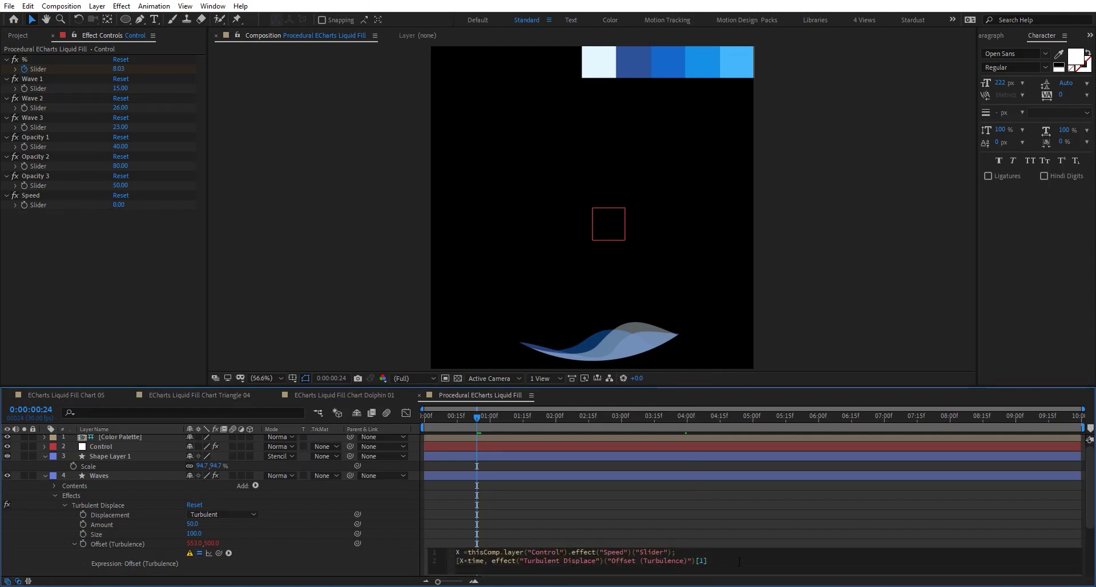
pyautogui.click(381, 551)
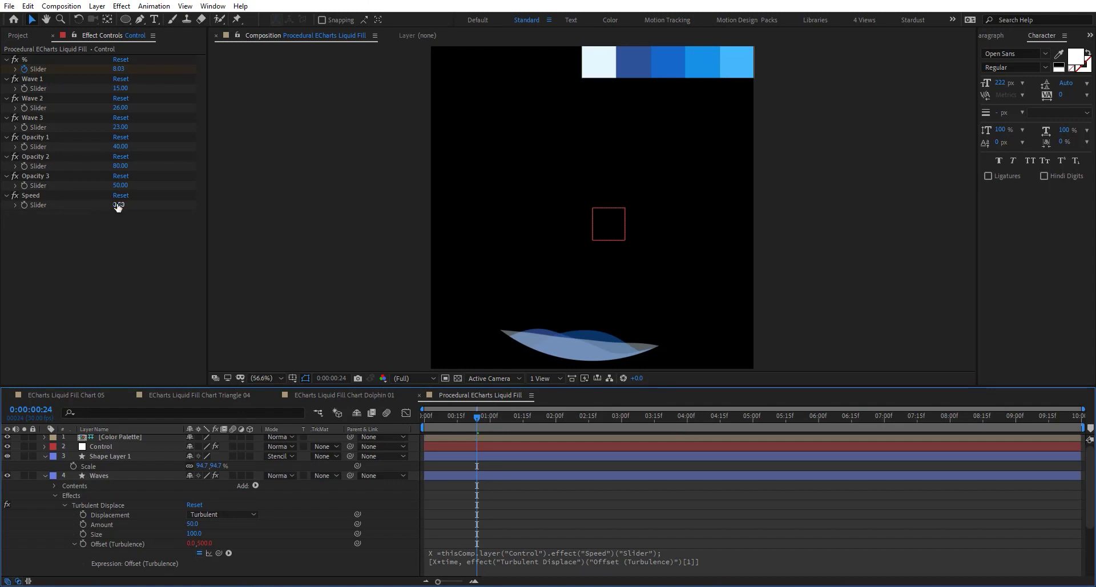
# Set the Speed slider to 691 and preview the wave motion from the first frame.
pyautogui.moveTo(118, 205); pyautogui.dragTo(513, 206)
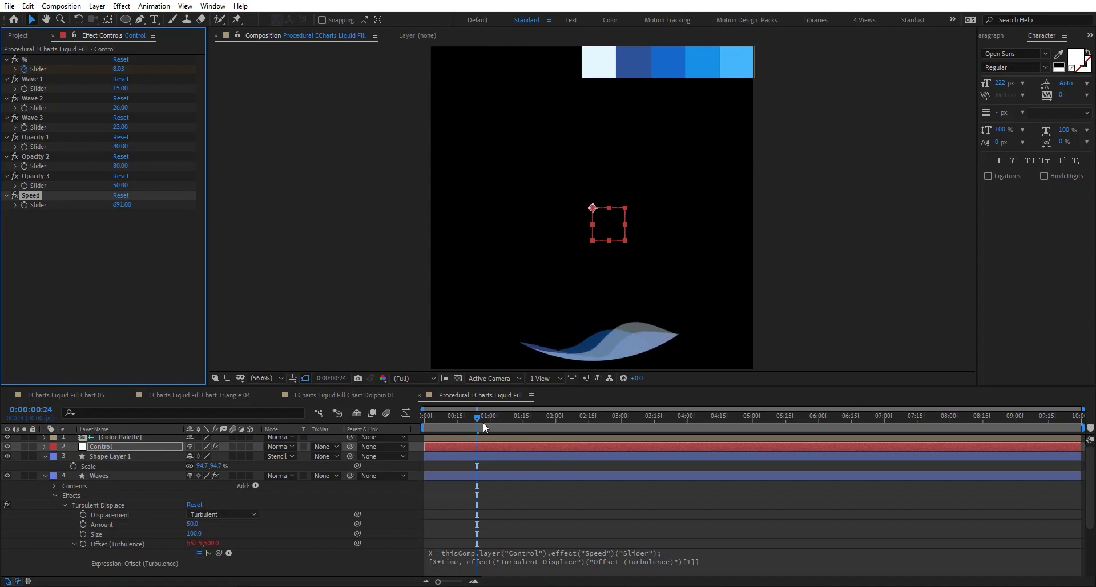
pyautogui.moveTo(481, 421); pyautogui.dragTo(402, 417)
pyautogui.press('space')
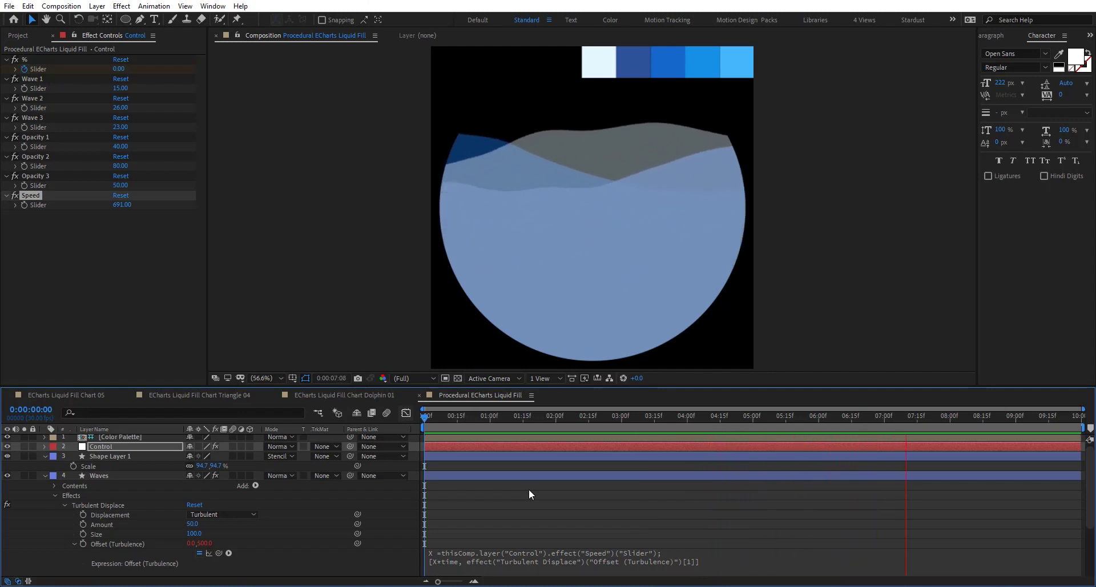
pyautogui.click(888, 416)
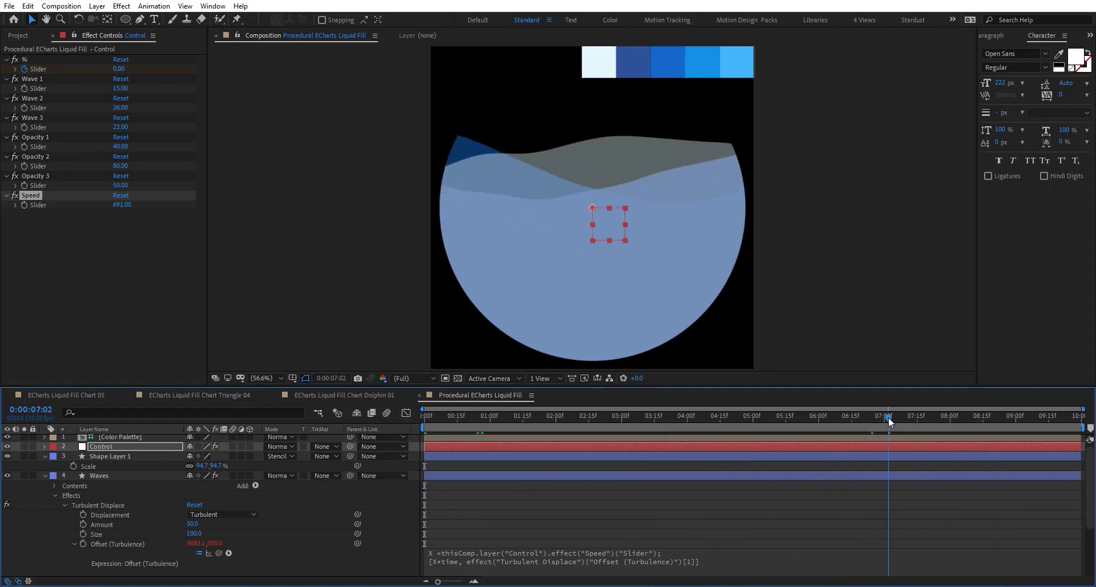
# Raise the Speed slider to 1519 and preview the faster wave motion.
pyautogui.moveTo(122, 204); pyautogui.dragTo(464, 224)
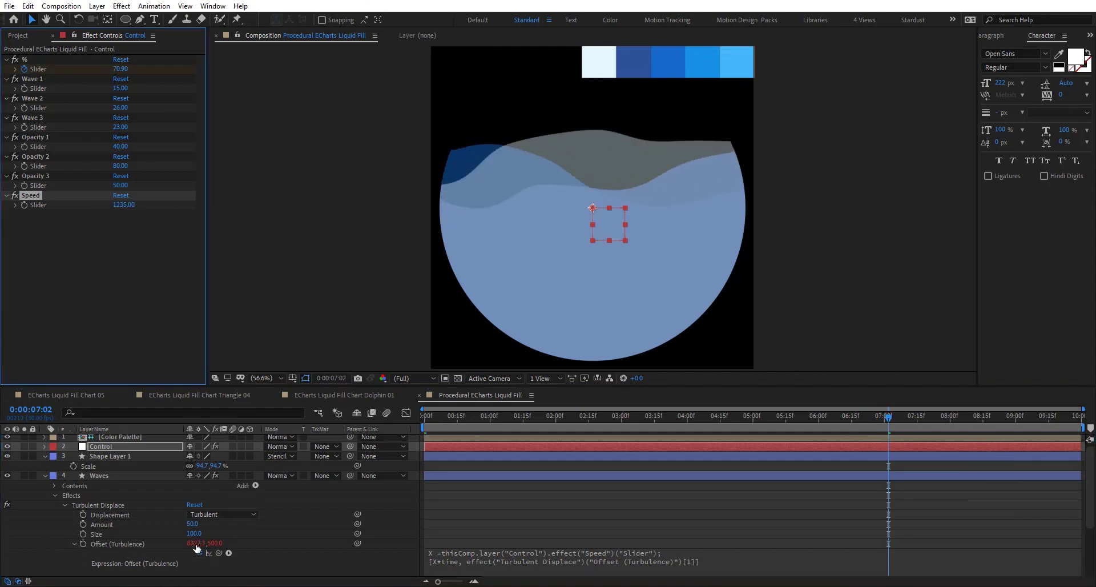
pyautogui.moveTo(127, 211); pyautogui.dragTo(894, 422)
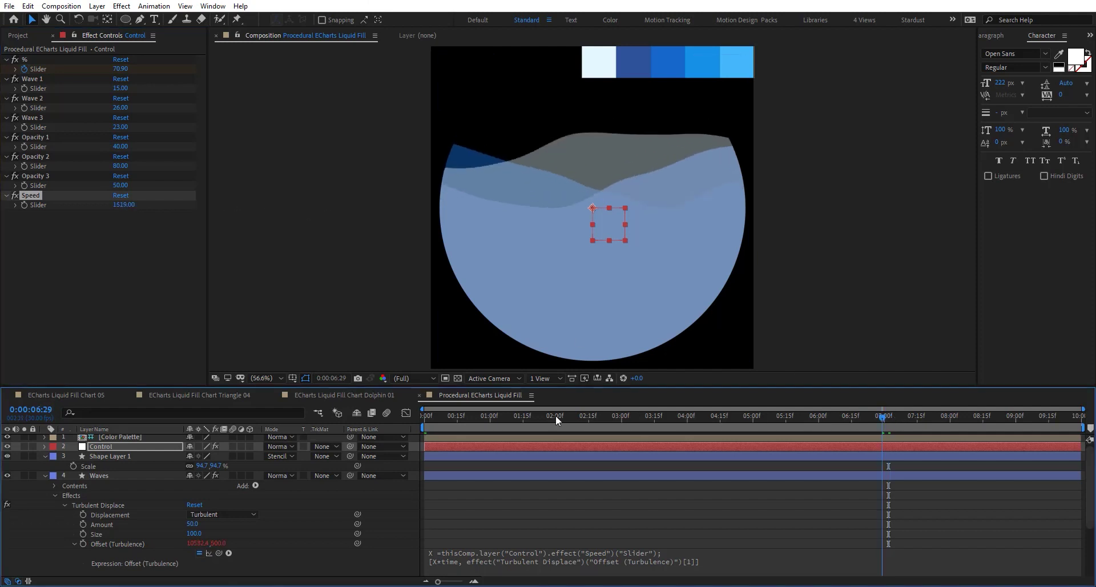
pyautogui.moveTo(556, 415); pyautogui.dragTo(477, 430)
pyautogui.press('space')
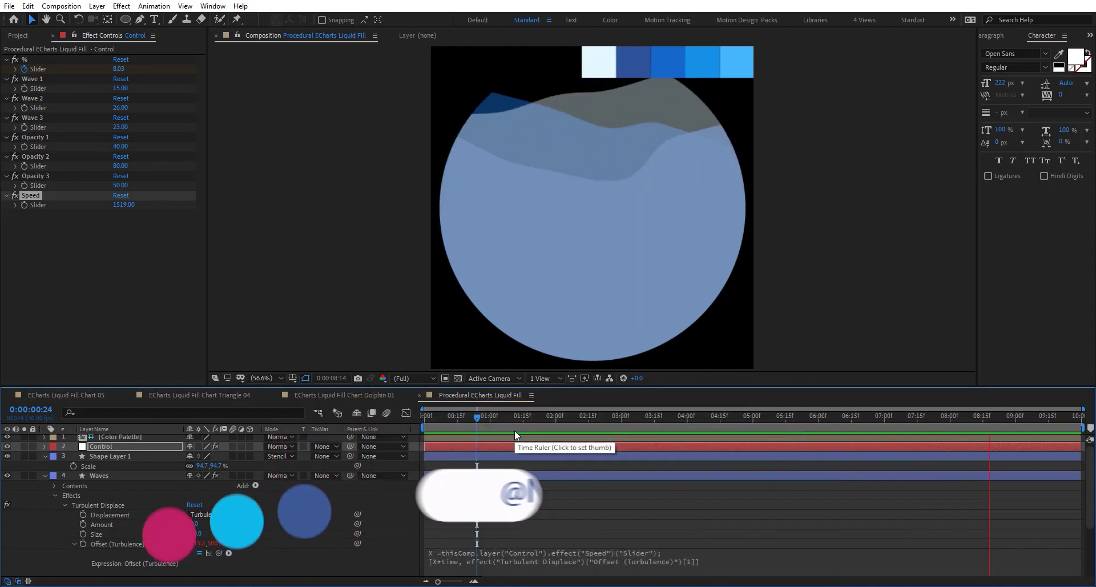
# Set the Speed slider to 500, scrub through the fill to check the waves, and deselect all layers.
pyautogui.click(130, 206)
pyautogui.write('5')
pyautogui.press('Return')
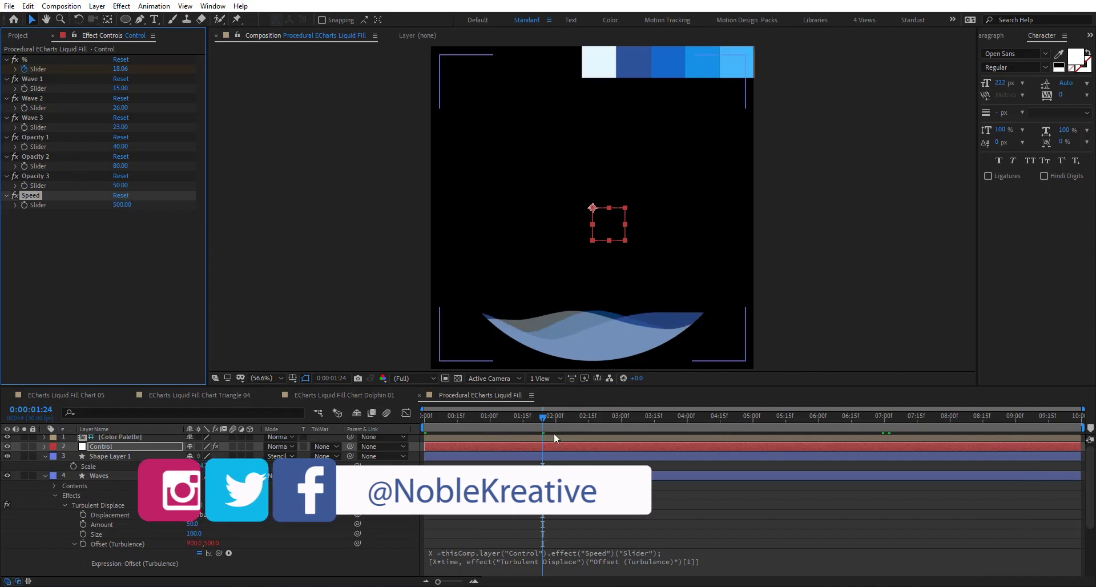
pyautogui.moveTo(561, 415); pyautogui.dragTo(711, 416)
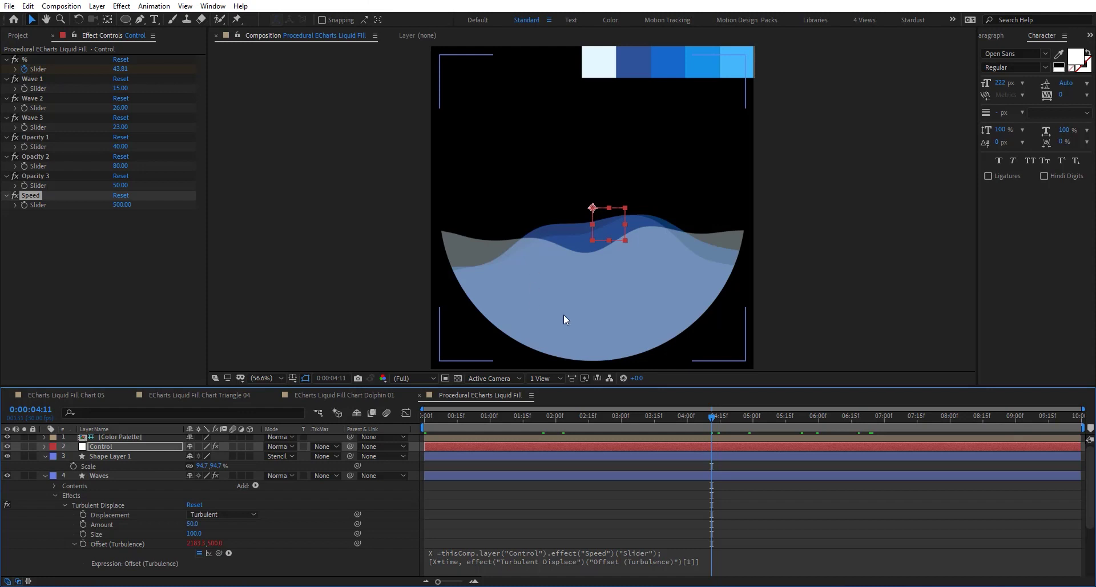
pyautogui.click(488, 415)
pyautogui.moveTo(434, 425); pyautogui.dragTo(508, 423)
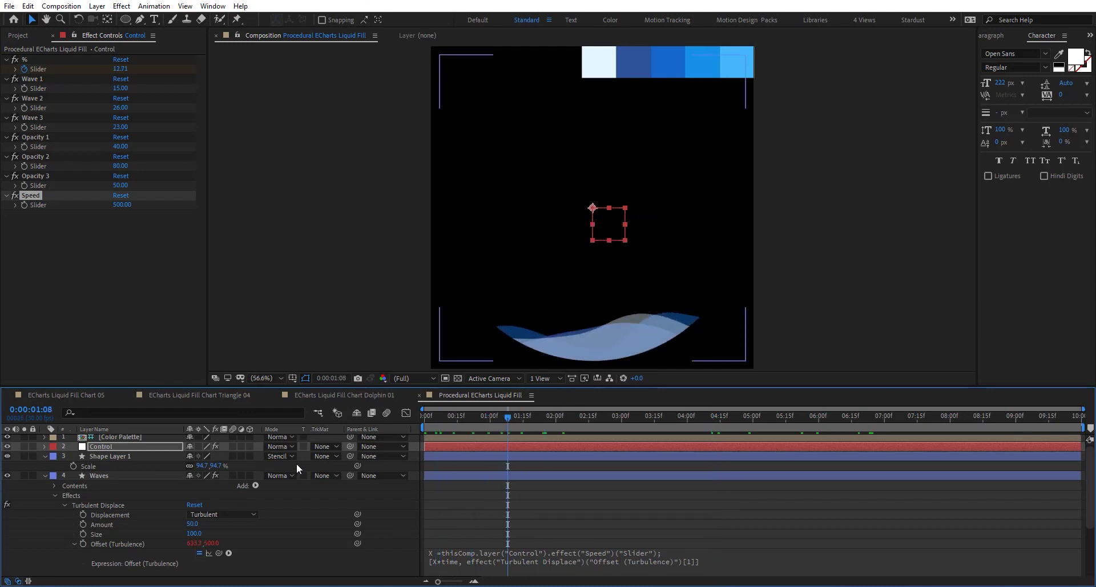
pyautogui.click(319, 532)
pyautogui.scroll(1, 249, 501)
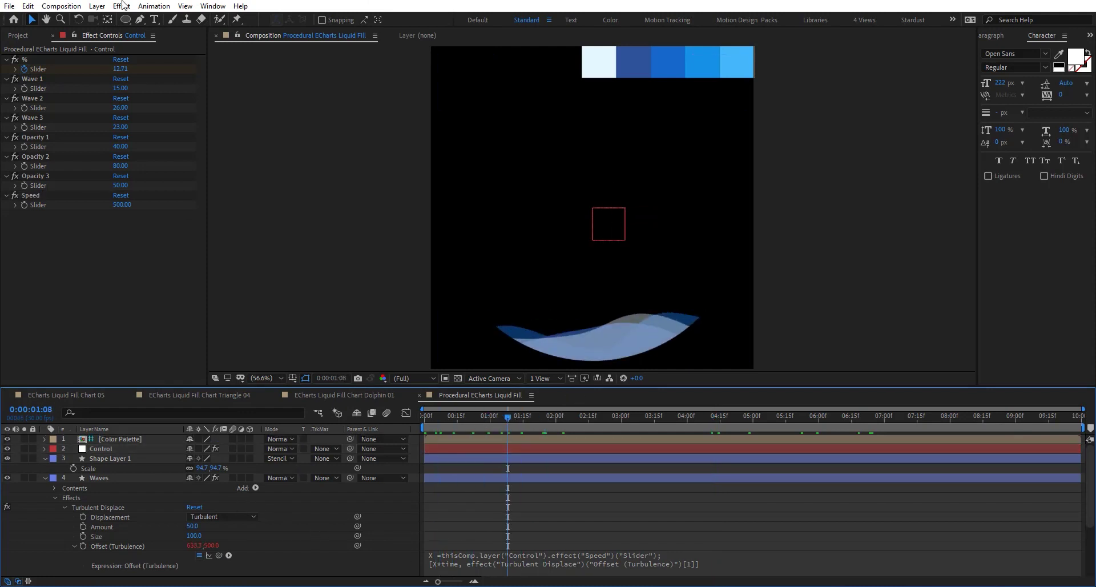
# Add a "100%" text layer centred in the composition and set its font size to 127 px.
pyautogui.click(153, 20)
pyautogui.click(563, 181)
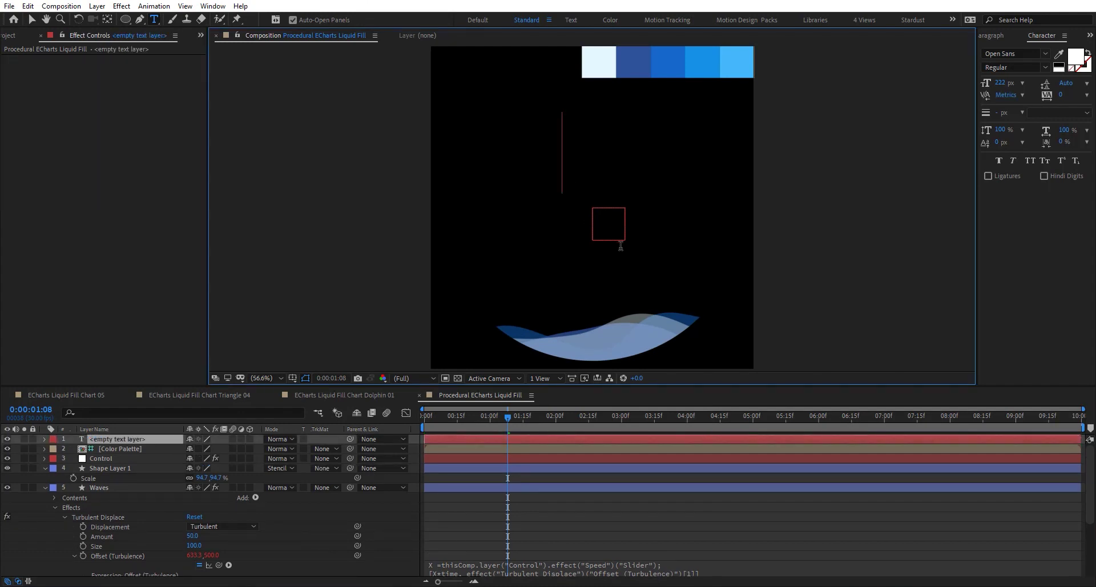
pyautogui.write('100')
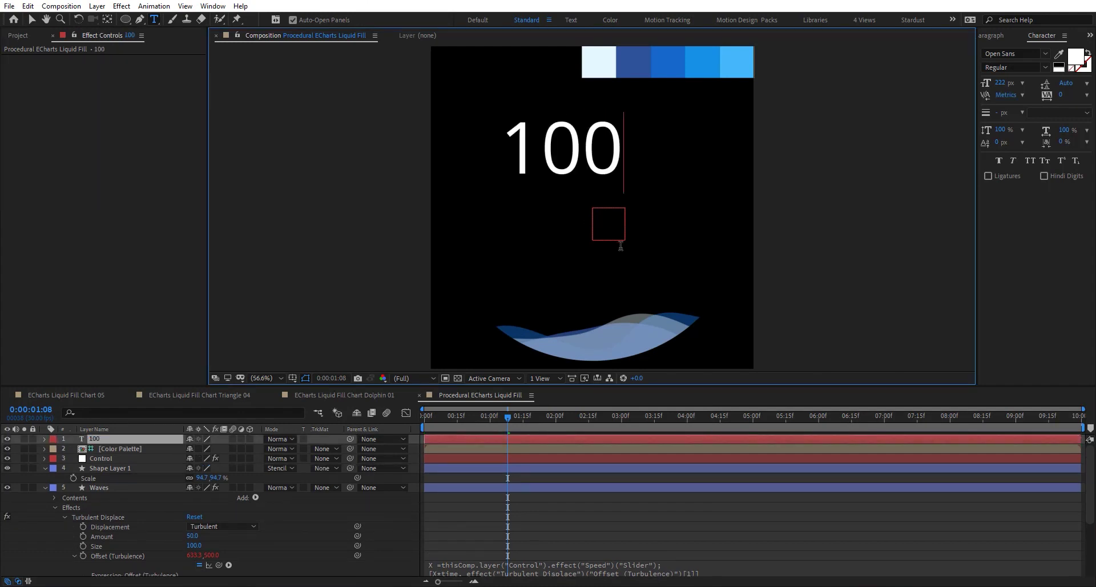
pyautogui.write('%')
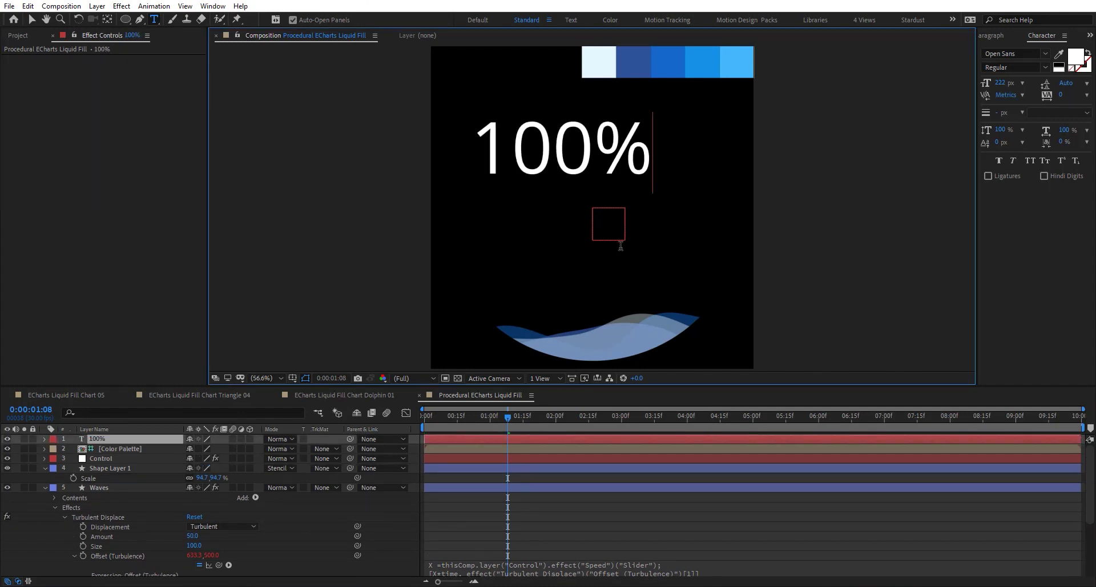
pyautogui.click(26, 20)
pyautogui.hotkey('ctrl', 'alt', 'Home')
pyautogui.hotkey('ctrl', 'Home')
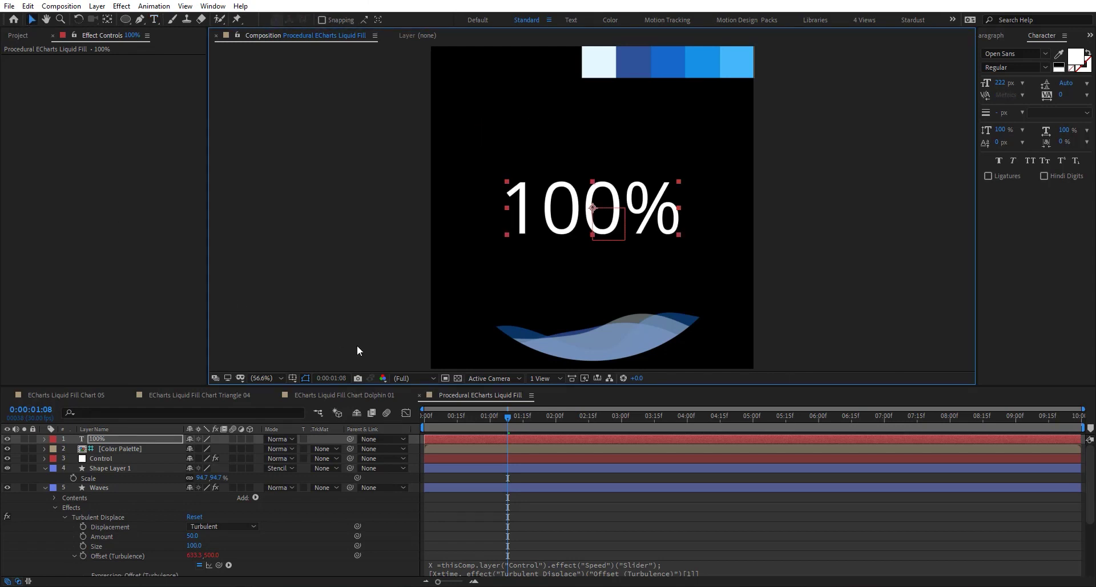
pyautogui.moveTo(1003, 82); pyautogui.dragTo(947, 78)
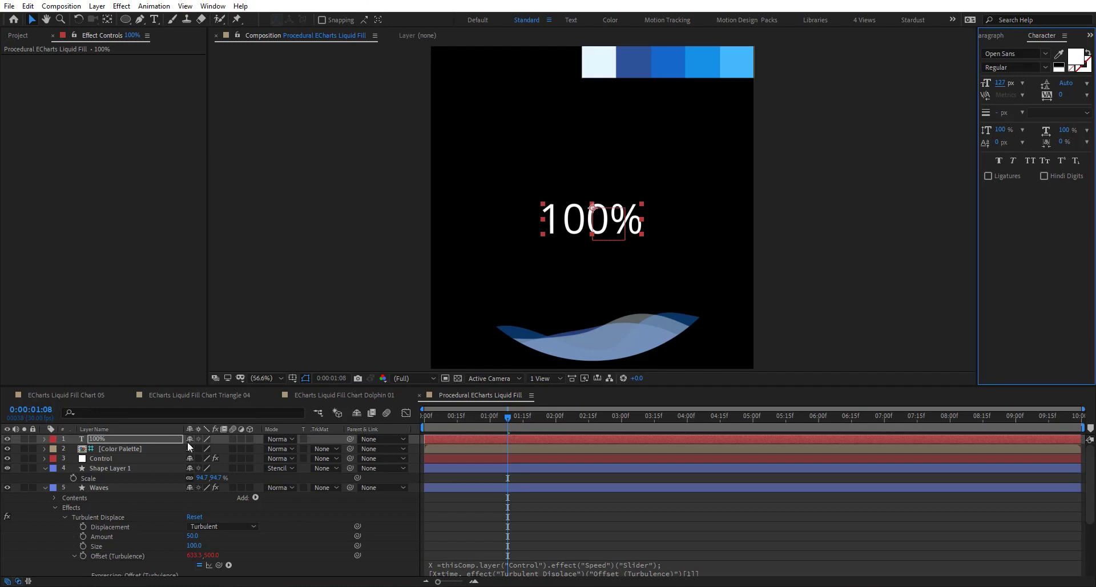
# Expand the 100% layer's text properties and move the layer directly below the Control layer.
pyautogui.click(44, 439)
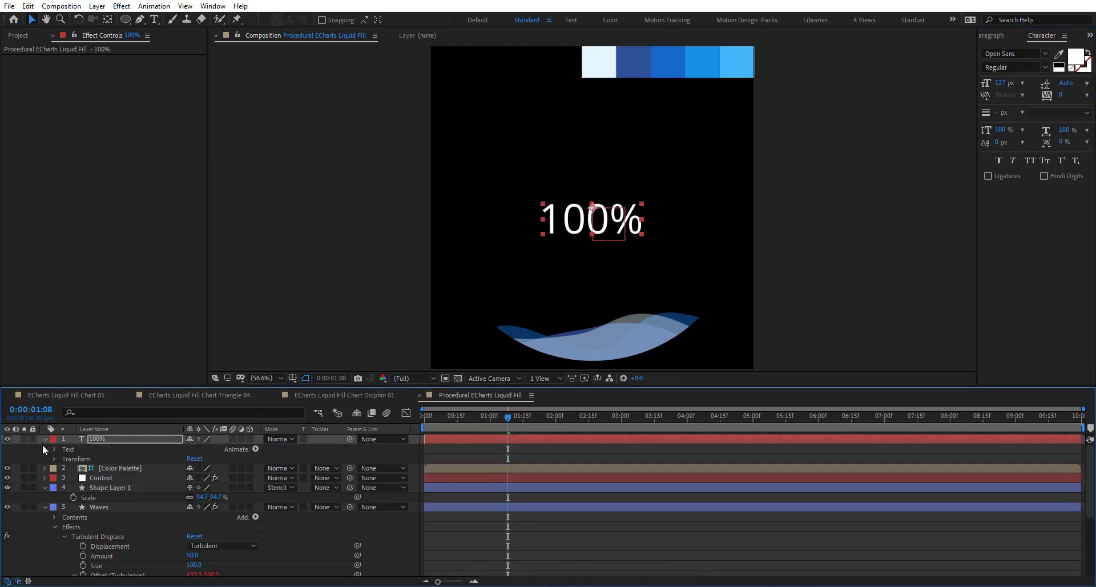
pyautogui.click(54, 449)
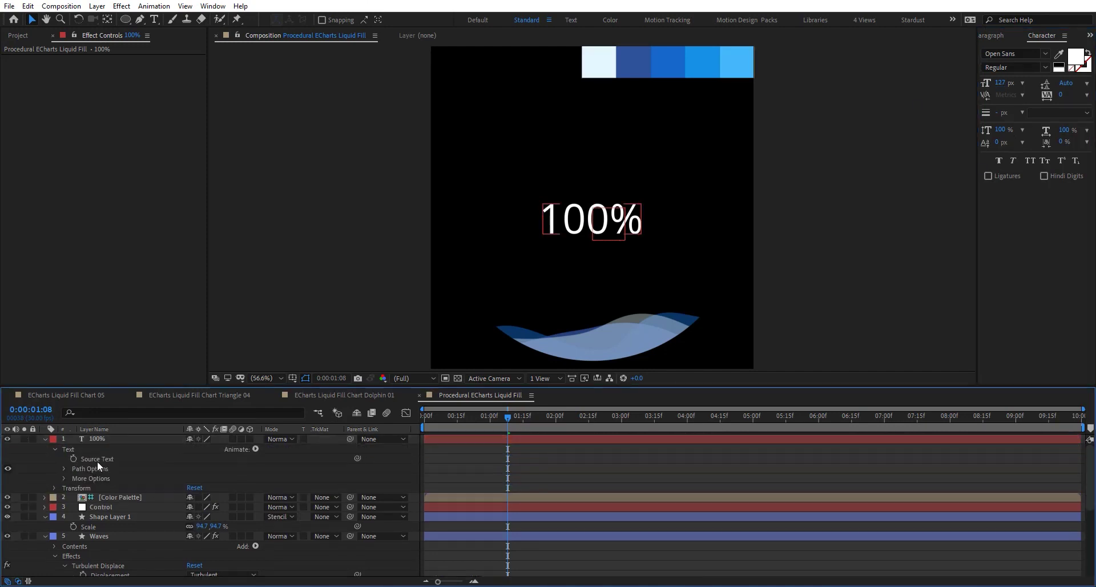
pyautogui.click(102, 507)
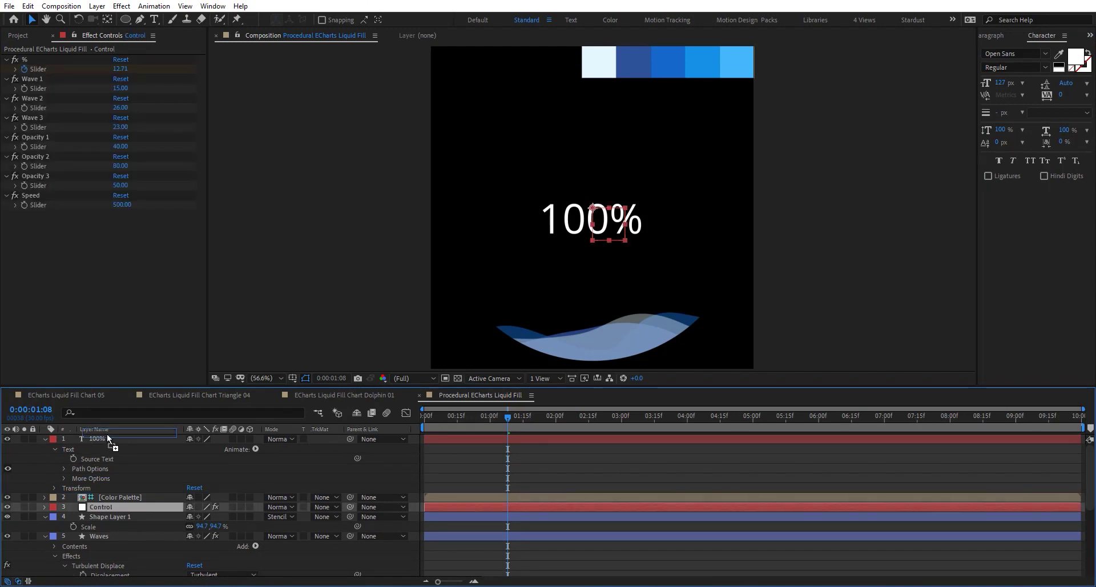
pyautogui.moveTo(104, 440); pyautogui.dragTo(111, 509)
pyautogui.click(101, 448)
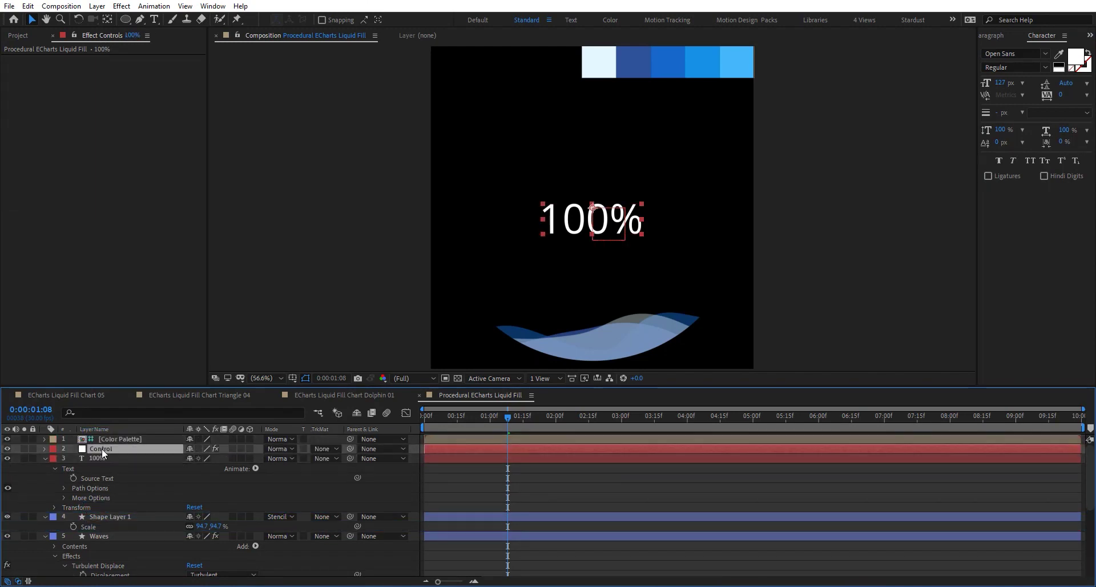
pyautogui.click(101, 458)
pyautogui.click(101, 448)
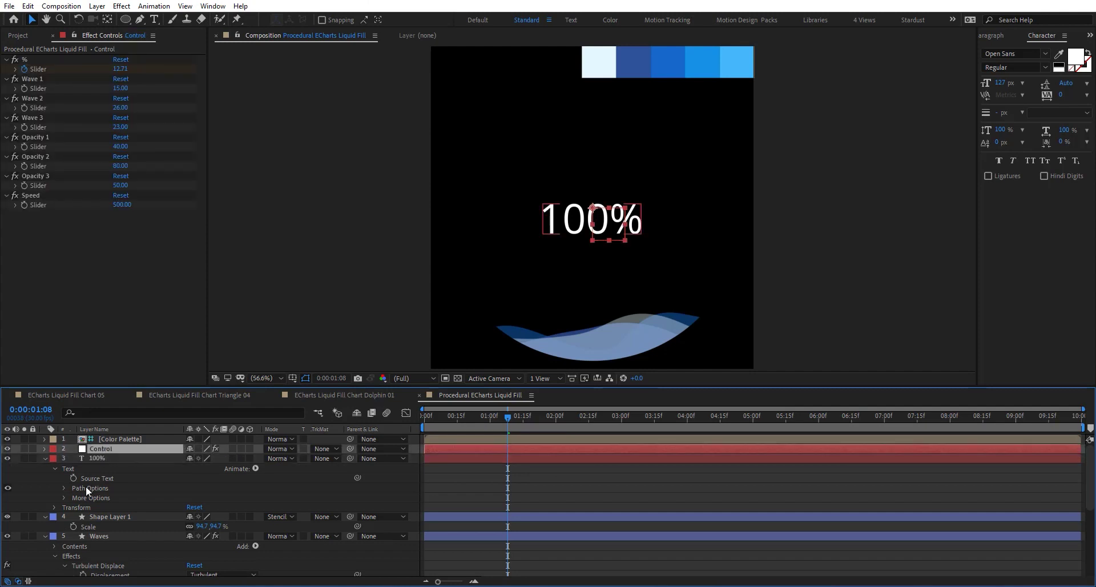
# Link the 100% layer's Source Text by expression to the Control layer's % slider and preview the changing number.
pyautogui.keyDown('alt'); pyautogui.click(73, 478); pyautogui.keyUp('alt')
pyautogui.click(142, 448)
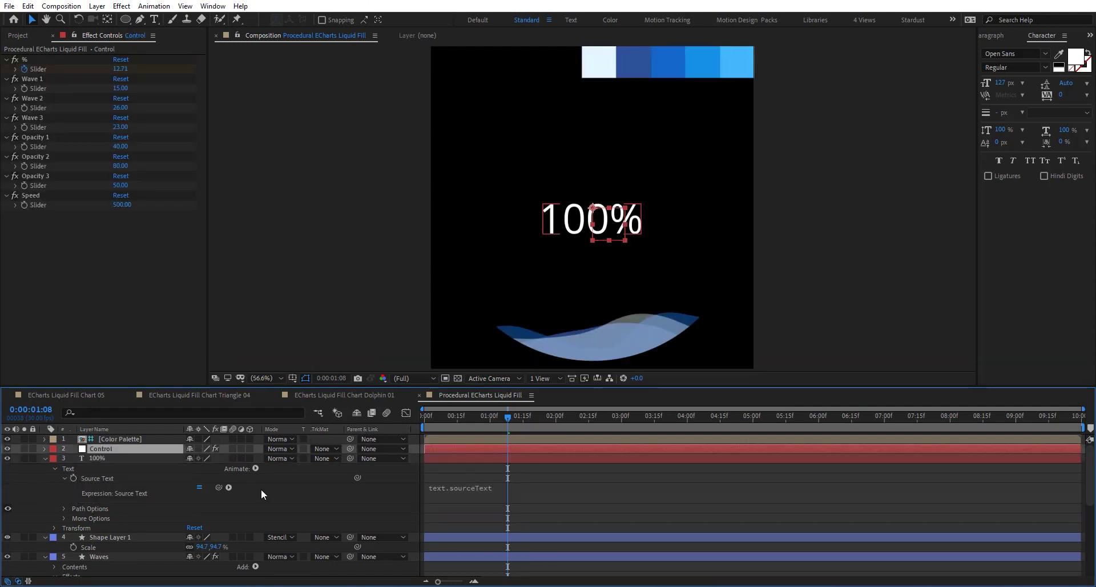
pyautogui.moveTo(218, 486); pyautogui.dragTo(60, 69)
pyautogui.press('space')
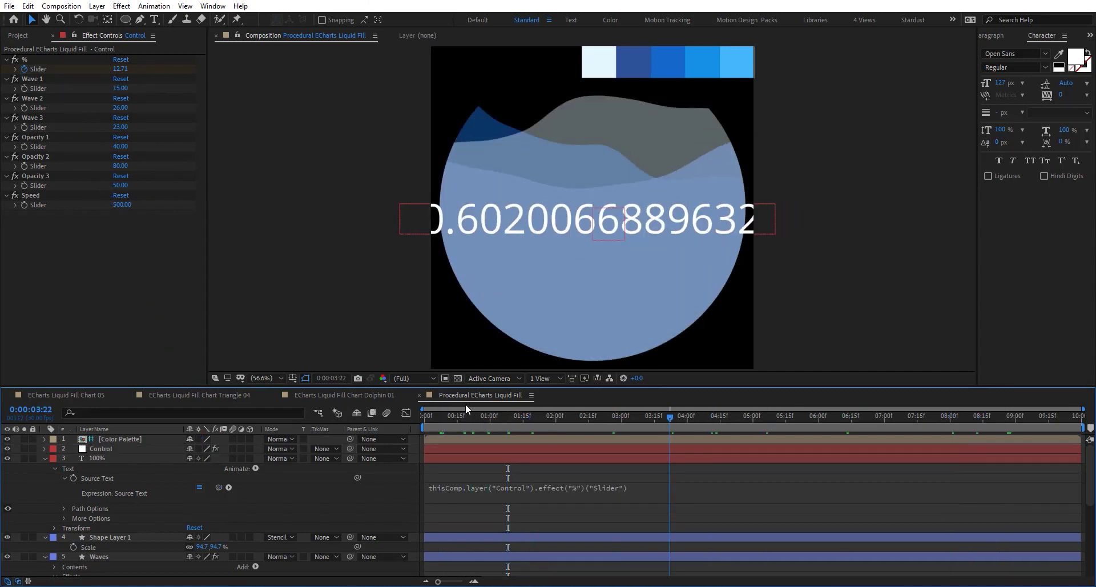
pyautogui.click(763, 422)
# Replace the Source Text expression with V=Math.round().
pyautogui.click(499, 492)
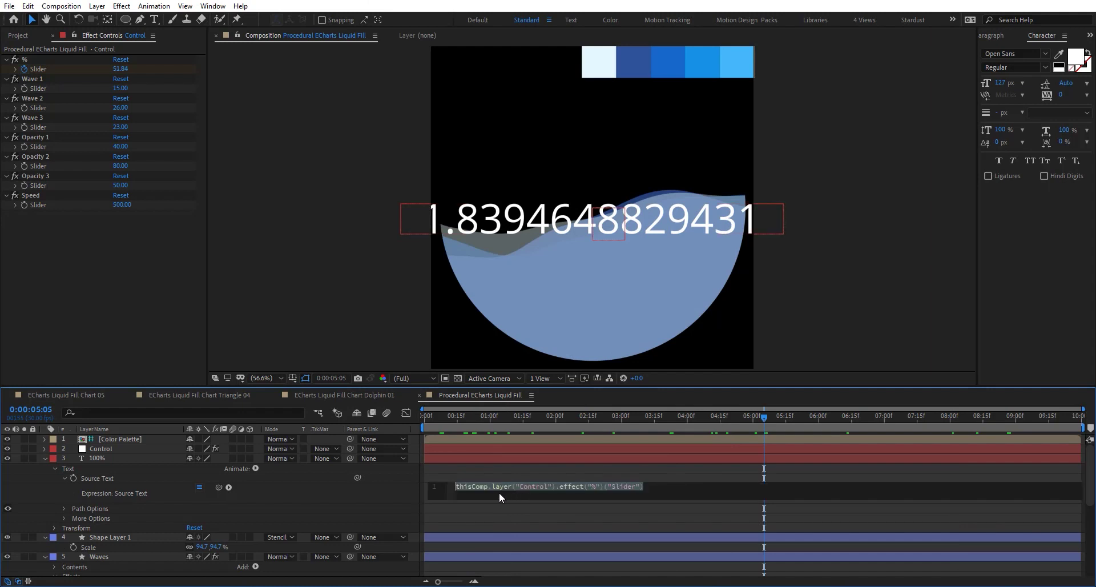
pyautogui.click(457, 488)
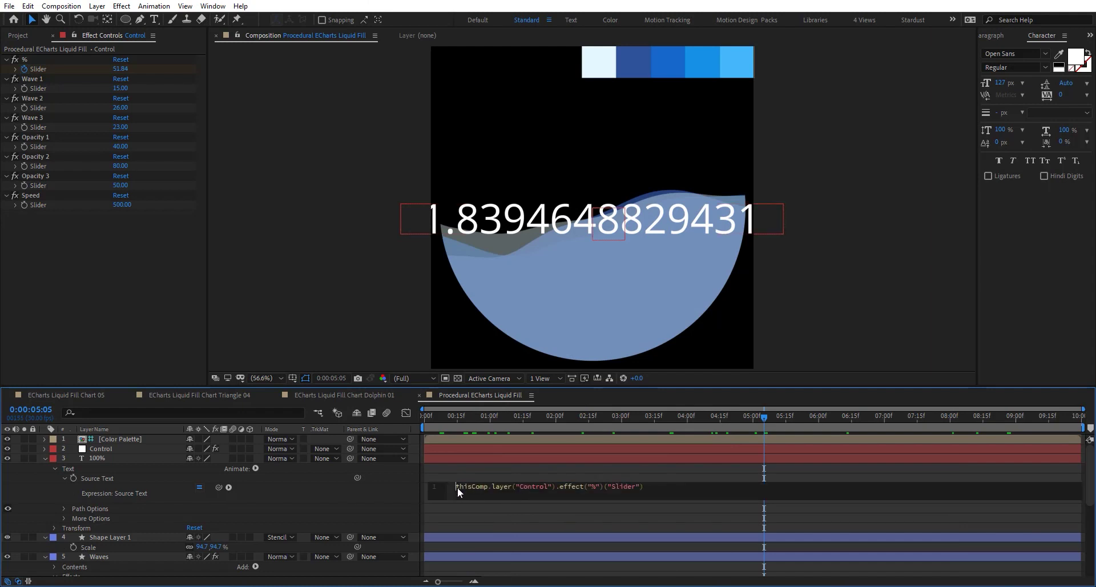
pyautogui.hotkey('ctrl', 'a')
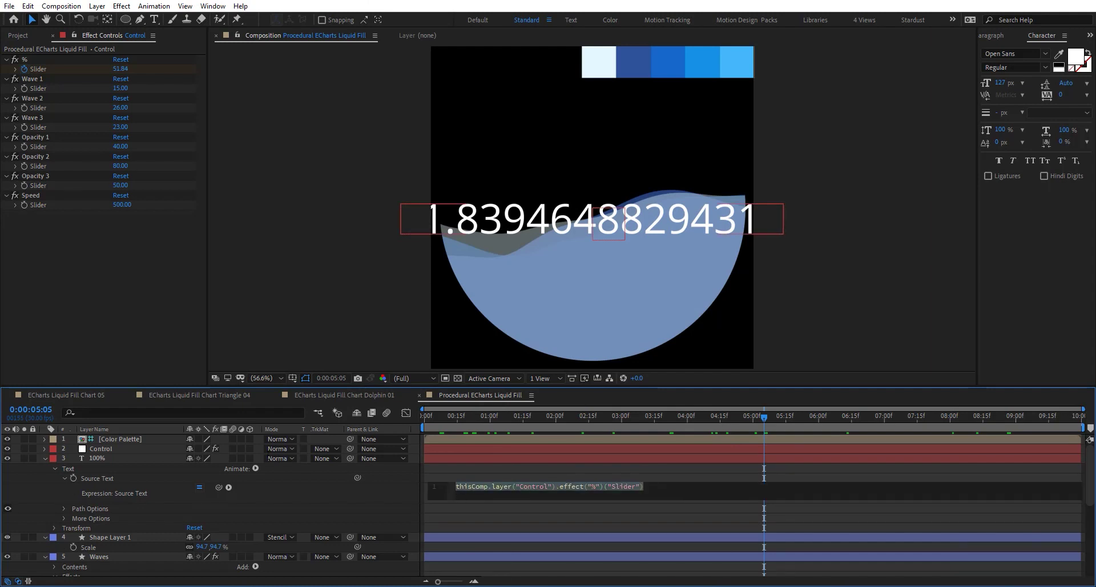
pyautogui.write('v')
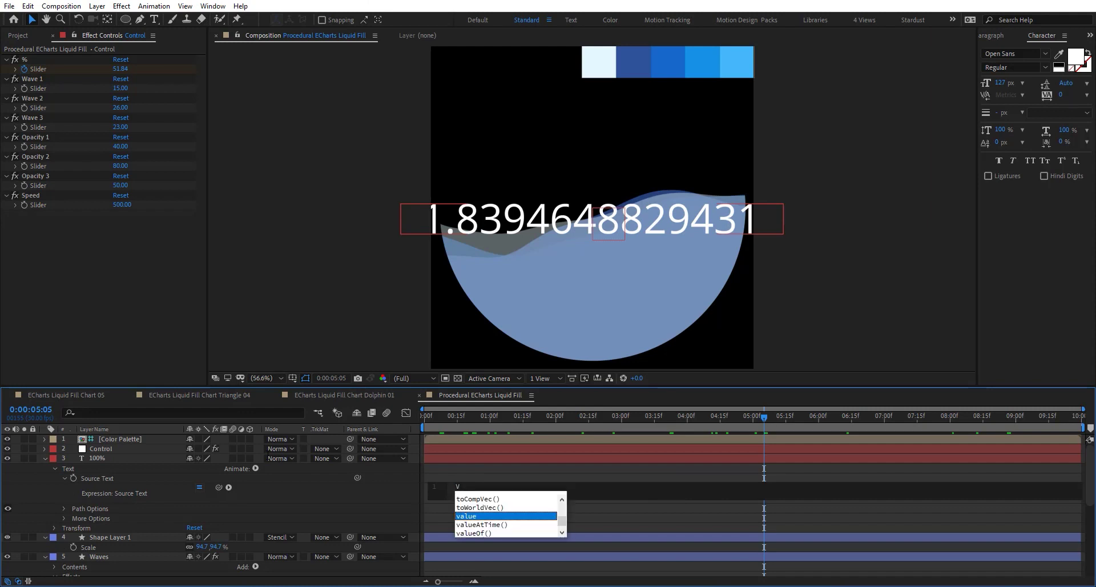
pyautogui.write('=M')
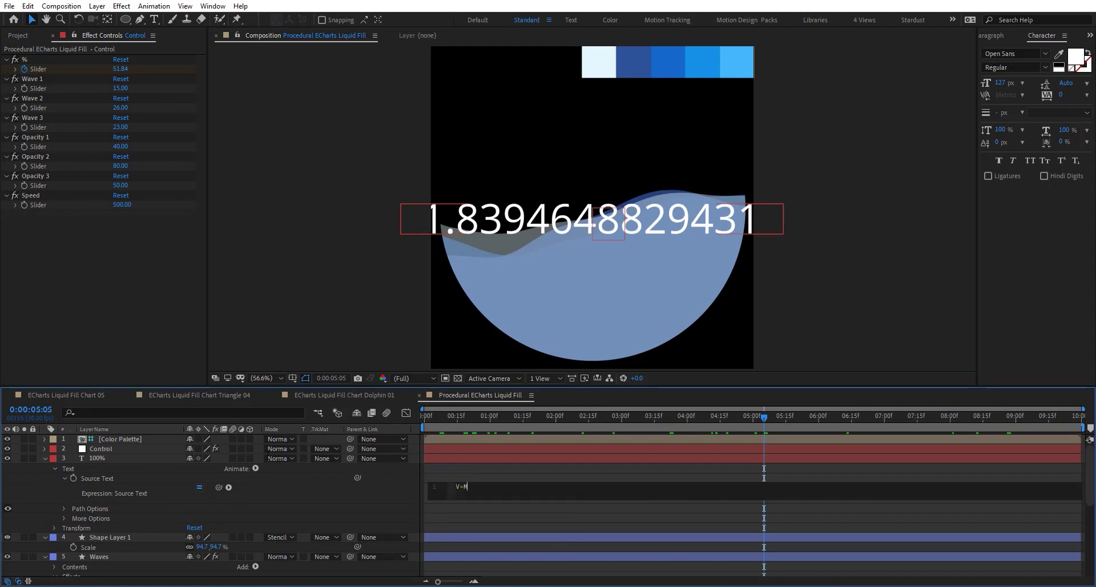
pyautogui.write('ath.round')
pyautogui.press('Return')
pyautogui.click(33, 210)
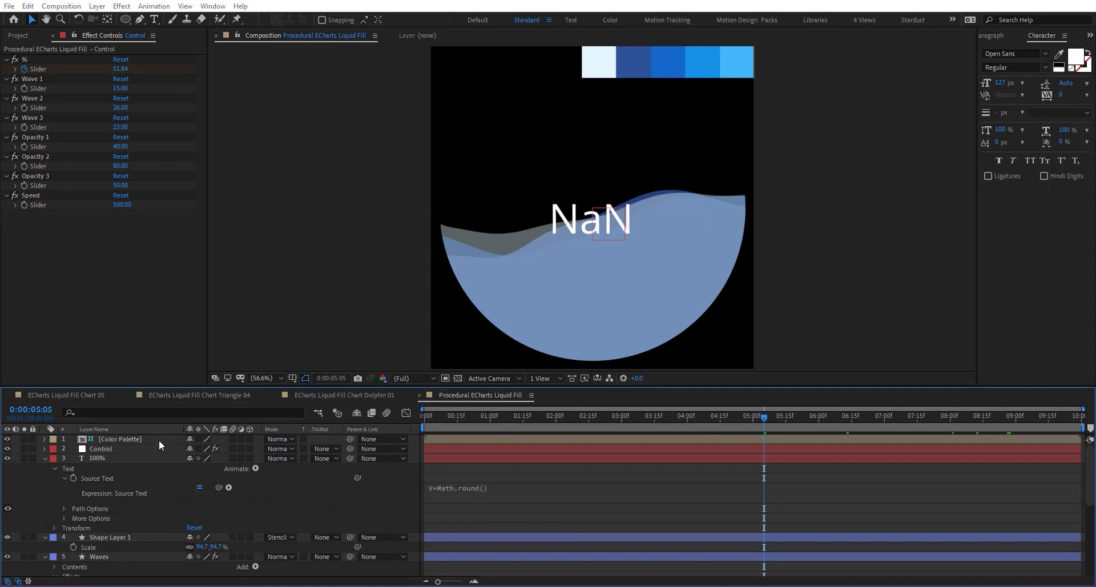
# Insert the Control layer's % slider reference as the Math.round argument in the Source Text expression and scrub through the fill.
pyautogui.click(486, 494)
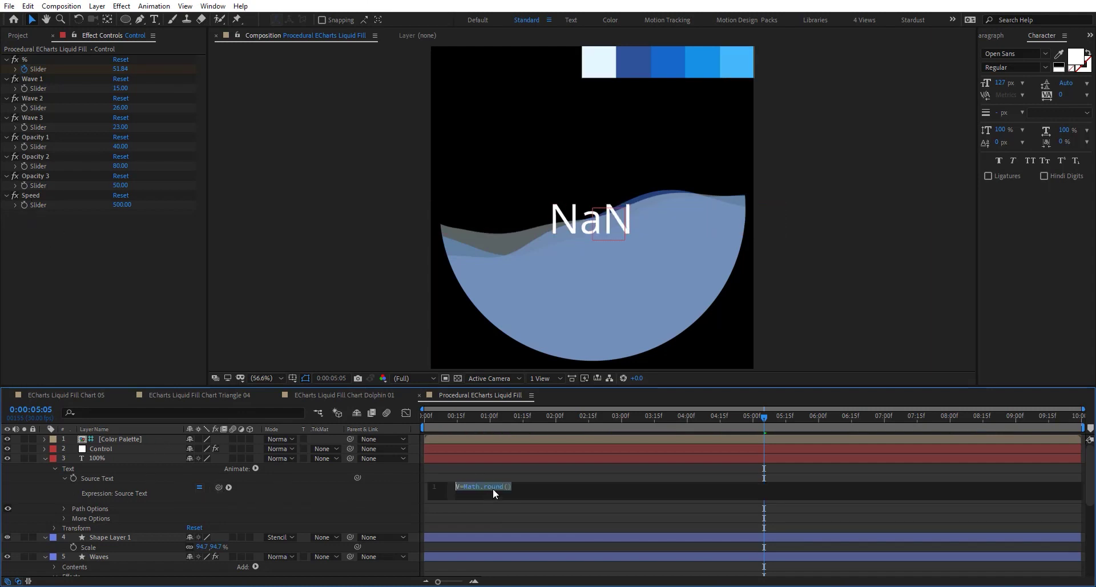
pyautogui.click(508, 488)
pyautogui.moveTo(218, 488); pyautogui.dragTo(53, 70)
pyautogui.click(381, 486)
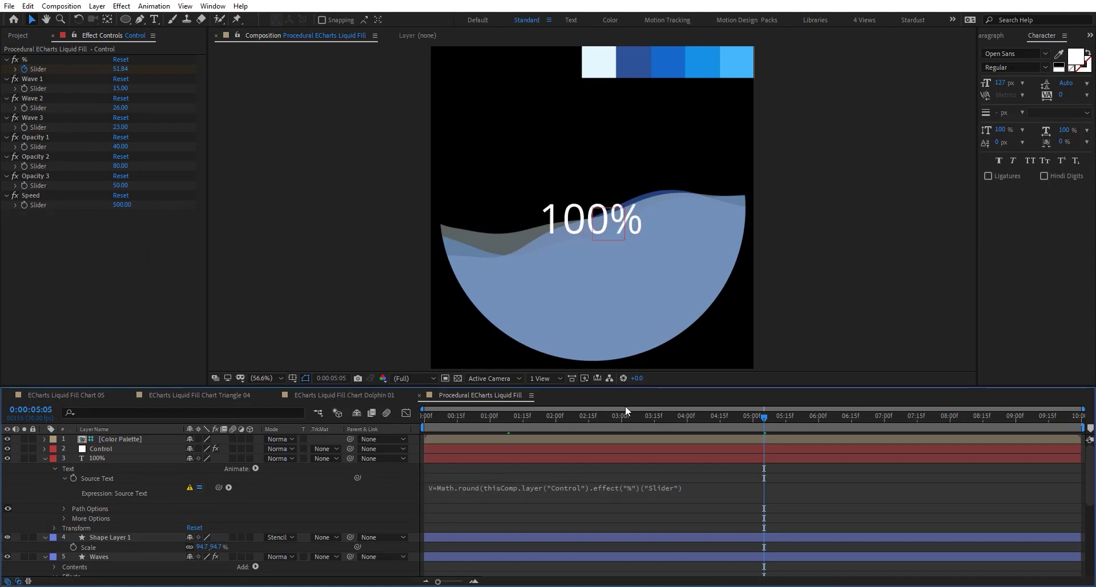
pyautogui.moveTo(628, 415); pyautogui.dragTo(453, 415)
pyautogui.moveTo(542, 433); pyautogui.dragTo(611, 430)
# Add the missing closing parenthesis to the Math.round expression and scrub the whole timeline to check the rounded number.
pyautogui.click(709, 486)
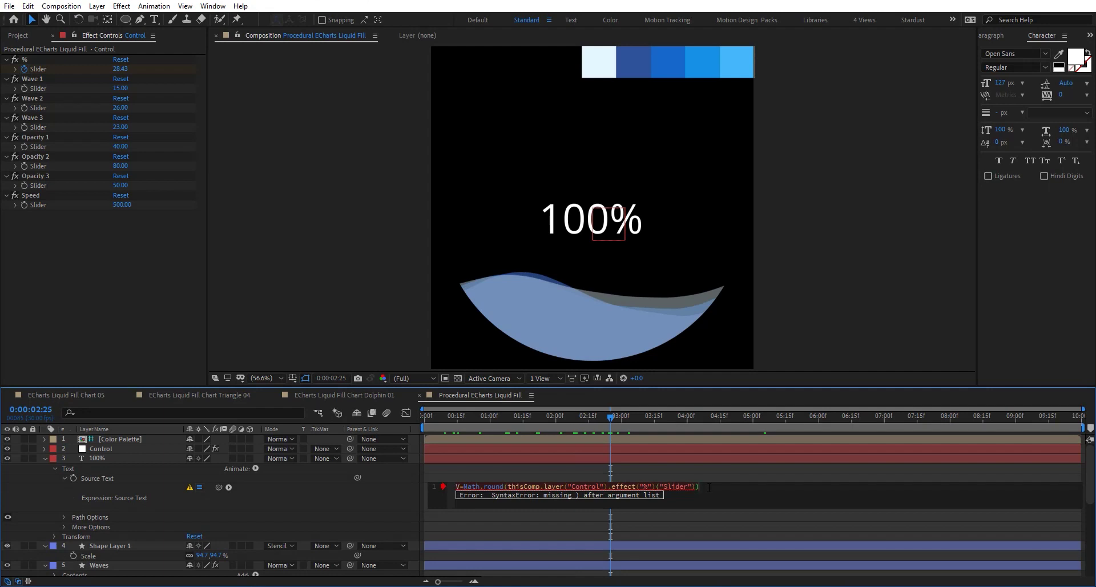
pyautogui.click(375, 501)
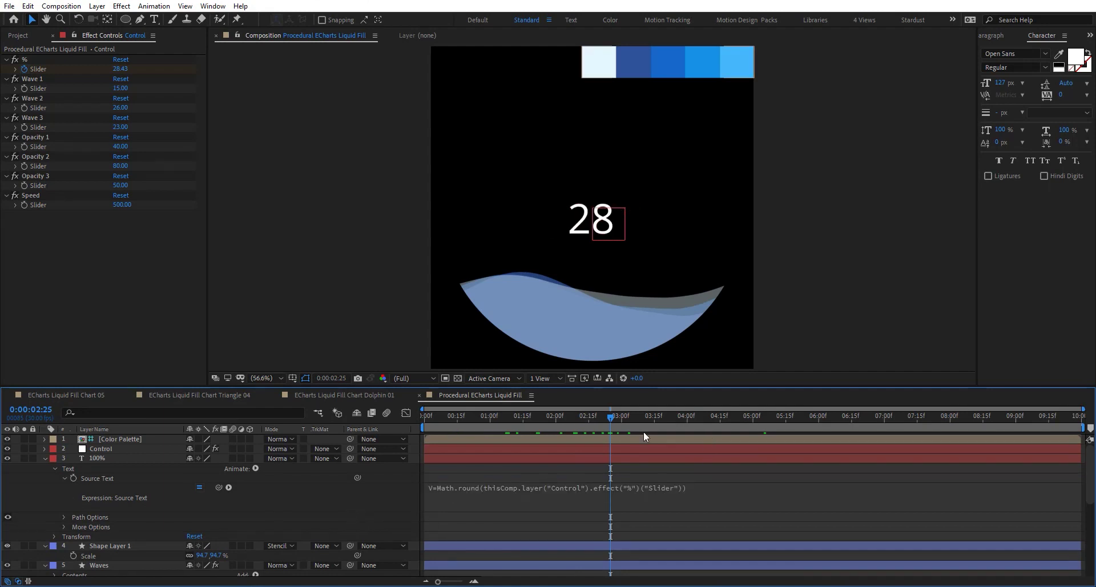
pyautogui.moveTo(634, 417); pyautogui.dragTo(477, 430)
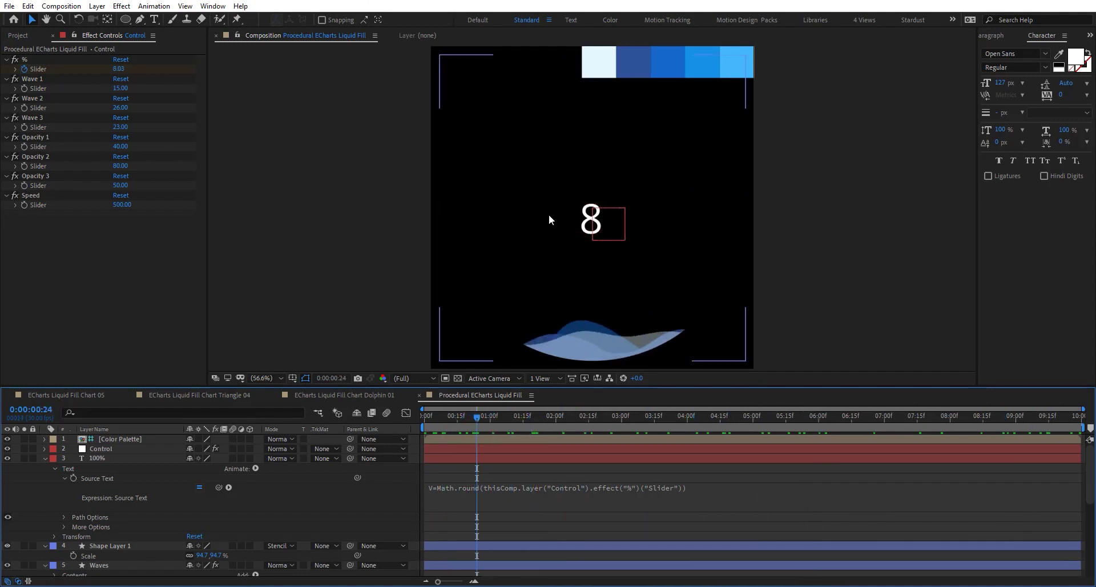
pyautogui.moveTo(476, 418); pyautogui.dragTo(1079, 422)
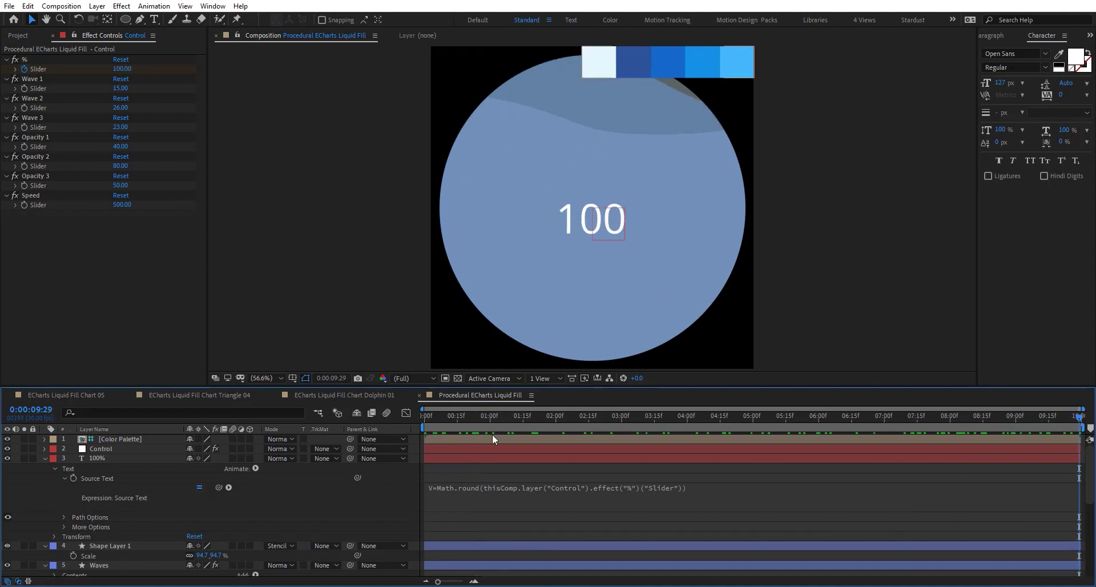
pyautogui.moveTo(442, 416); pyautogui.dragTo(487, 413)
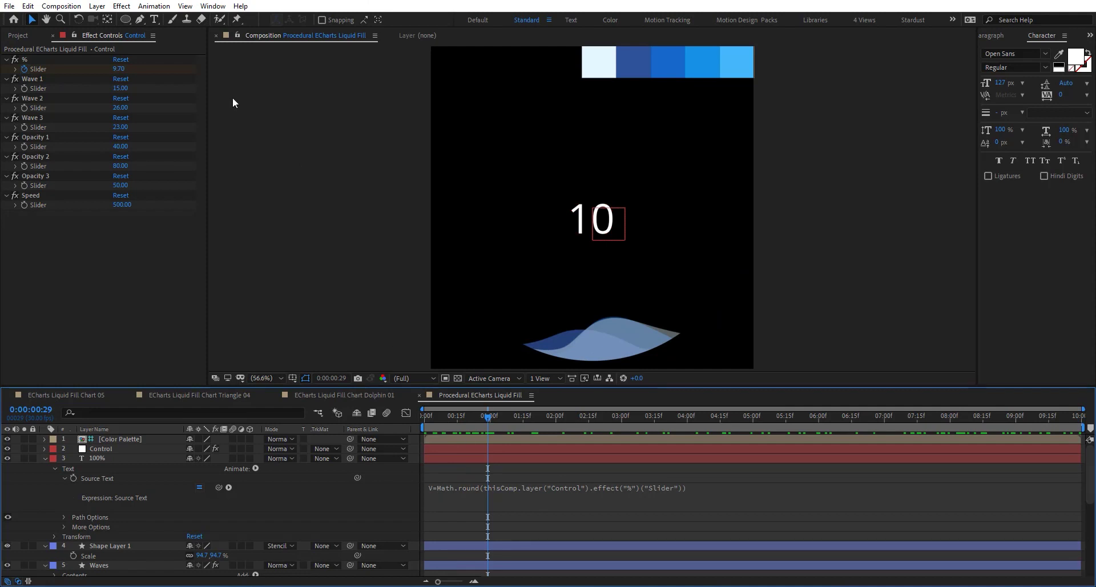
# Add an "empty" text layer near the composition's lower-left corner with a font size of 41 px.
pyautogui.click(156, 20)
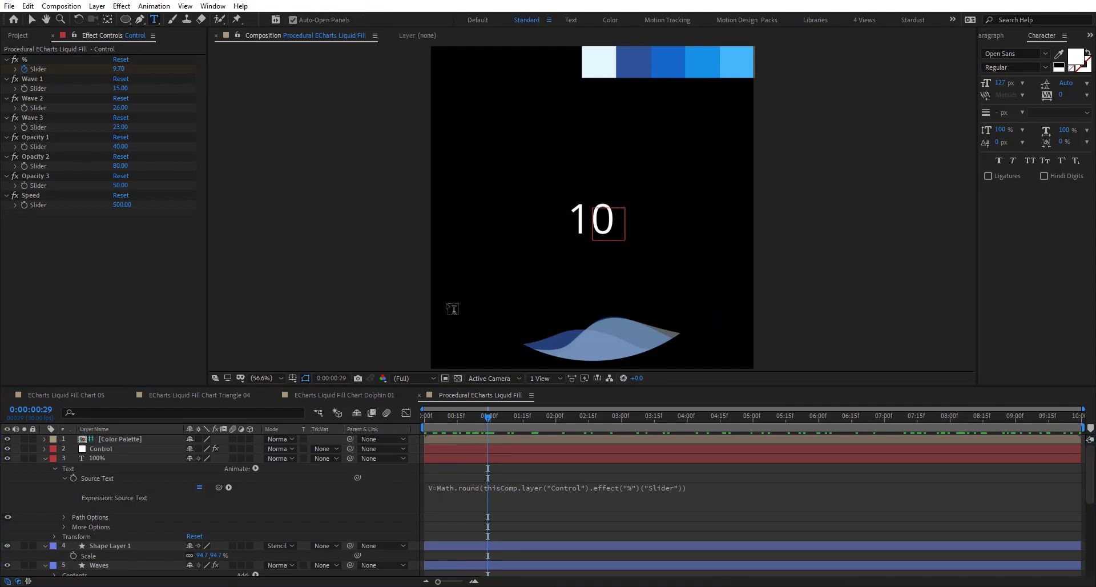
pyautogui.click(440, 336)
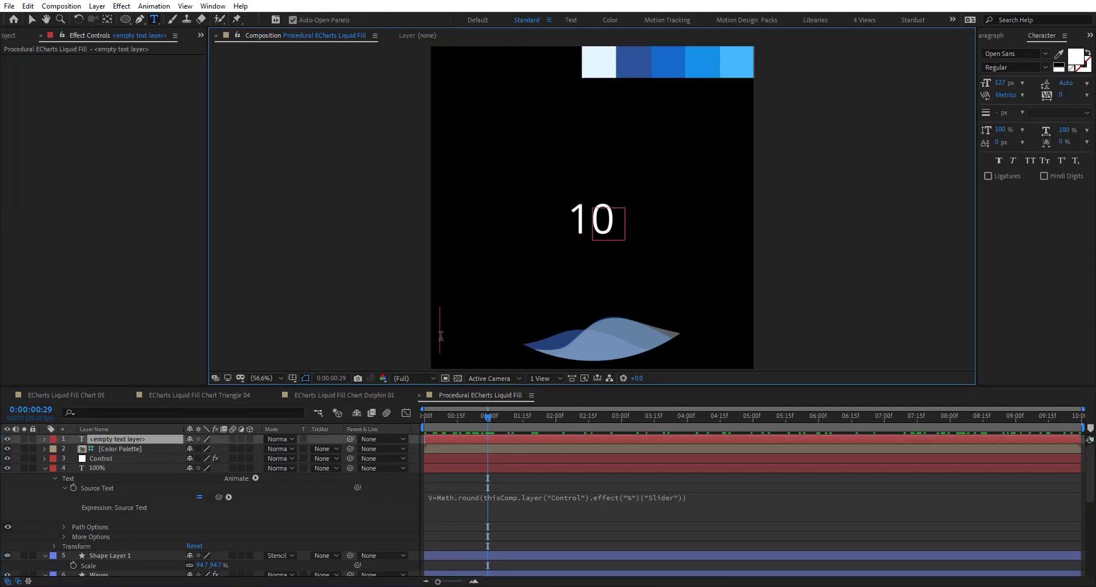
pyautogui.write('empty')
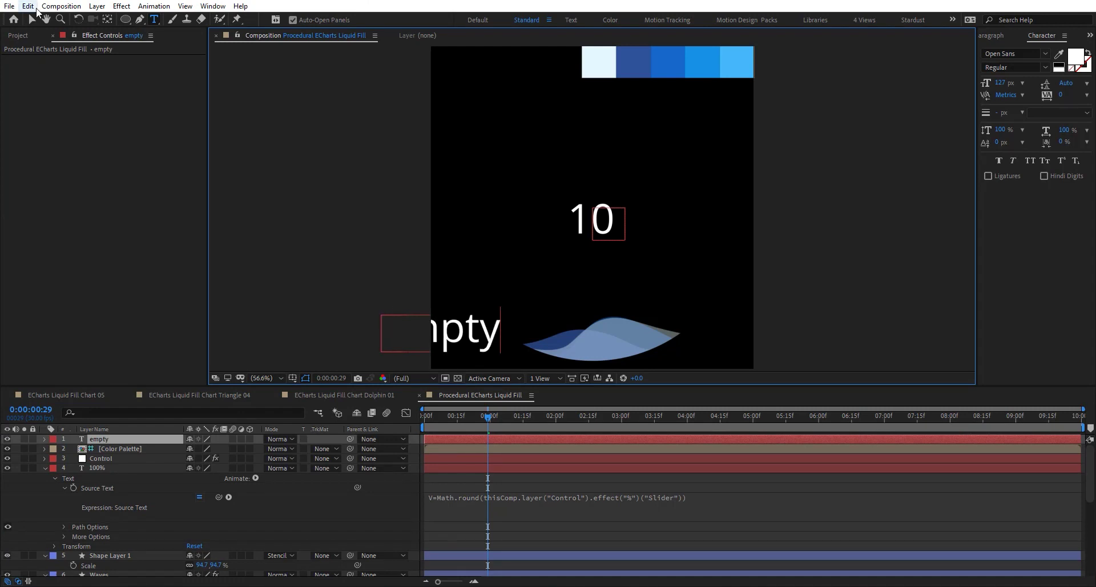
pyautogui.click(33, 20)
pyautogui.click(995, 88)
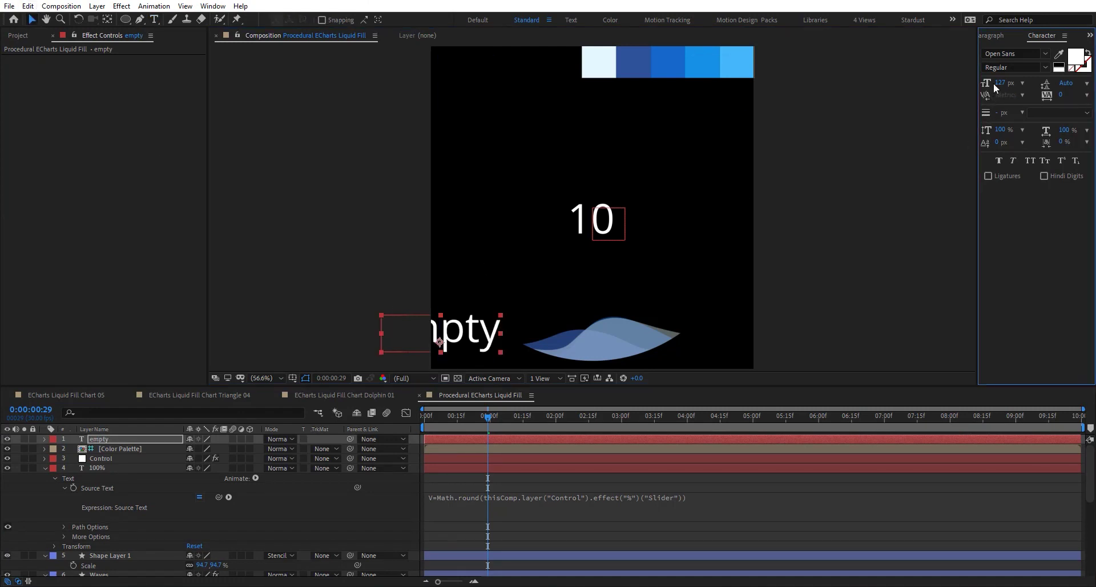
pyautogui.moveTo(995, 88); pyautogui.dragTo(959, 84)
# Duplicate the "empty" label to the composition's lower-right corner and change the copy's text to "full".
pyautogui.moveTo(455, 339); pyautogui.dragTo(730, 352)
pyautogui.click(162, 439)
pyautogui.hotkey('ctrl', 'd')
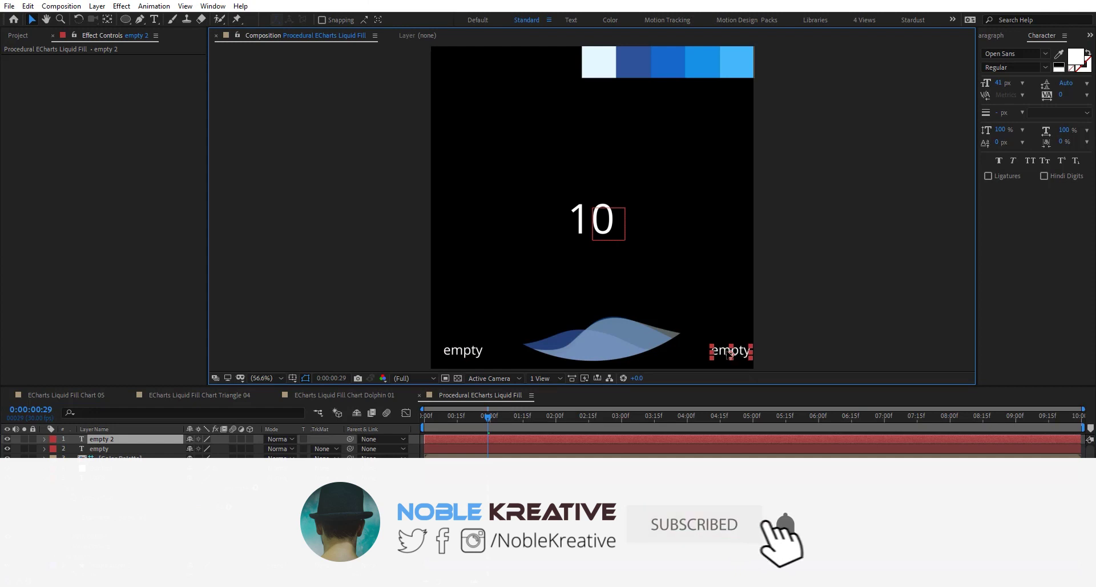
pyautogui.doubleClick(729, 351)
pyautogui.write('ful')
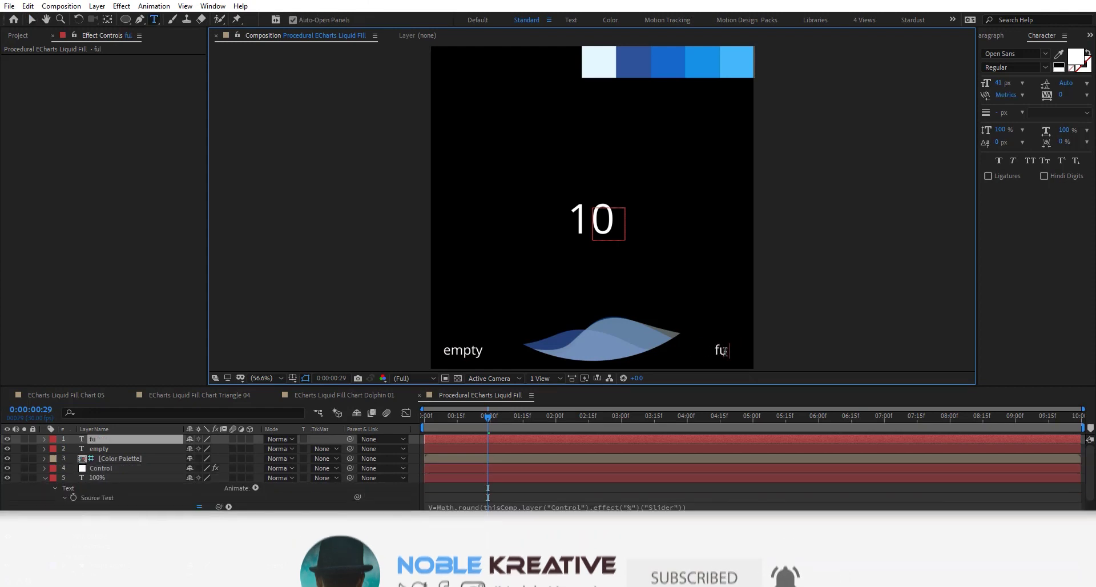
pyautogui.write('l')
# Convert the "full" and "empty" text layers to guide layers and deselect them.
pyautogui.keyDown('shift'); pyautogui.click(139, 450); pyautogui.keyUp('shift')
pyautogui.rightClick(139, 450)
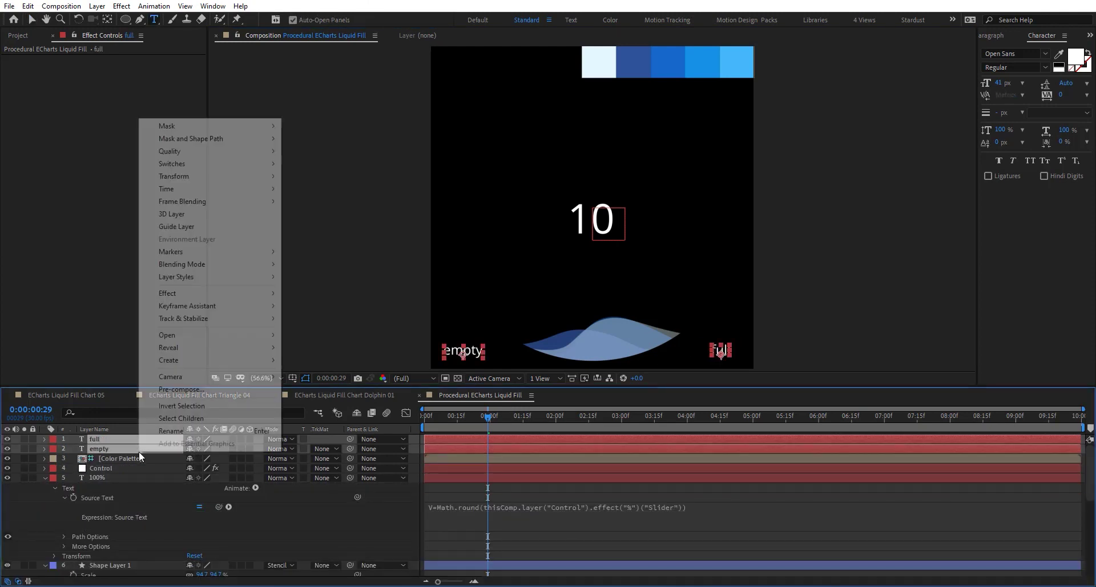
pyautogui.click(221, 224)
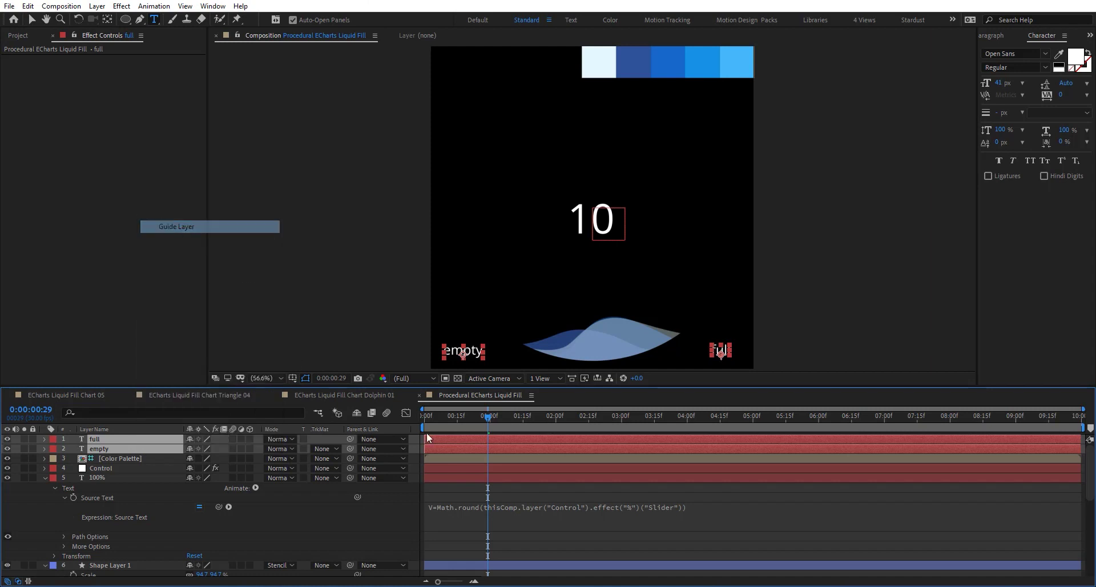
pyautogui.click(382, 496)
# Extend the 100% layer's Source Text expression with a new line below the Math.round statement that begins with "T1=".
pyautogui.click(718, 510)
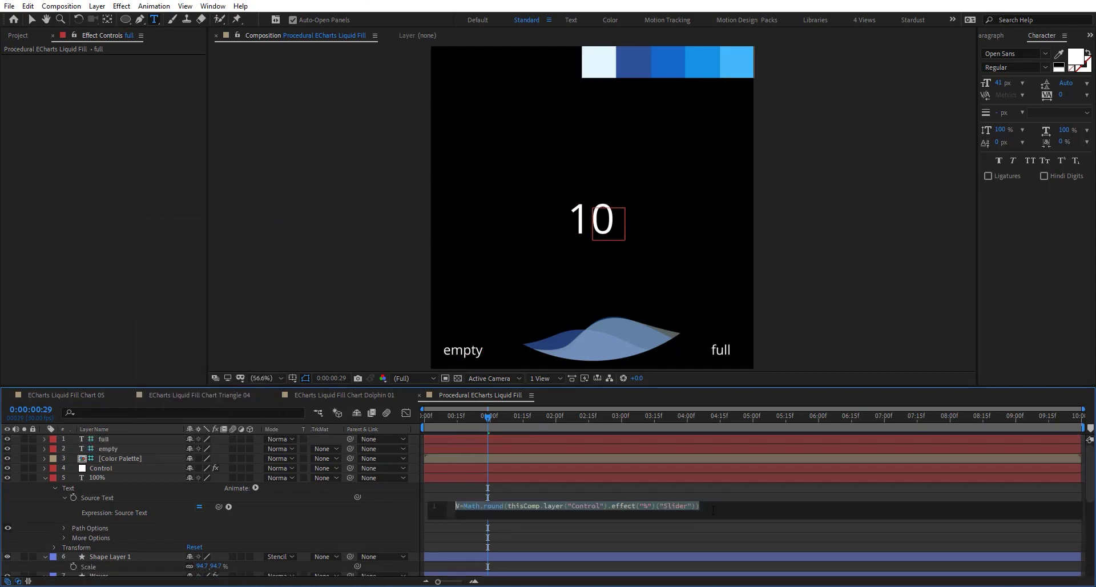
pyautogui.click(718, 510)
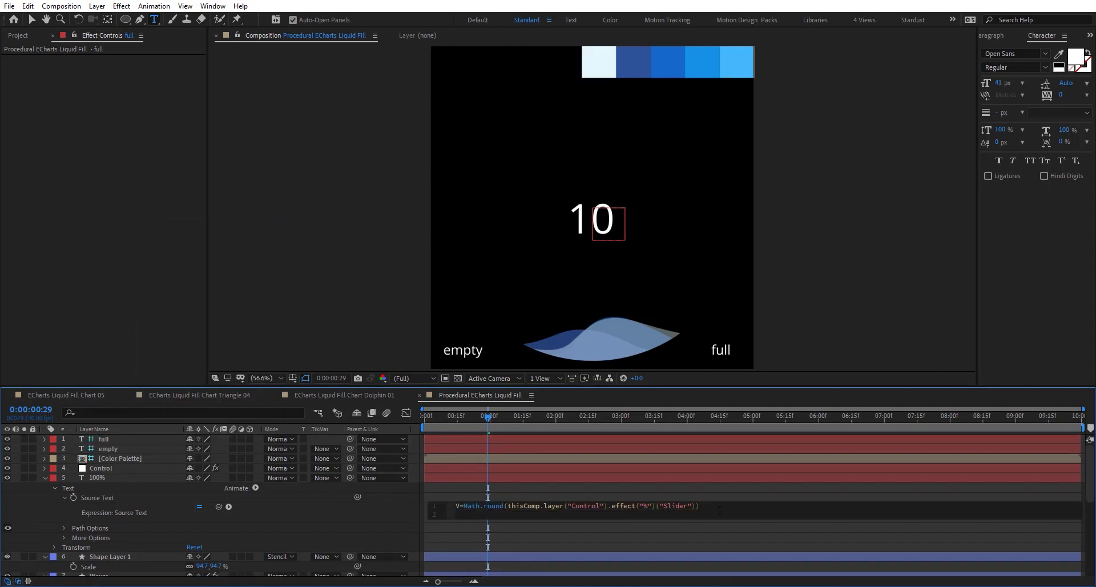
pyautogui.press('Return')
pyautogui.write('T')
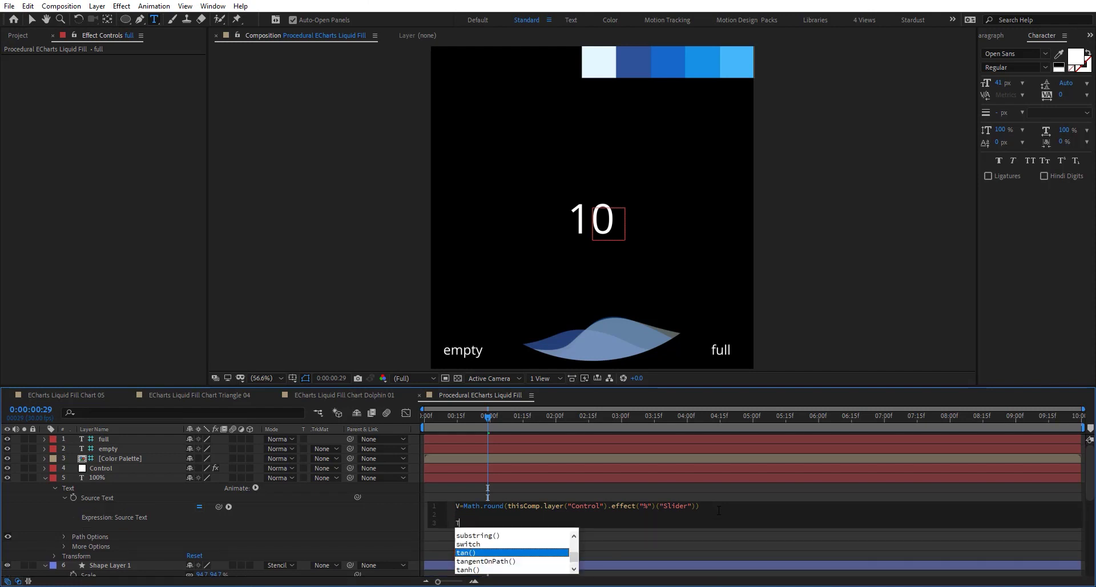
pyautogui.write('1=')
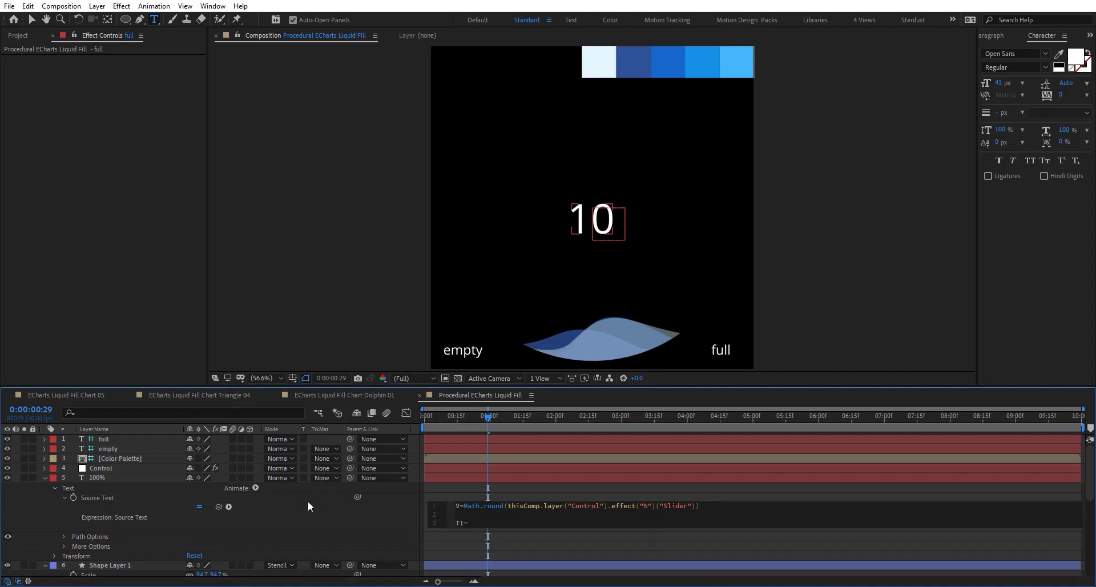
# Reveal the Source Text properties of the "full" and "empty" layers and reopen the 100% layer's Source Text expression for editing.
pyautogui.click(106, 442)
pyautogui.keyDown('shift'); pyautogui.click(55, 447); pyautogui.keyUp('shift')
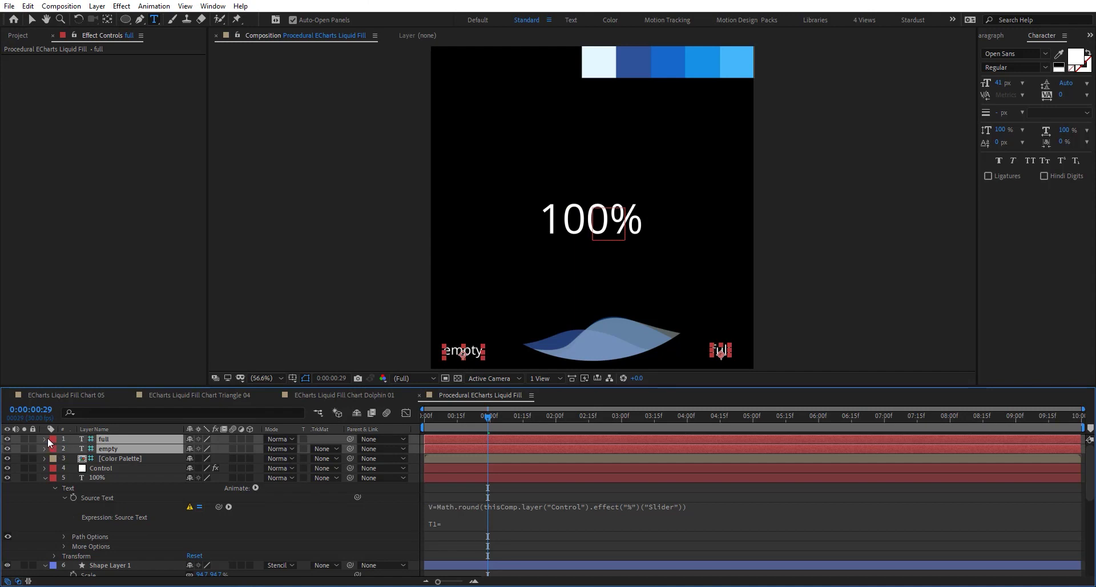
pyautogui.click(45, 439)
pyautogui.click(54, 448)
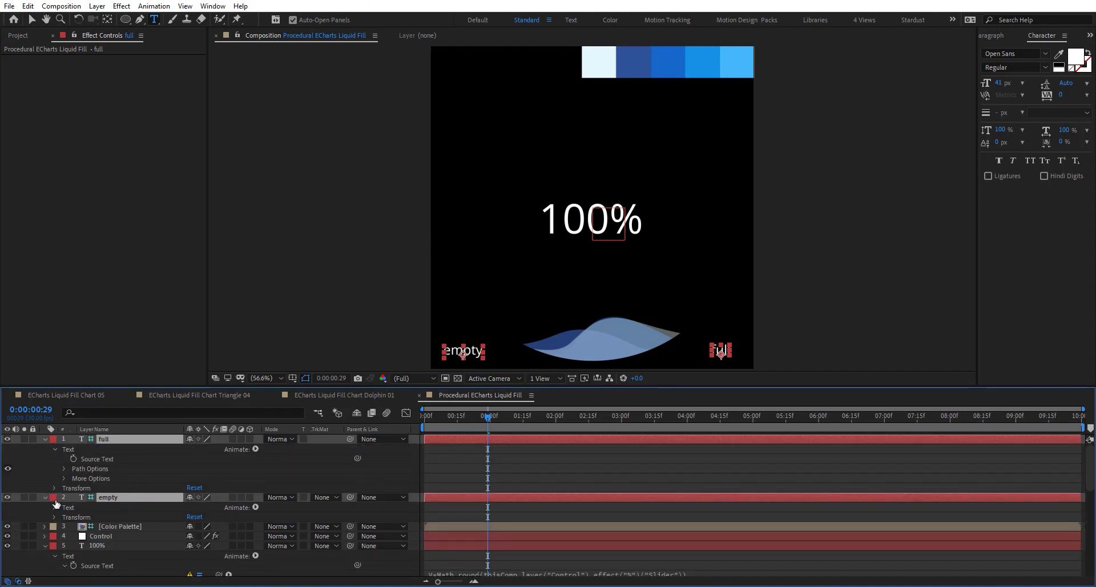
pyautogui.click(51, 498)
pyautogui.click(53, 507)
pyautogui.scroll(-1, 139, 444)
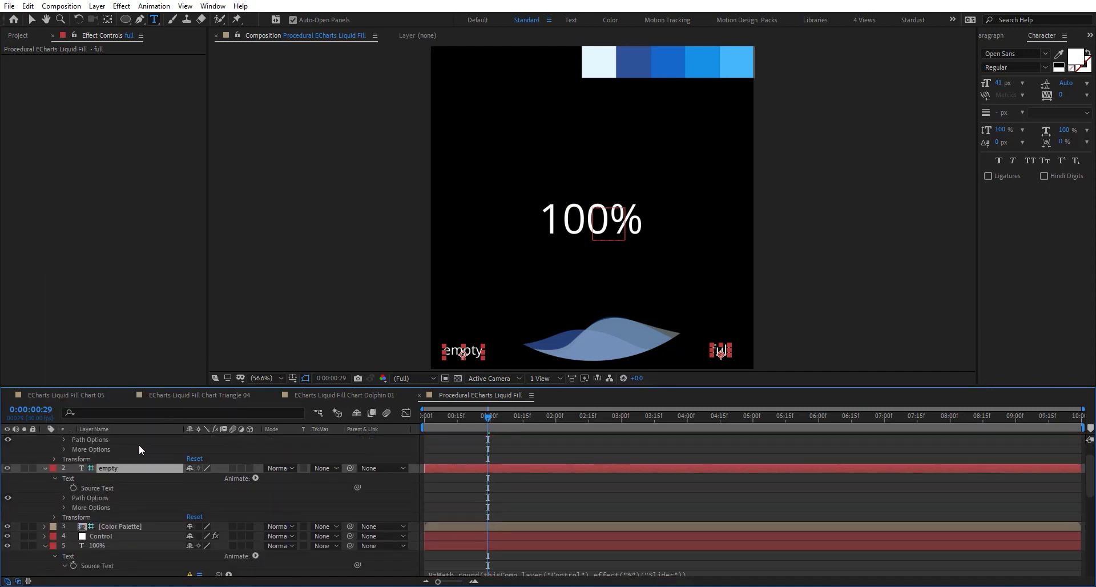
pyautogui.click(545, 574)
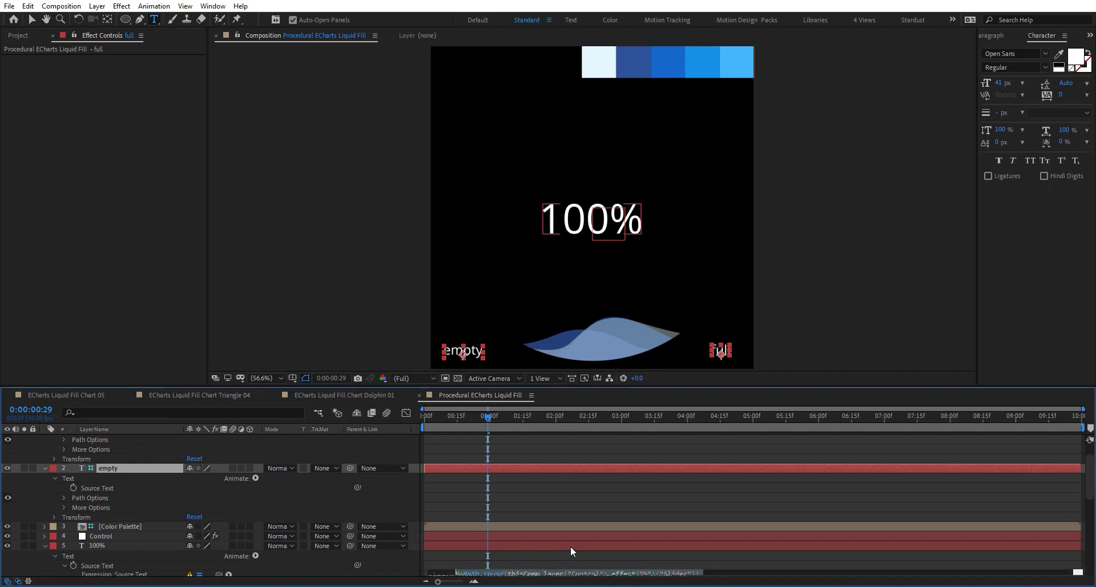
# Set T1 in the 100% layer's Source Text expression to the empty layer's source text.
pyautogui.scroll(-1, 621, 560)
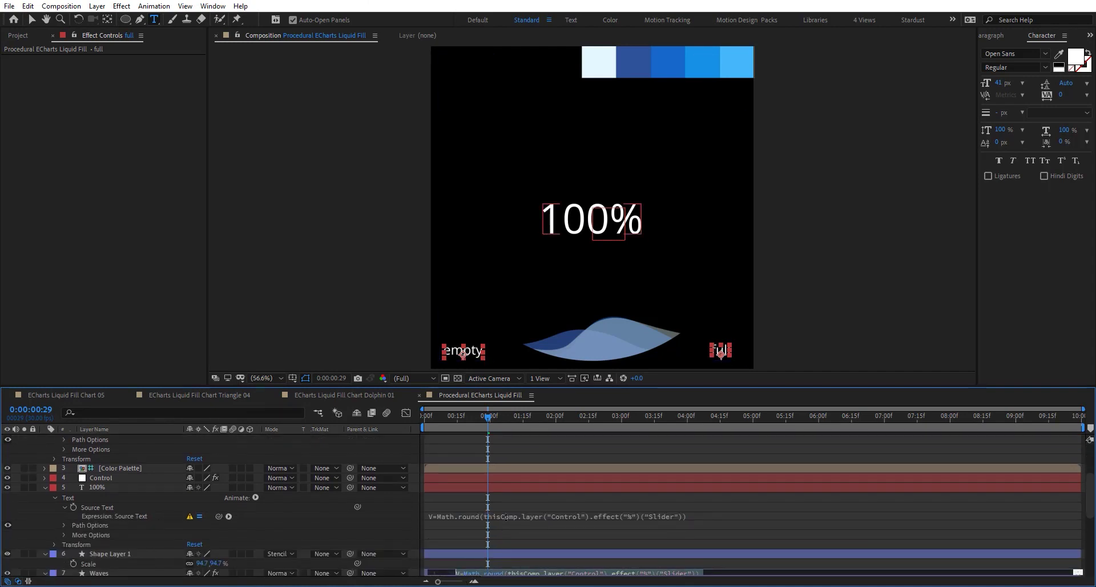
pyautogui.click(696, 517)
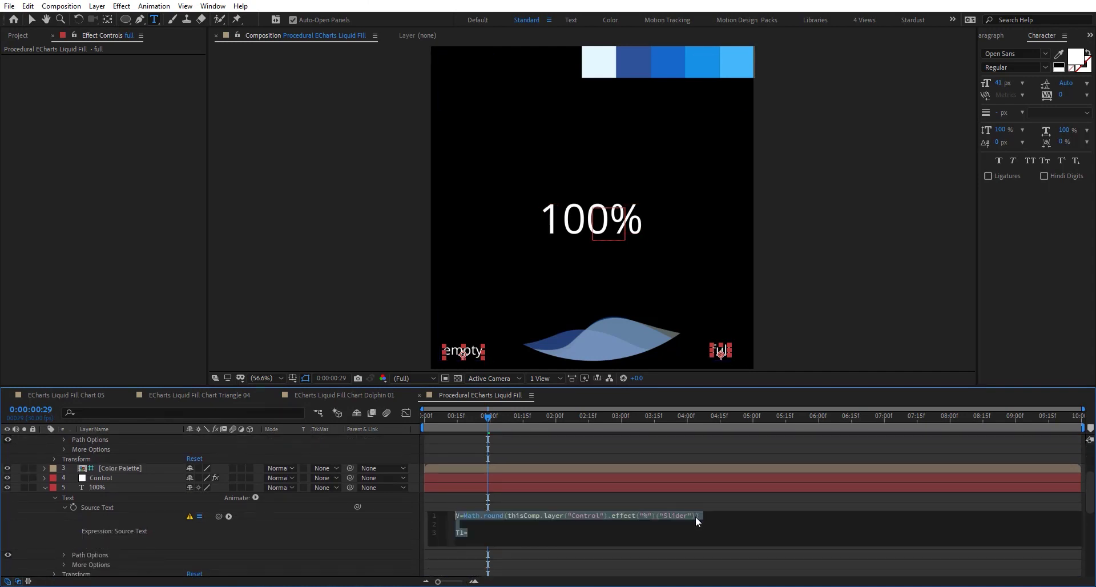
pyautogui.click(552, 532)
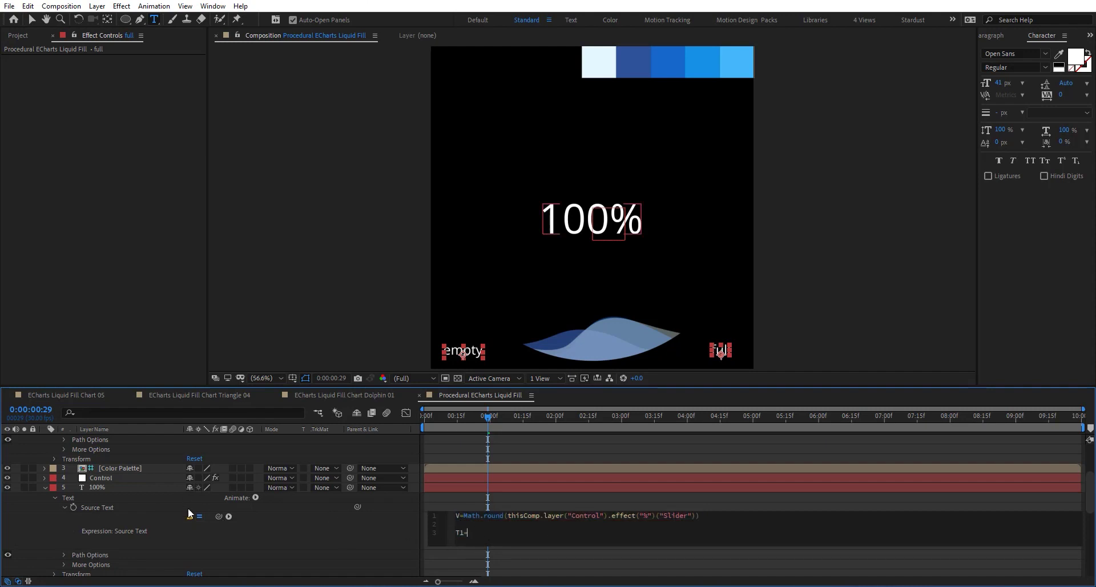
pyautogui.moveTo(218, 516); pyautogui.dragTo(99, 456)
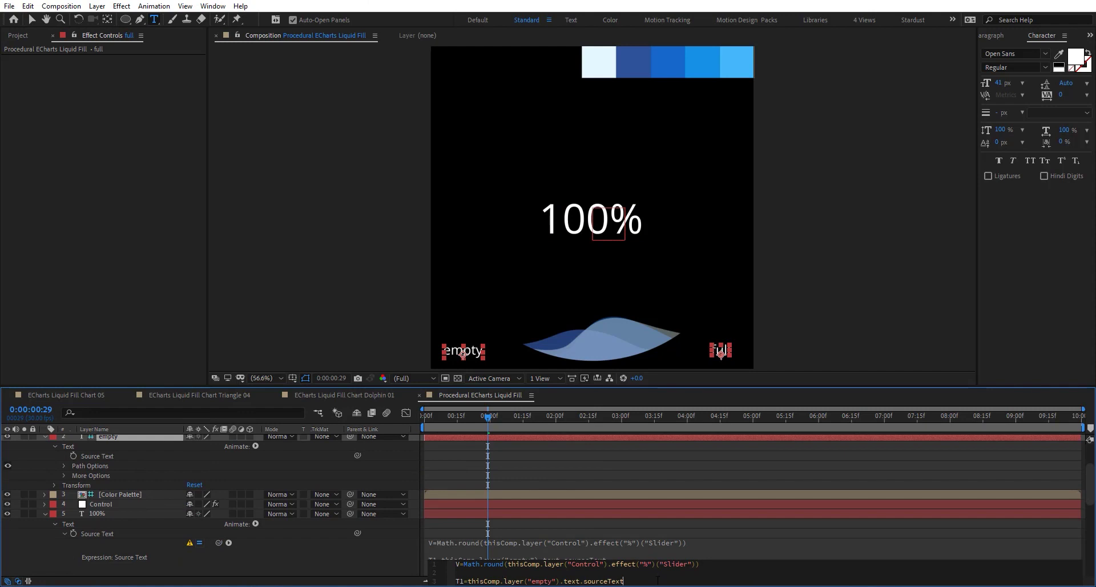
# Add a T2 variable to the 100% layer's expression, linked to the full layer's source text.
pyautogui.scroll(-1, 539, 511)
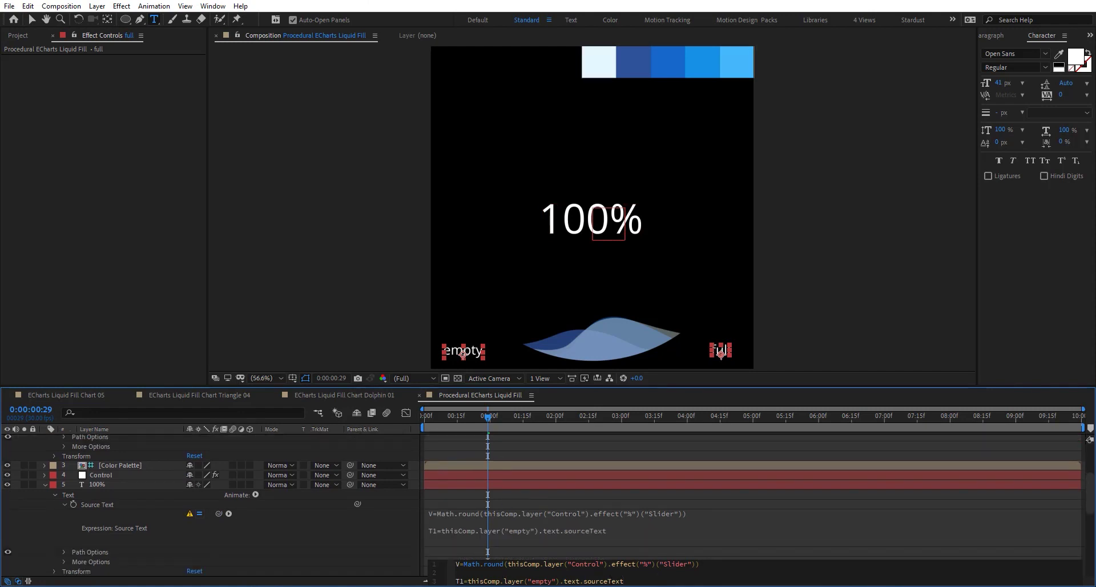
pyautogui.click(618, 535)
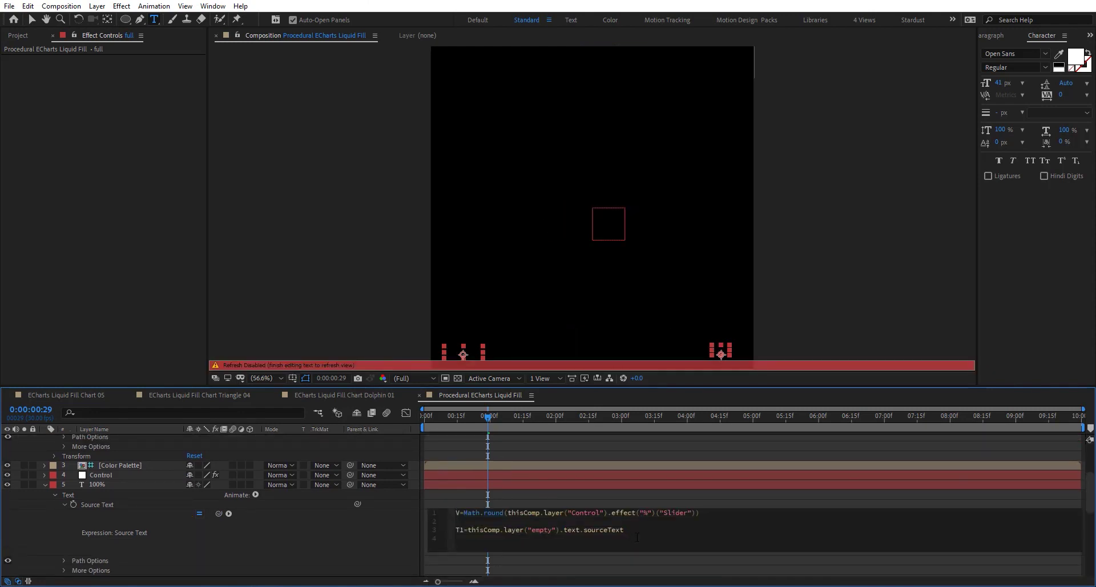
pyautogui.write('T2=')
pyautogui.moveTo(199, 513); pyautogui.dragTo(100, 456)
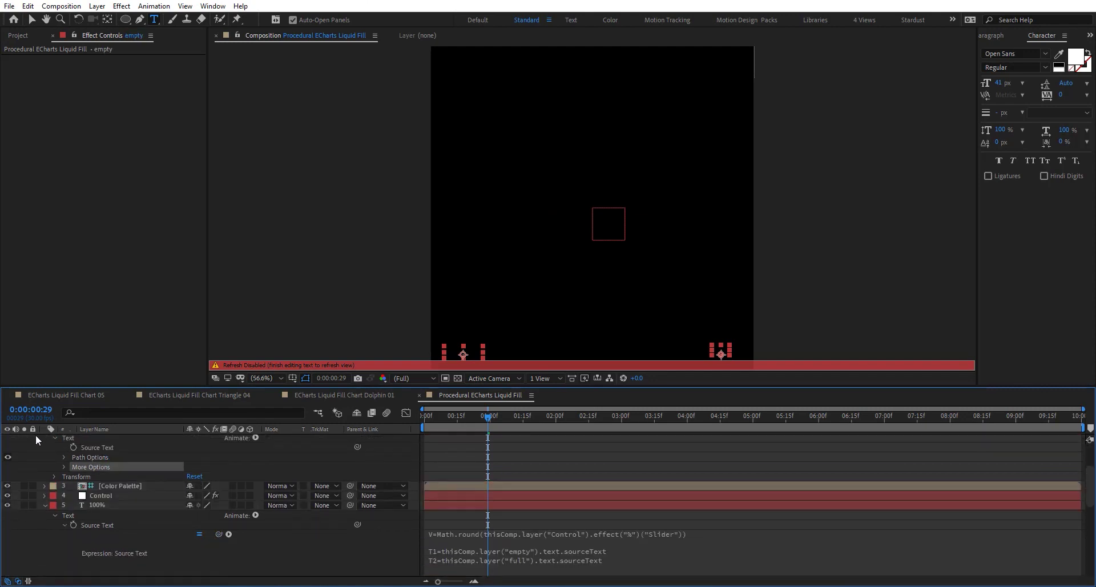
# Collapse the properties of the full and empty layers and scrub the timeline to check the centre text.
pyautogui.click(36, 436)
pyautogui.scroll(3, 80, 453)
pyautogui.click(45, 439)
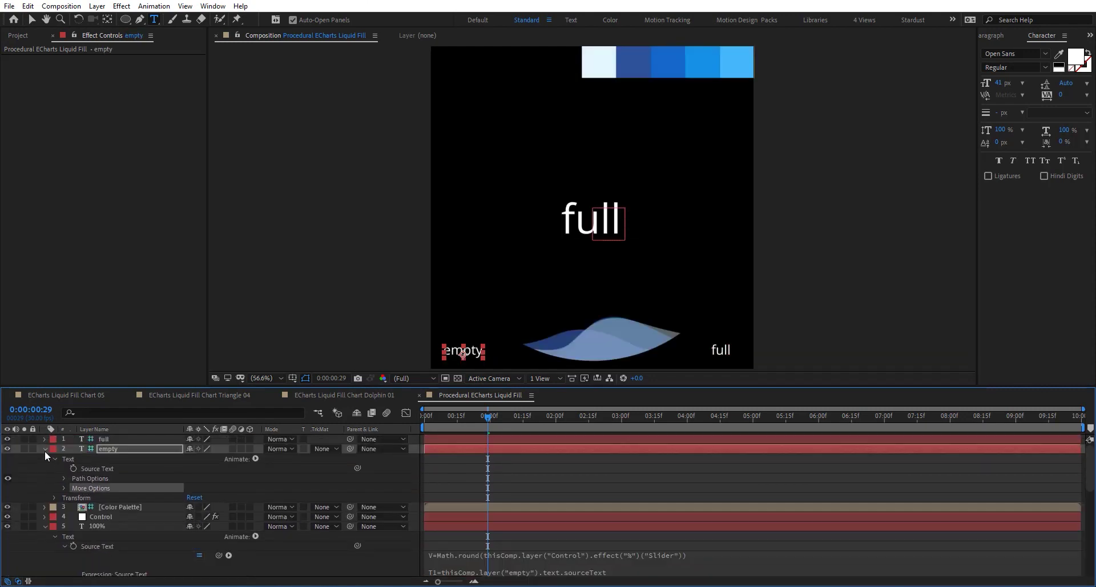
pyautogui.moveTo(482, 416); pyautogui.dragTo(667, 420)
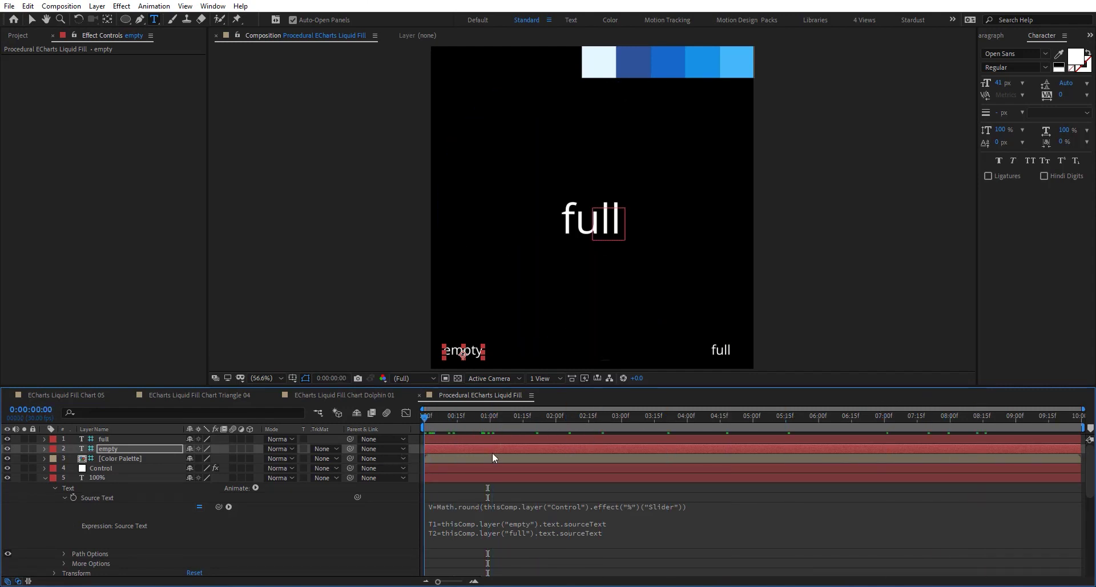
# Add the condition "V<10 ? V=T1 : V=T2" to the 100% layer's Source Text expression and scrub back to 0:00:00:14 to check it.
pyautogui.click(612, 532)
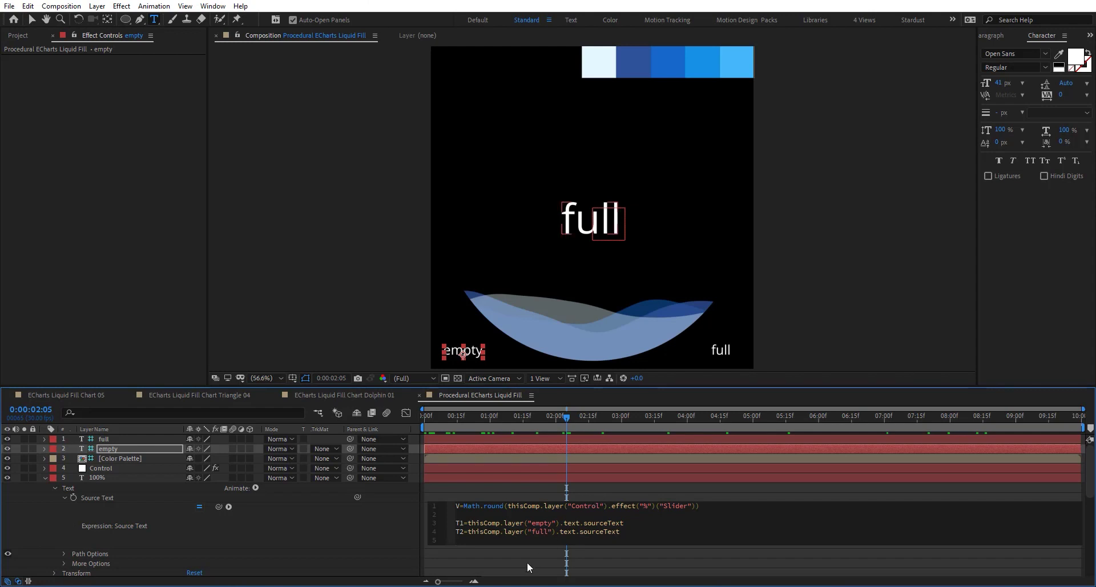
pyautogui.moveTo(529, 545); pyautogui.dragTo(529, 576)
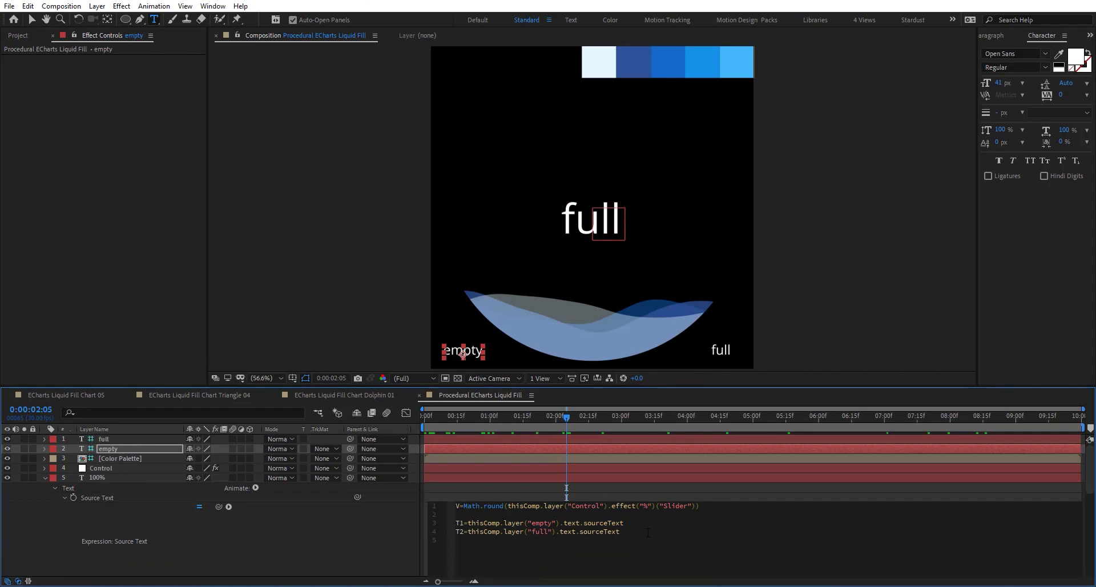
pyautogui.press('Return')
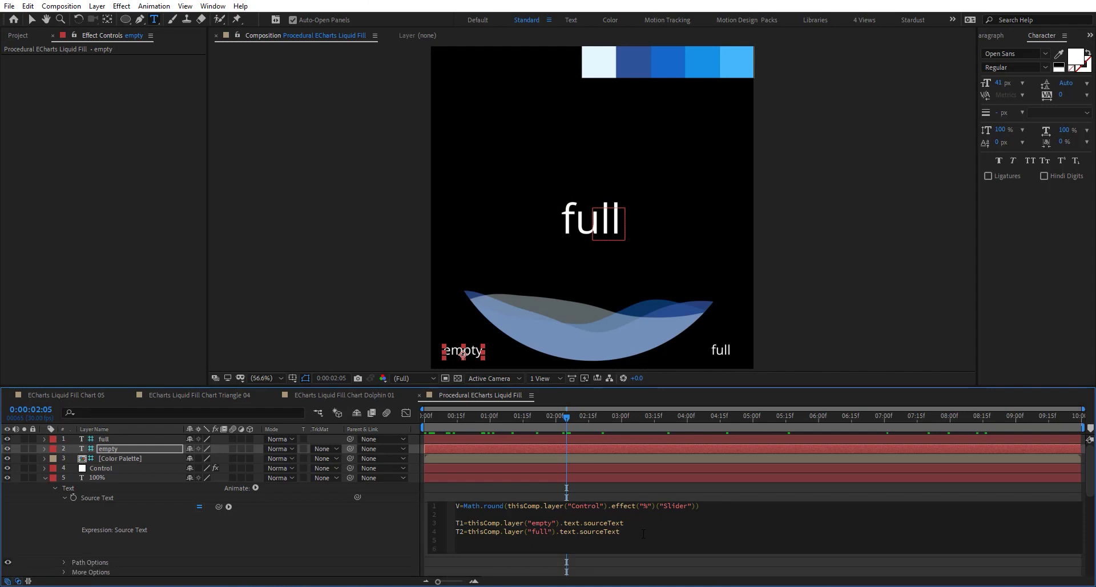
pyautogui.press('Return')
pyautogui.write('v')
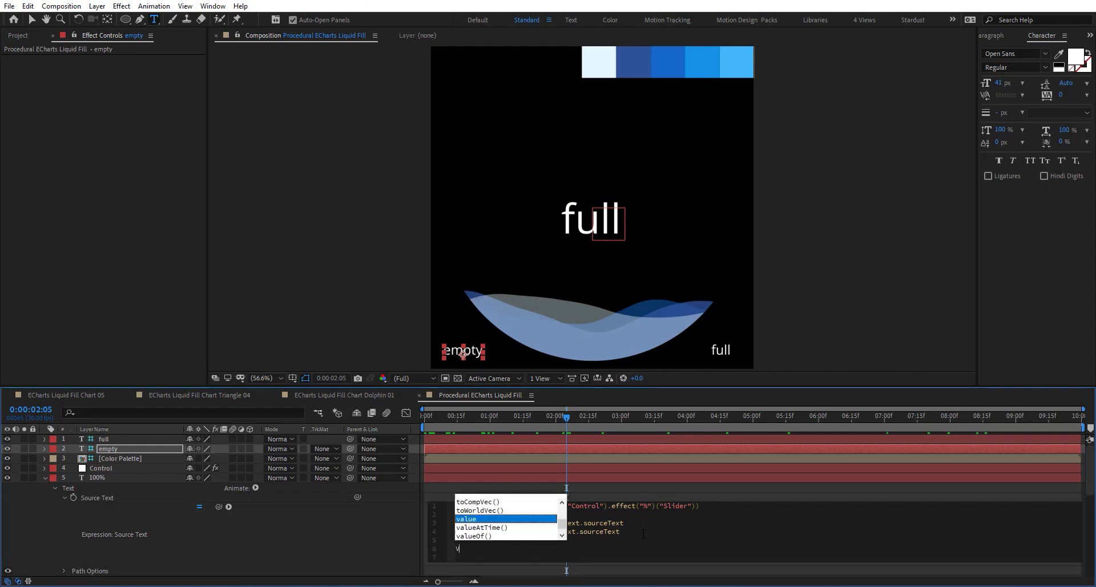
pyautogui.write('=')
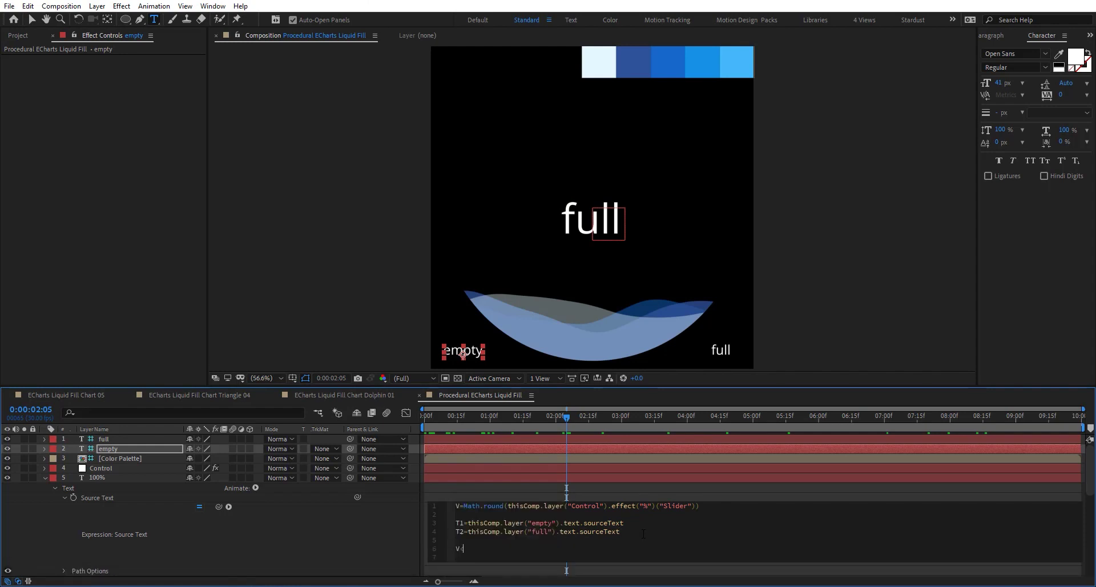
pyautogui.write('10 ?')
pyautogui.write('V=T1')
pyautogui.write(': V=T2')
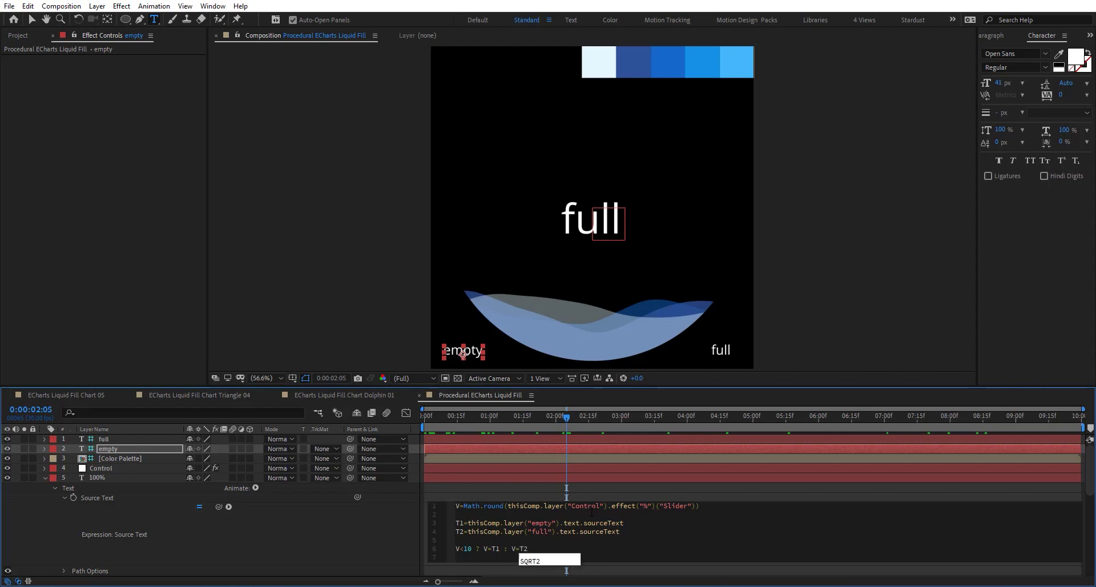
pyautogui.click(344, 540)
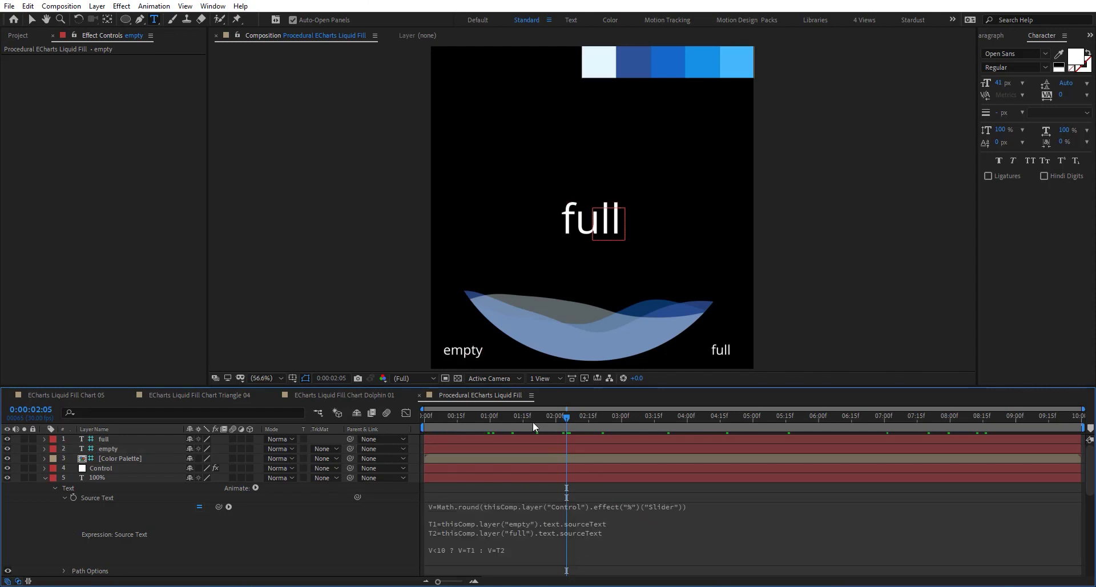
pyautogui.moveTo(533, 422); pyautogui.dragTo(455, 430)
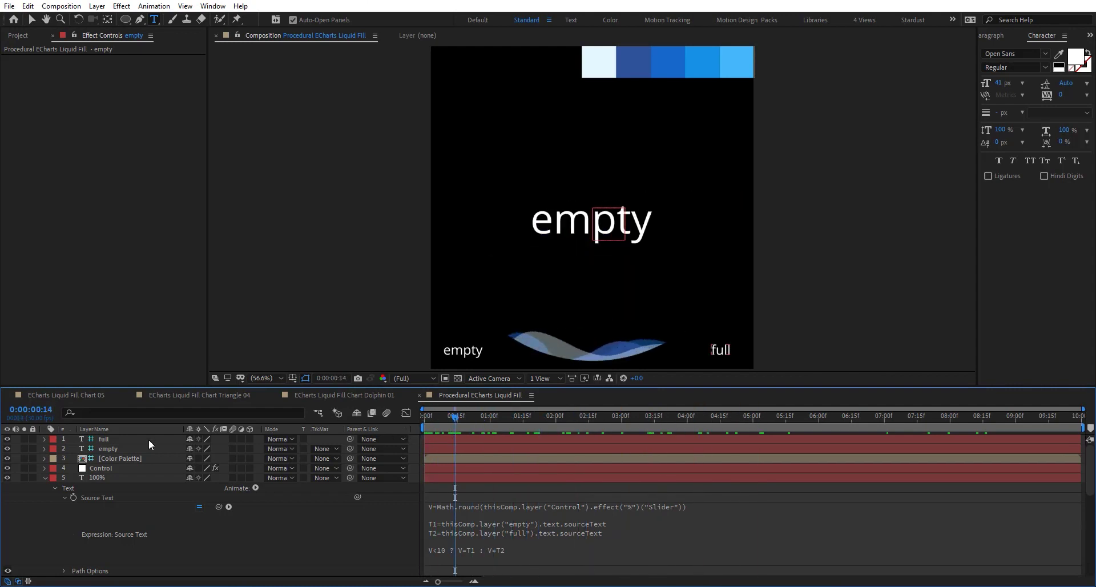
# Set the Control layer's % slider to 10 at 0:00:00:14 and scrub forward to check the text switch.
pyautogui.click(127, 467)
pyautogui.moveTo(121, 73); pyautogui.dragTo(123, 74)
pyautogui.click(123, 70)
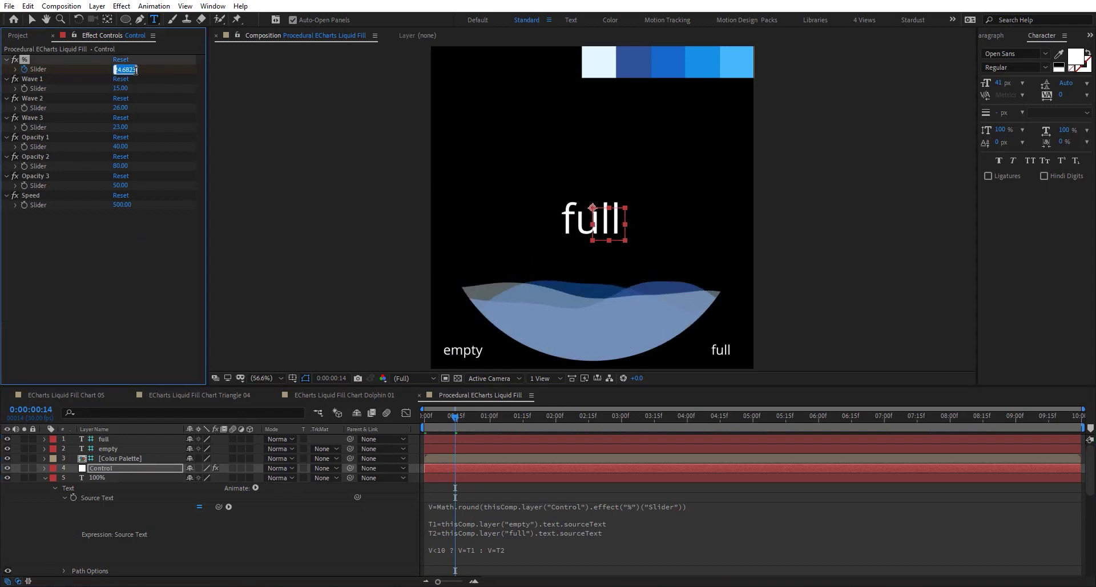
pyautogui.press('Return')
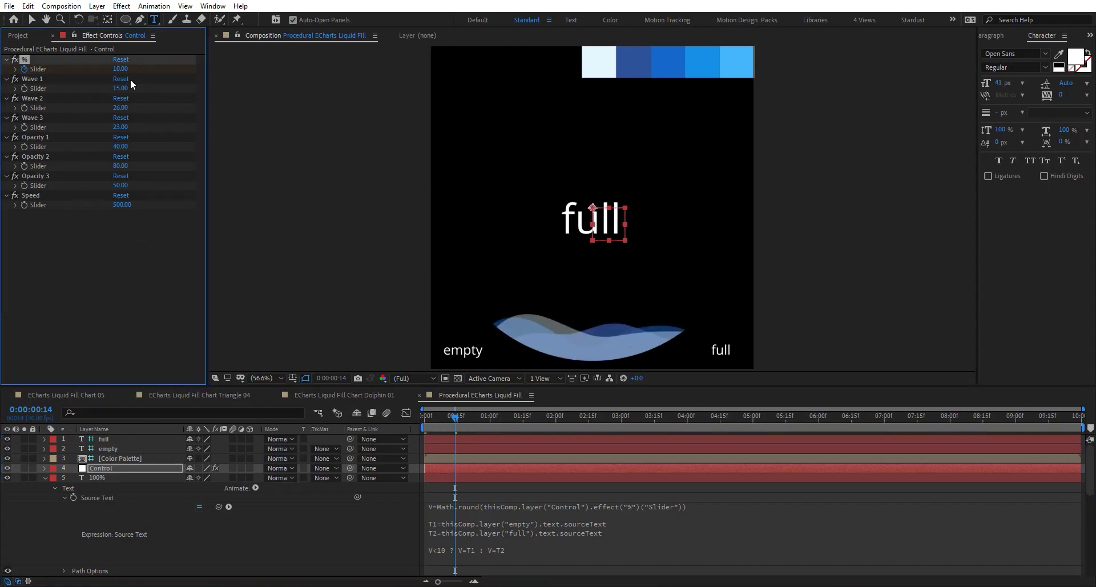
pyautogui.moveTo(455, 417); pyautogui.dragTo(486, 418)
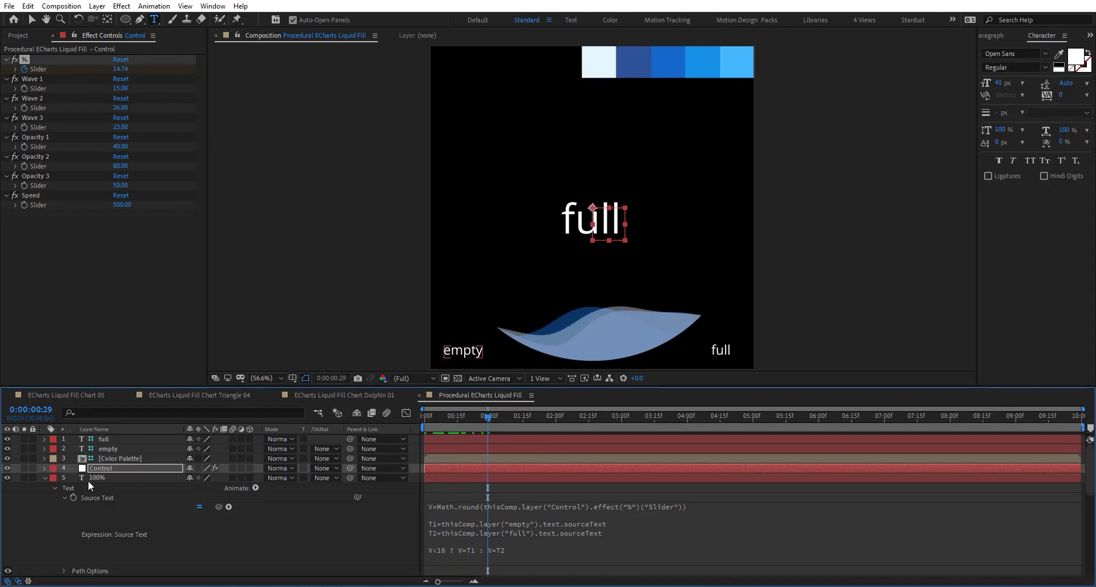
# Reveal the Control layer's keyframes and delete the % slider keyframe at 0:00:00:14.
pyautogui.click(107, 468)
pyautogui.press('y')
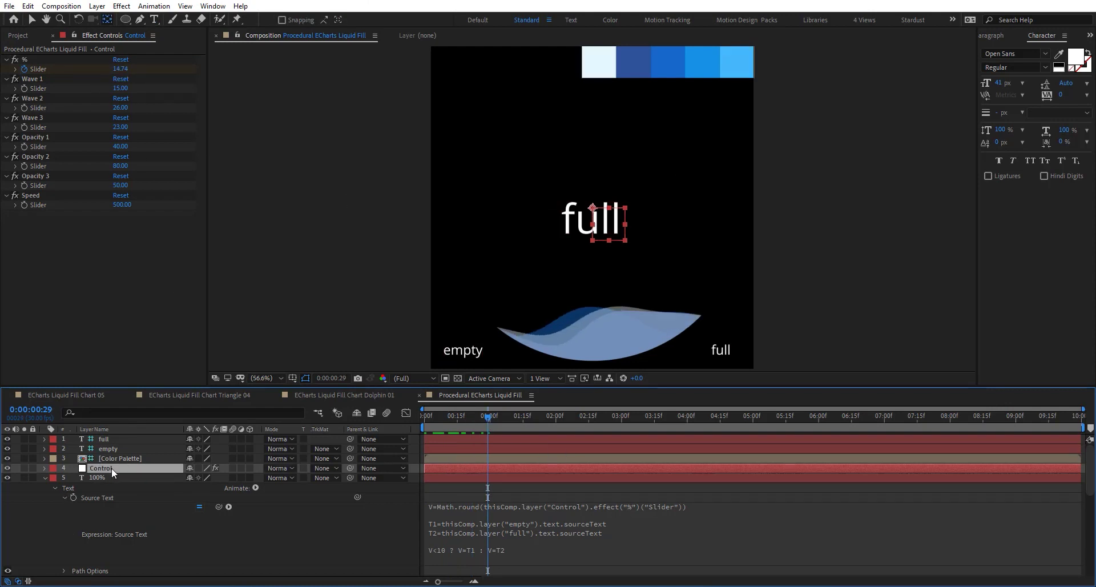
pyautogui.press('u')
pyautogui.click(455, 487)
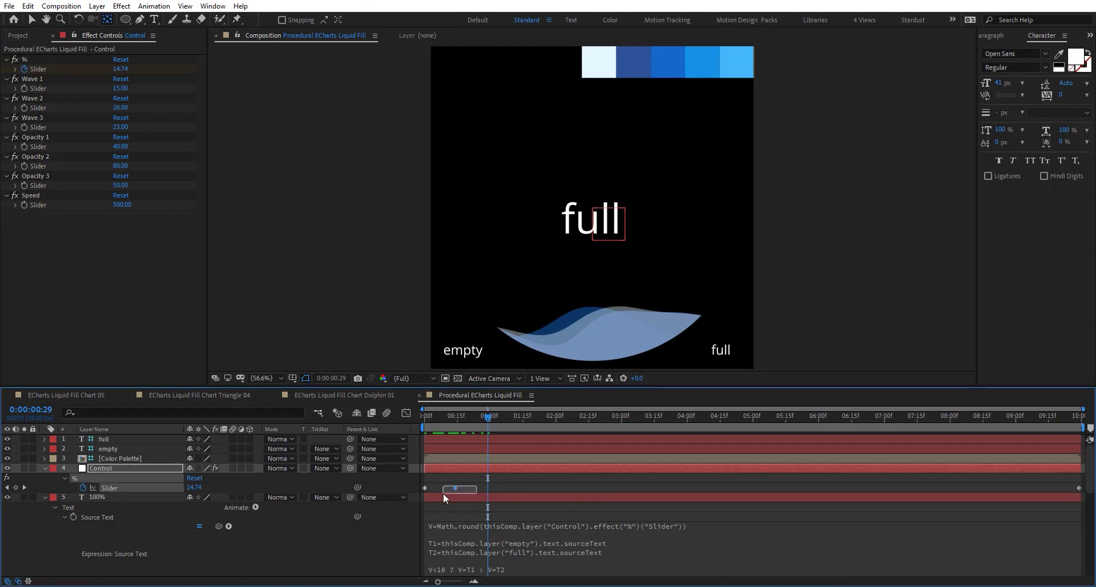
pyautogui.press('Delete')
# Extend the 100% layer's condition to "V<10 ? V=T1 : ( V>90 ? V=T2 : V=V )" and scrub the timeline to check it.
pyautogui.scroll(-1, 429, 522)
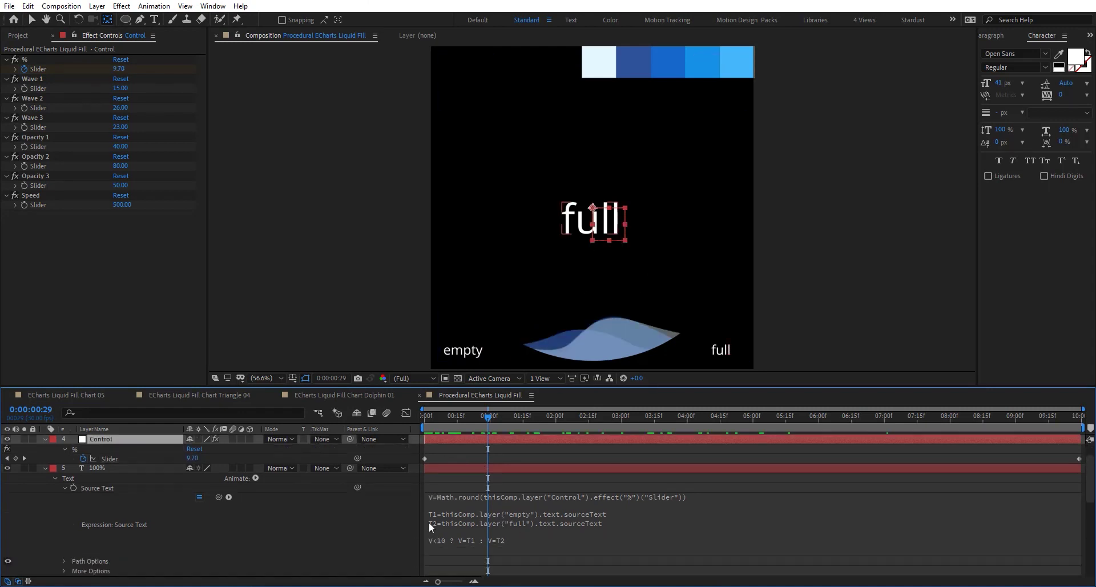
pyautogui.click(500, 541)
pyautogui.click(540, 545)
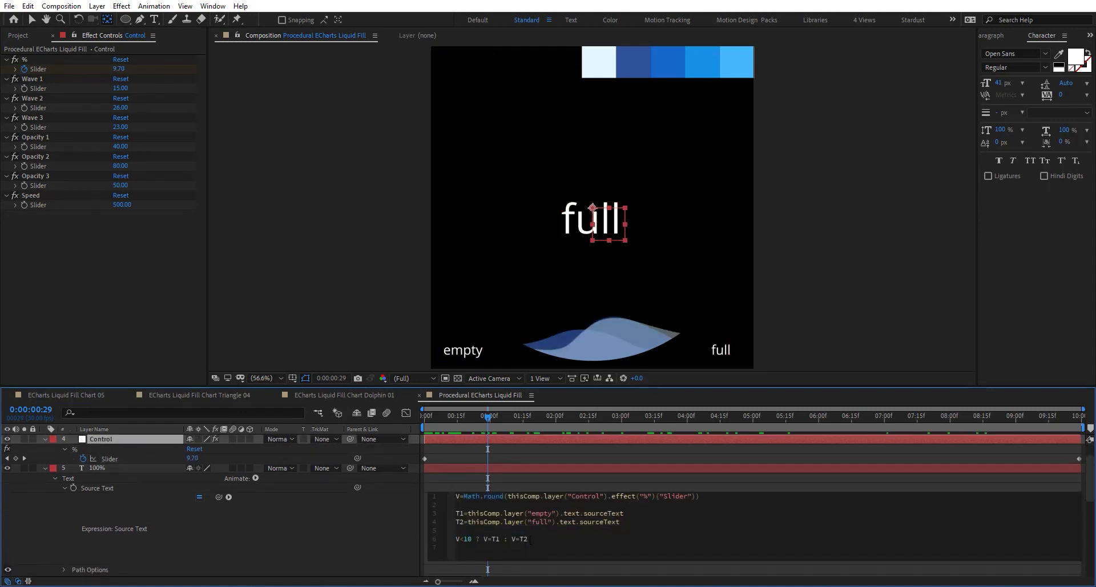
pyautogui.write('(')
pyautogui.press('Delete')
pyautogui.press('Right')
pyautogui.press('Right')
pyautogui.press('Delete')
pyautogui.press('Delete')
pyautogui.write('90 ? V=T2 : V')
pyautogui.press('BackSpace')
pyautogui.write('=V )')
pyautogui.click(385, 541)
pyautogui.moveTo(490, 420); pyautogui.dragTo(994, 422)
pyautogui.moveTo(1005, 421); pyautogui.dragTo(665, 422)
# Remove all keyframes from the Control layer's % slider and lower its value to 24.79.
pyautogui.click(143, 436)
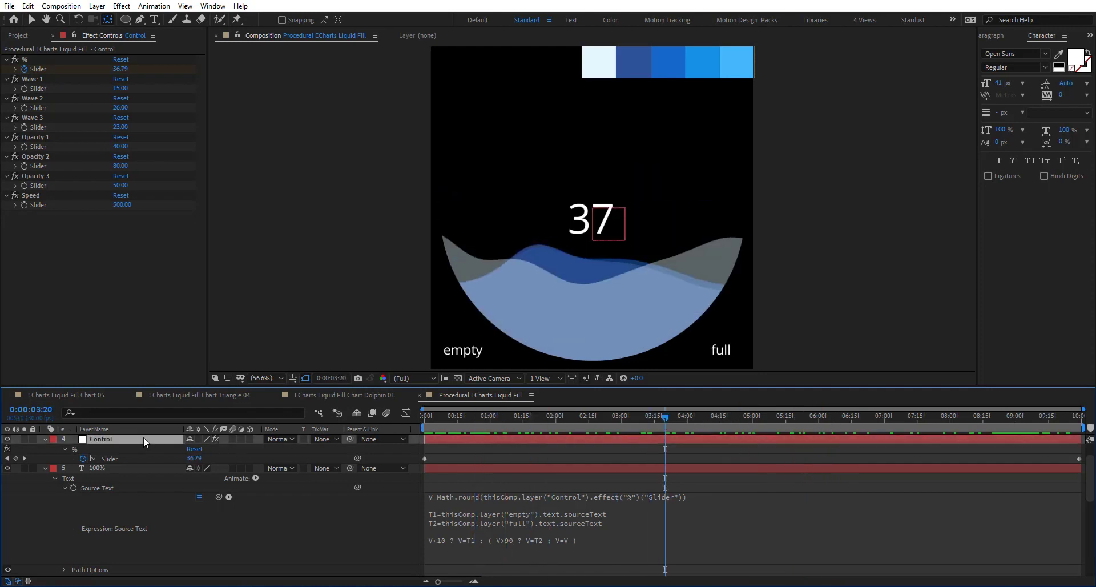
pyautogui.click(97, 458)
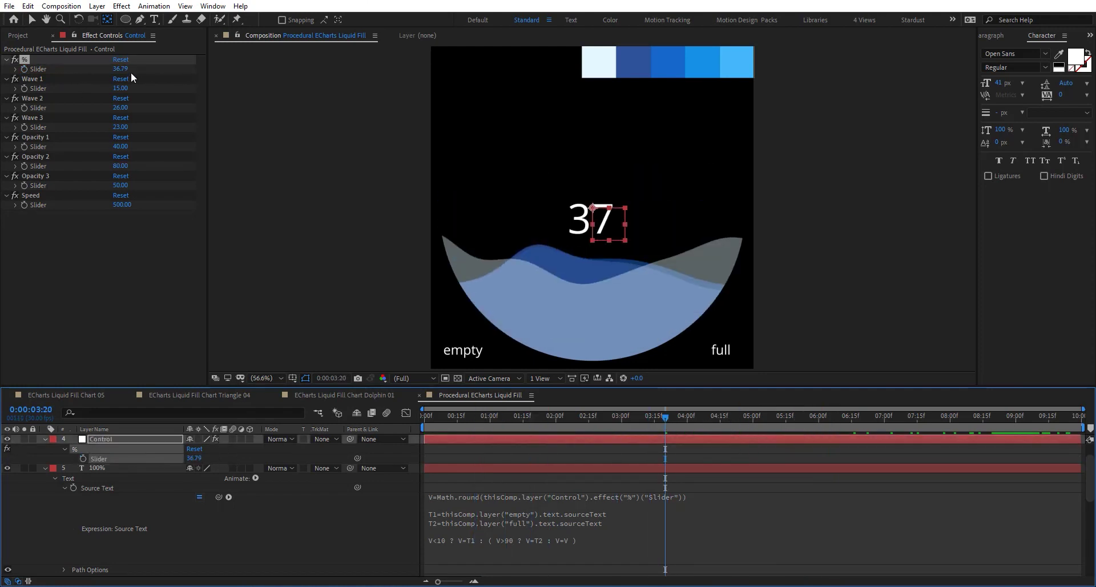
pyautogui.moveTo(122, 69)
pyautogui.mouseDown()
pyautogui.moveTo(146, 69)
pyautogui.moveTo(102, 69)
pyautogui.moveTo(123, 69)
pyautogui.mouseUp()
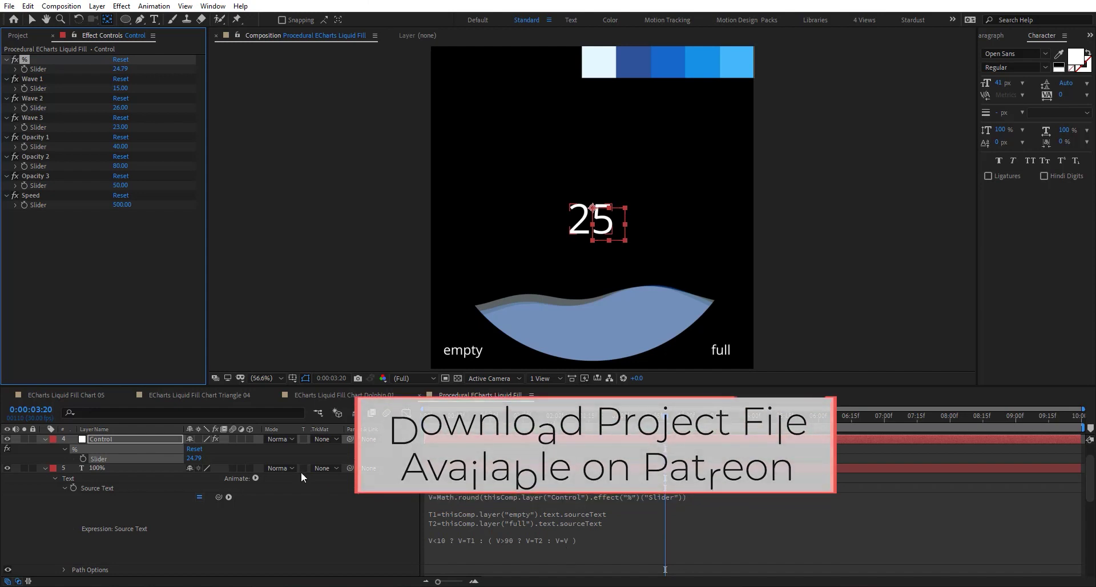
# Add a Slider Control effect to the Control layer and name it Min.
pyautogui.click(79, 293)
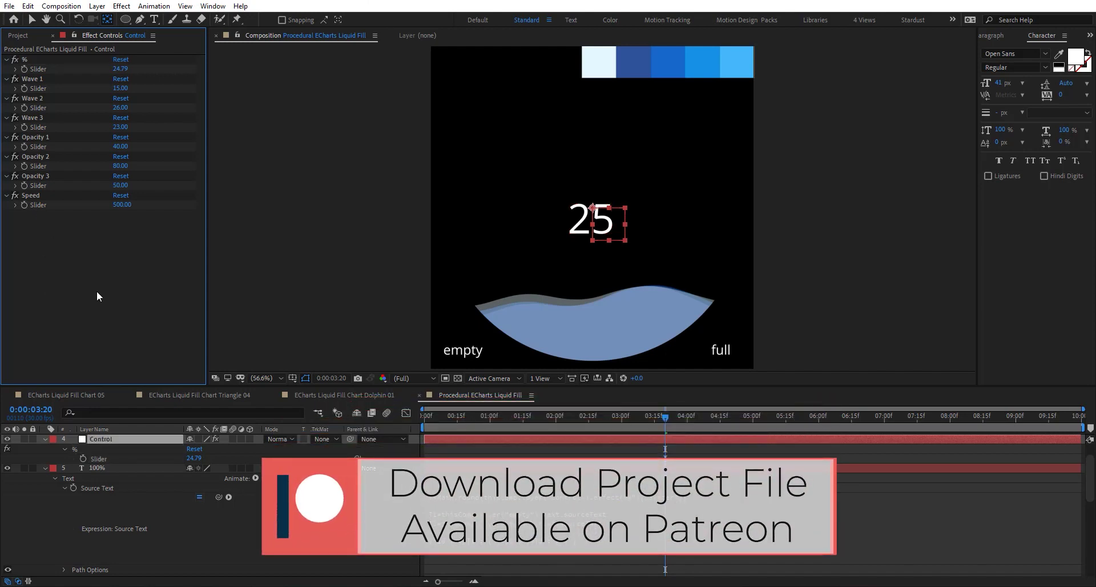
pyautogui.hotkey('ctrl', 'space')
pyautogui.write('slid')
pyautogui.press('Return')
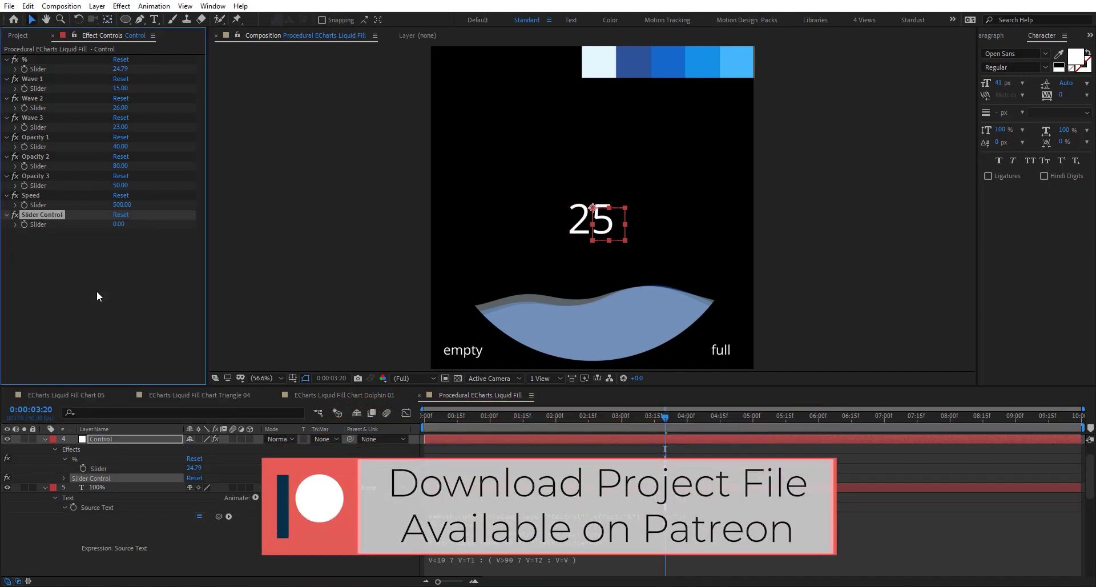
pyautogui.press('Return')
pyautogui.write('Min')
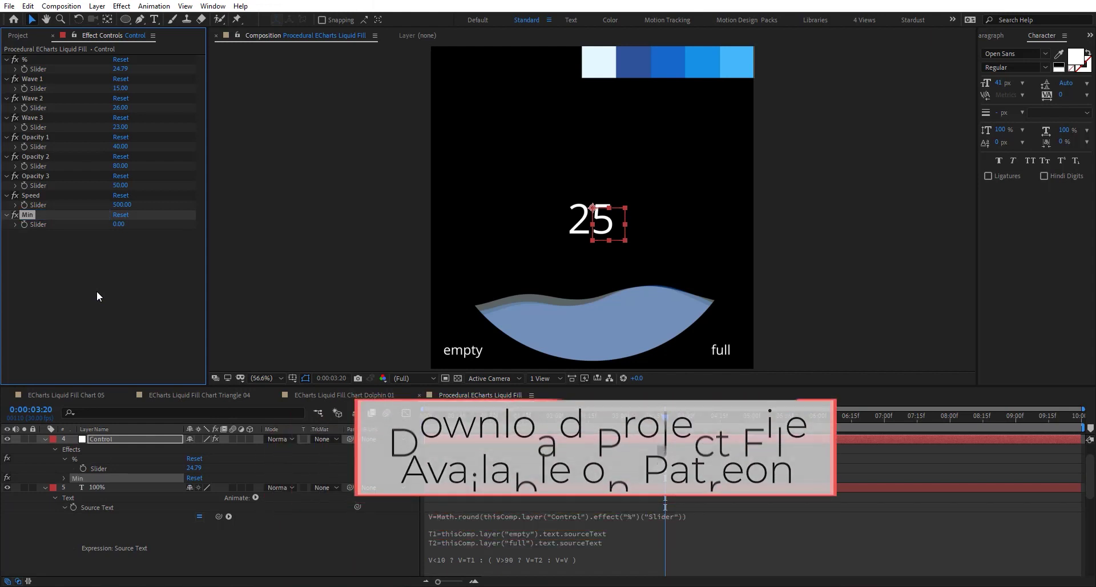
# Duplicate the Min slider on the Control layer and name the copy Max.
pyautogui.hotkey('ctrl', 'd')
pyautogui.press('Return')
pyautogui.write('Max')
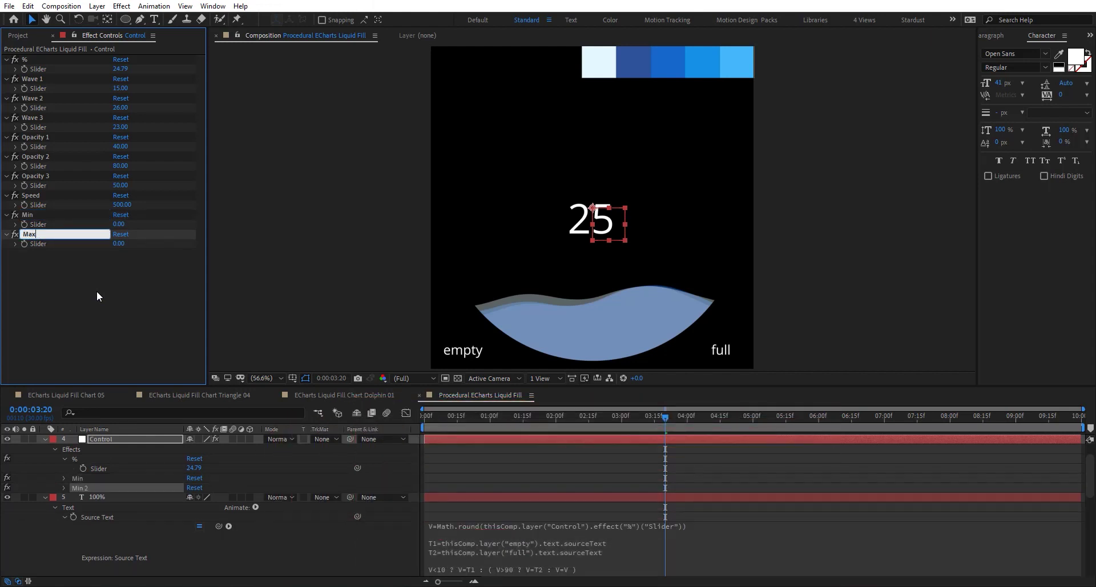
pyautogui.press('Return')
# In the 100% layer's Source Text expression, define m as the Control layer's Min slider, below the T2 line.
pyautogui.click(590, 552)
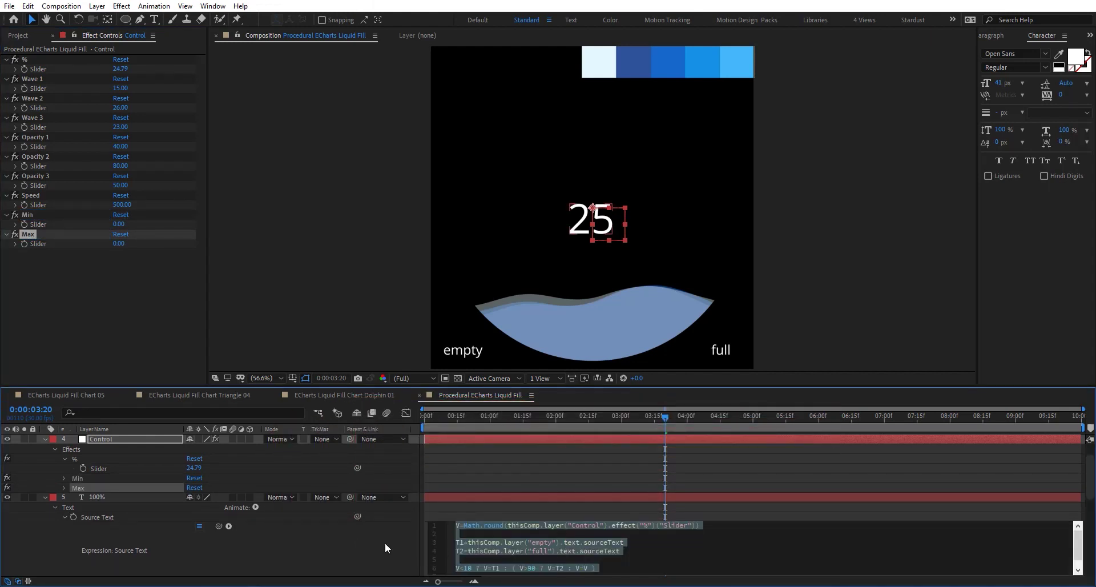
pyautogui.click(369, 540)
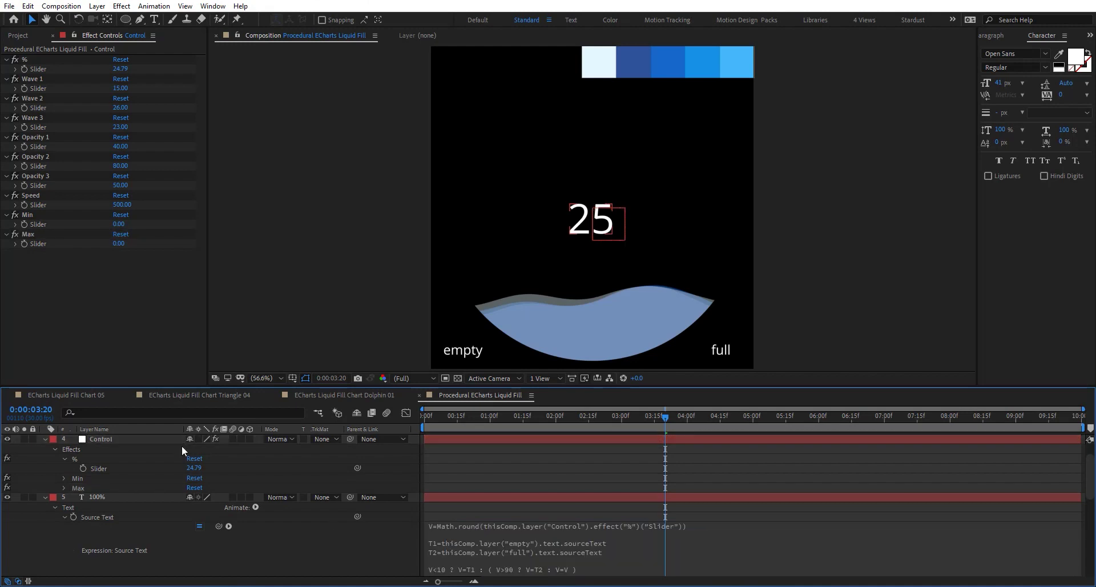
pyautogui.click(46, 439)
pyautogui.scroll(-2, 669, 488)
pyautogui.click(619, 483)
pyautogui.click(628, 474)
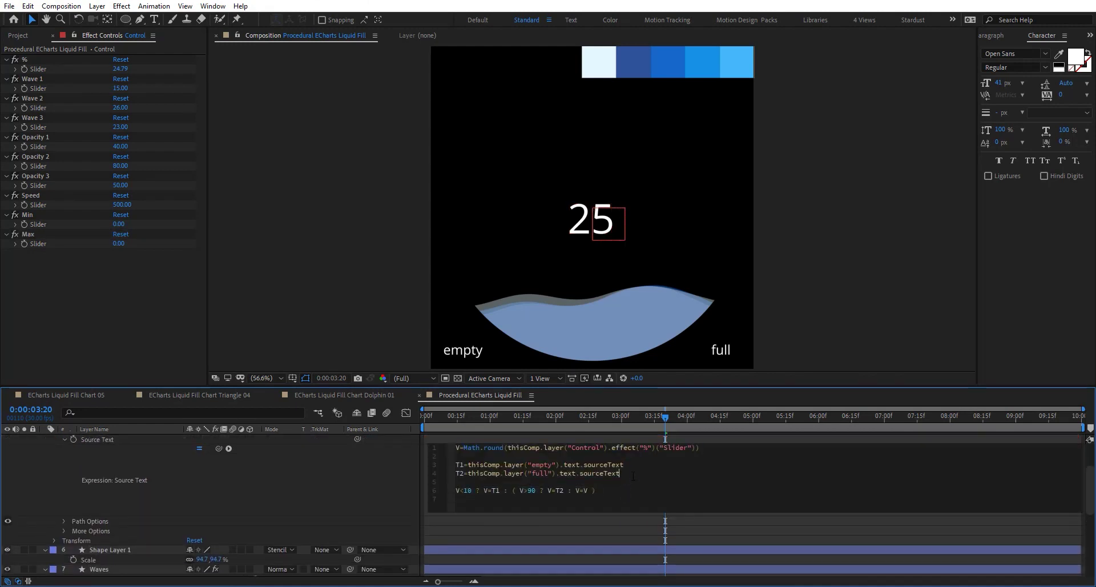
pyautogui.press('Return')
pyautogui.press('Return')
pyautogui.write('N')
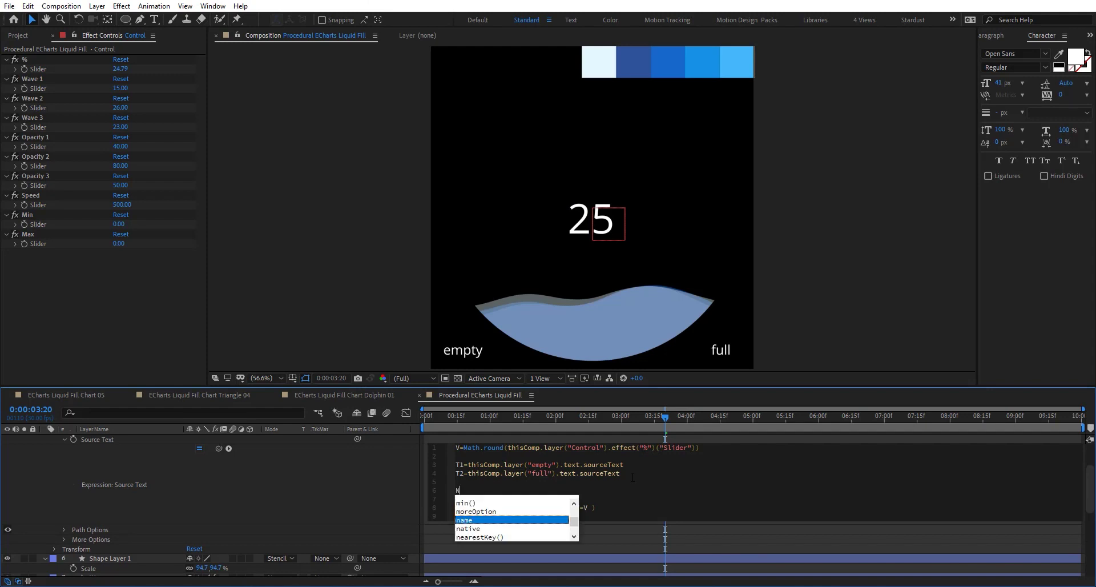
pyautogui.press('BackSpace')
pyautogui.write('m')
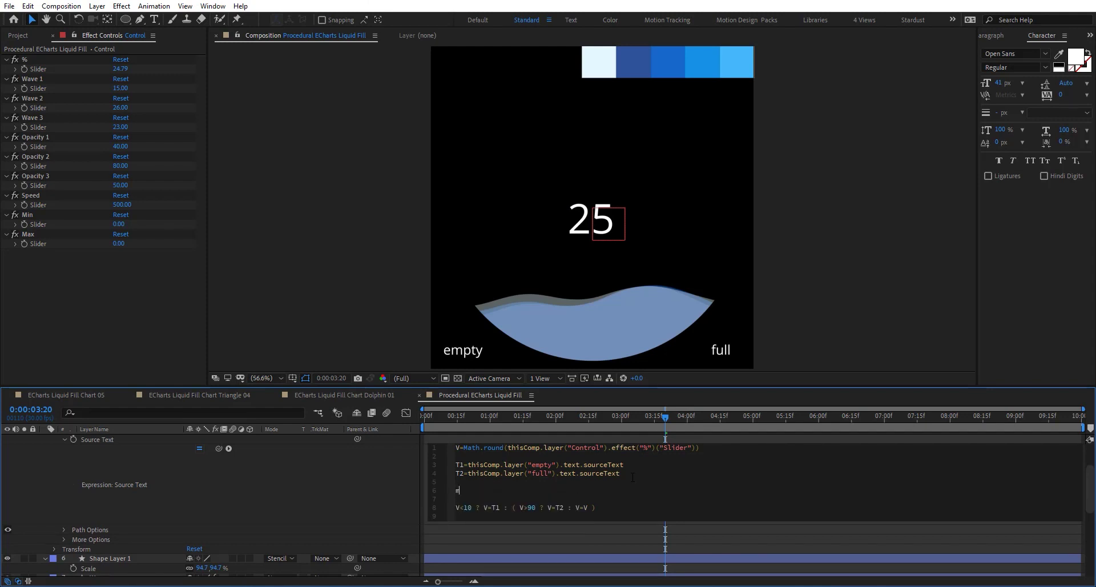
pyautogui.write('=')
pyautogui.moveTo(218, 448); pyautogui.dragTo(38, 225)
# Add a line to the expression that defines M as the Control layer's Max slider.
pyautogui.press('Return')
pyautogui.write('M=')
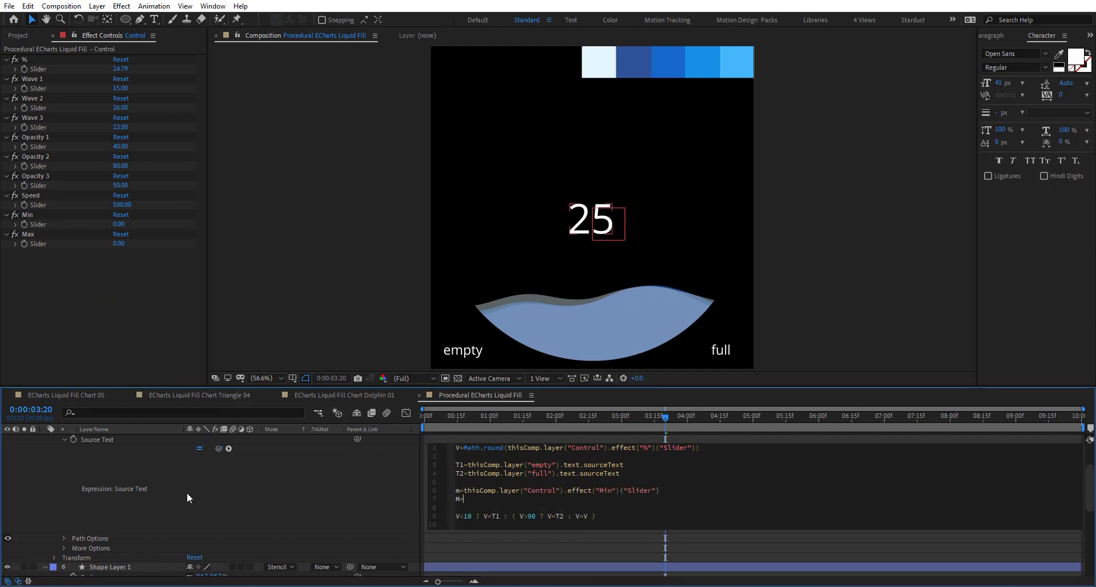
pyautogui.moveTo(220, 447); pyautogui.dragTo(56, 242)
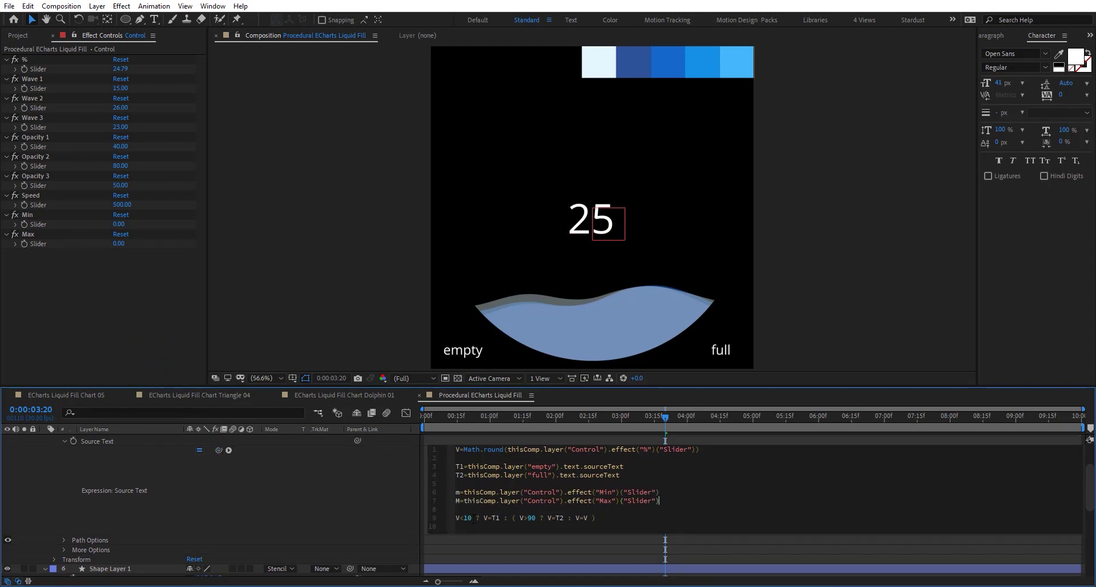
# Replace the fixed thresholds in the condition so it reads "V<m ? V=T1 : ( V>M ? V=T2 : V=V )".
pyautogui.press('BackSpace')
pyautogui.press('BackSpace')
pyautogui.write('m')
pyautogui.press('BackSpace')
pyautogui.press('Delete')
pyautogui.write('M')
pyautogui.click(351, 512)
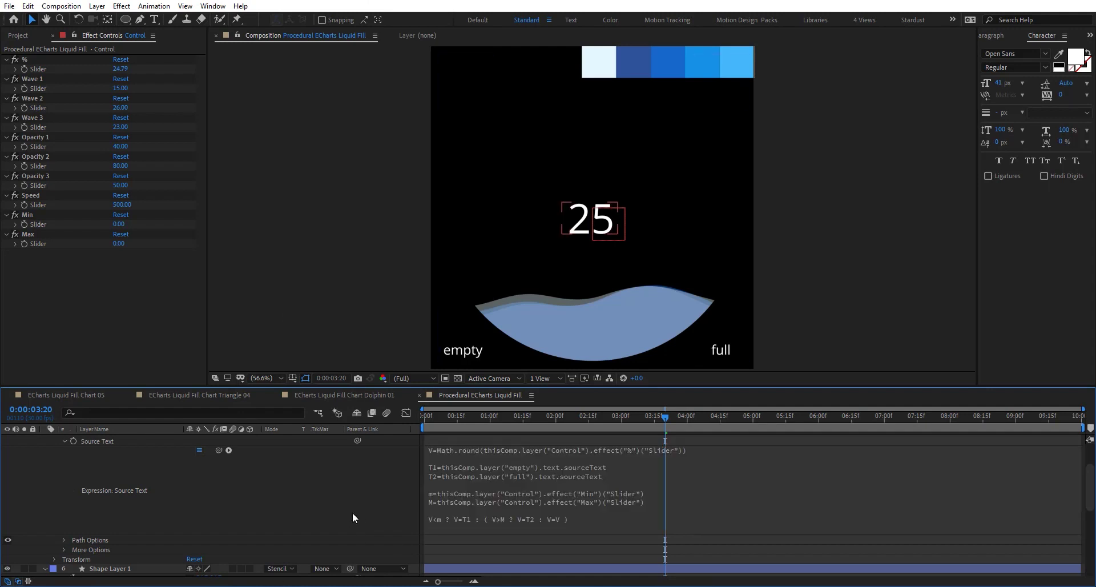
# Set the Control layer's Min slider to 20 and its Max slider to 80.
pyautogui.click(117, 225)
pyautogui.write('20')
pyautogui.press('Return')
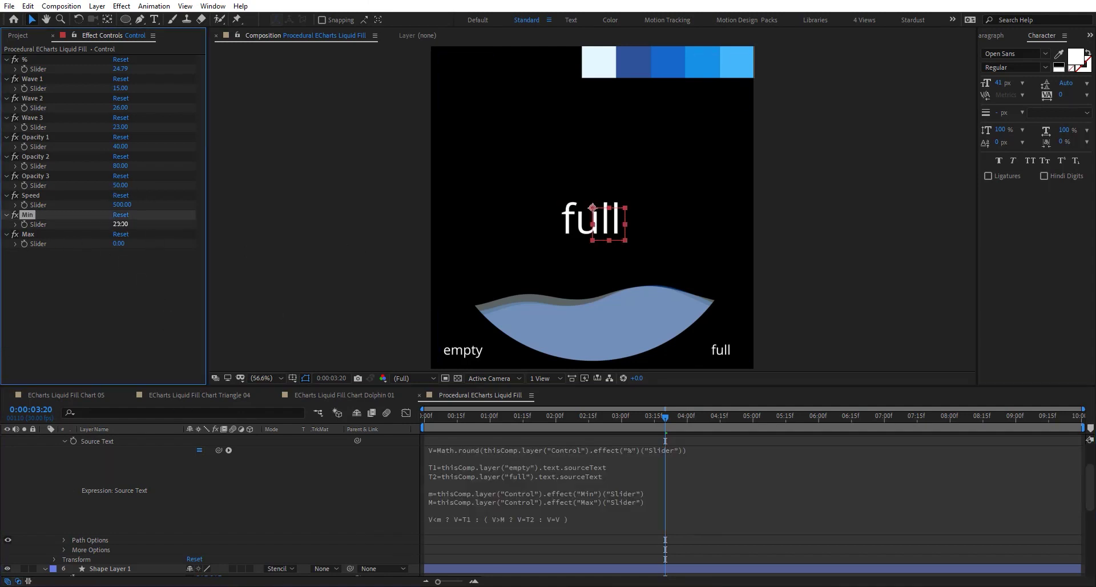
pyautogui.click(116, 243)
pyautogui.press('Return')
# Preview the animation and vary the Control layer's % slider to test the thresholds, leaving it at 67.19.
pyautogui.moveTo(593, 420); pyautogui.dragTo(406, 418)
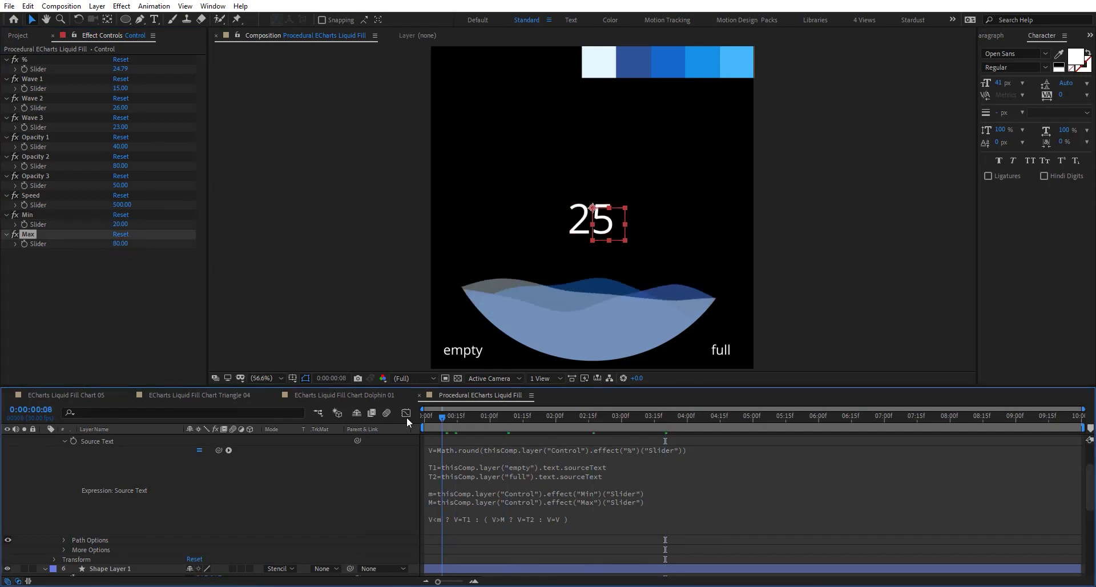
pyautogui.press('space')
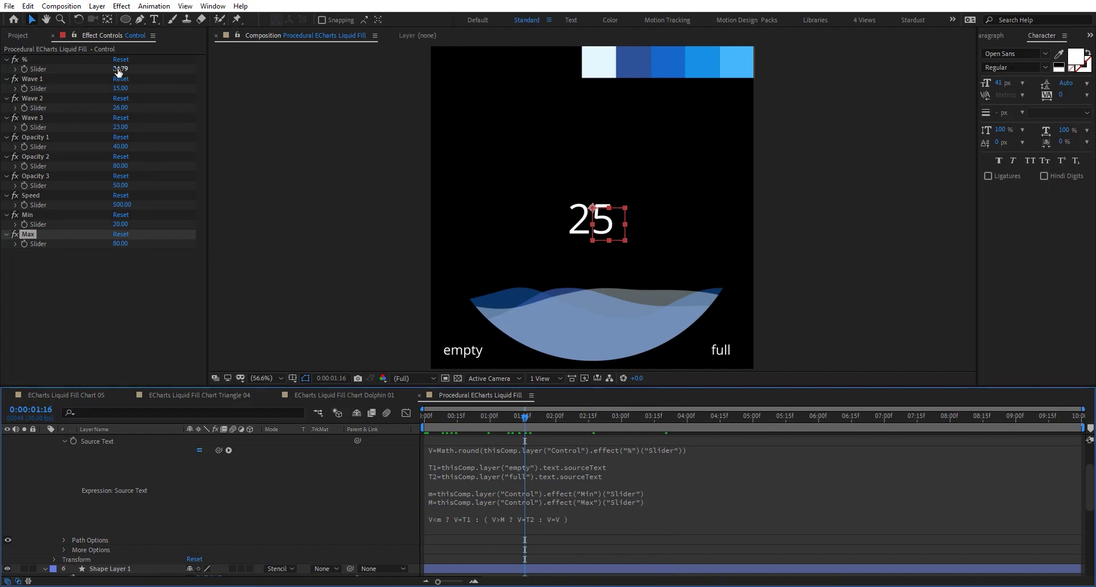
pyautogui.moveTo(119, 71); pyautogui.dragTo(351, 70)
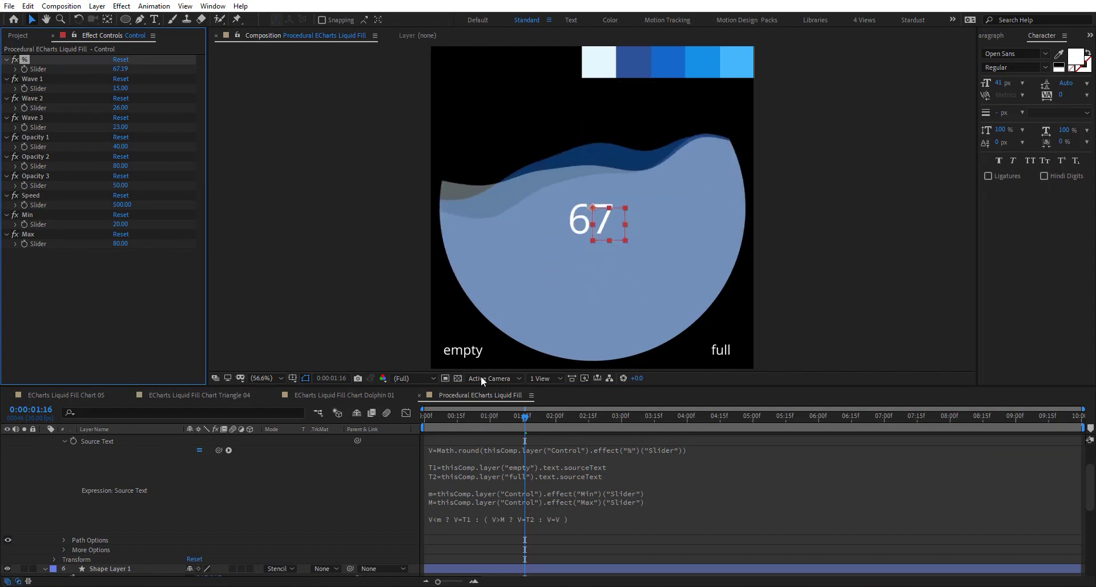
# Change the empty label's text to Min and the full label's text to Max.
pyautogui.doubleClick(477, 352)
pyautogui.write('Min')
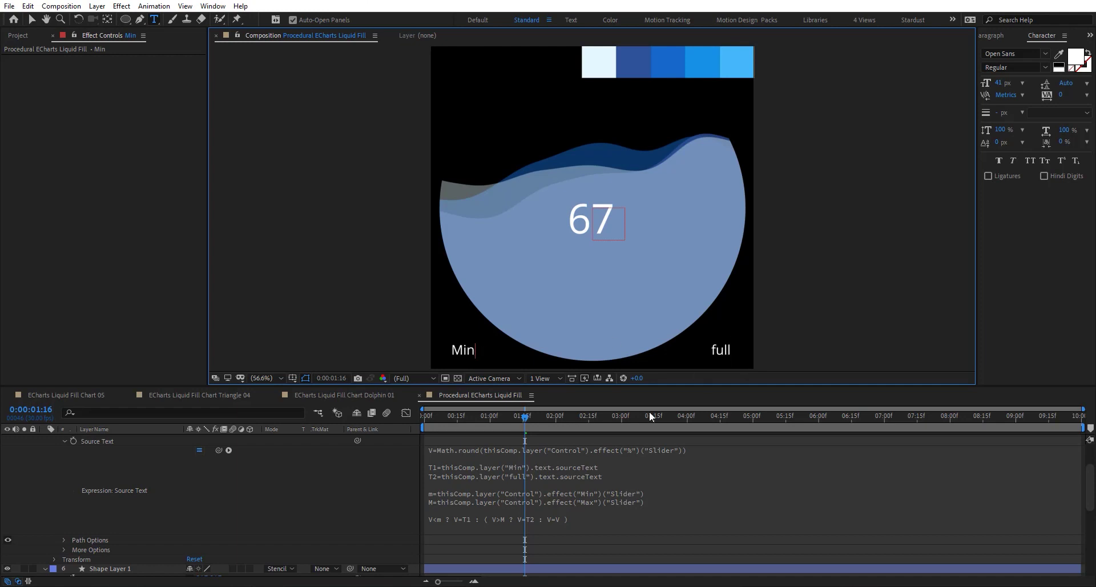
pyautogui.doubleClick(723, 350)
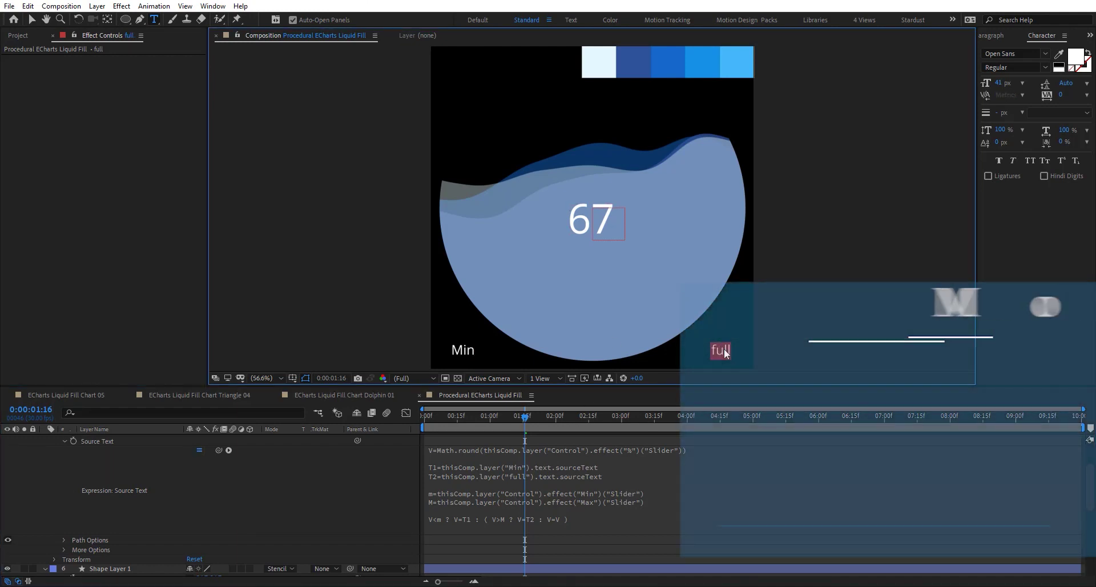
pyautogui.write('Max')
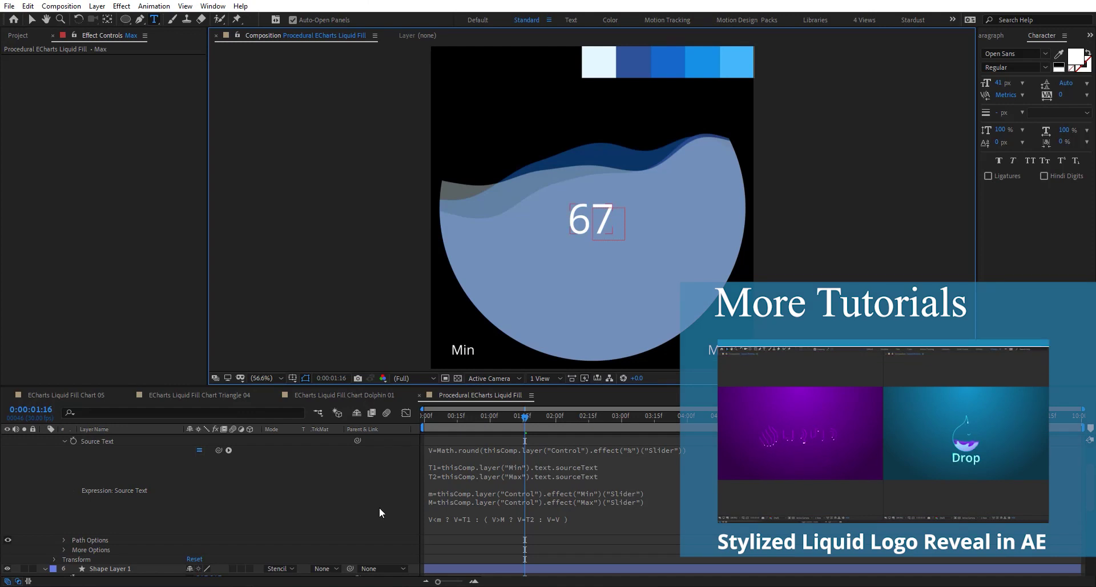
pyautogui.click(378, 506)
# Test the new labels by varying the Control layer's % slider, leaving it at 71.19, and scrub the timeline.
pyautogui.scroll(3, 125, 478)
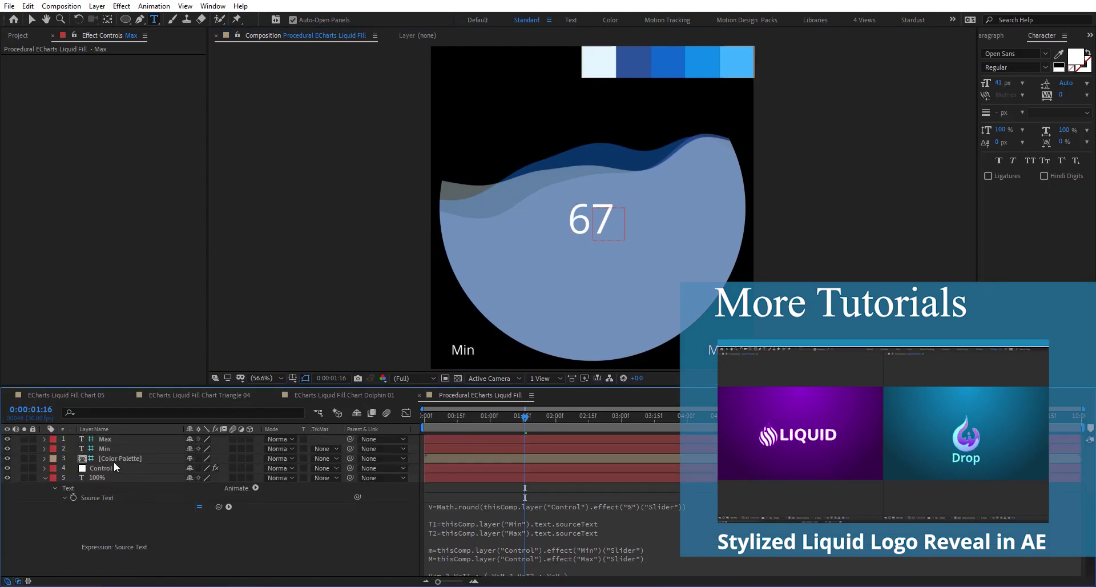
pyautogui.click(114, 463)
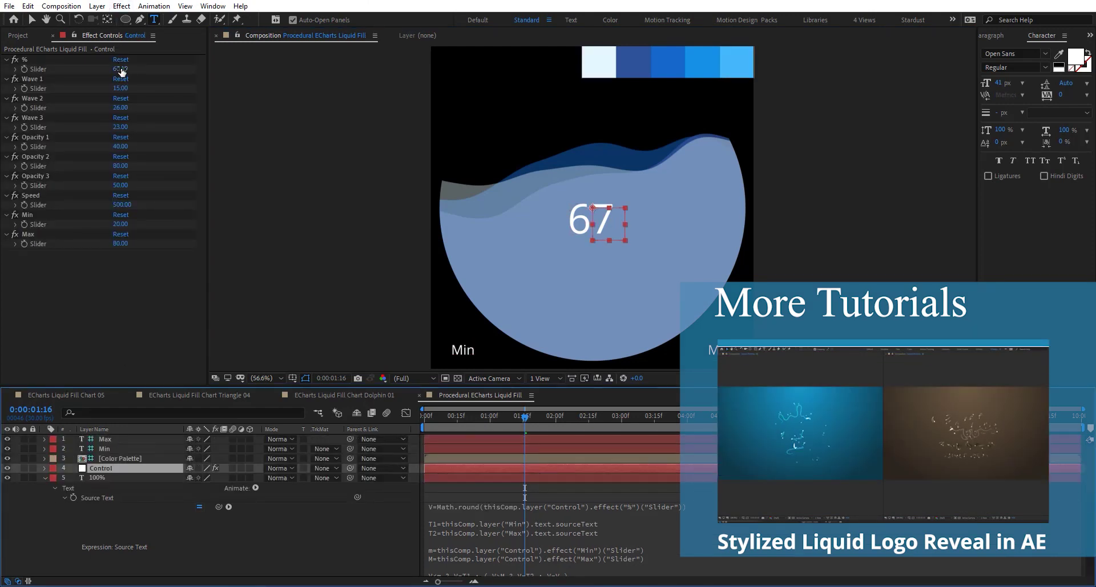
pyautogui.moveTo(119, 68); pyautogui.dragTo(149, 88)
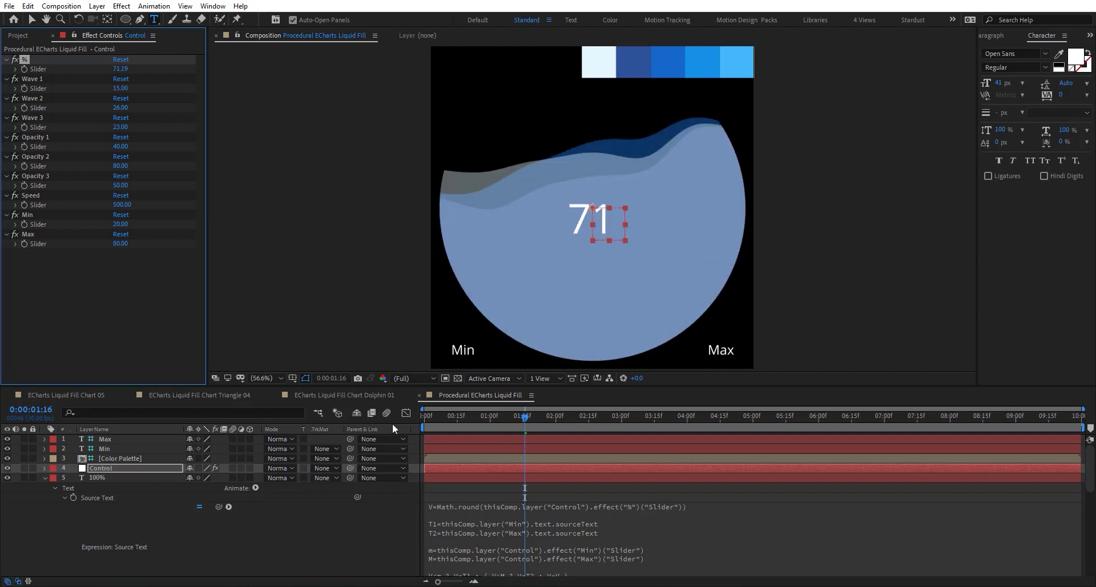
pyautogui.press('v')
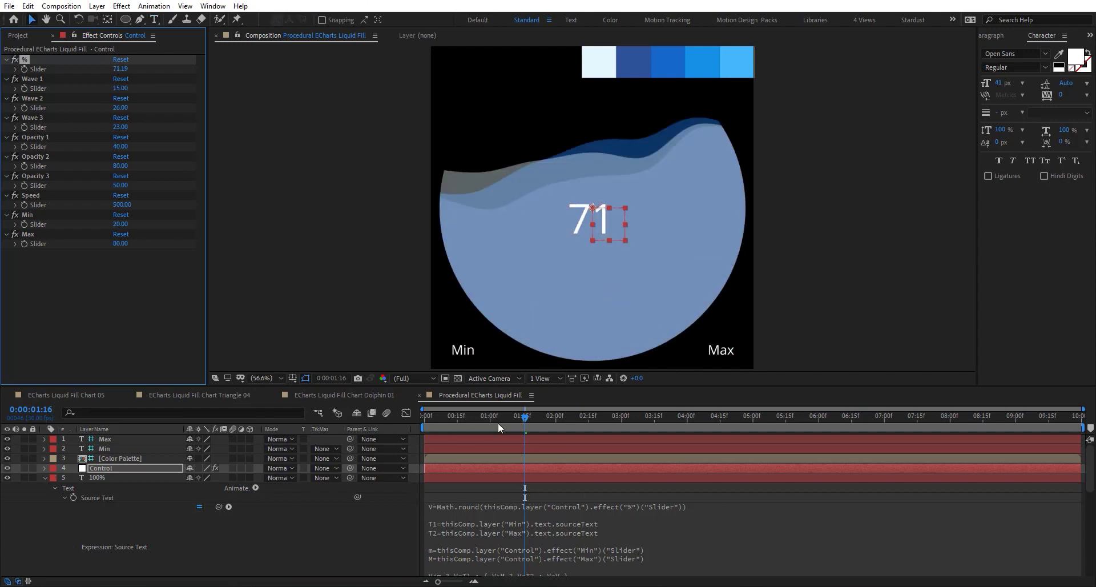
pyautogui.moveTo(497, 419); pyautogui.dragTo(554, 417)
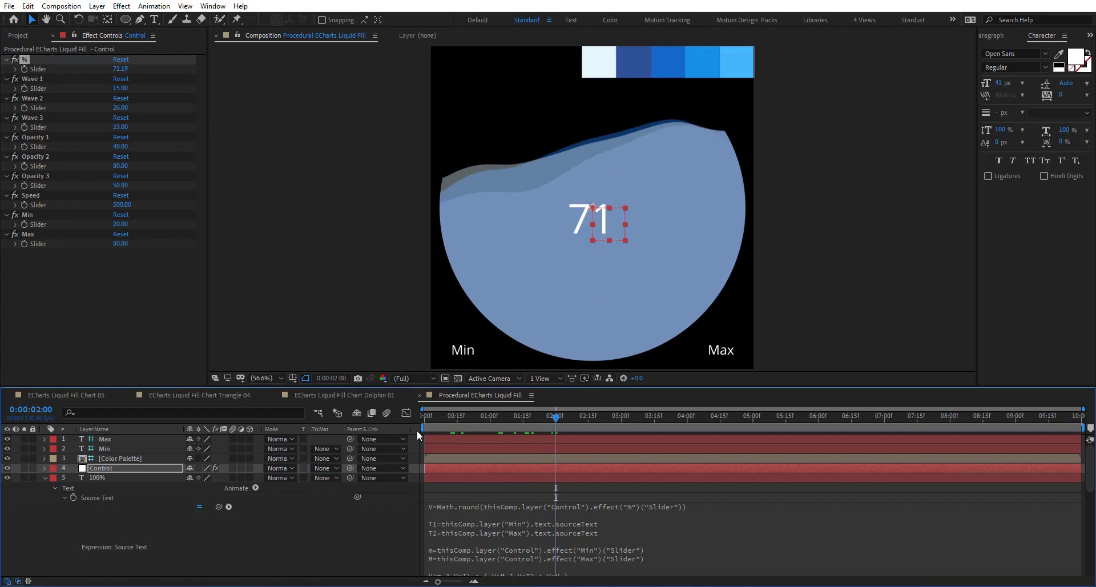
# Keyframe the Control layer's % slider at 0 on the composition's first frame.
pyautogui.moveTo(445, 412); pyautogui.dragTo(423, 413)
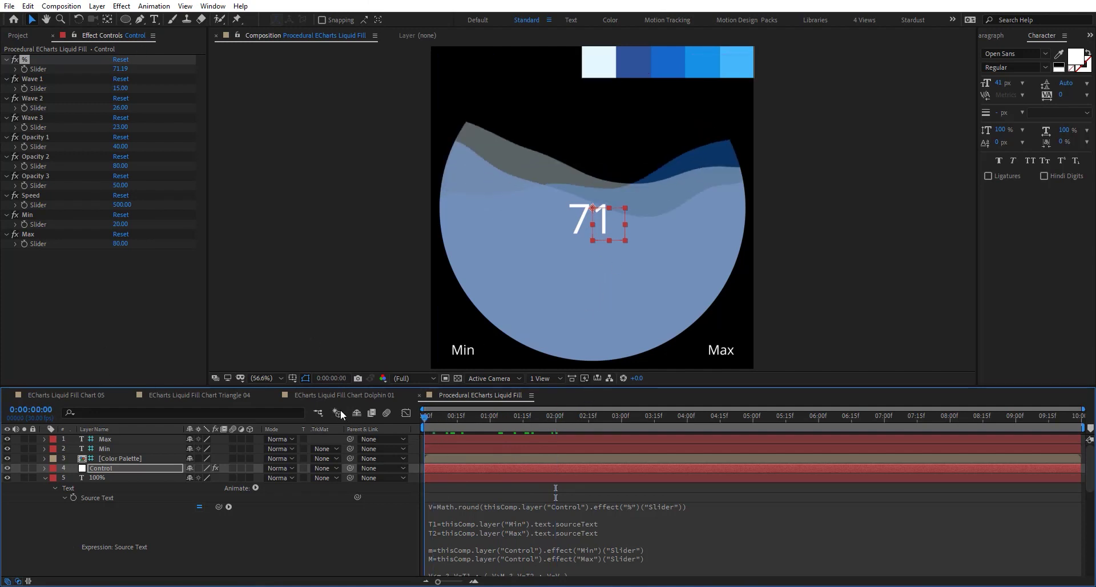
pyautogui.click(24, 68)
pyautogui.click(119, 69)
pyautogui.write('0')
pyautogui.press('Return')
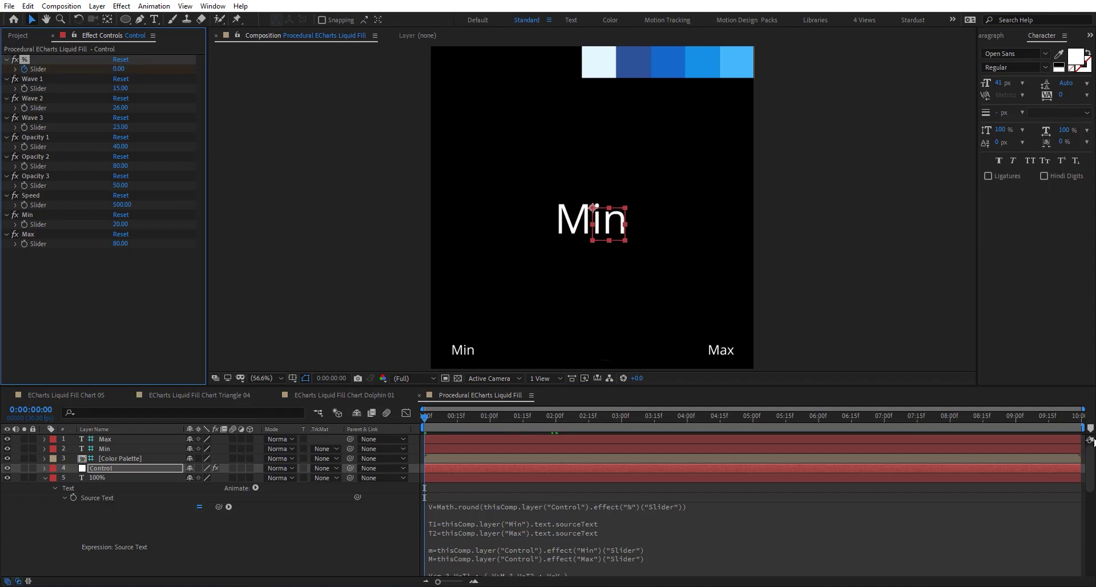
# Keyframe the % slider at 100 on the last frame, 0:00:09:29, and scrub back through the fill animation.
pyautogui.click(1080, 424)
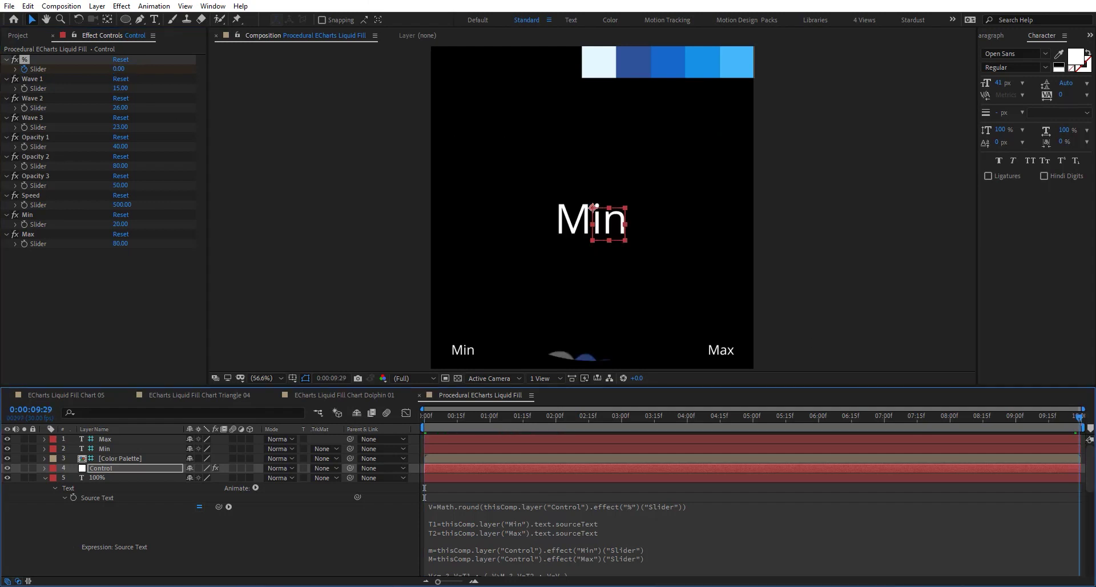
pyautogui.click(120, 70)
pyautogui.write('100')
pyautogui.press('Return')
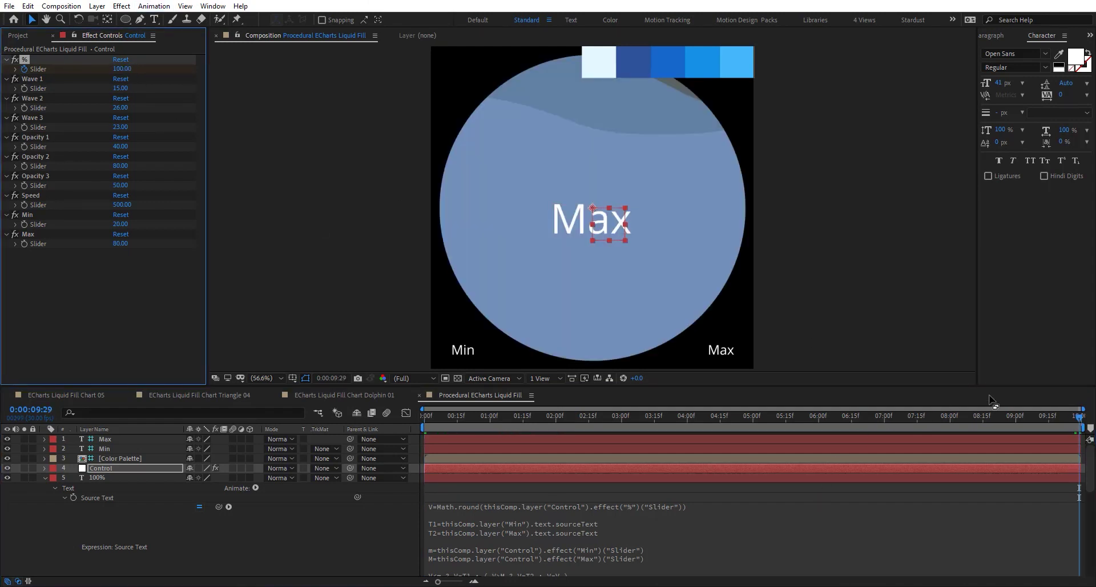
pyautogui.moveTo(1004, 413); pyautogui.dragTo(601, 444)
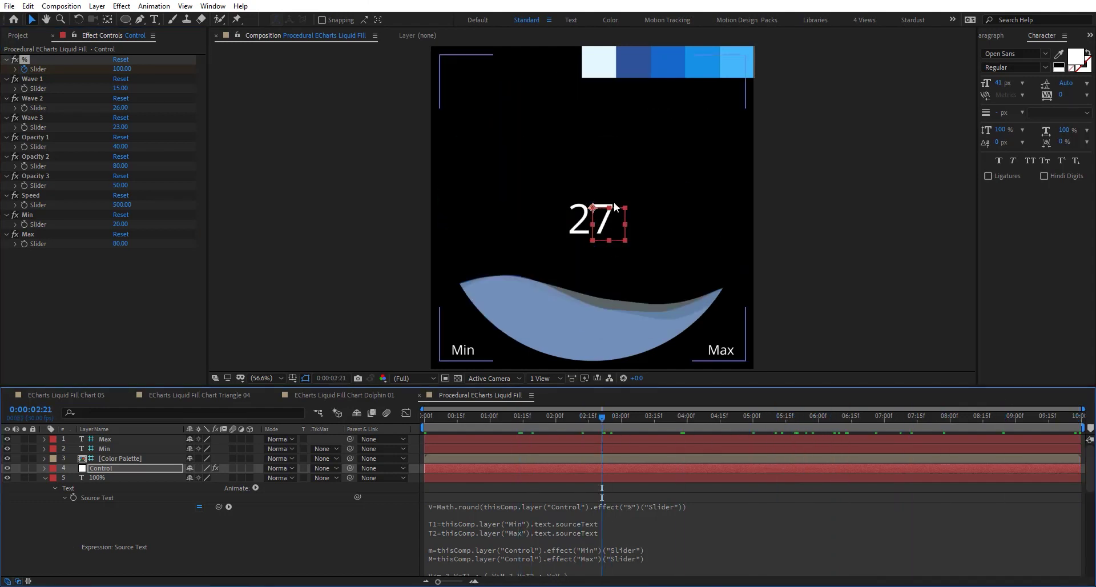
# Append a percent sign to the displayed number by changing the expression's last case to V=V+"%", and scrub from the start to check it.
pyautogui.click(341, 545)
pyautogui.scroll(-3, 645, 512)
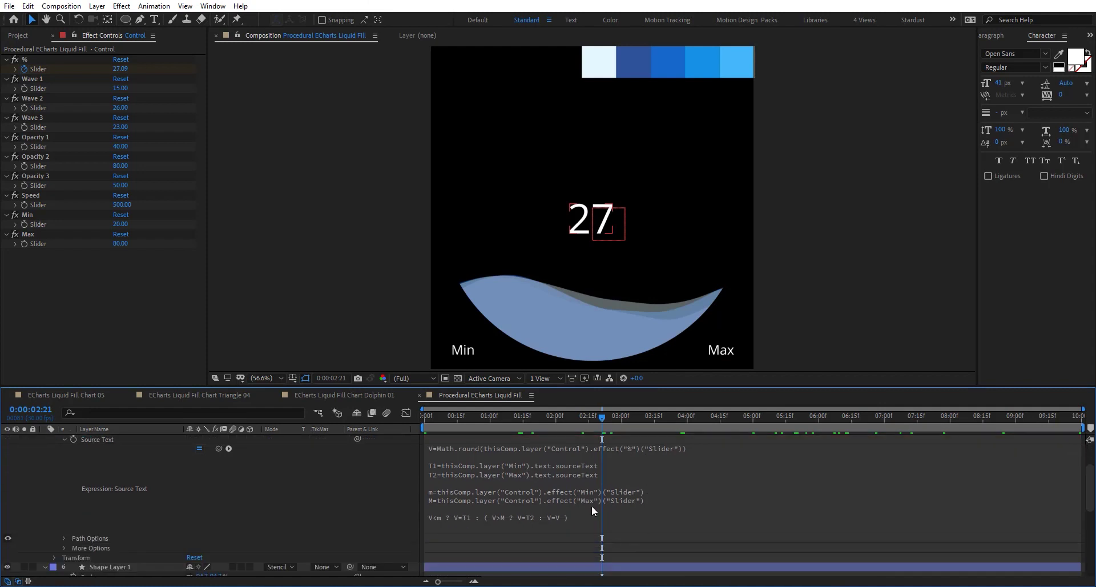
pyautogui.click(591, 505)
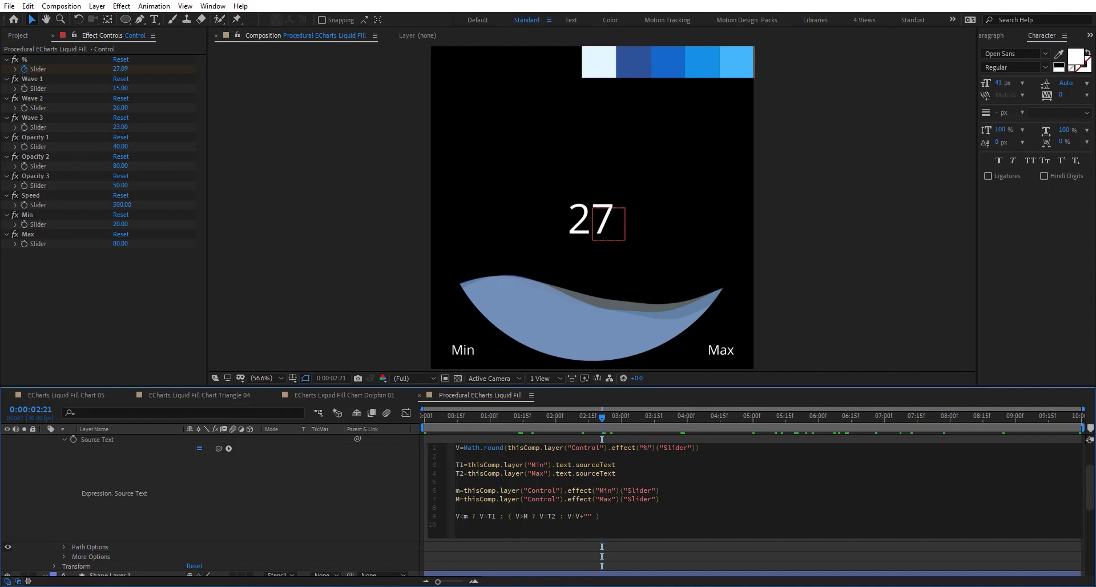
pyautogui.write('%')
pyautogui.click(390, 512)
pyautogui.click(420, 417)
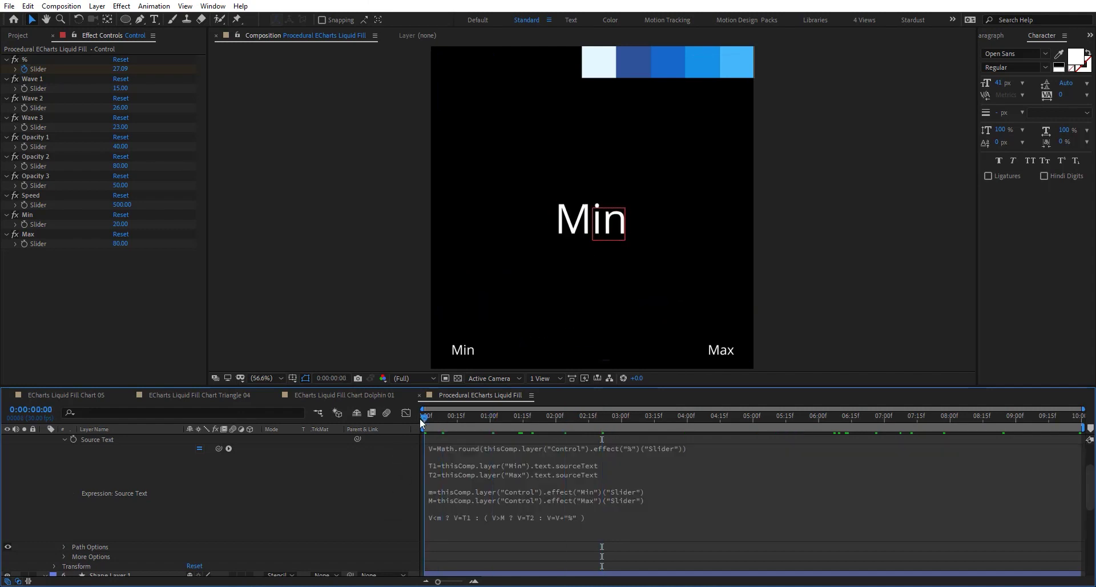
pyautogui.moveTo(419, 418); pyautogui.dragTo(681, 444)
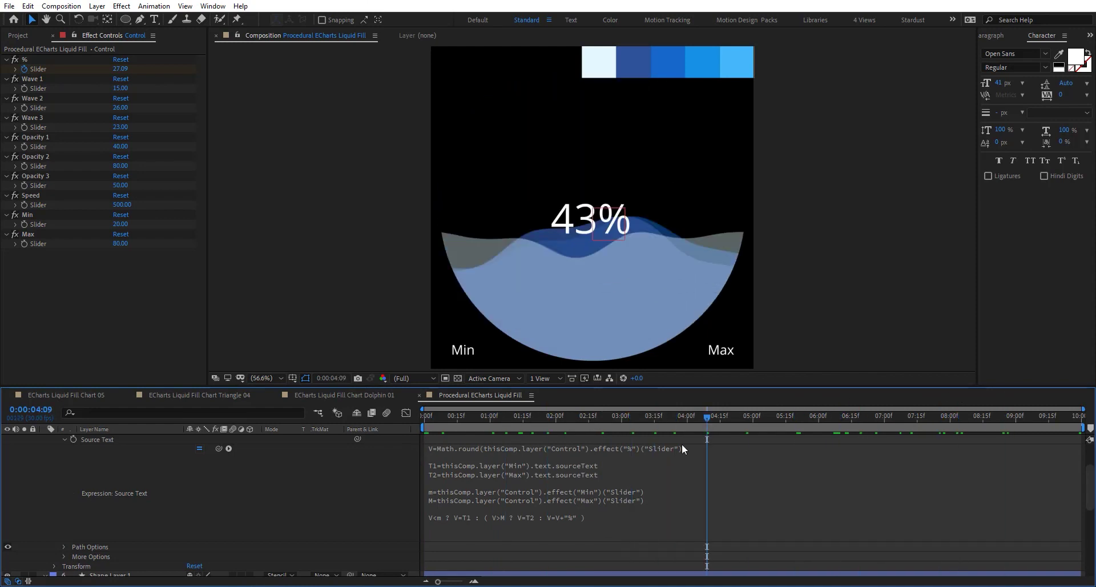
# Change the number's suffix in the expression to "m3".
pyautogui.click(594, 515)
pyautogui.click(593, 518)
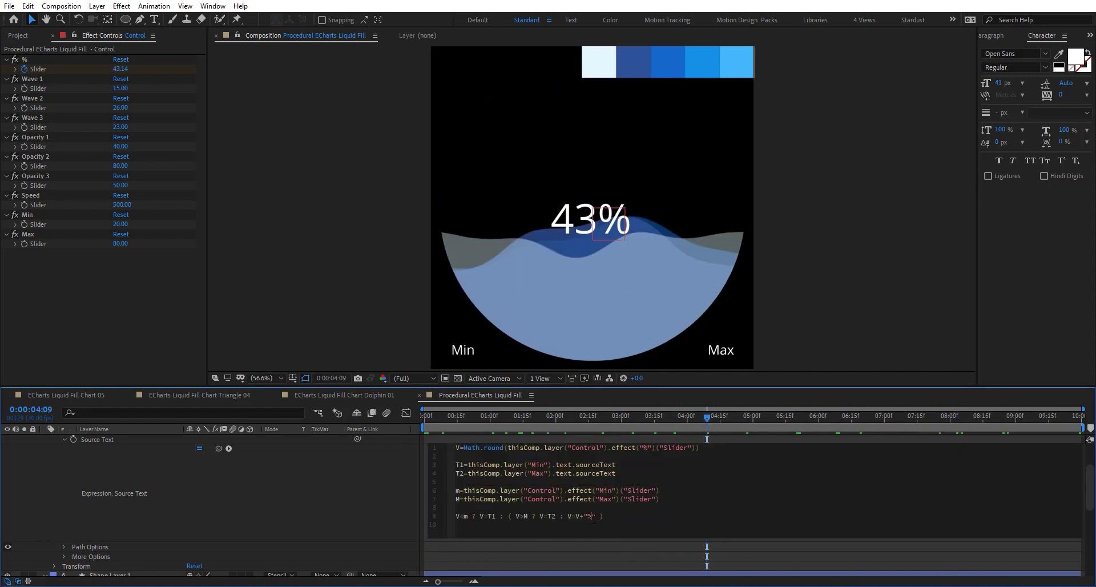
pyautogui.press('BackSpace')
pyautogui.write('m3')
pyautogui.click(372, 493)
# Change the expression's suffix back to "%".
pyautogui.click(585, 526)
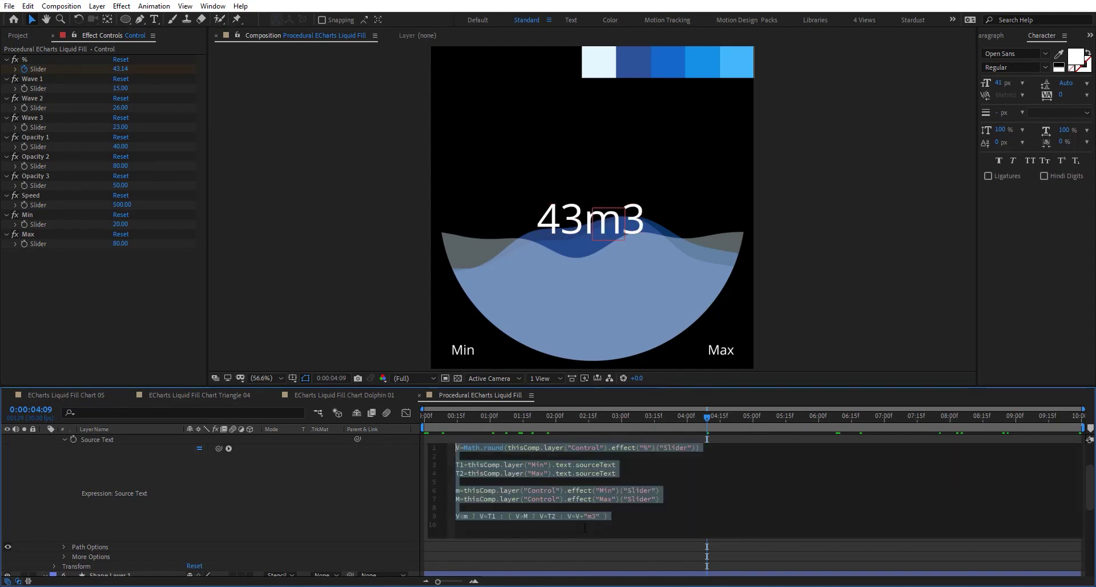
pyautogui.click(597, 510)
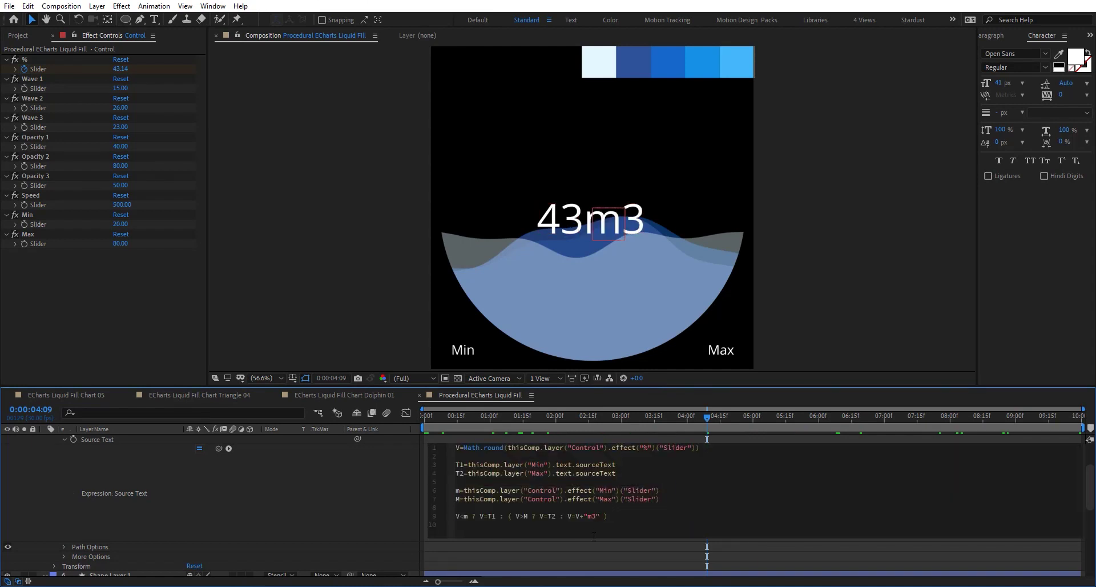
pyautogui.press('BackSpace')
pyautogui.press('BackSpace')
pyautogui.write('%')
pyautogui.click(342, 402)
# Examine the text in the Dolphin 01 and Triangle 04 compositions, then return to Procedural ECharts Liquid Fill.
pyautogui.click(341, 395)
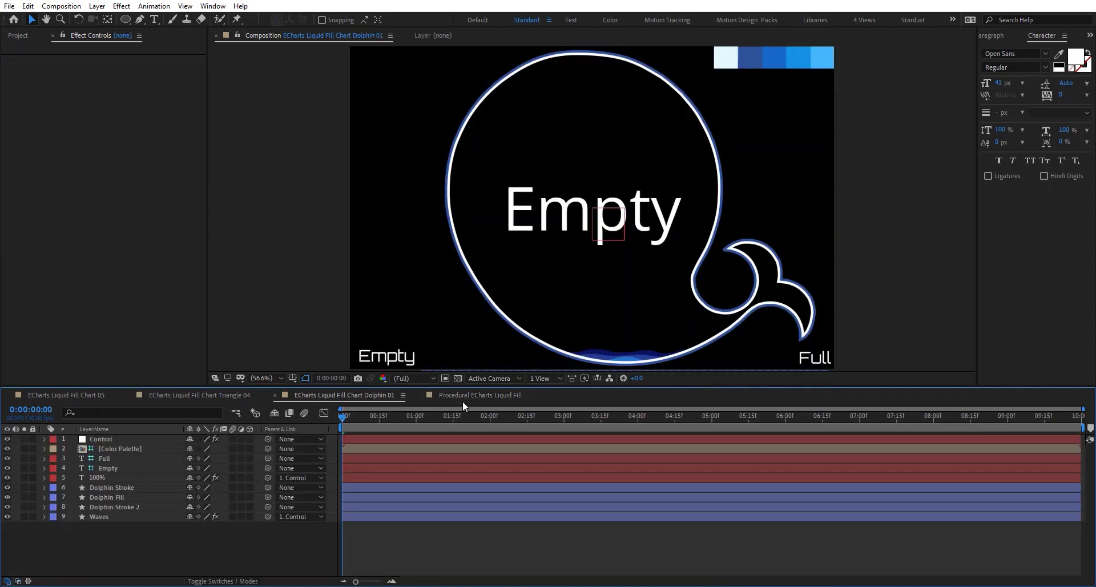
pyautogui.moveTo(495, 415); pyautogui.dragTo(634, 418)
pyautogui.click(175, 397)
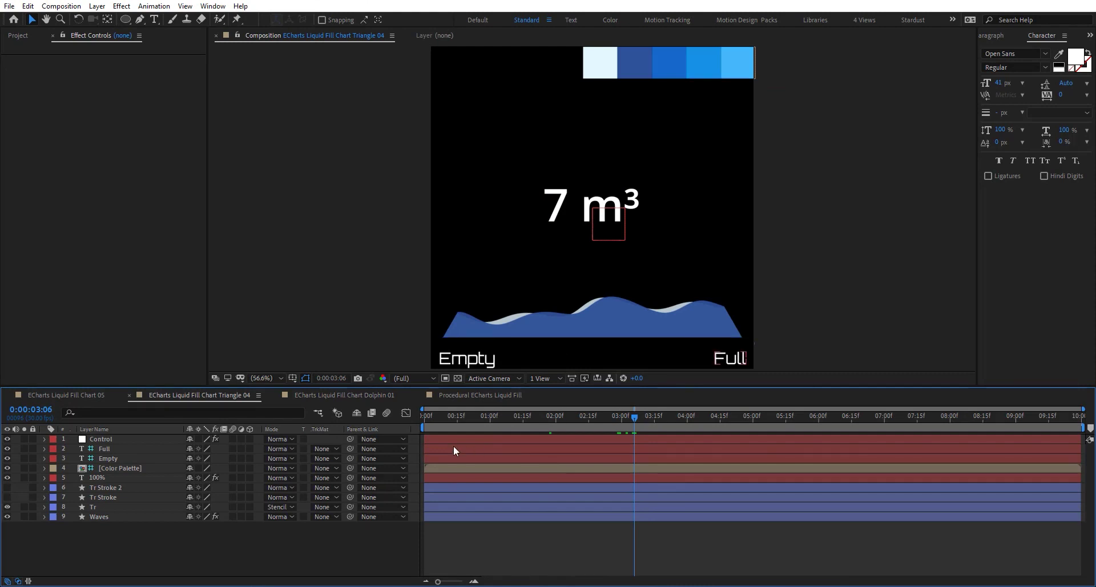
pyautogui.click(506, 392)
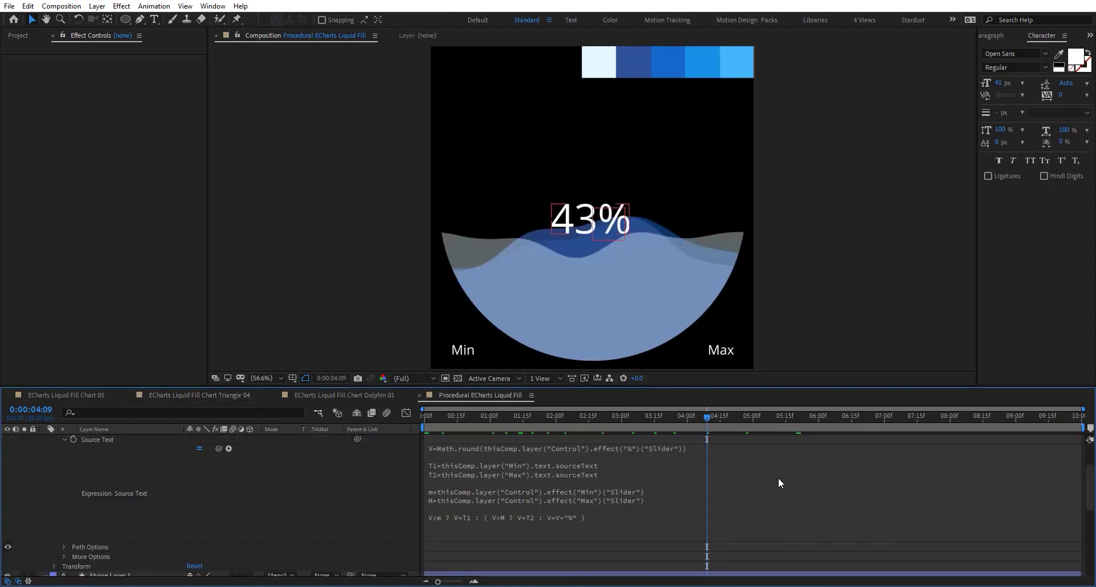
pyautogui.click(607, 515)
pyautogui.click(602, 516)
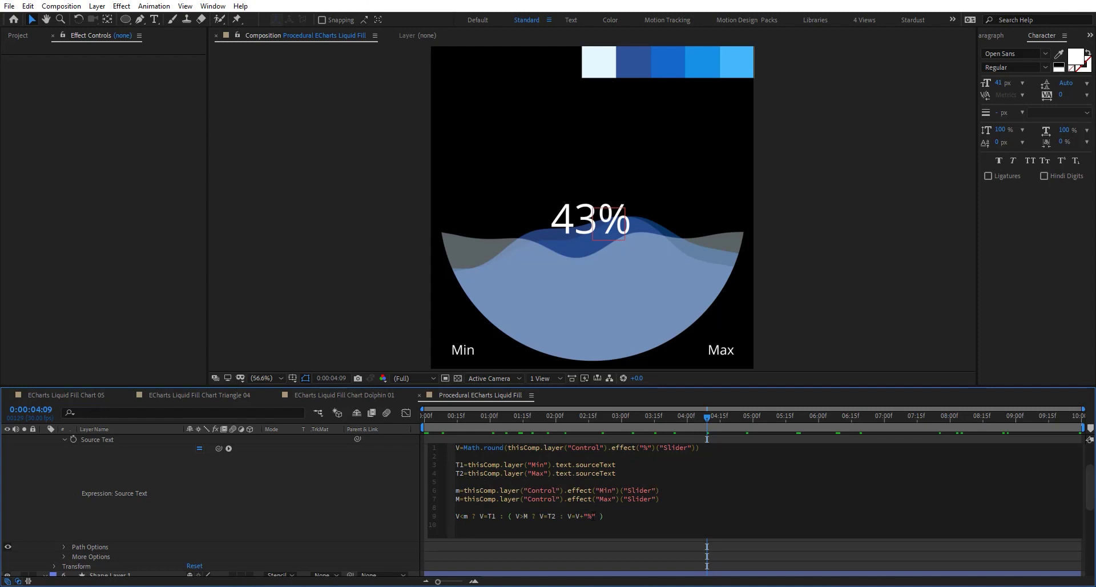
pyautogui.moveTo(616, 515); pyautogui.dragTo(408, 515)
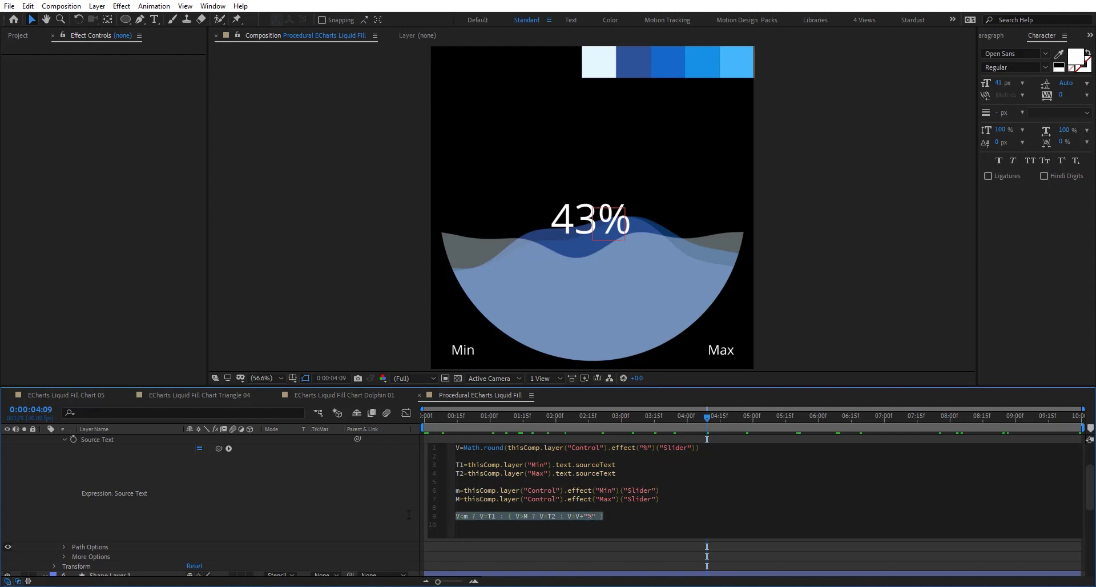
pyautogui.click(592, 516)
pyautogui.click(290, 494)
pyautogui.scroll(2, 329, 492)
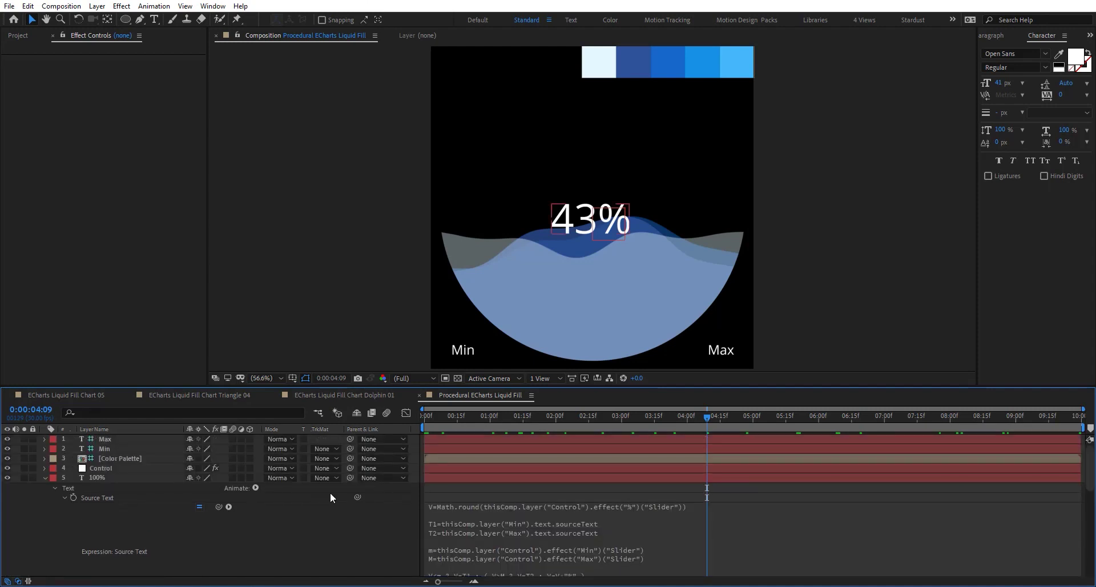
pyautogui.click(114, 477)
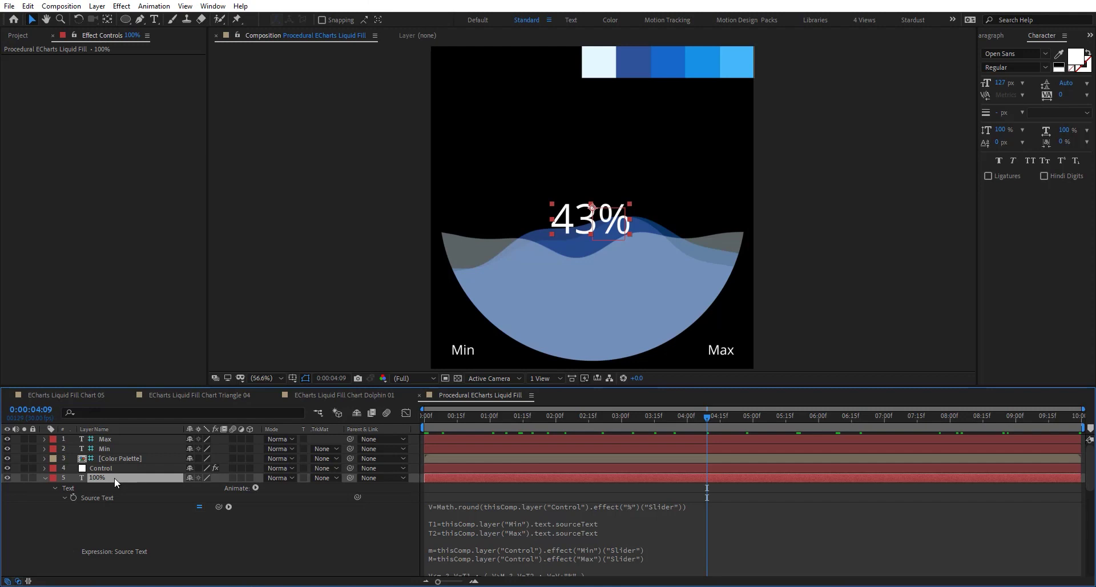
# Add a Slider Control named "code 1" to the Control layer and duplicate that effect once.
pyautogui.click(146, 469)
pyautogui.hotkey('ctrl', 'space')
pyautogui.write('slide')
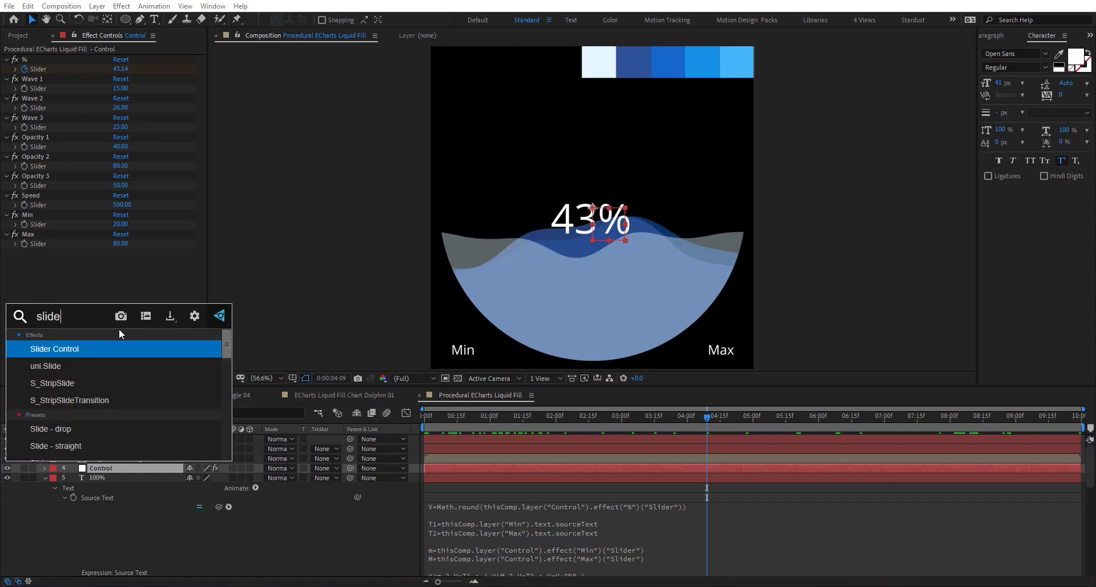
pyautogui.press('Return')
pyautogui.press('Return')
pyautogui.write('co')
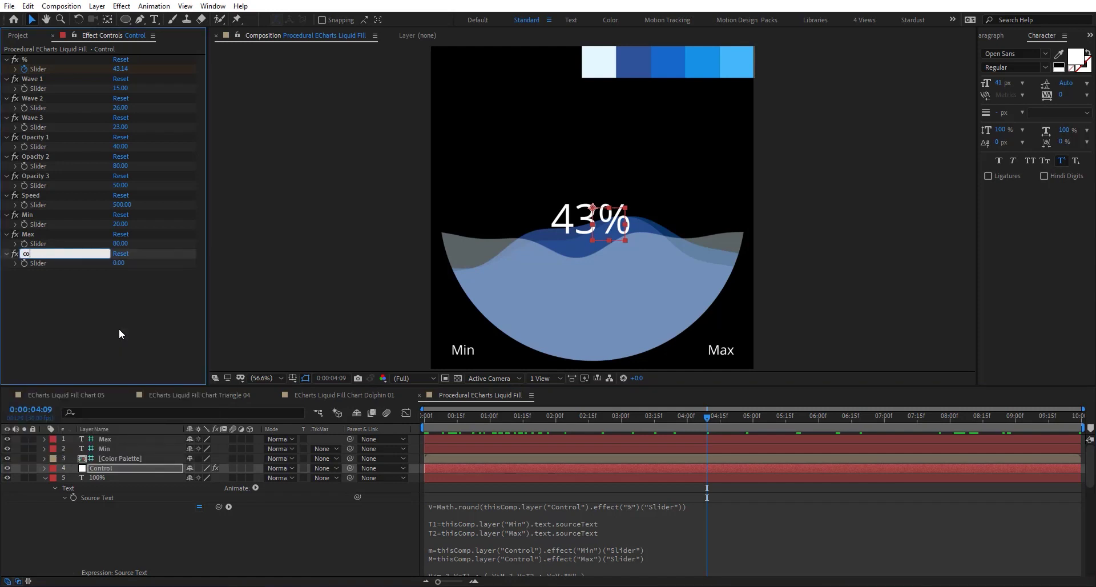
pyautogui.write('de 1')
pyautogui.press('Return')
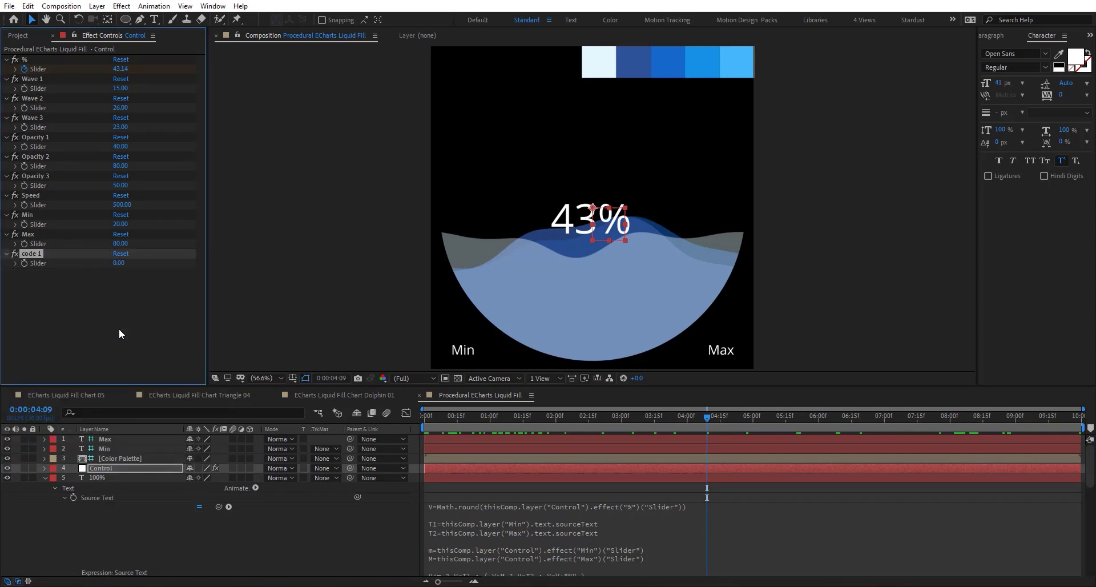
pyautogui.hotkey('ctrl', 'd')
pyautogui.click(570, 521)
pyautogui.click(378, 530)
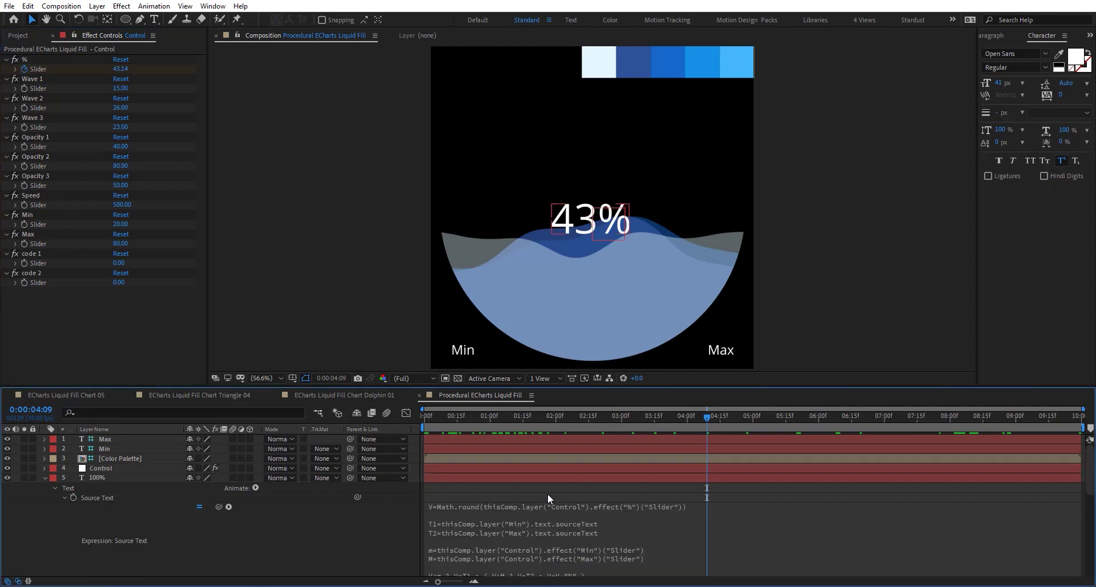
# Add n1=String.fromCharCode(109) to the 100% layer's Source Text expression and use it as the suffix with V=V+n1.
pyautogui.scroll(-1, 547, 493)
pyautogui.click(601, 508)
pyautogui.click(643, 507)
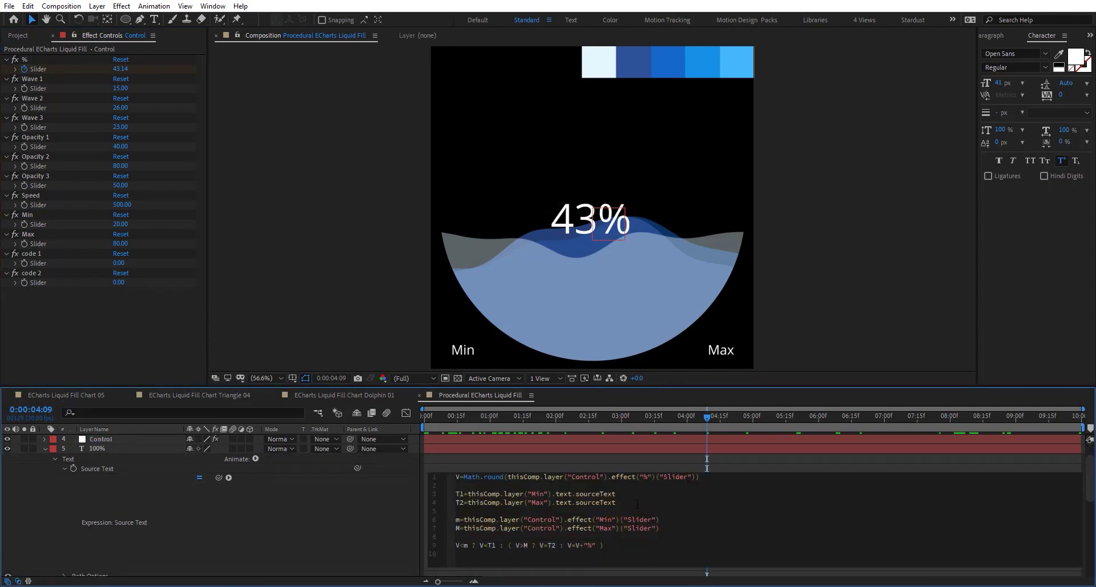
pyautogui.write('nl')
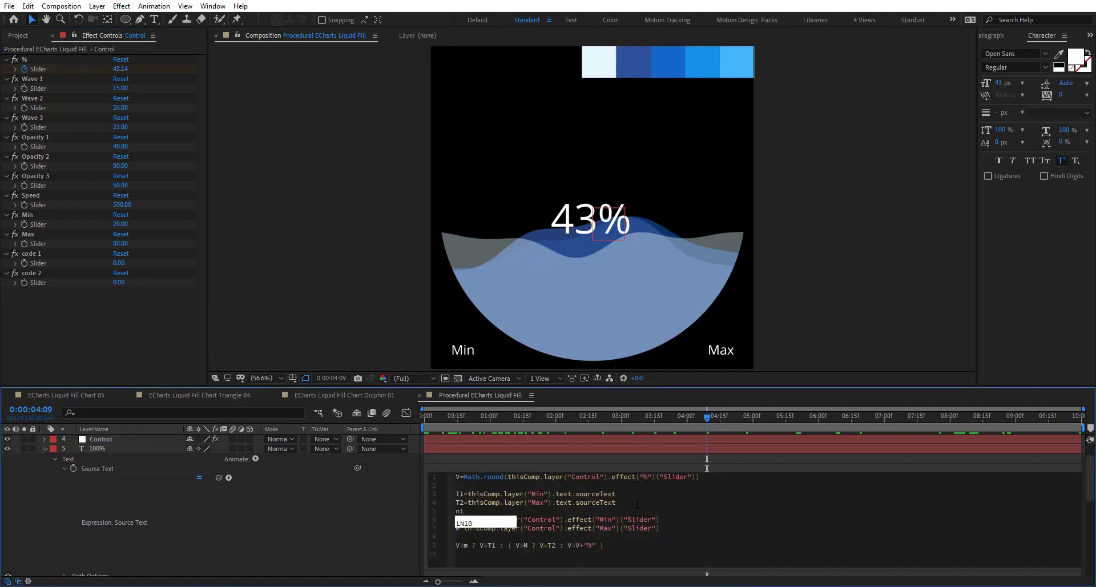
pyautogui.write('=string')
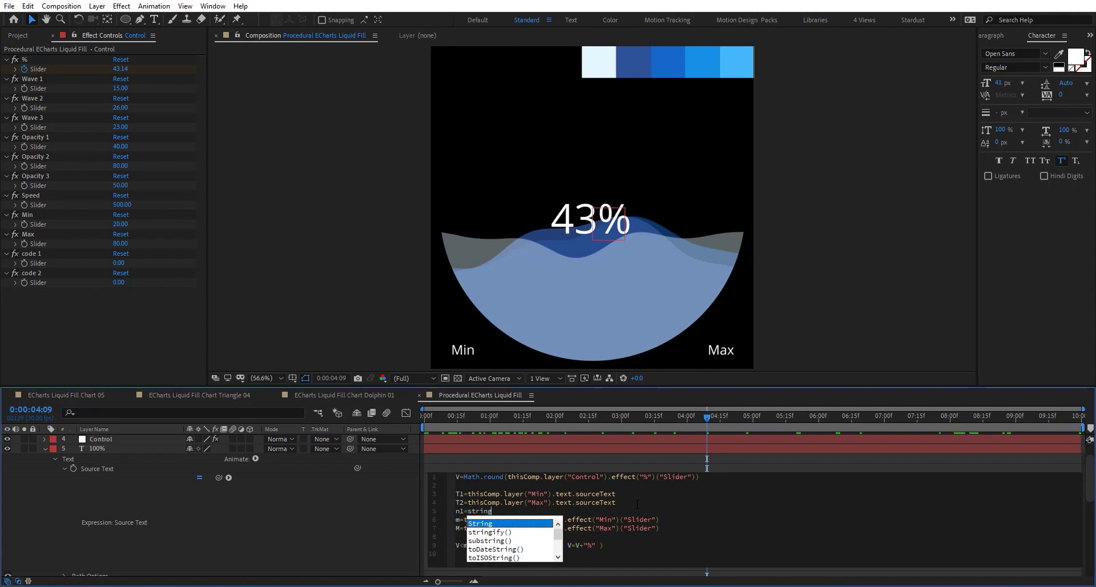
pyautogui.press('Return')
pyautogui.write('.from')
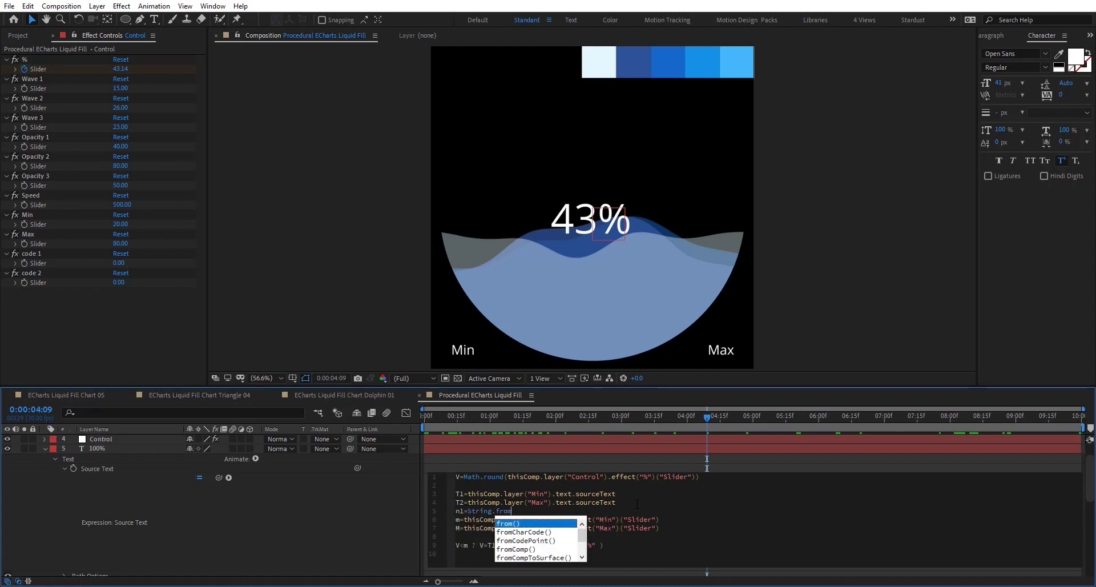
pyautogui.press('Return')
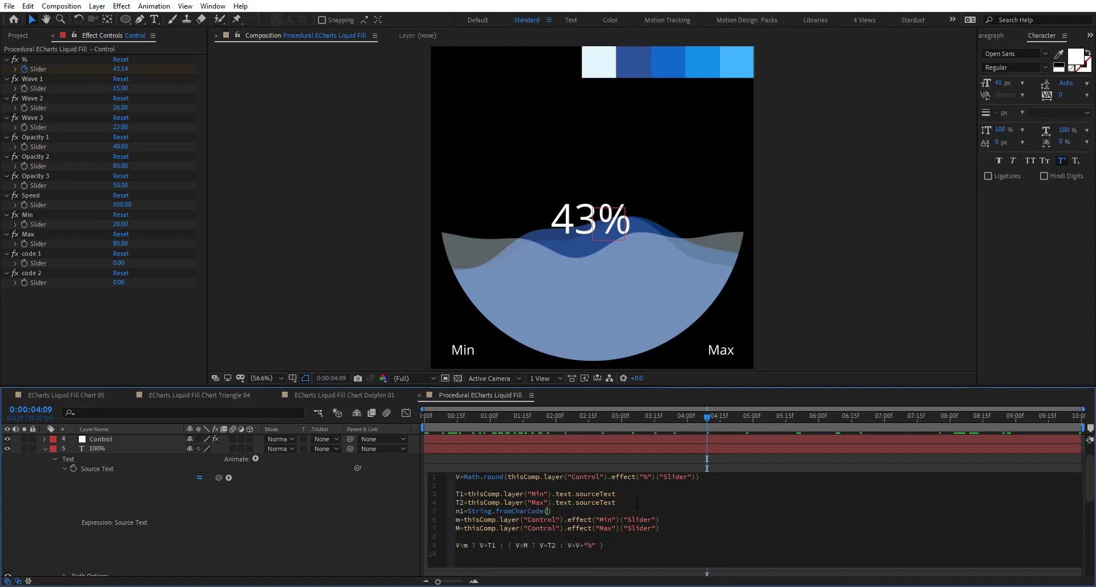
pyautogui.write('10')
pyautogui.write('n1')
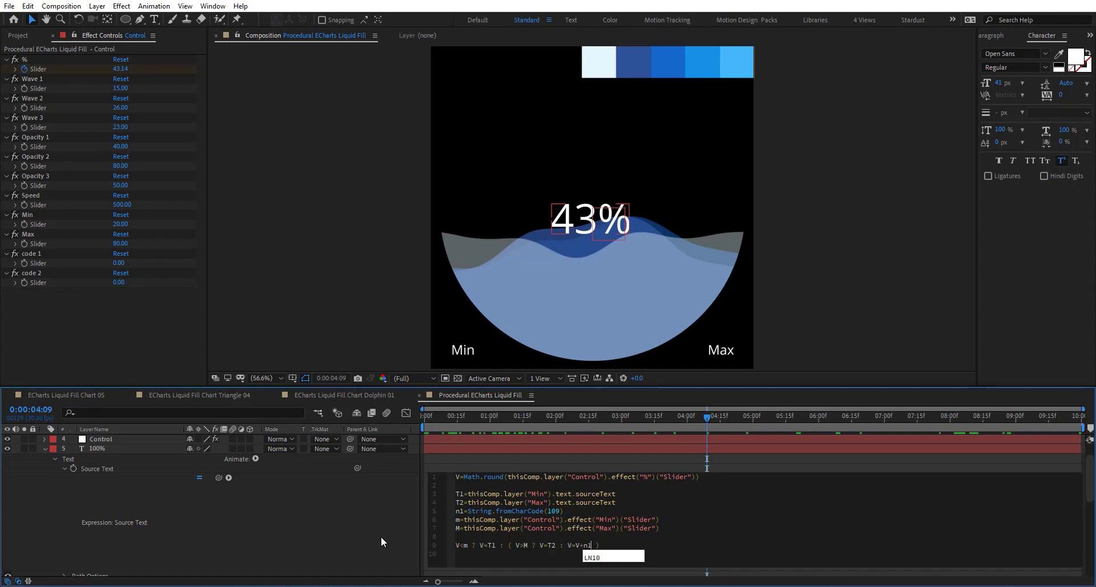
pyautogui.click(381, 538)
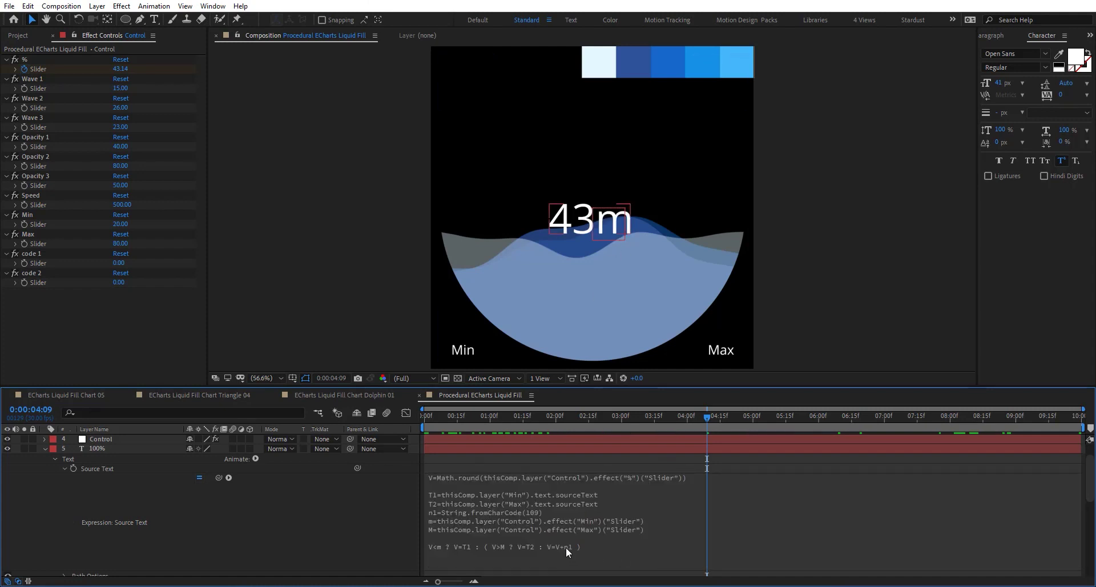
# Change the character code in the expression's n1 line to 37.
pyautogui.click(533, 513)
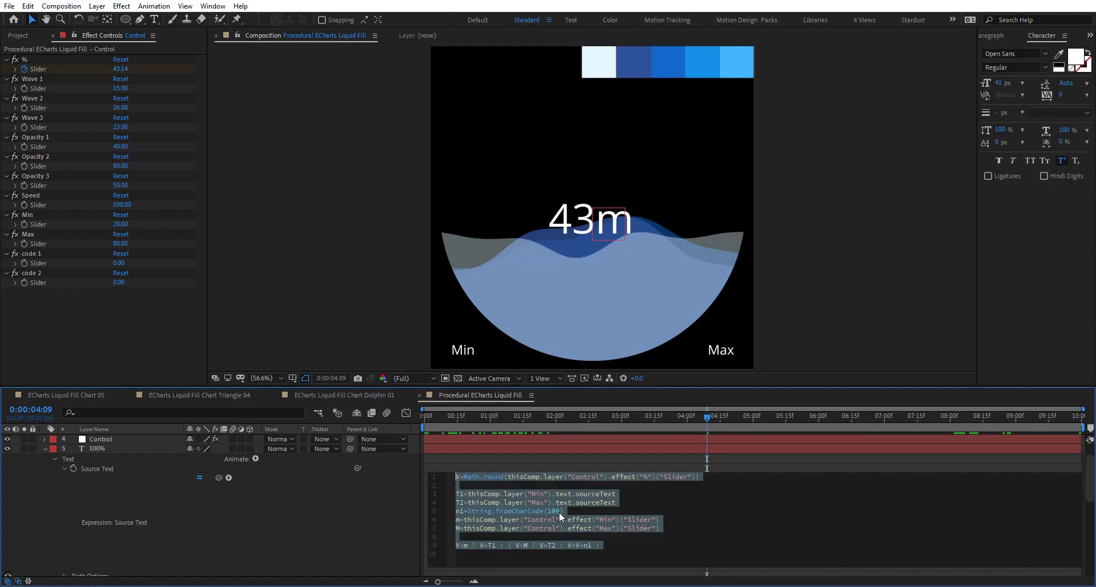
pyautogui.doubleClick(556, 512)
pyautogui.write('37')
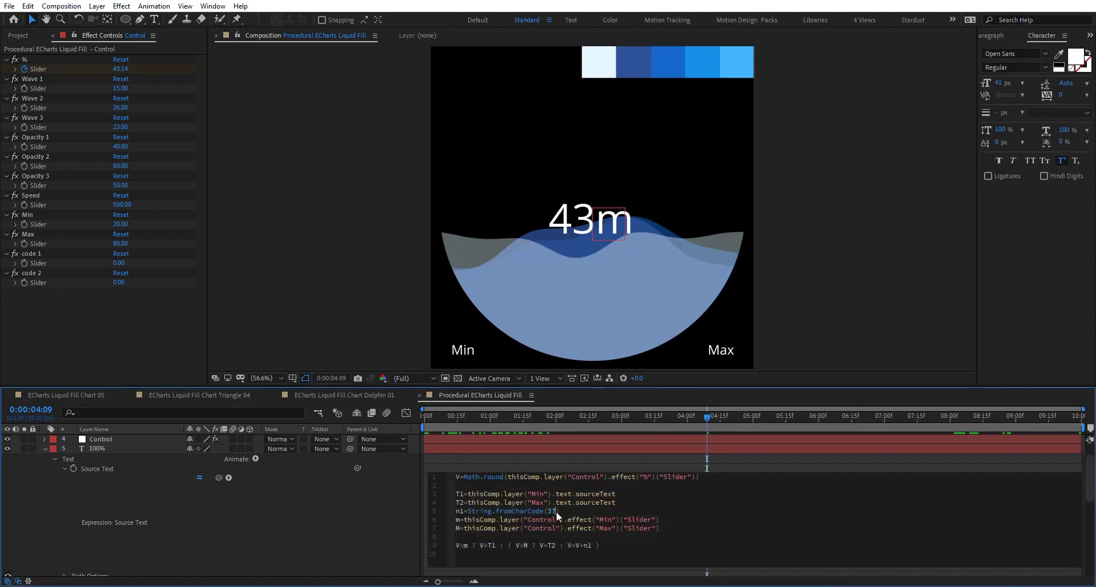
pyautogui.press('KP_Enter')
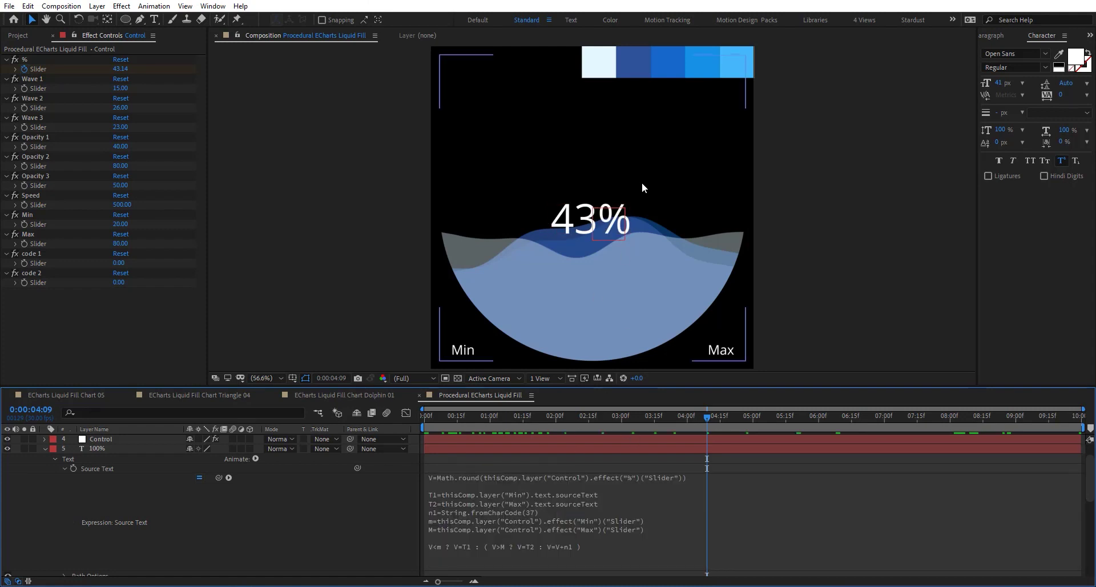
# Set n1's argument to C1 and add n2=String.fromCharCode(C2) beneath it, separating these lines from the text variables with a blank line.
pyautogui.click(563, 507)
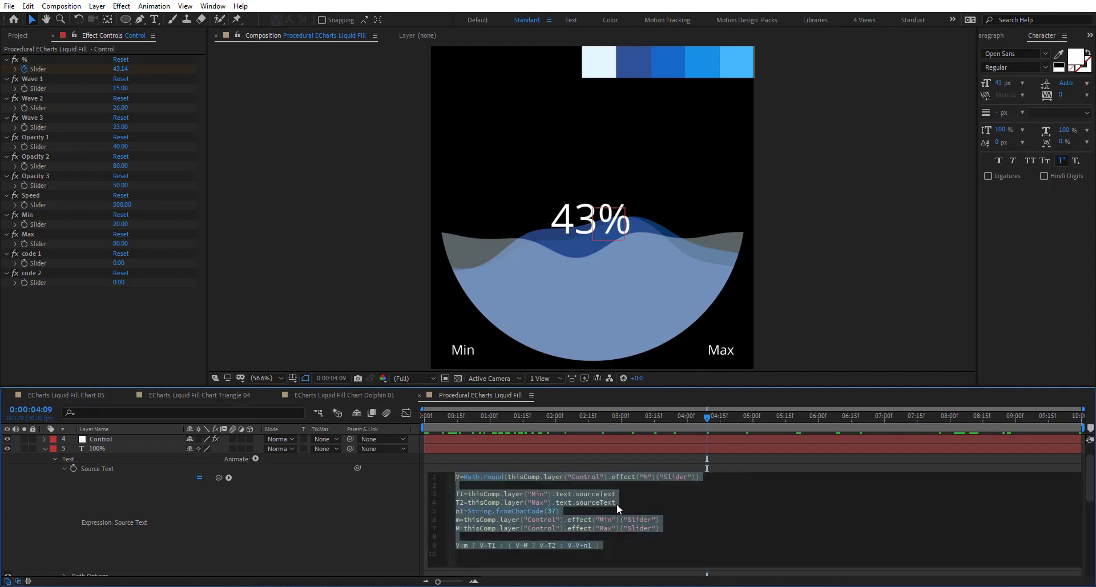
pyautogui.click(622, 509)
pyautogui.press('Return')
pyautogui.press('Return')
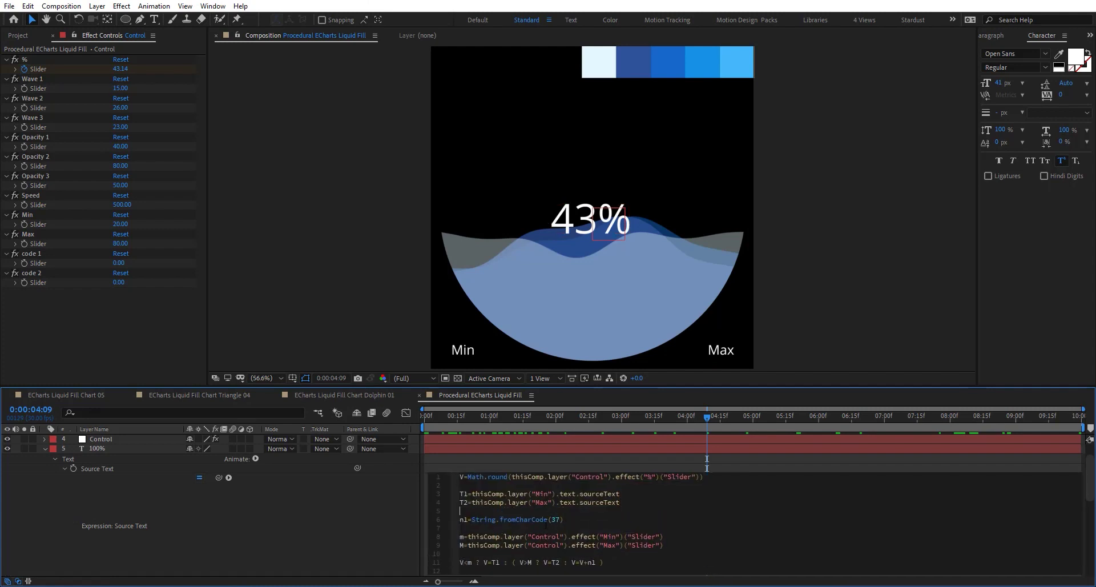
pyautogui.write('n')
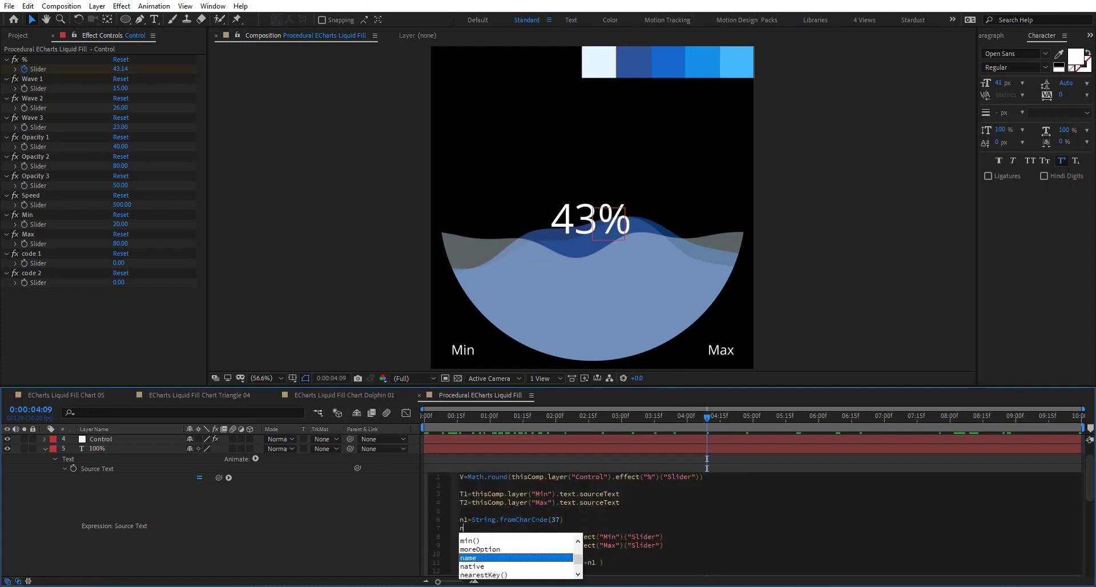
pyautogui.write('2=')
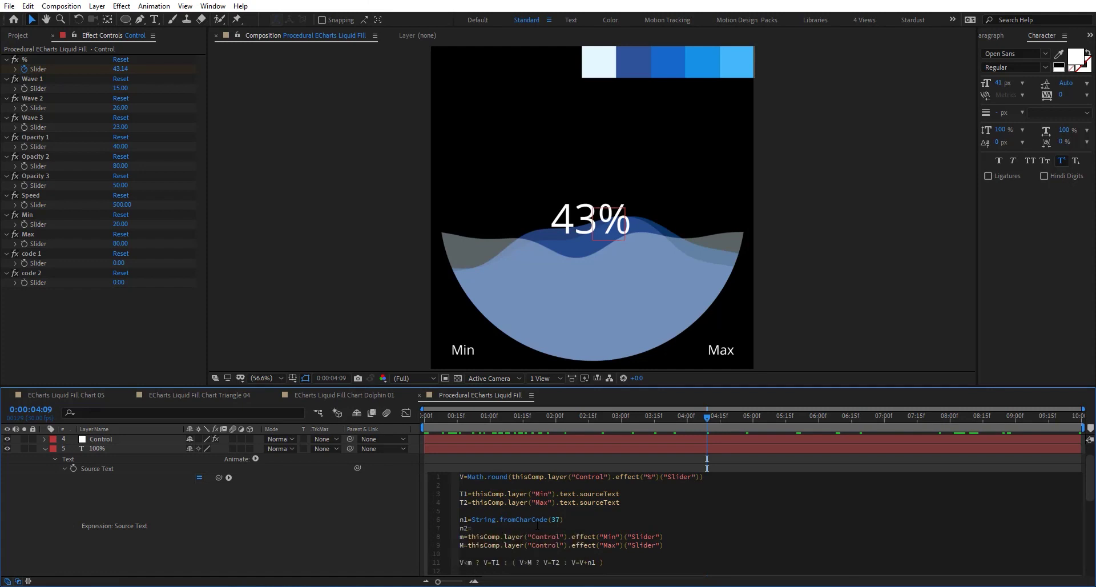
pyautogui.write('String.from')
pyautogui.press('Down')
pyautogui.press('Return')
pyautogui.write('C2')
pyautogui.write('C1')
# Define C1 and C2 above the n1 line by linking them to the Control layer's code 1 and code 2 sliders.
pyautogui.press('Return')
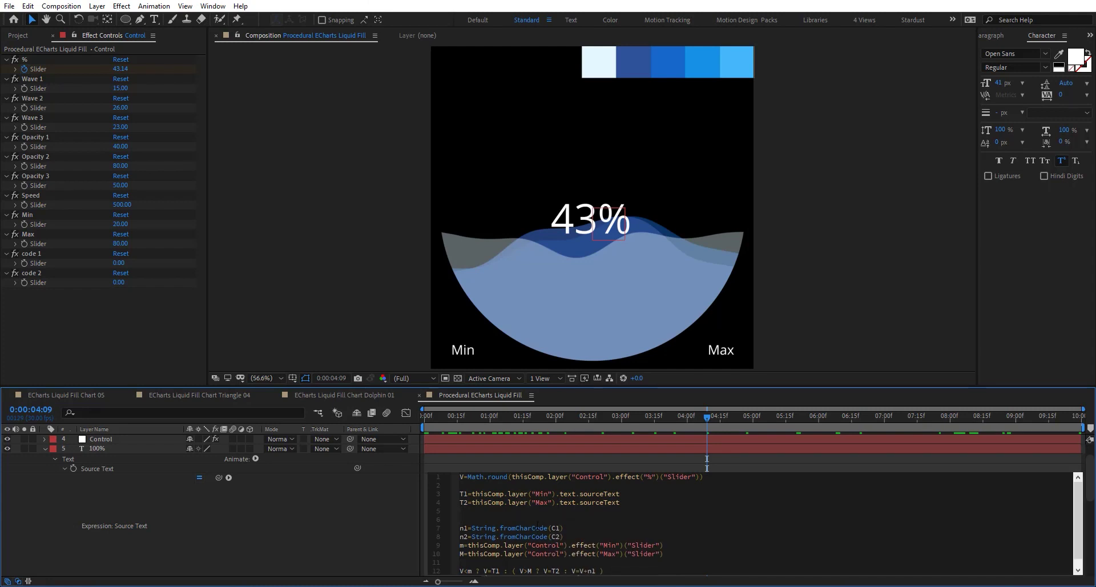
pyautogui.press('Return')
pyautogui.write('C1=')
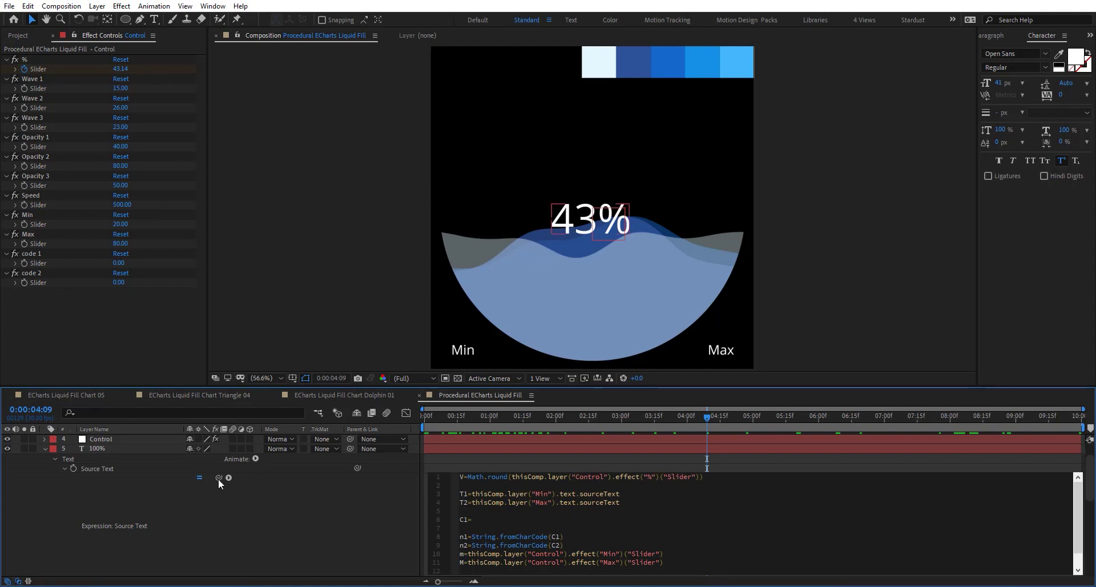
pyautogui.moveTo(218, 478); pyautogui.dragTo(52, 263)
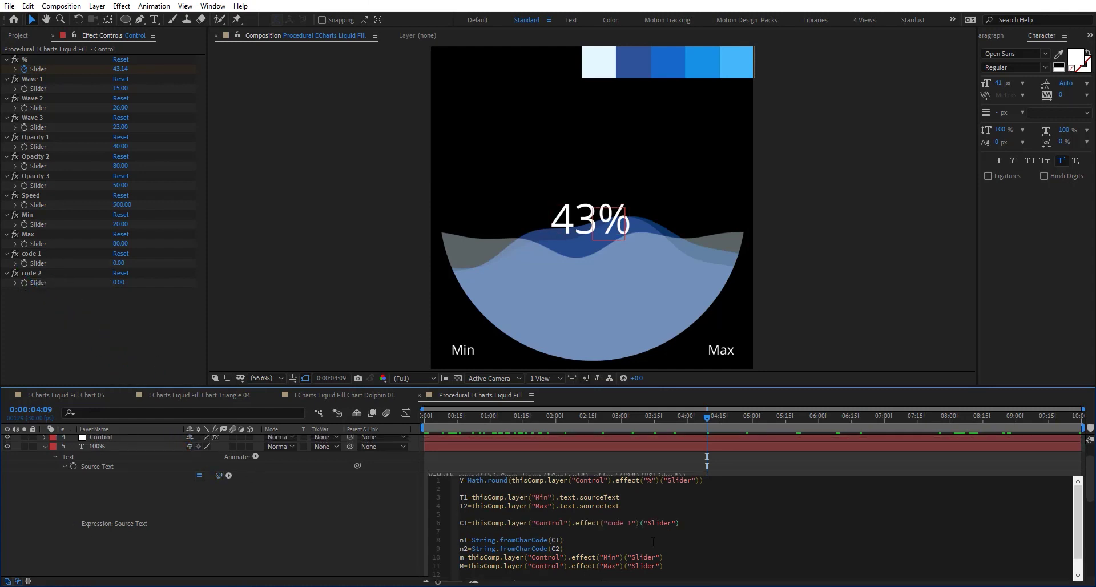
pyautogui.press('Return')
pyautogui.write('C')
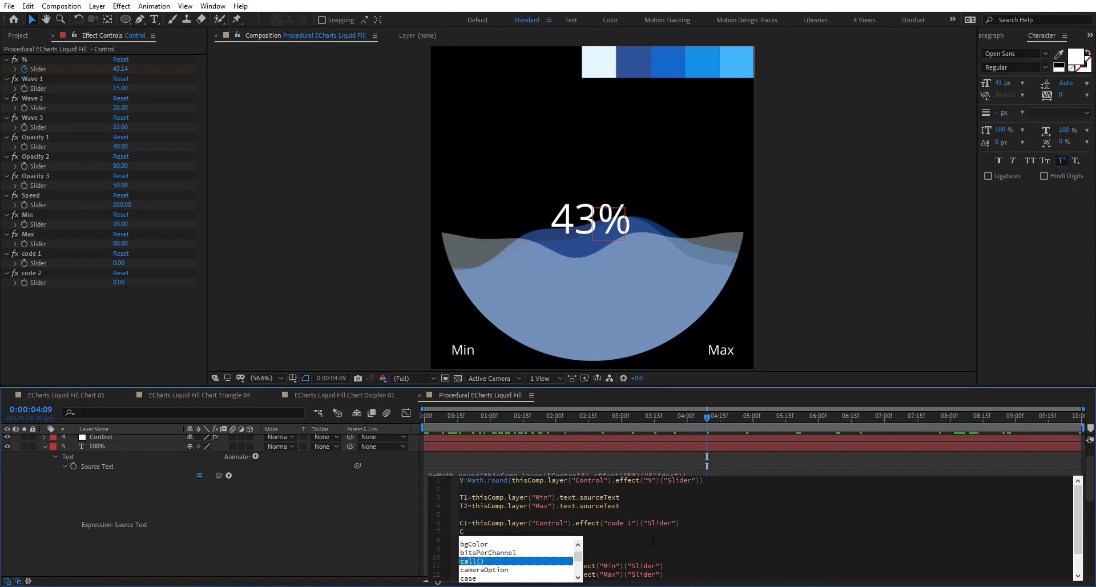
pyautogui.write('2=')
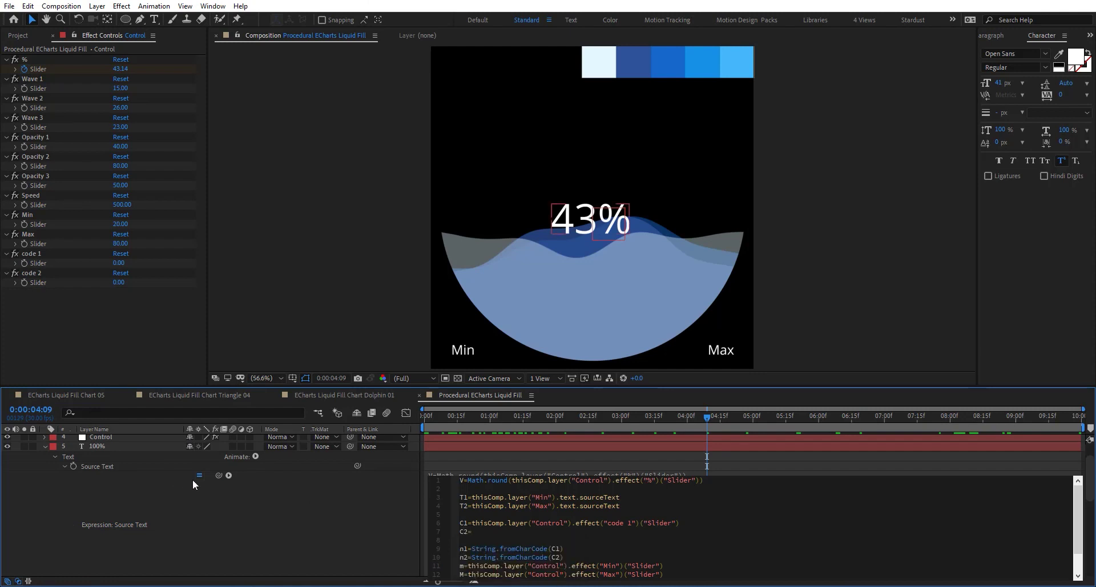
pyautogui.moveTo(218, 475); pyautogui.dragTo(49, 282)
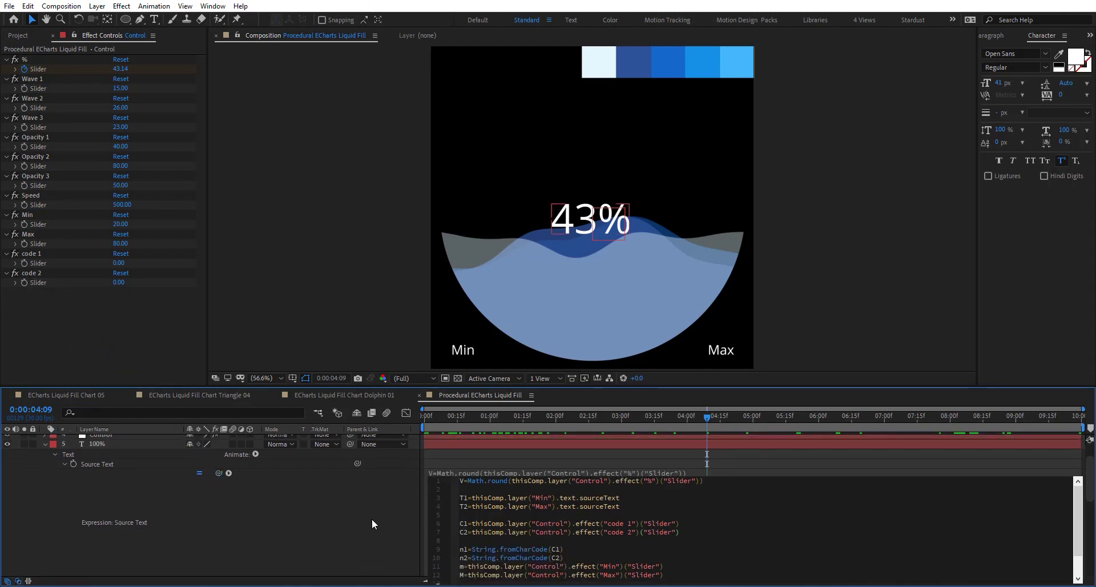
pyautogui.click(371, 519)
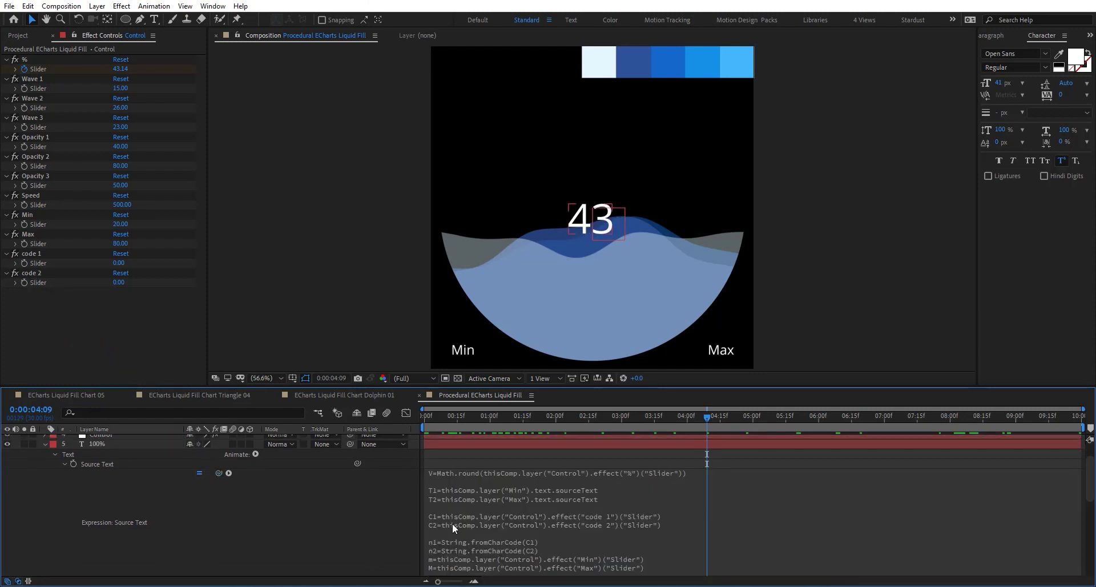
# Set the code 1 slider to 37 and raise the code 2 slider to 320.
pyautogui.click(118, 263)
pyautogui.write('37')
pyautogui.press('Return')
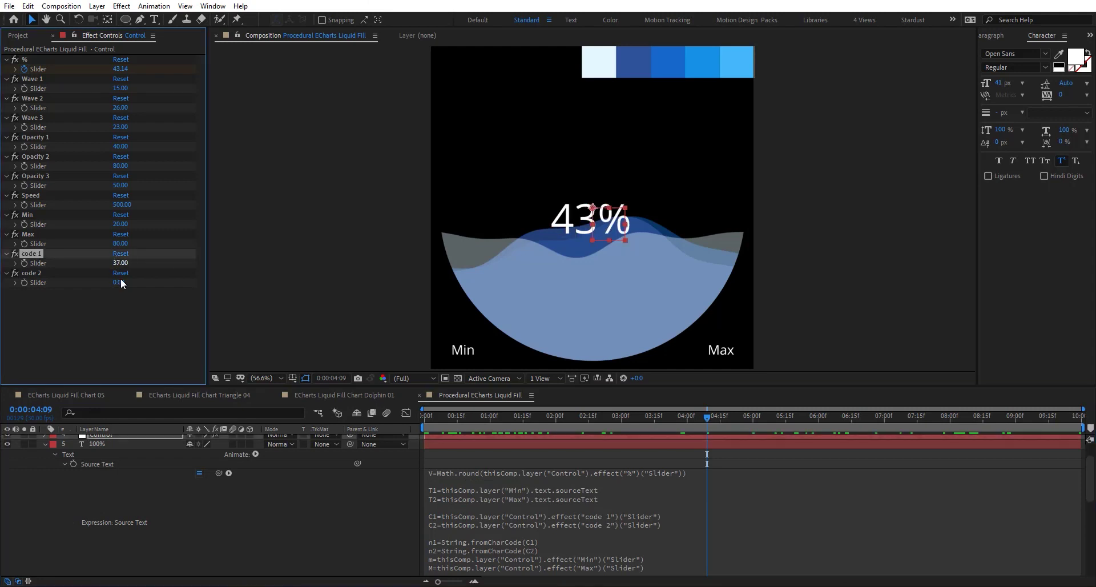
pyautogui.moveTo(120, 283); pyautogui.dragTo(171, 279)
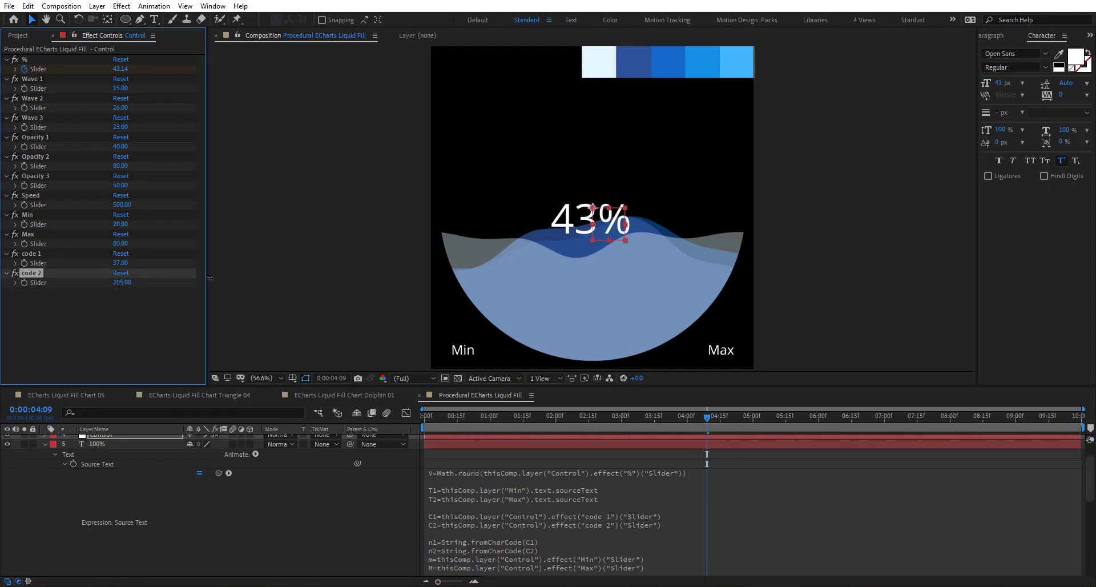
pyautogui.moveTo(297, 274); pyautogui.dragTo(311, 274)
# Append +n2 to the expression's last case so it reads V=V+n1+n2.
pyautogui.scroll(-2, 568, 539)
pyautogui.click(615, 516)
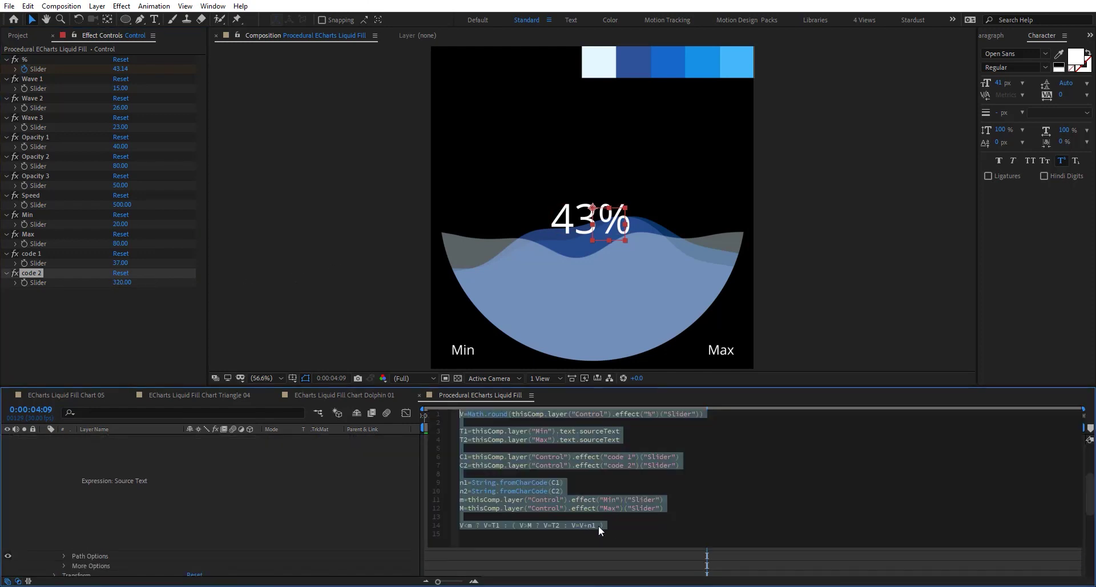
pyautogui.click(598, 525)
pyautogui.write('+n')
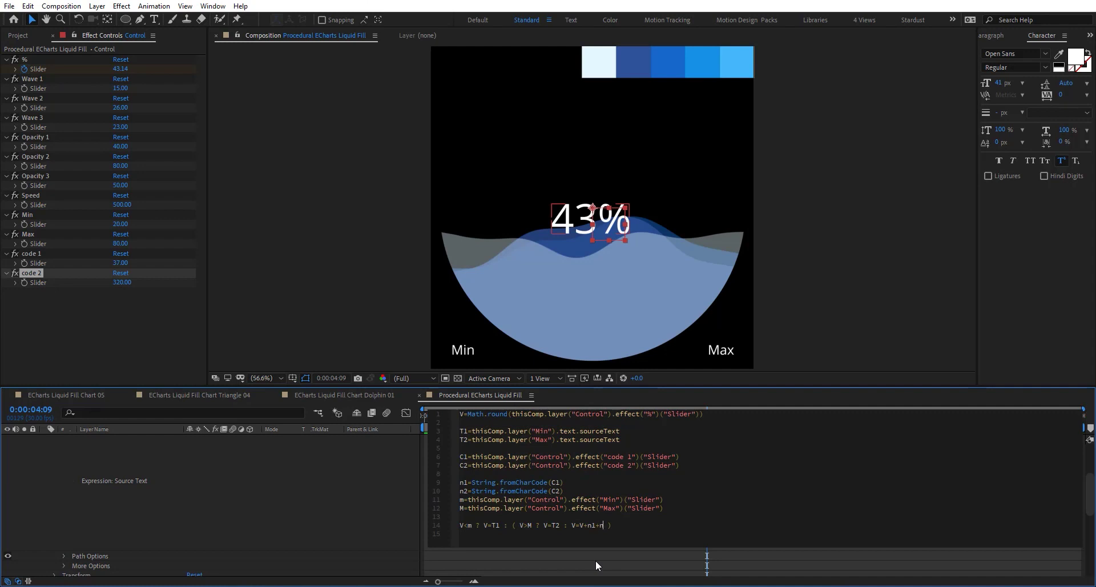
pyautogui.write('2')
pyautogui.click(337, 512)
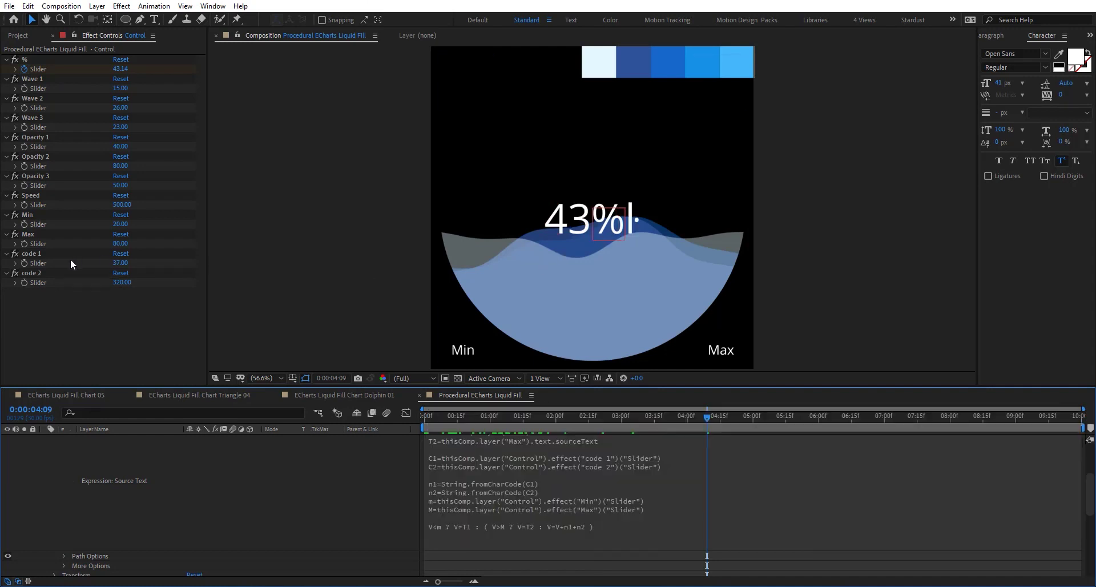
# Set the Control layer's code 1 slider to 109 and its code 2 slider to 179.
pyautogui.moveTo(123, 285); pyautogui.dragTo(90, 287)
pyautogui.click(120, 263)
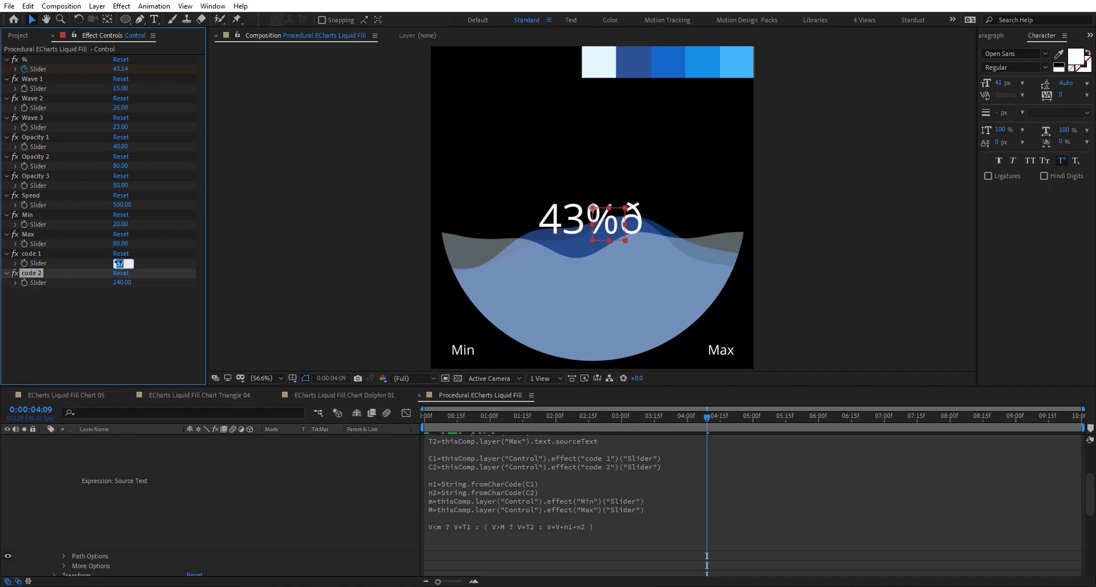
pyautogui.write('109')
pyautogui.press('Return')
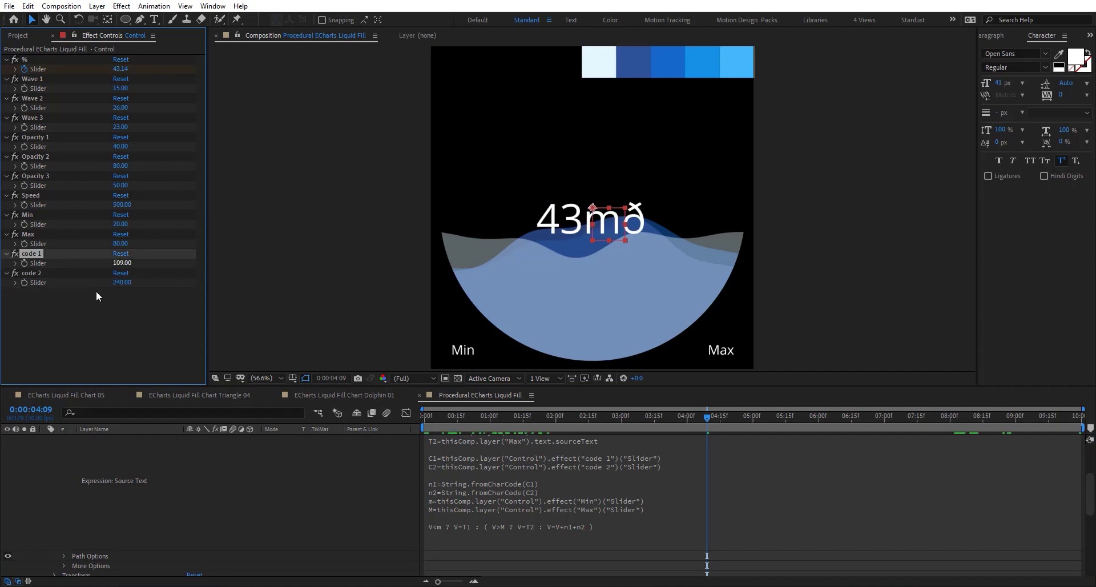
pyautogui.click(114, 282)
pyautogui.press('Return')
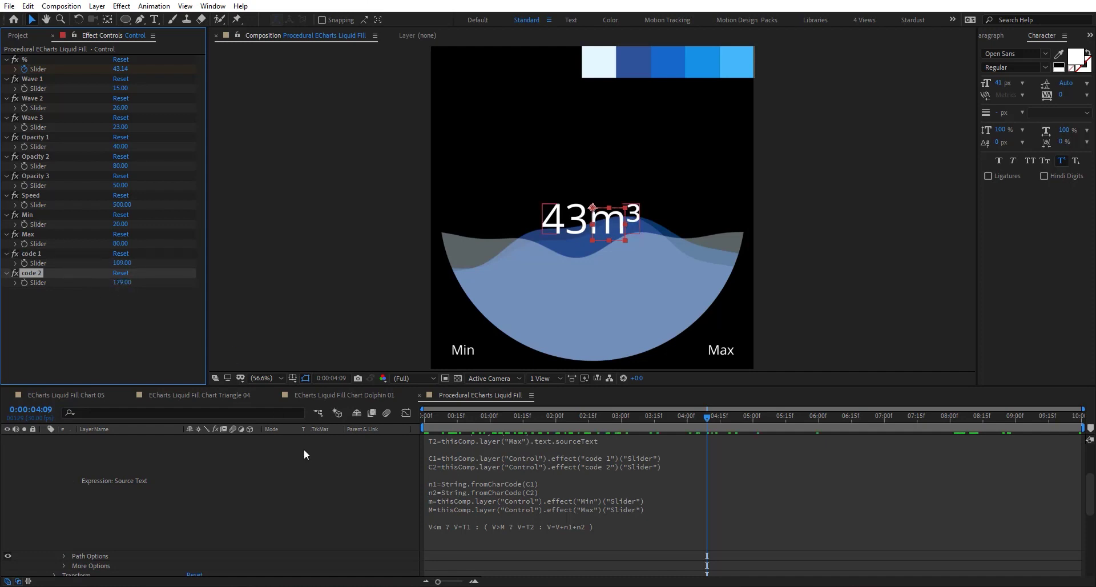
# Preview the chart text with the m³ suffix at 0:00:08:05 and 0:00:03:04.
pyautogui.click(386, 284)
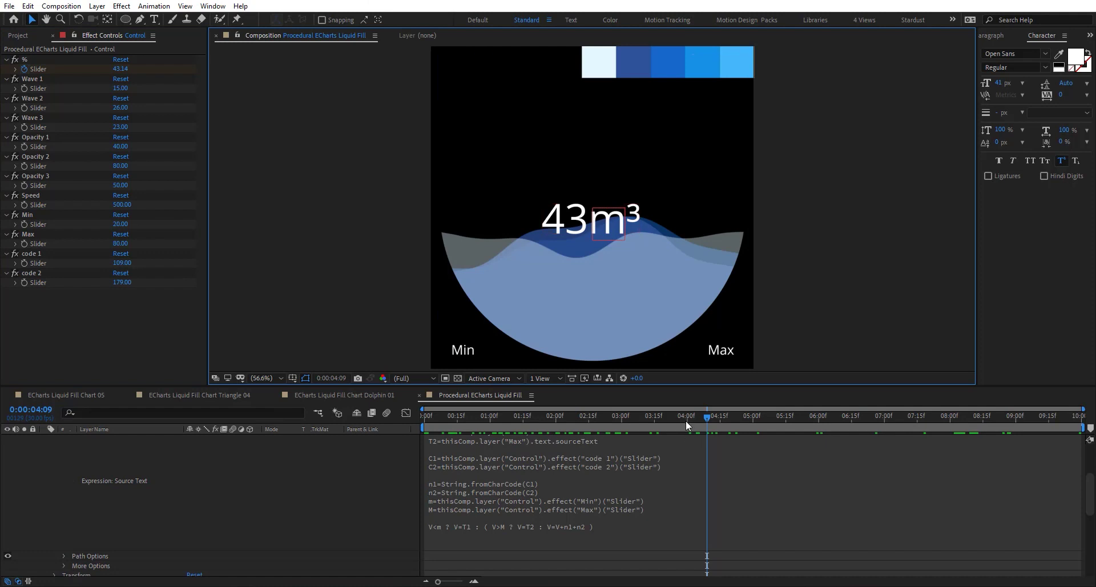
pyautogui.moveTo(686, 420); pyautogui.dragTo(960, 415)
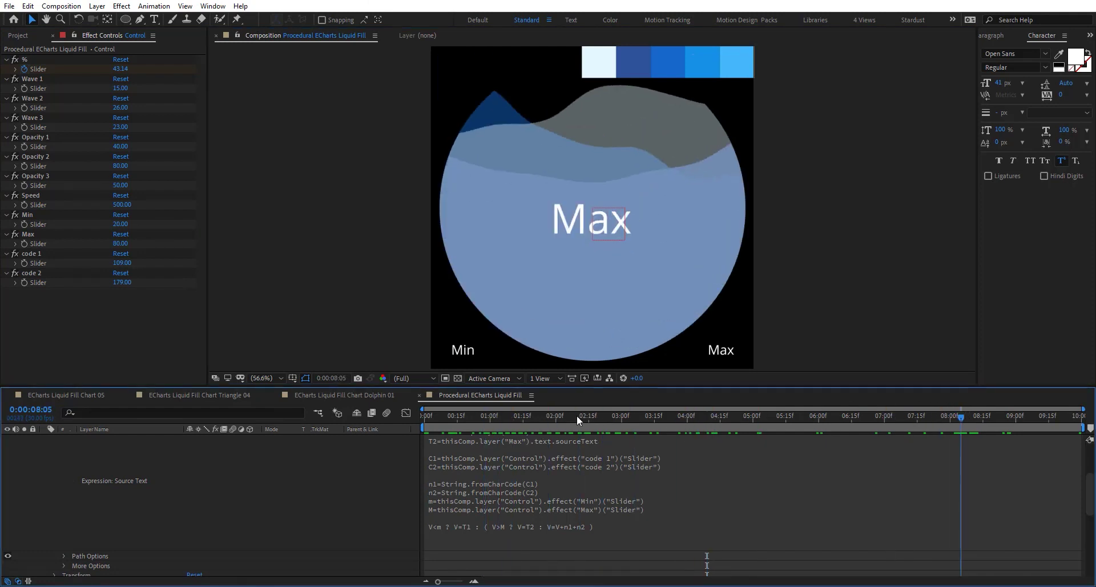
pyautogui.moveTo(576, 420); pyautogui.dragTo(630, 409)
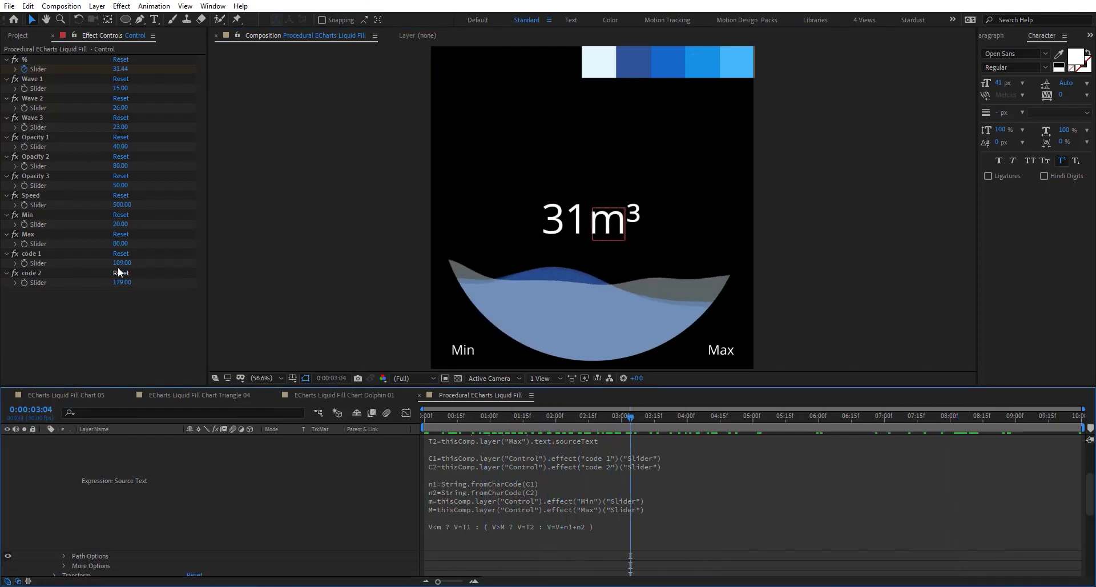
# Raise the code 1 slider to 329 and the code 2 slider to 252.
pyautogui.moveTo(121, 263); pyautogui.dragTo(242, 263)
pyautogui.moveTo(146, 278); pyautogui.dragTo(187, 280)
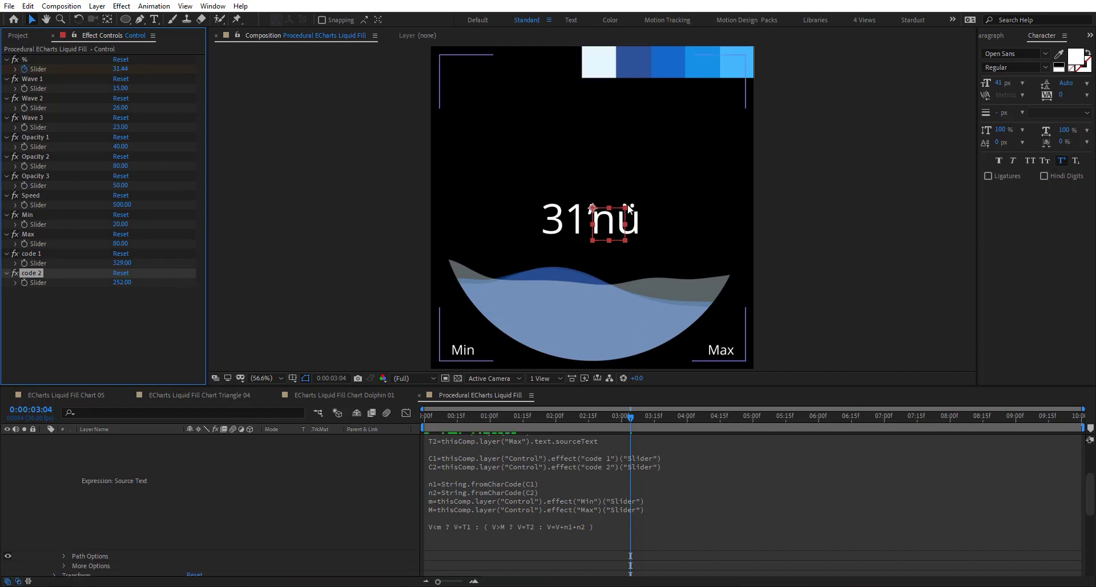
pyautogui.click(399, 539)
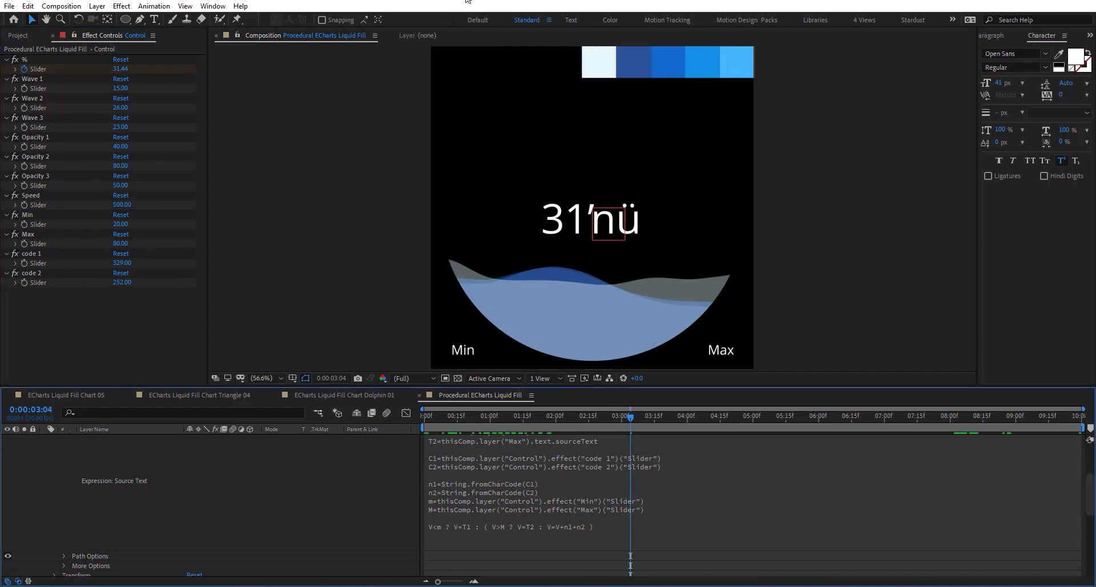
# Add a text layer reading m3 in the empty area above the chart's percentage text.
pyautogui.click(154, 20)
pyautogui.click(505, 118)
pyautogui.write('m')
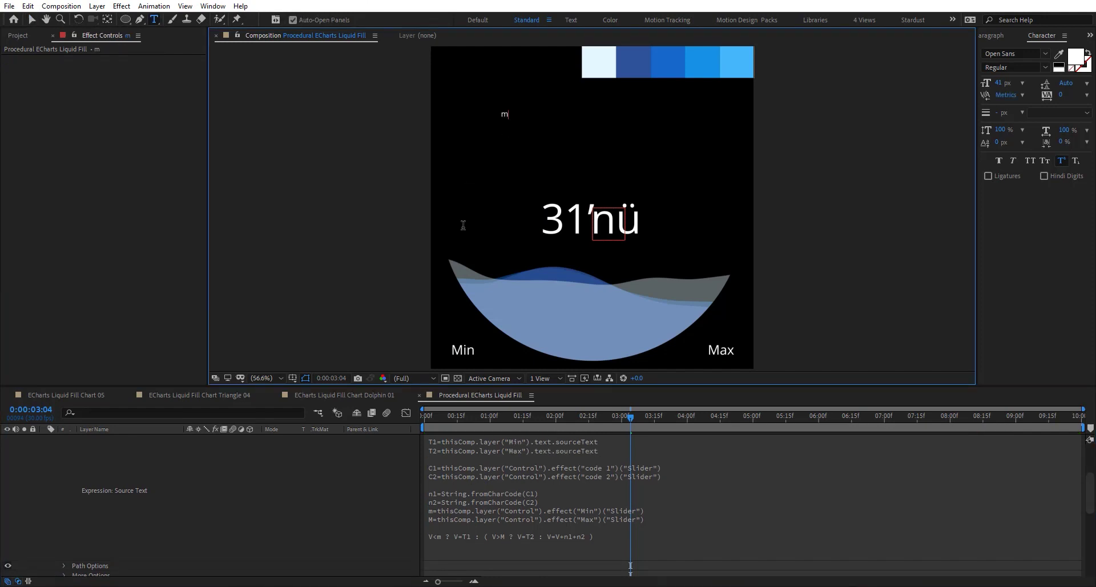
pyautogui.write('3')
# Remove superscript formatting from the m3 text and apply it to the 3 only.
pyautogui.click(1060, 161)
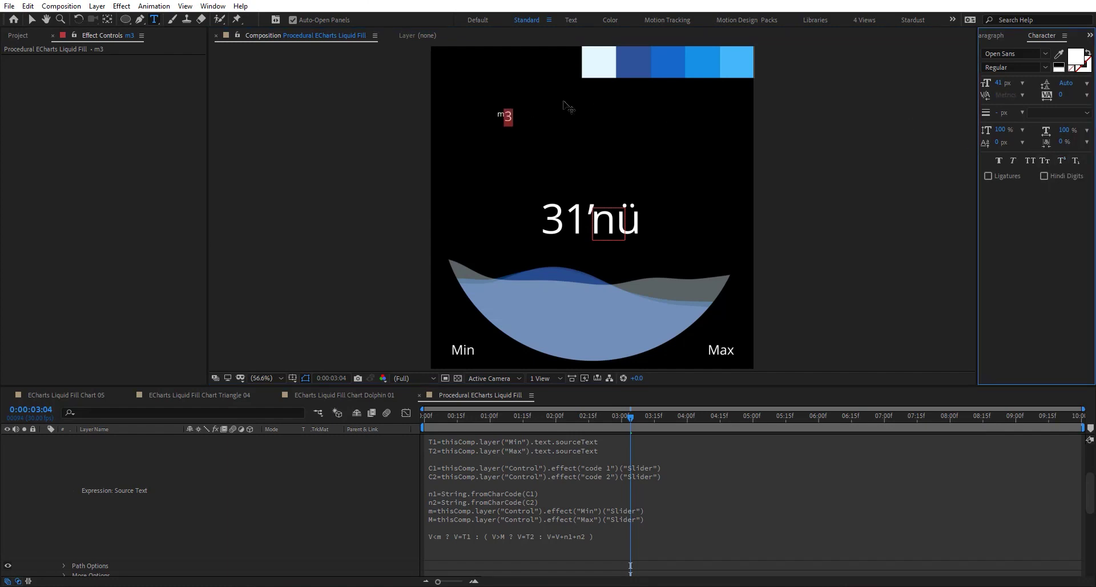
pyautogui.hotkey('ctrl', 'z')
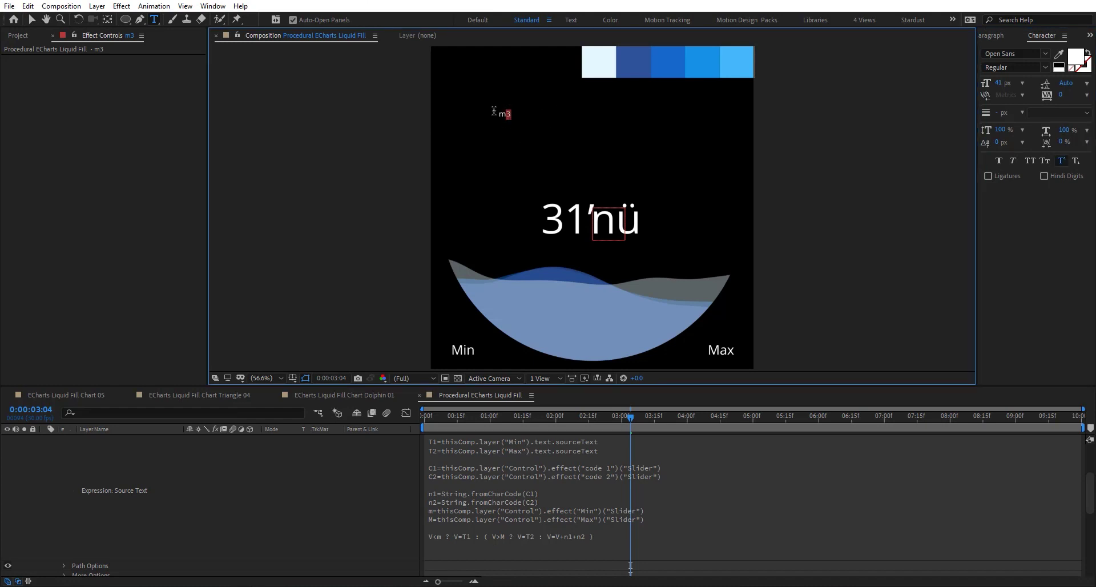
pyautogui.moveTo(495, 113); pyautogui.dragTo(512, 115)
pyautogui.click(1065, 164)
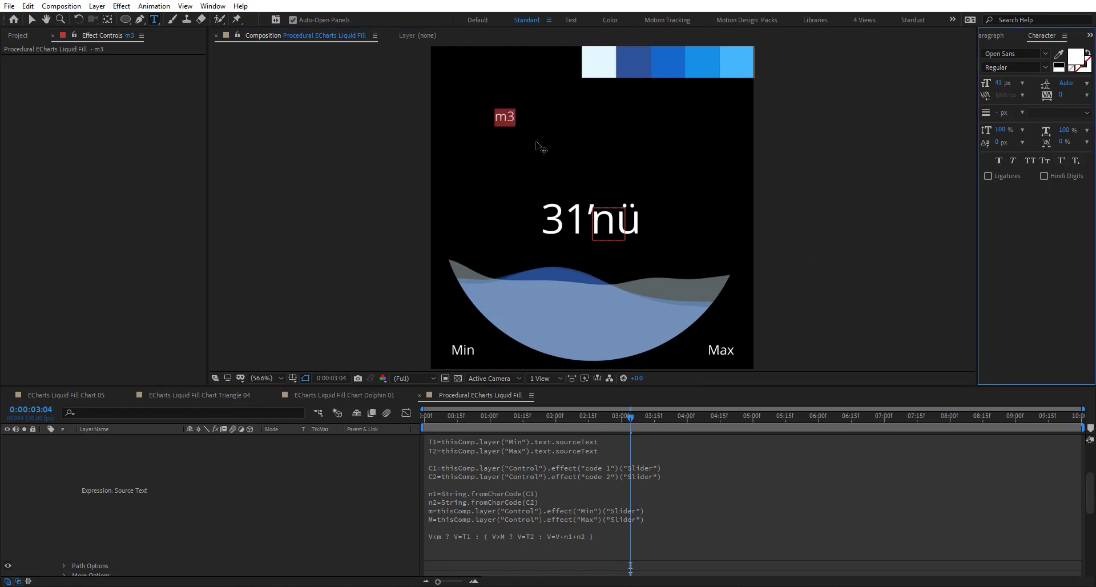
pyautogui.click(508, 115)
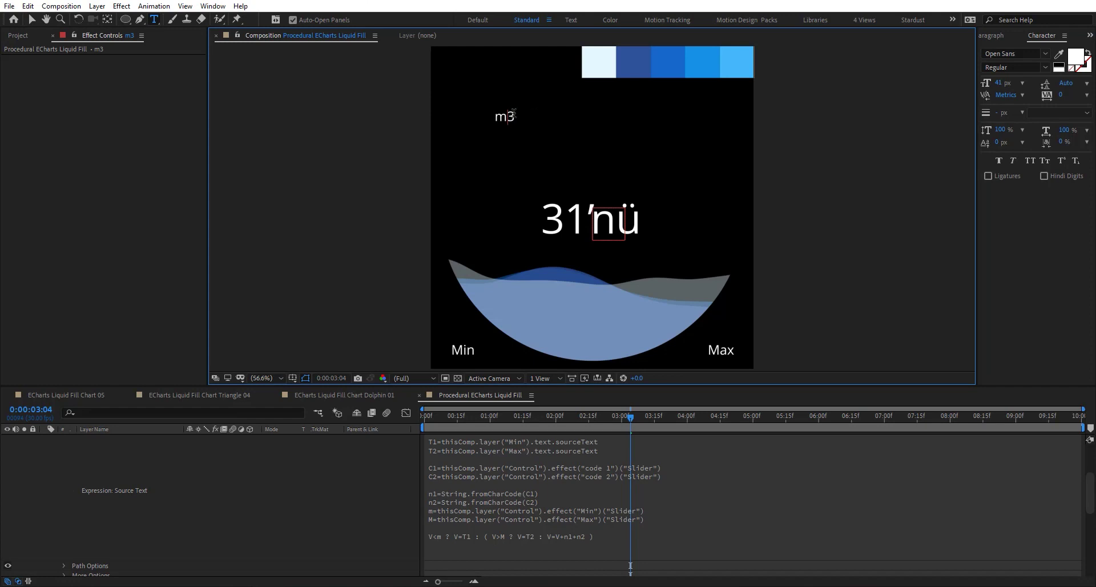
pyautogui.hotkey('shift', 'Left')
pyautogui.click(1062, 159)
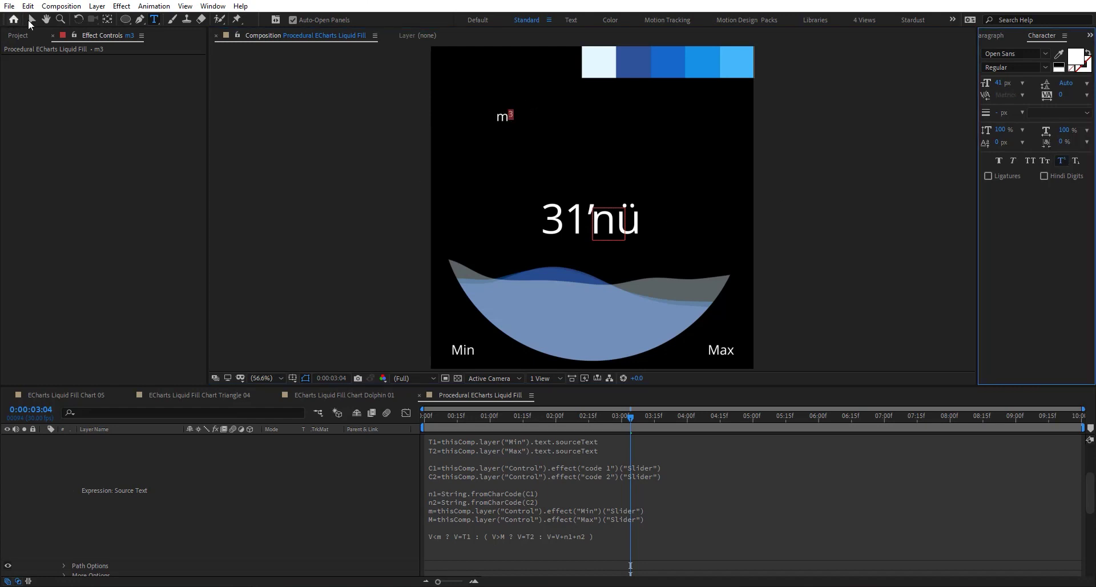
# Take the m3 text into the expression, appending +"m3" after n2 in its last case.
pyautogui.hotkey('ctrl', 'a')
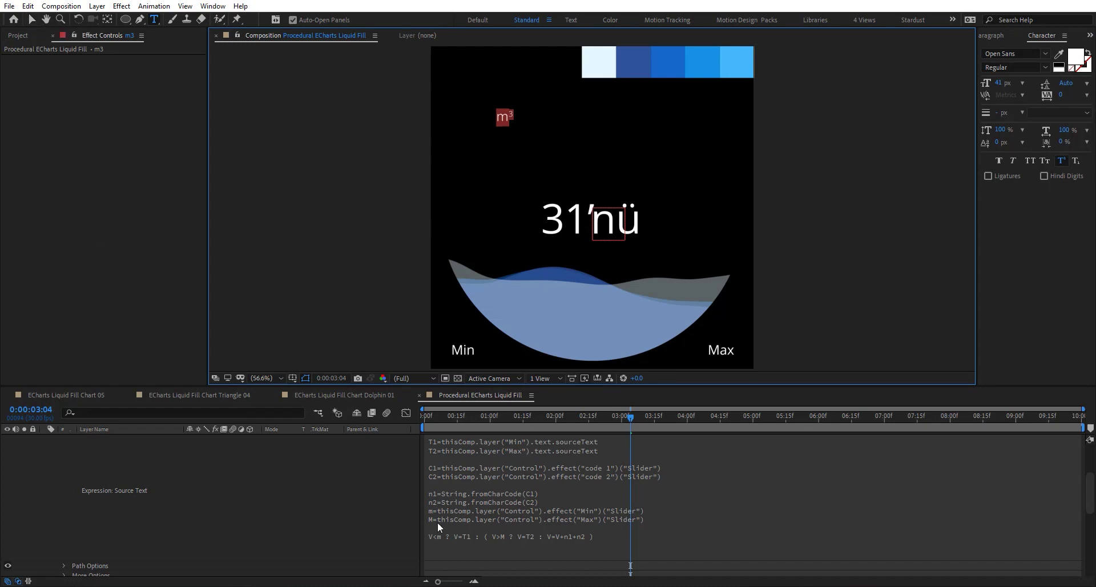
pyautogui.click(594, 539)
pyautogui.click(609, 535)
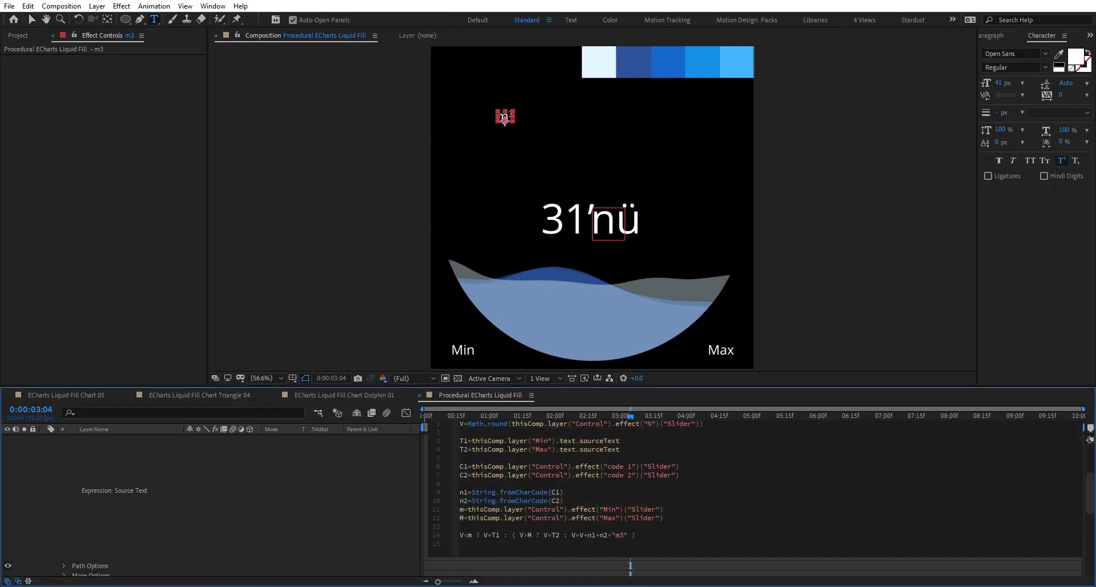
pyautogui.write('+"m3"')
pyautogui.click(345, 522)
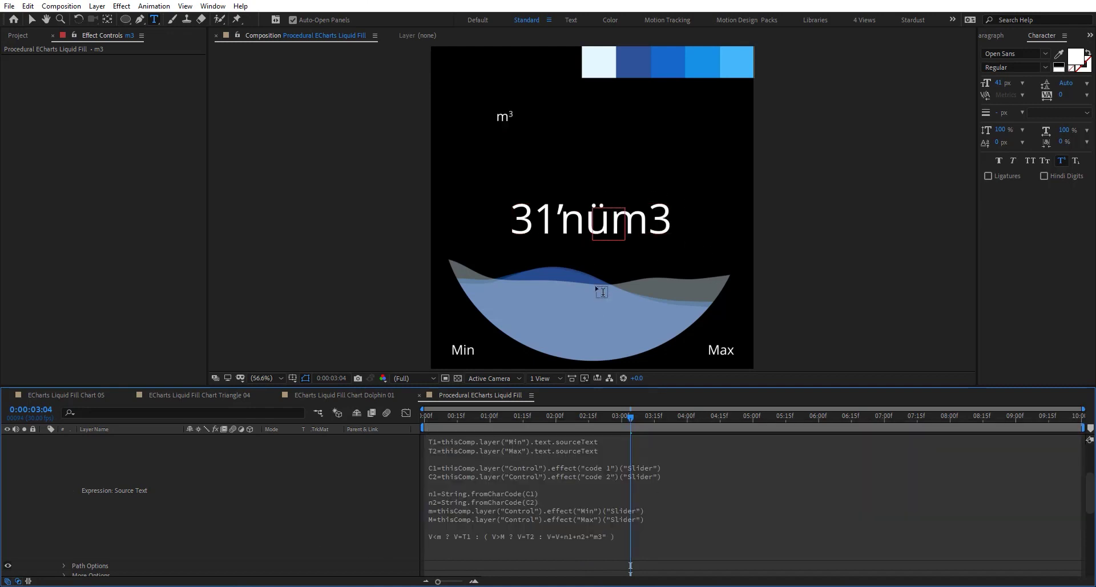
pyautogui.click(565, 217)
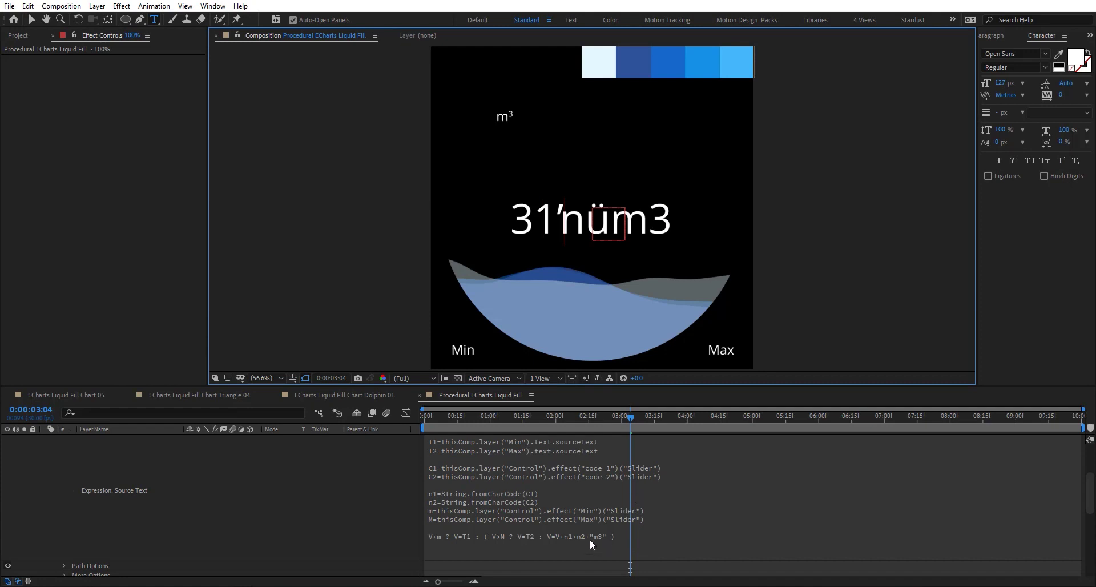
pyautogui.click(610, 537)
pyautogui.click(622, 534)
pyautogui.click(389, 528)
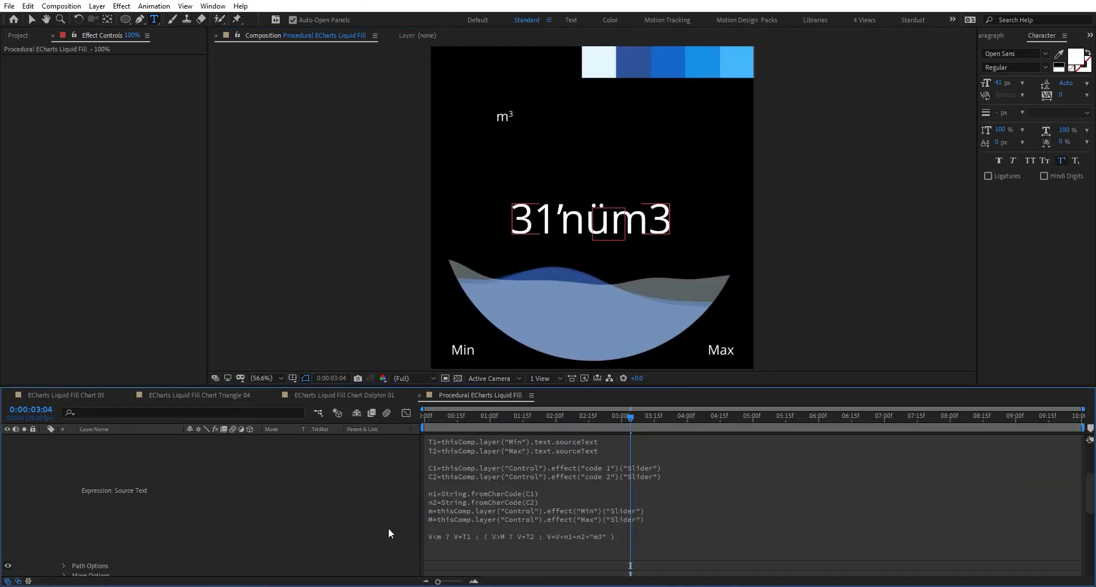
# Switch to Character Map, hide the advanced view and copy the characters m³.
pyautogui.hotkey('alt', 'Tab')
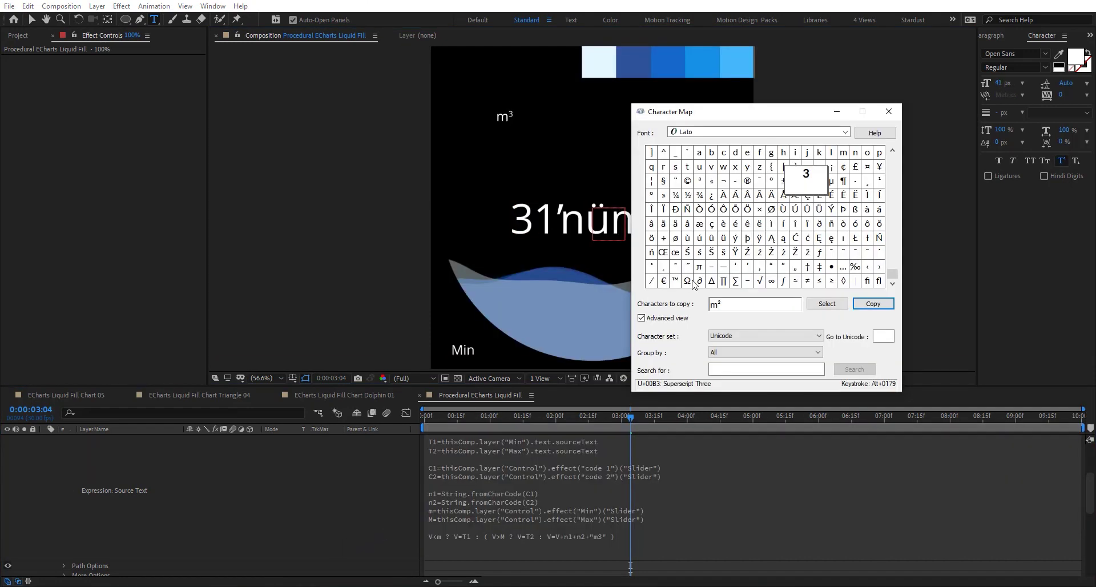
pyautogui.click(736, 227)
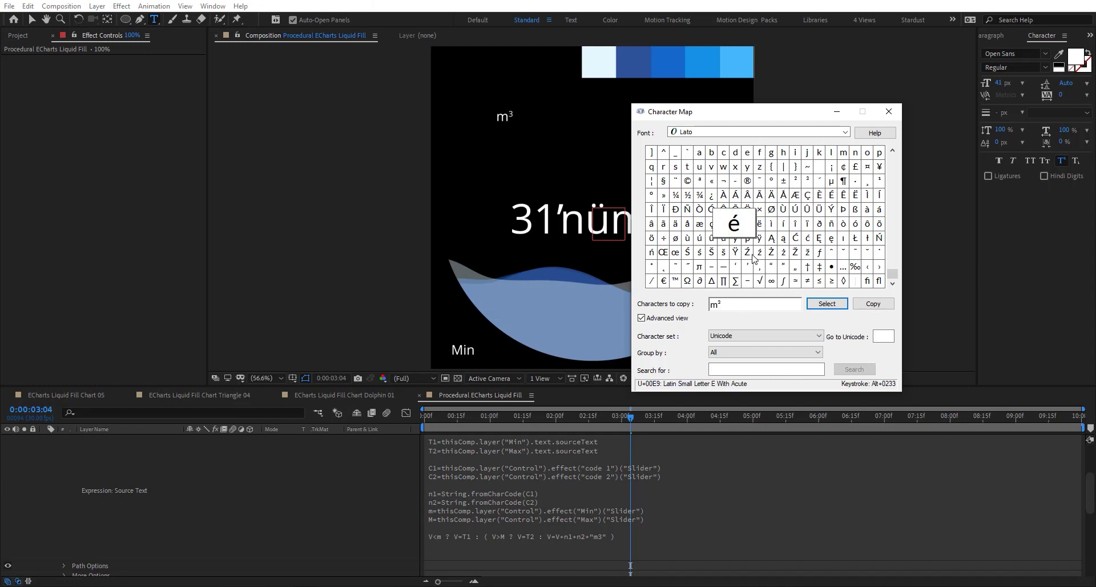
pyautogui.click(680, 315)
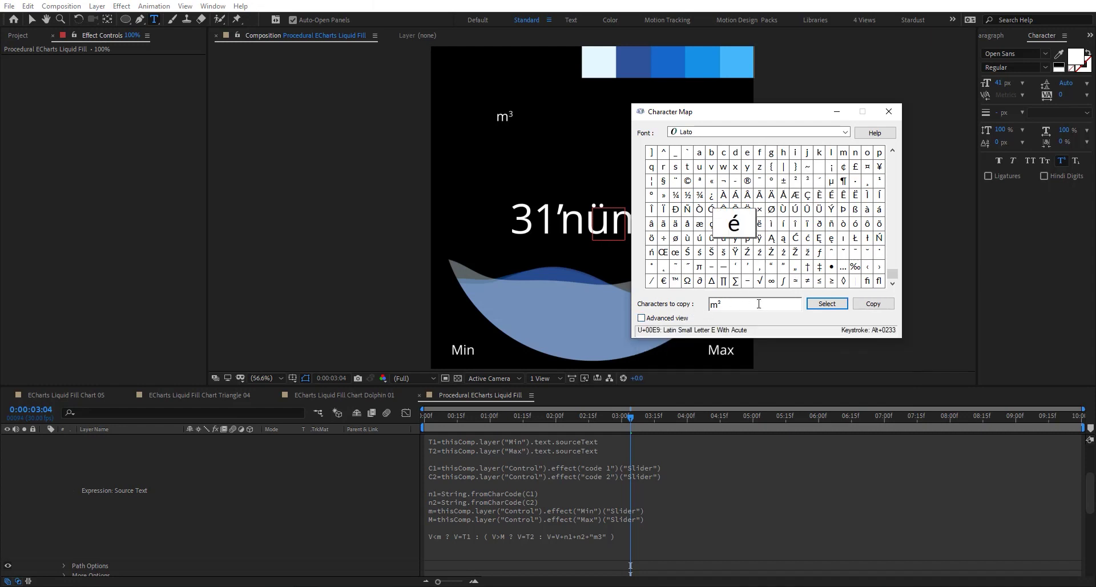
pyautogui.click(873, 304)
# Replace the quoted m3 in the expression's last line with the copied m³.
pyautogui.click(548, 508)
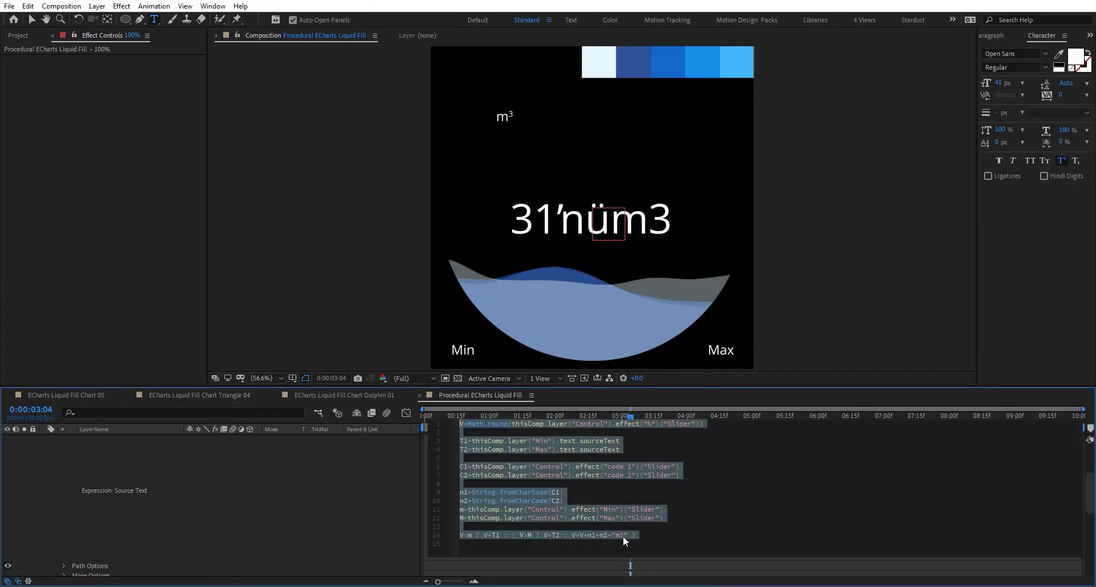
pyautogui.click(623, 535)
pyautogui.press('BackSpace')
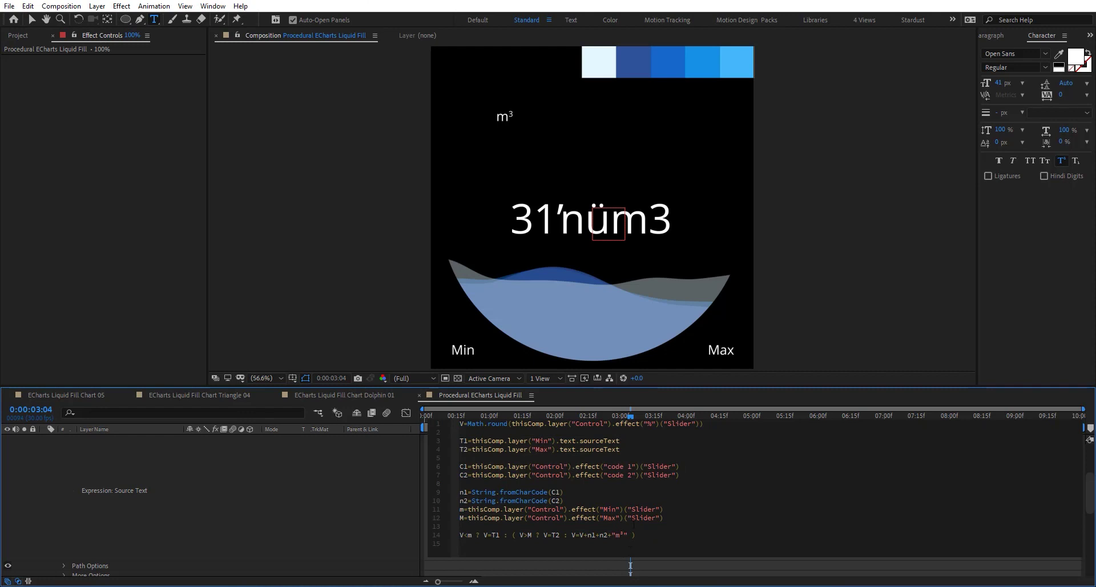
pyautogui.click(316, 501)
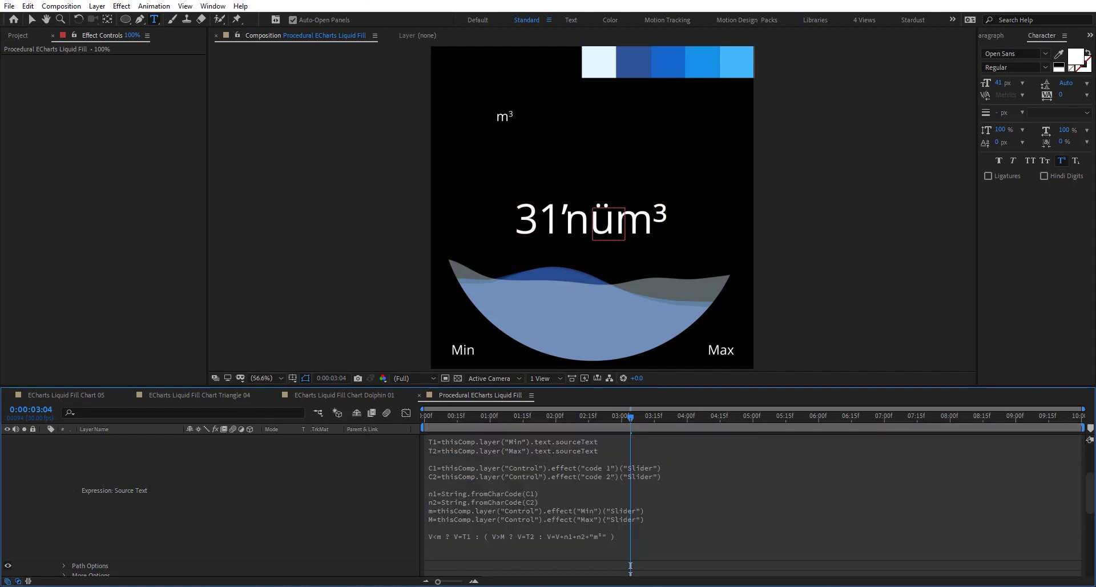
# Switch back to Character Map and inspect several symbols and letters in the Lato character set.
pyautogui.hotkey('alt', 'Tab')
pyautogui.click(780, 212)
pyautogui.click(748, 181)
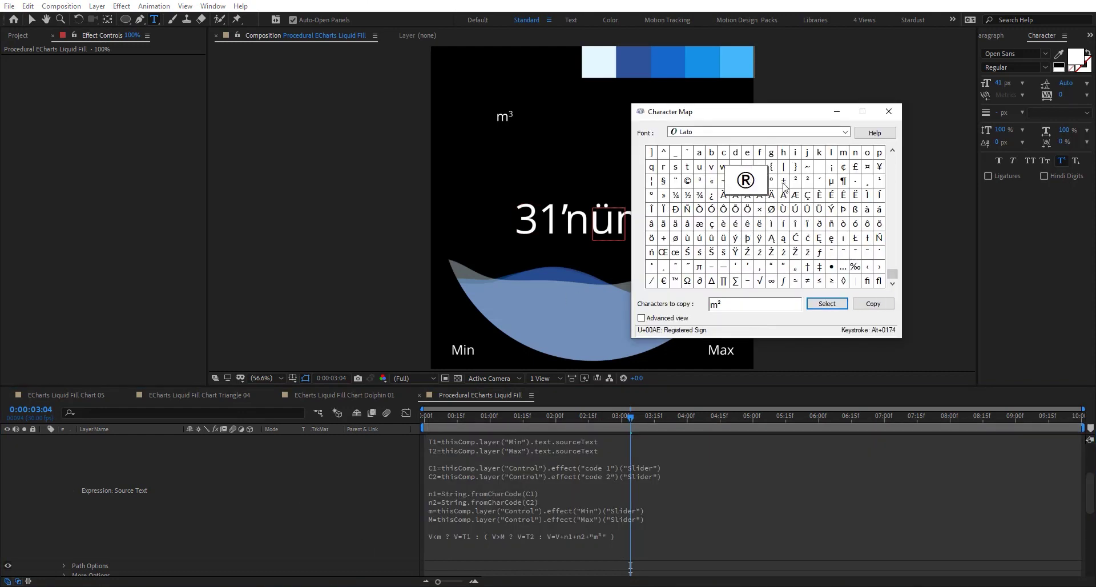
pyautogui.click(820, 169)
pyautogui.click(699, 207)
pyautogui.click(708, 166)
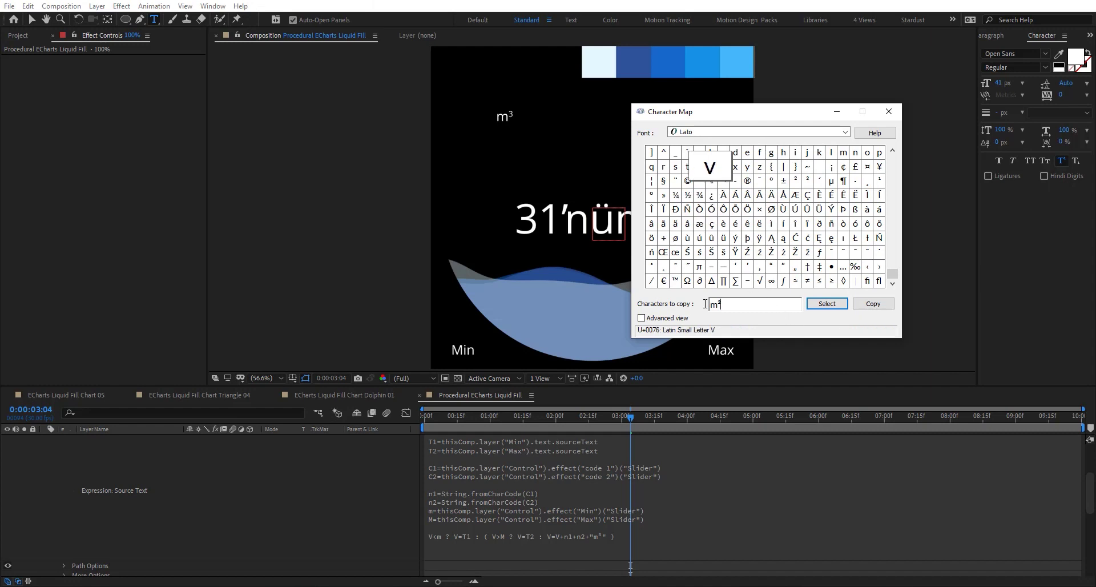
# Clear the characters to copy, select ƒ and ∞ instead, and copy them.
pyautogui.moveTo(725, 303); pyautogui.dragTo(706, 304)
pyautogui.press('BackSpace')
pyautogui.click(816, 253)
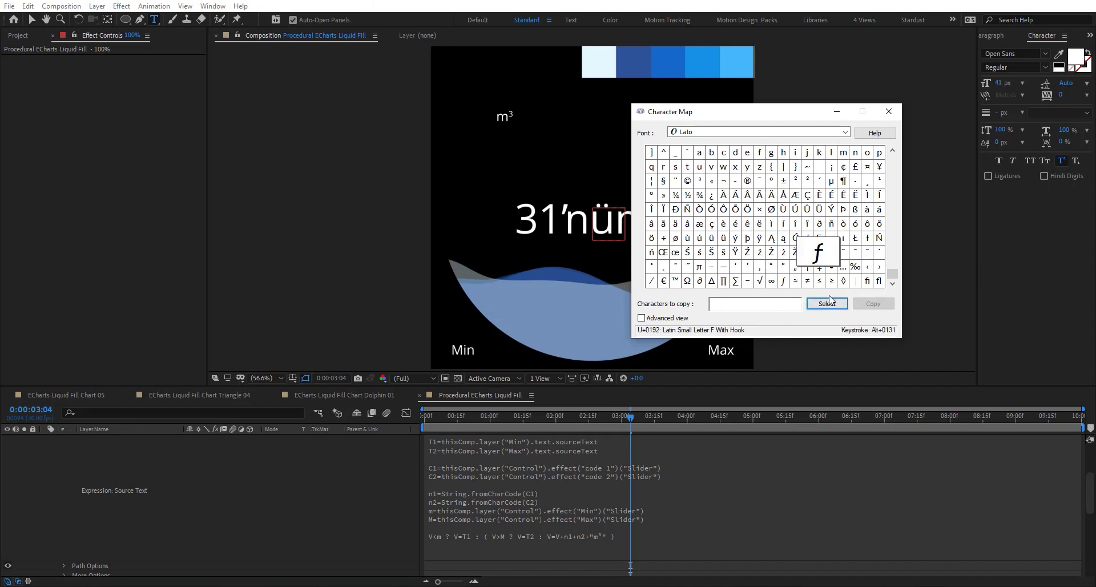
pyautogui.click(826, 303)
pyautogui.click(770, 280)
pyautogui.click(827, 303)
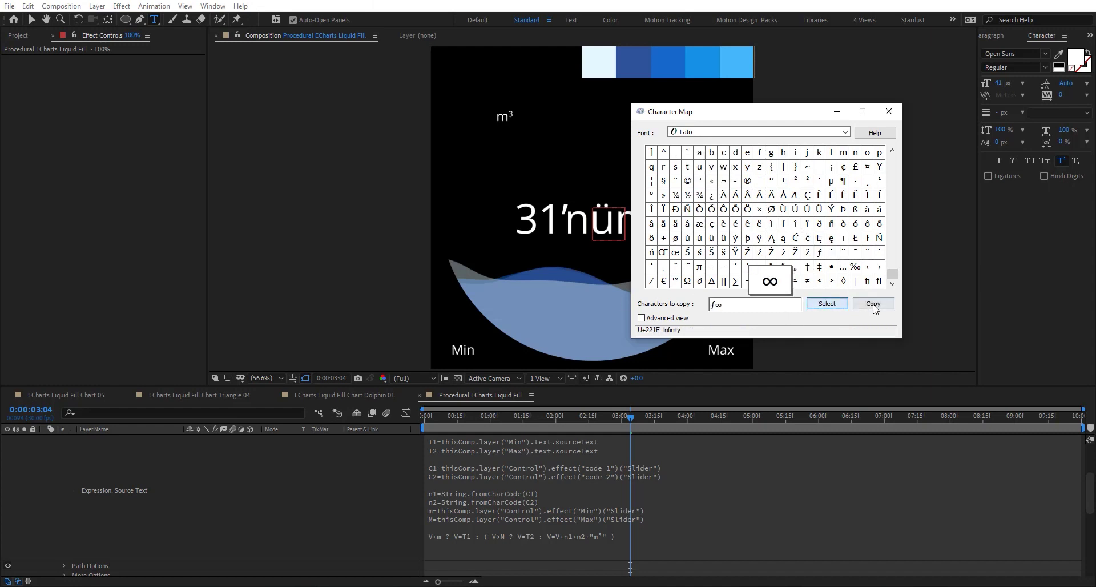
pyautogui.click(873, 306)
# Replace the quoted m³ in the expression's last line with the copied ƒ∞.
pyautogui.click(573, 546)
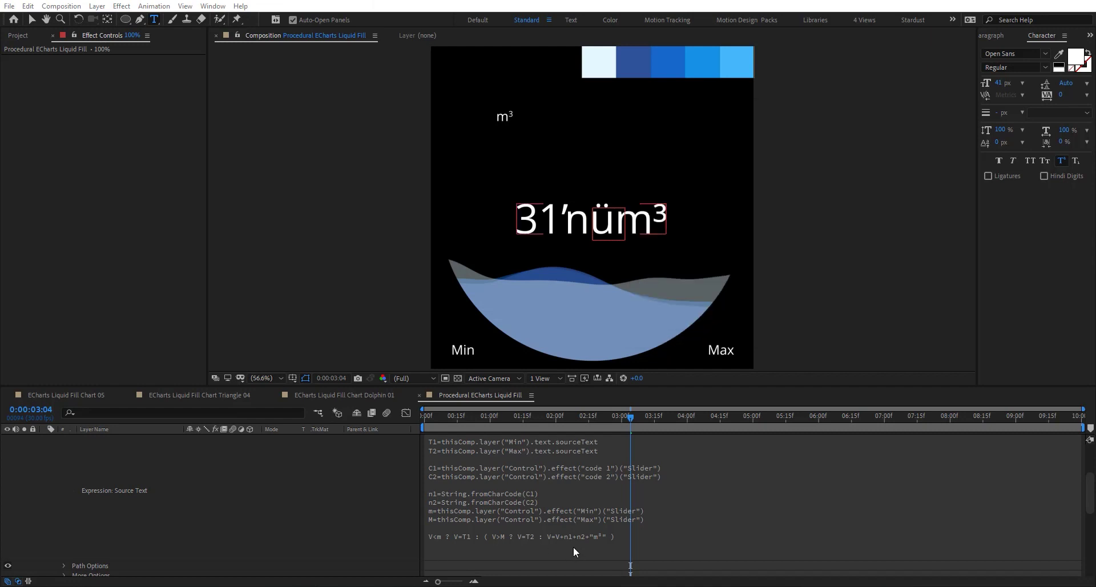
pyautogui.click(621, 534)
pyautogui.press('BackSpace')
pyautogui.press('BackSpace')
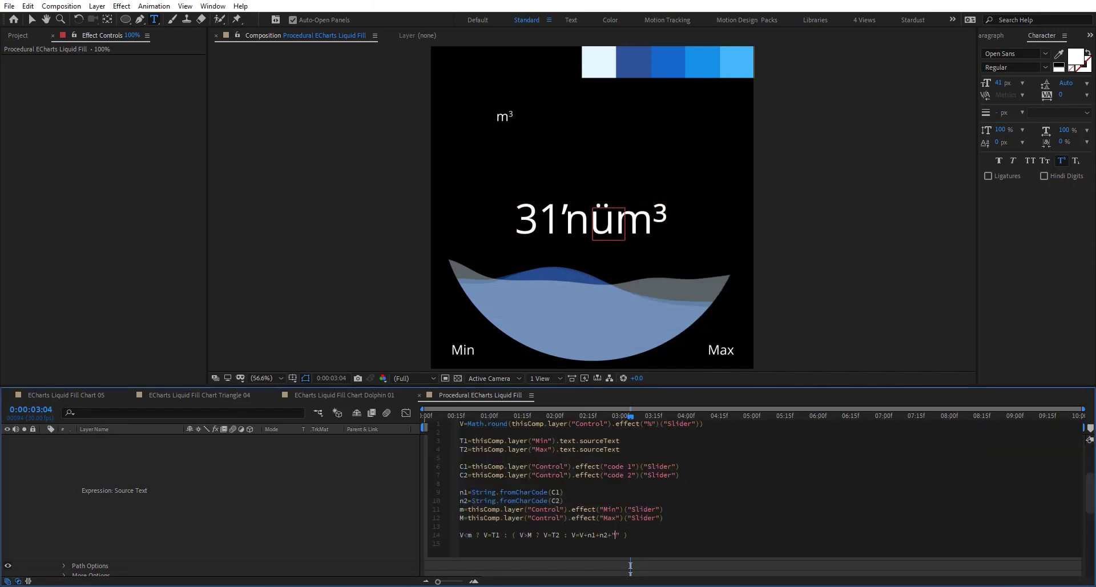
pyautogui.hotkey('ctrl', 'v')
pyautogui.click(403, 525)
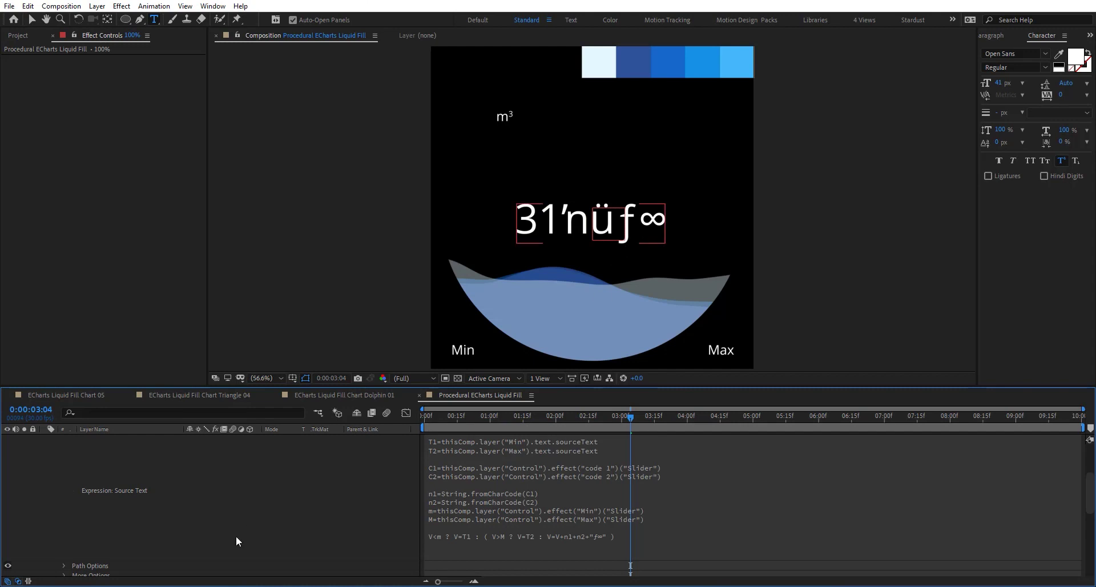
# Select the Control layer and lower its code 1 slider to 25.
pyautogui.scroll(5, 285, 513)
pyautogui.click(132, 484)
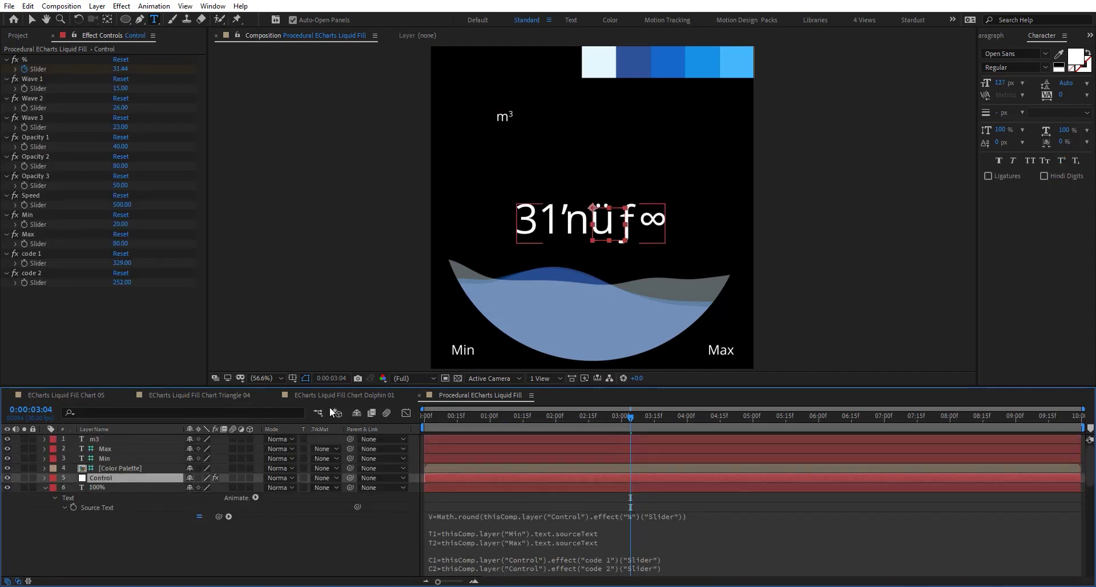
pyautogui.moveTo(122, 263); pyautogui.dragTo(2, 266)
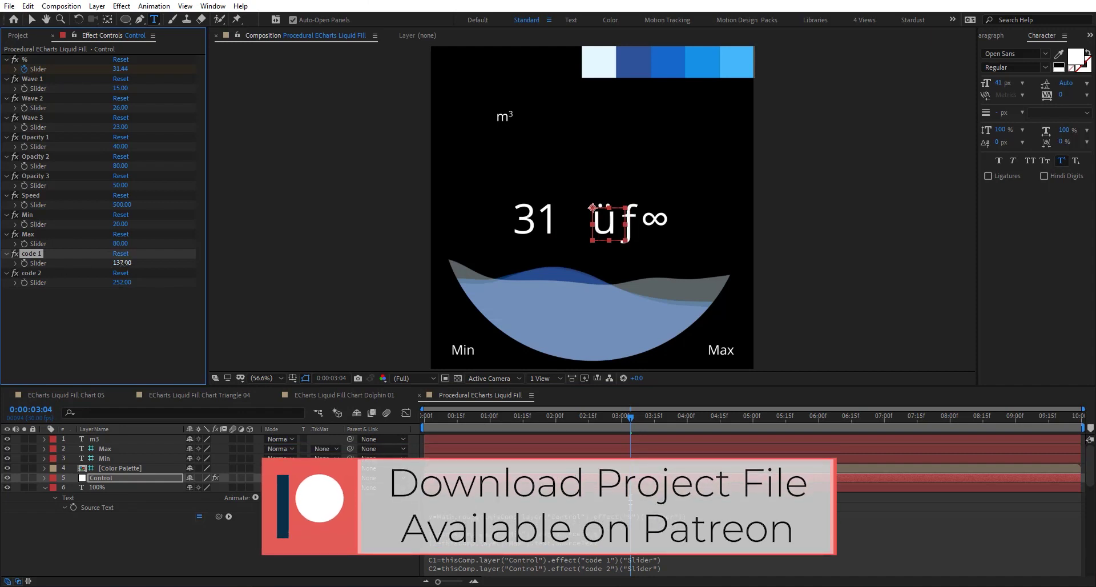
pyautogui.moveTo(122, 264); pyautogui.dragTo(55, 262)
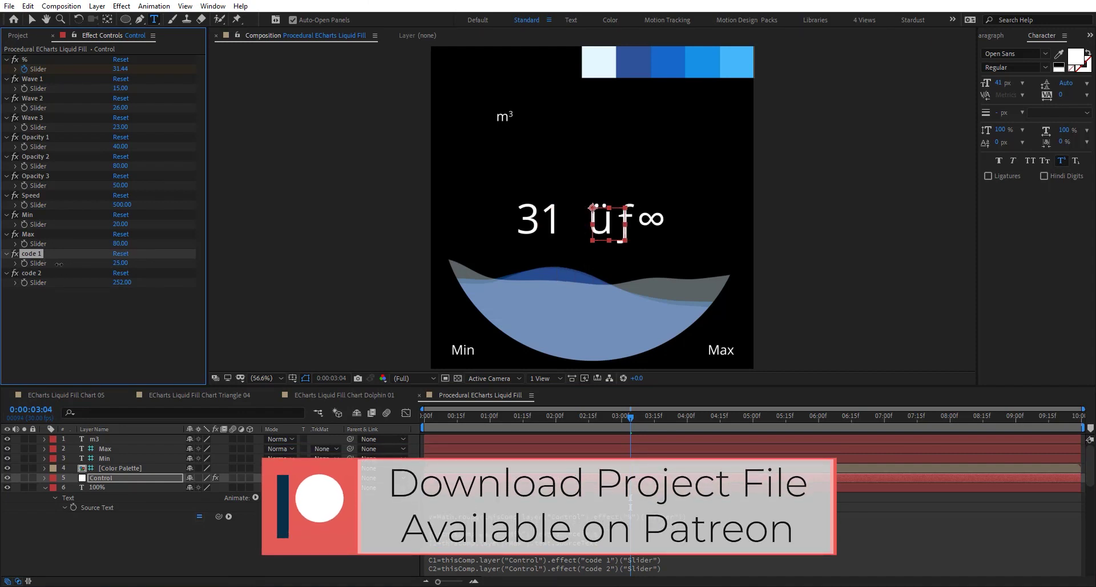
# Lower the Control layer's code 2 slider to 243.
pyautogui.click(123, 282)
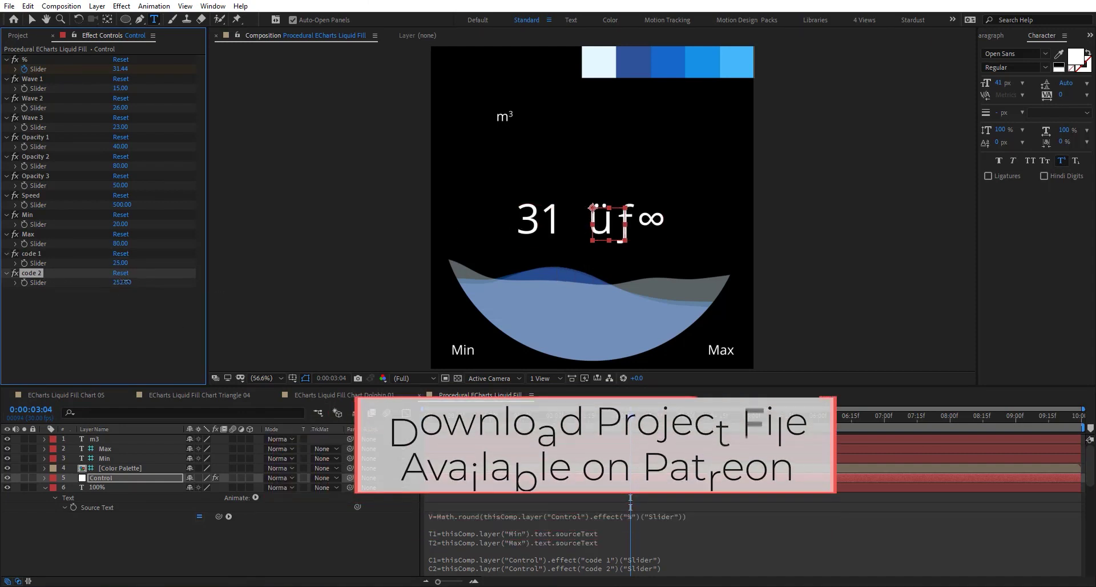
pyautogui.moveTo(126, 281); pyautogui.dragTo(121, 282)
# Remove the quoted ƒ∞ and its leading plus sign from the last line of the 100% layer's Source Text expression.
pyautogui.scroll(-1, 599, 554)
pyautogui.scroll(-2, 622, 543)
pyautogui.click(616, 541)
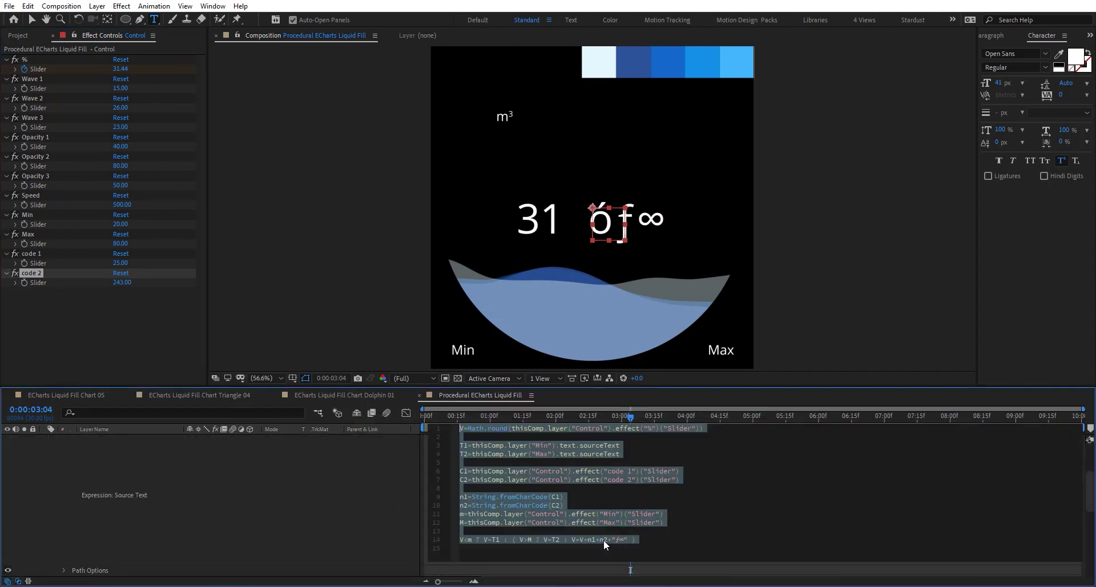
pyautogui.click(628, 540)
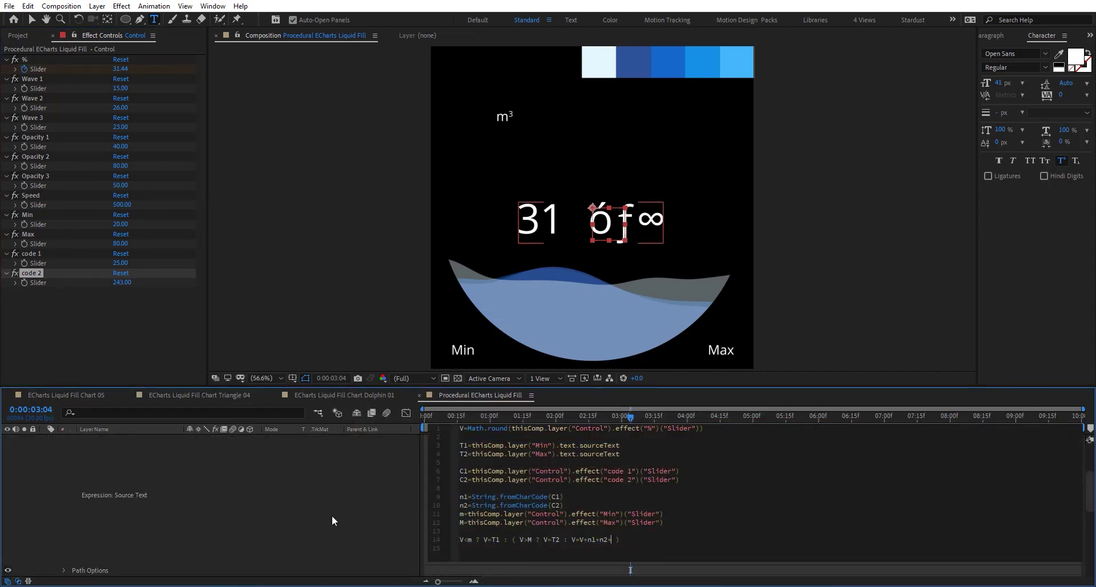
pyautogui.click(331, 515)
pyautogui.click(590, 540)
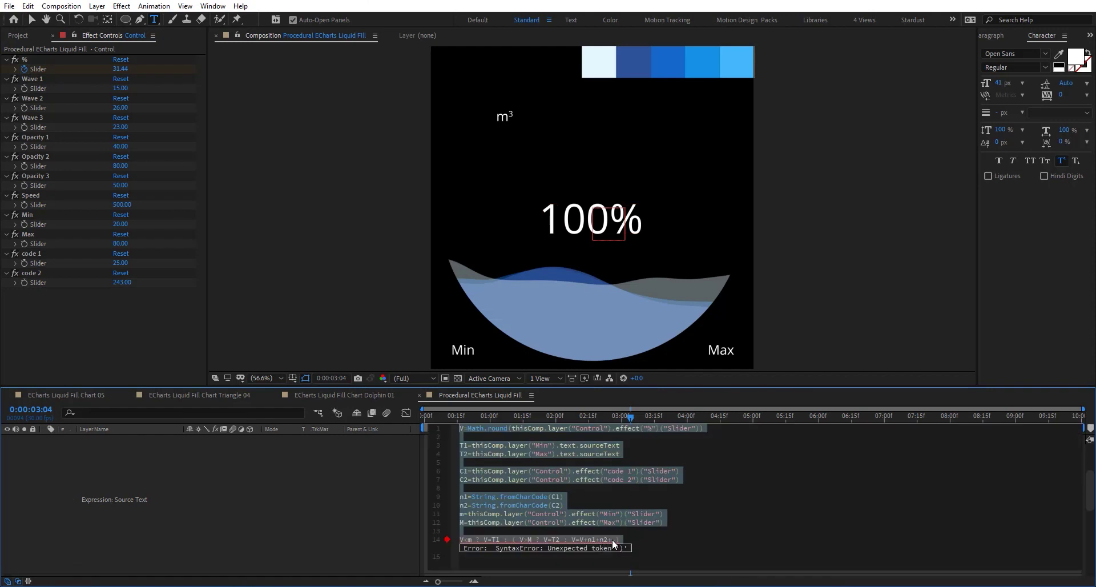
pyautogui.click(379, 482)
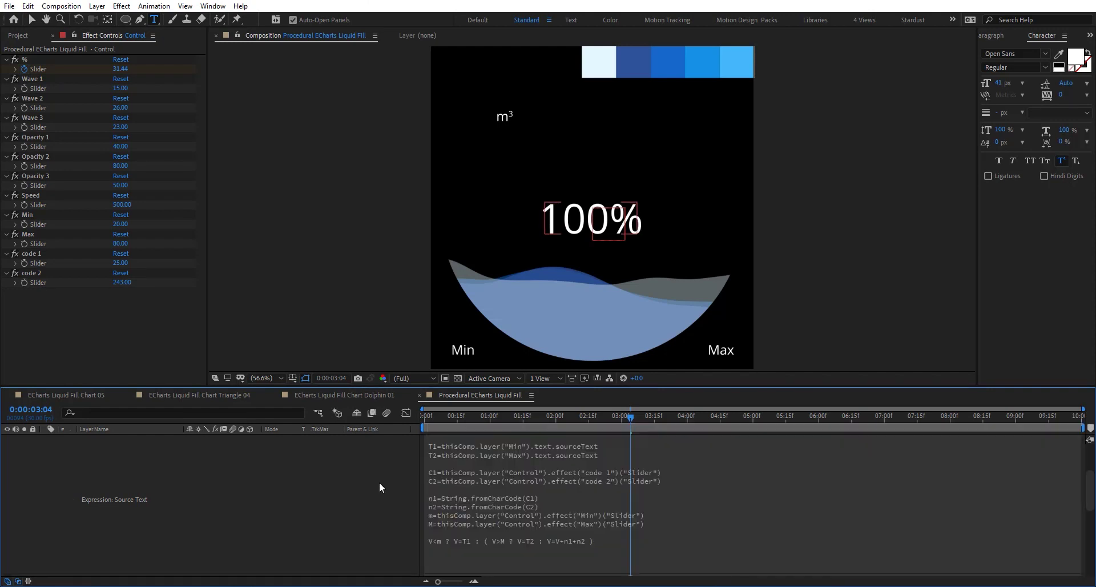
# Set the code 1 slider to 109 and the code 2 slider to 179 to form m³.
pyautogui.click(119, 264)
pyautogui.write('109')
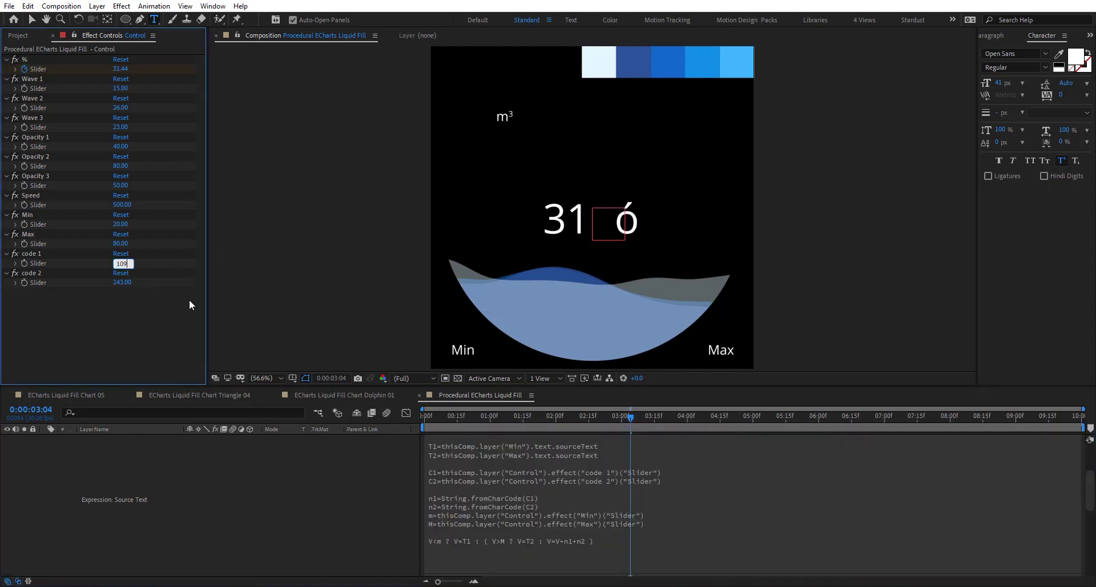
pyautogui.press('Return')
pyautogui.click(121, 282)
pyautogui.write('179')
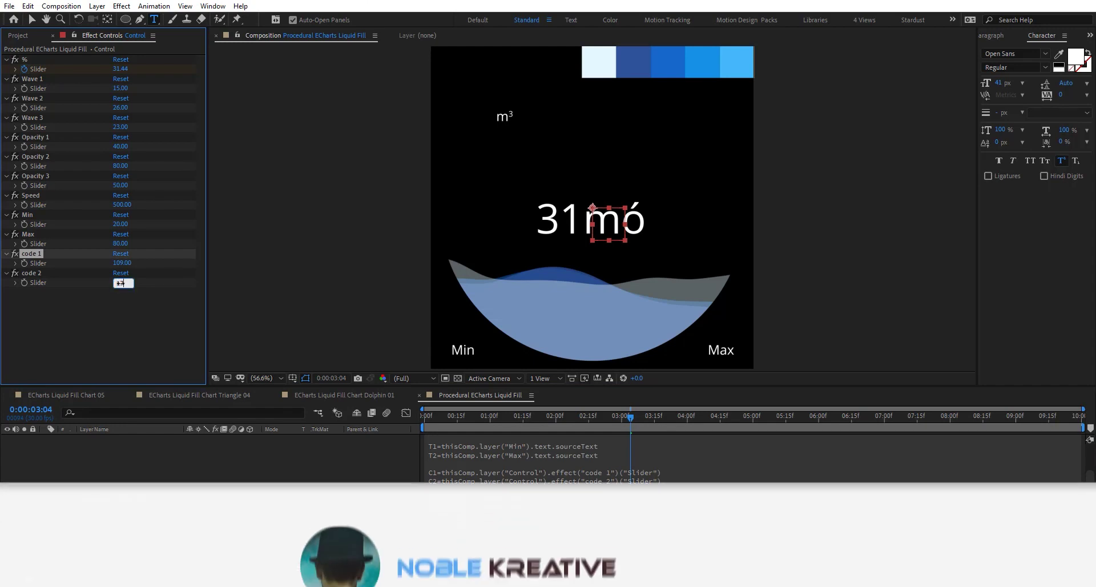
pyautogui.press('Return')
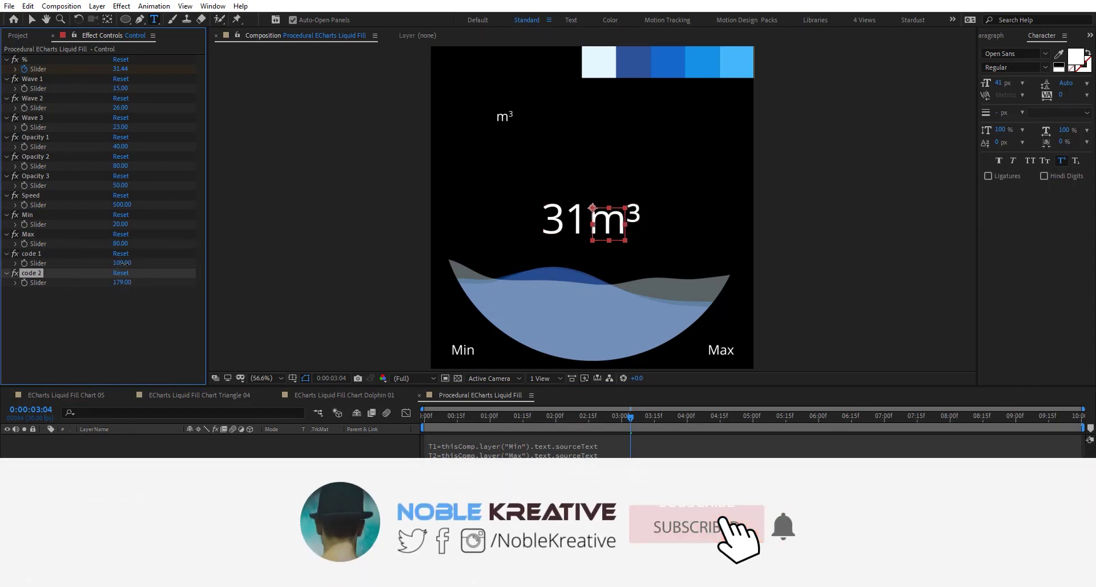
pyautogui.moveTo(119, 263); pyautogui.dragTo(148, 262)
pyautogui.hotkey('ctrl', 'z')
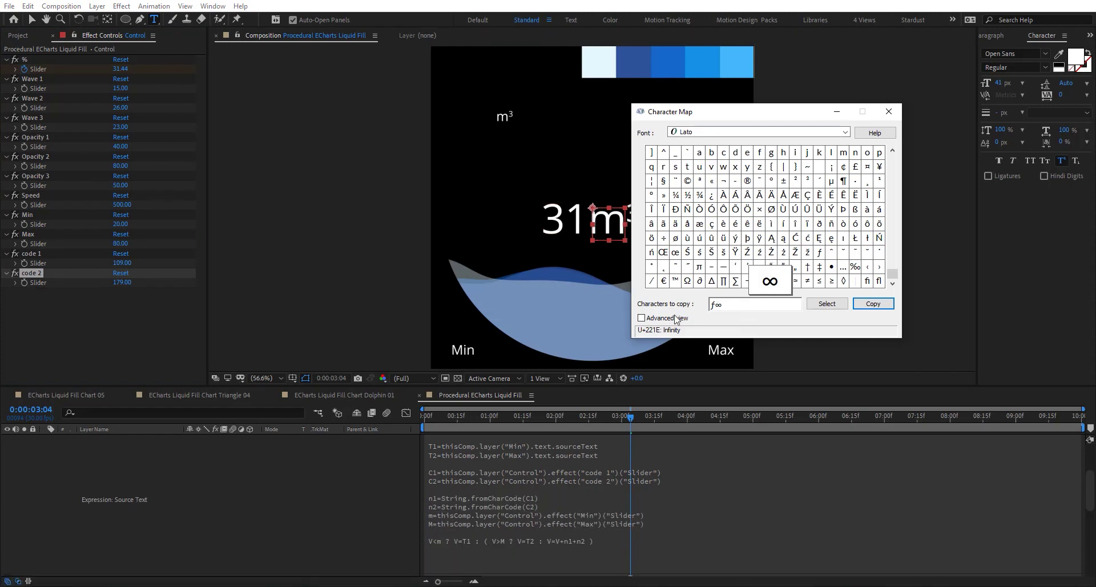
# In Character Map, enable the advanced view, group by Unicode Subrange, and look up the Currency characters' codes, including the pound and euro.
pyautogui.click(675, 318)
pyautogui.click(745, 354)
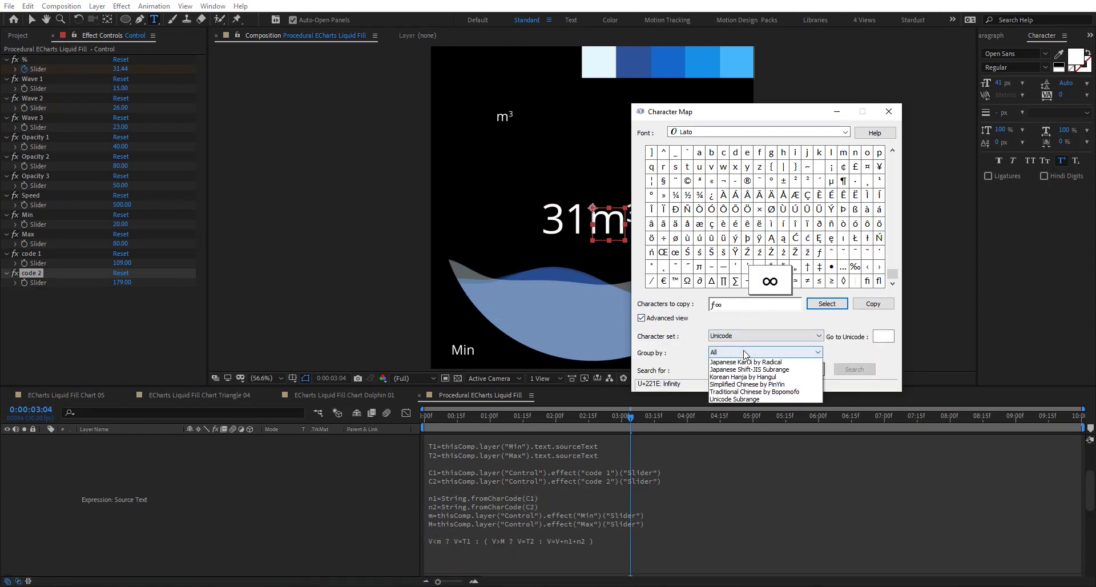
pyautogui.click(742, 425)
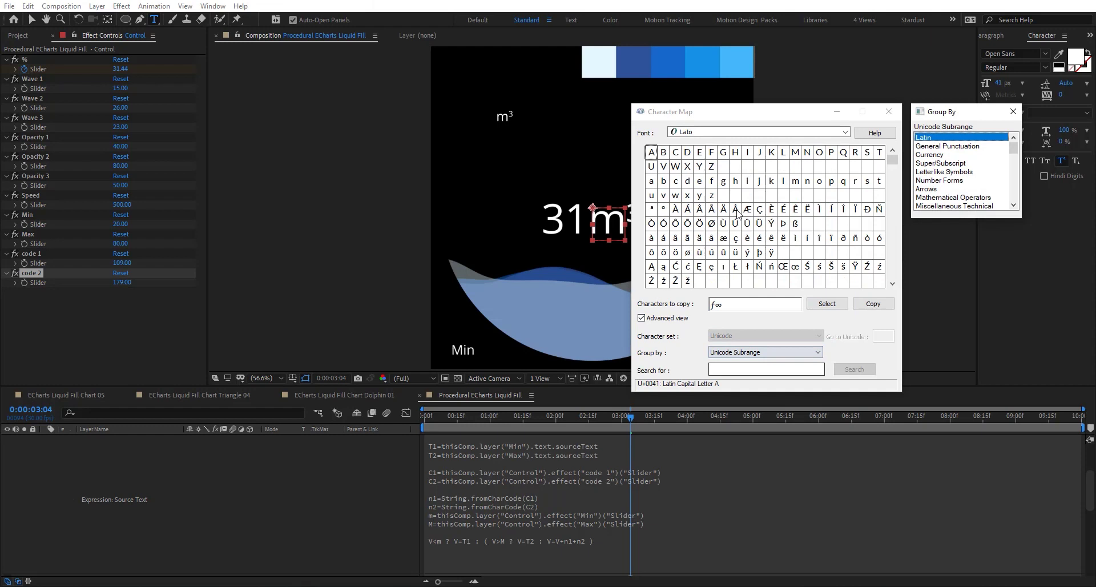
pyautogui.click(950, 154)
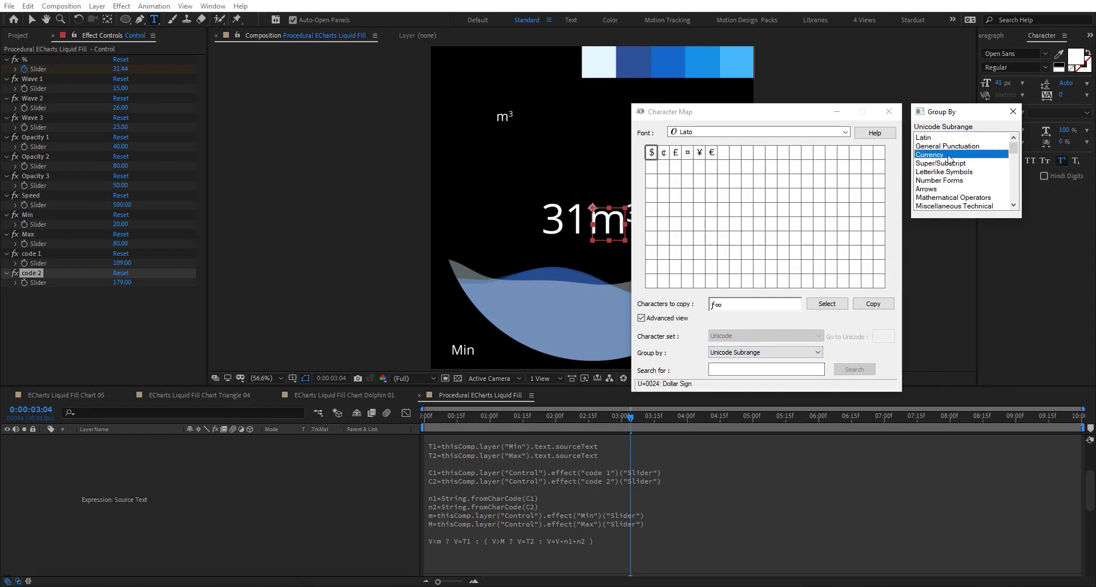
pyautogui.click(663, 153)
pyautogui.click(675, 152)
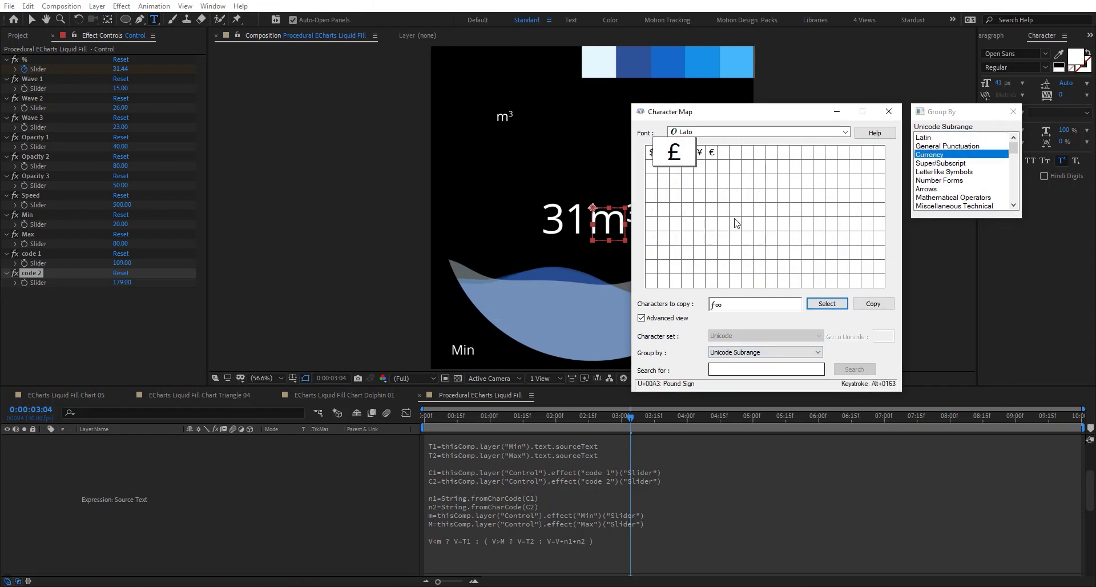
pyautogui.click(711, 152)
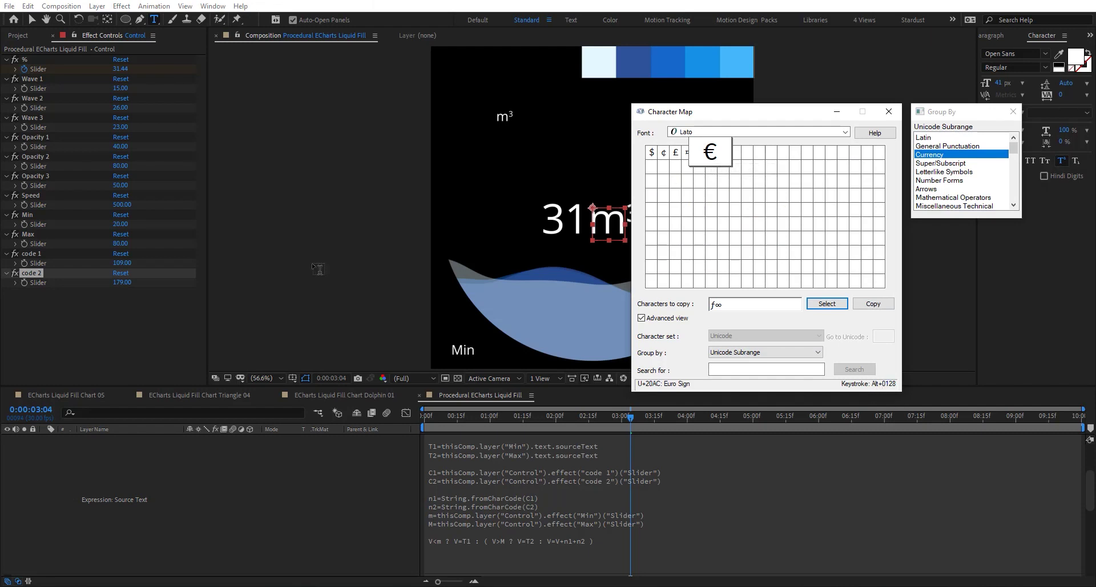
# Try the euro sign's keystroke code by setting the code 1 slider to 128.
pyautogui.click(122, 263)
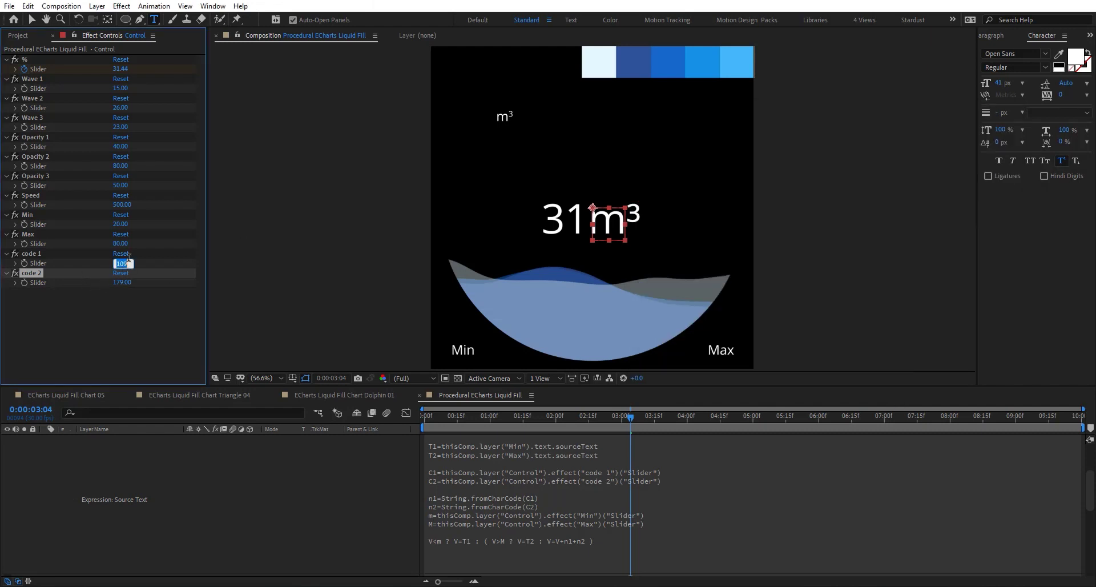
pyautogui.write('128')
pyautogui.press('Return')
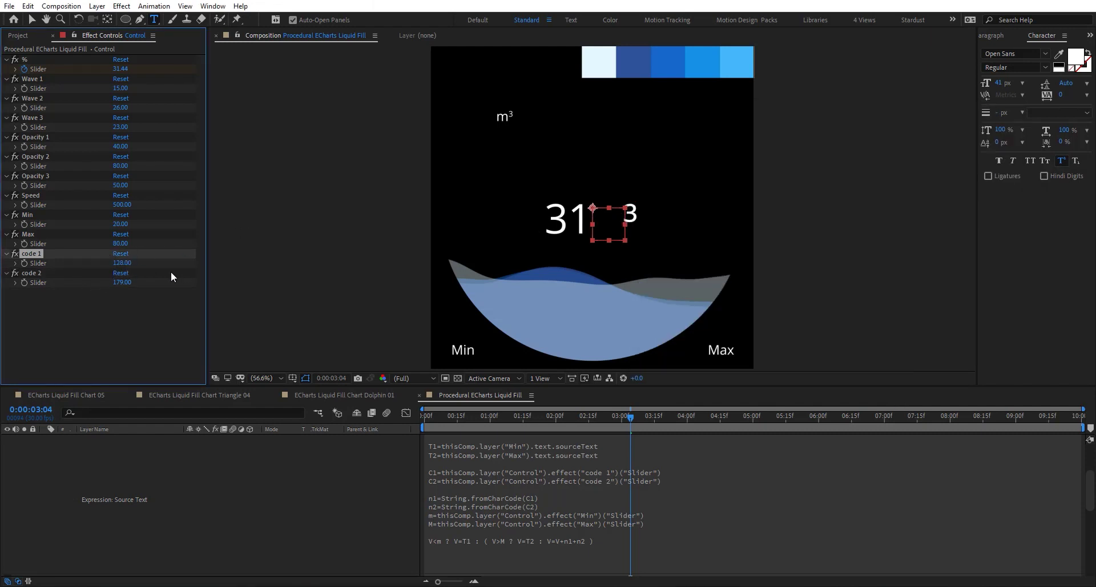
# Look up the pound sign's keystroke code in Character Map and set the code 1 slider to 163.
pyautogui.hotkey('alt', 'Tab')
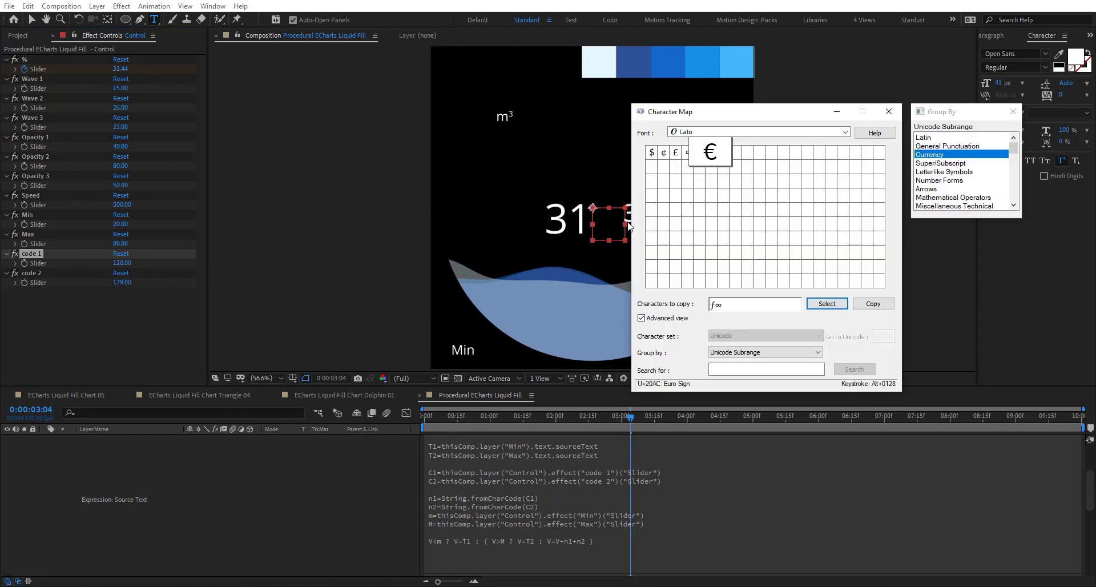
pyautogui.click(652, 153)
pyautogui.click(675, 155)
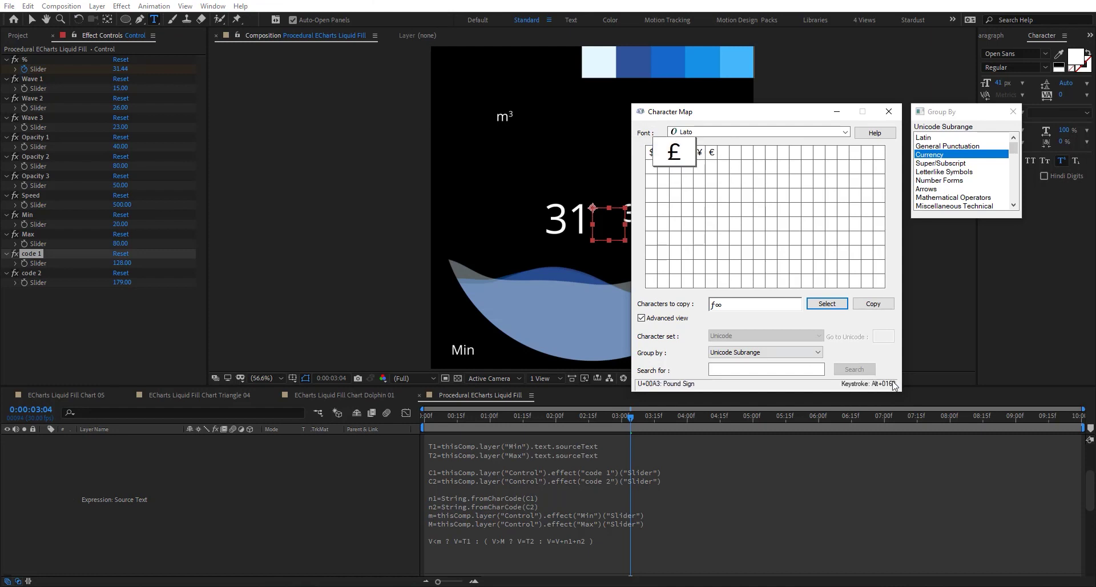
pyautogui.click(122, 263)
pyautogui.write('16')
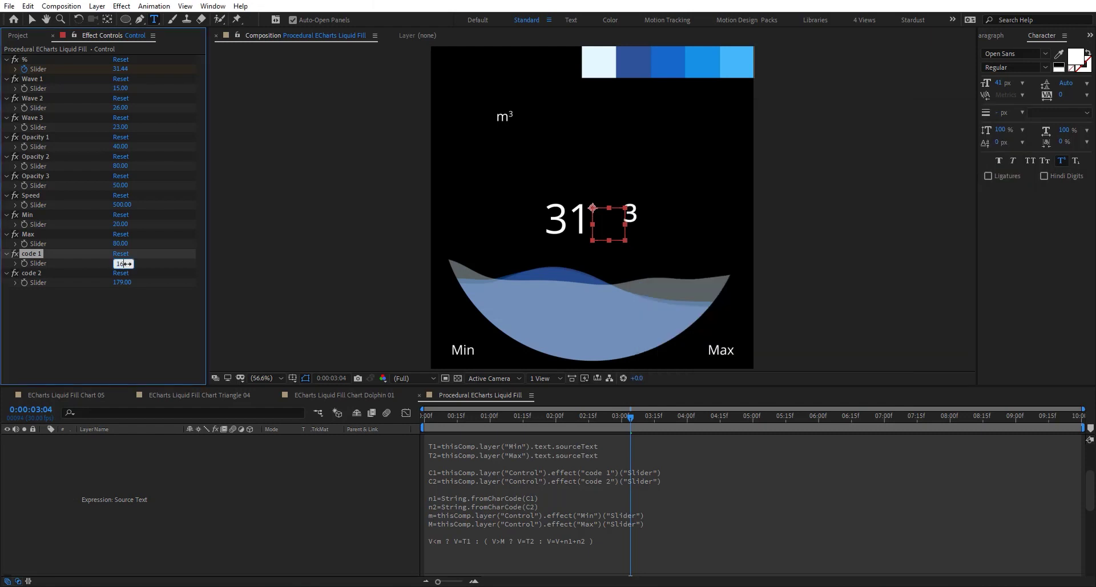
pyautogui.write('3')
pyautogui.press('Return')
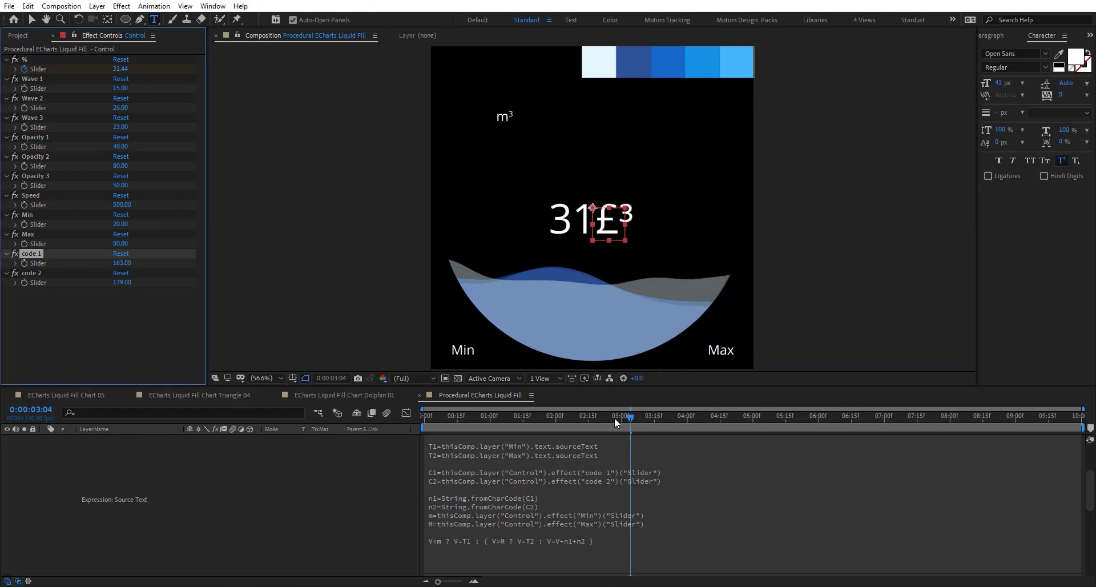
pyautogui.moveTo(614, 416)
pyautogui.mouseDown()
pyautogui.moveTo(479, 426)
pyautogui.moveTo(634, 424)
pyautogui.mouseUp()
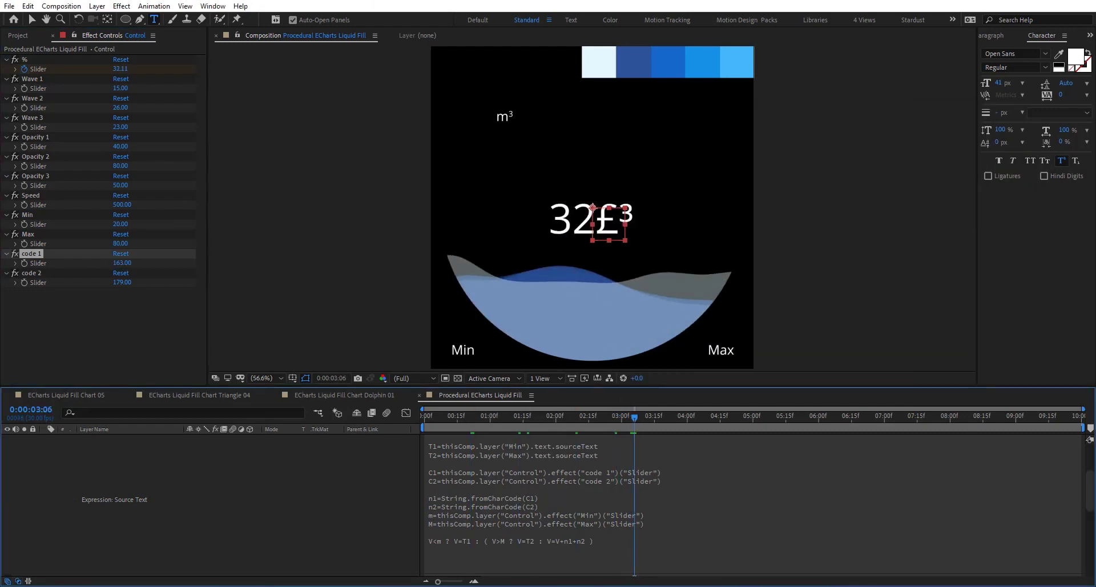
# Return to Character Map, group the characters by All, browse the Lato set, and minimize the window.
pyautogui.hotkey('alt', 'Tab')
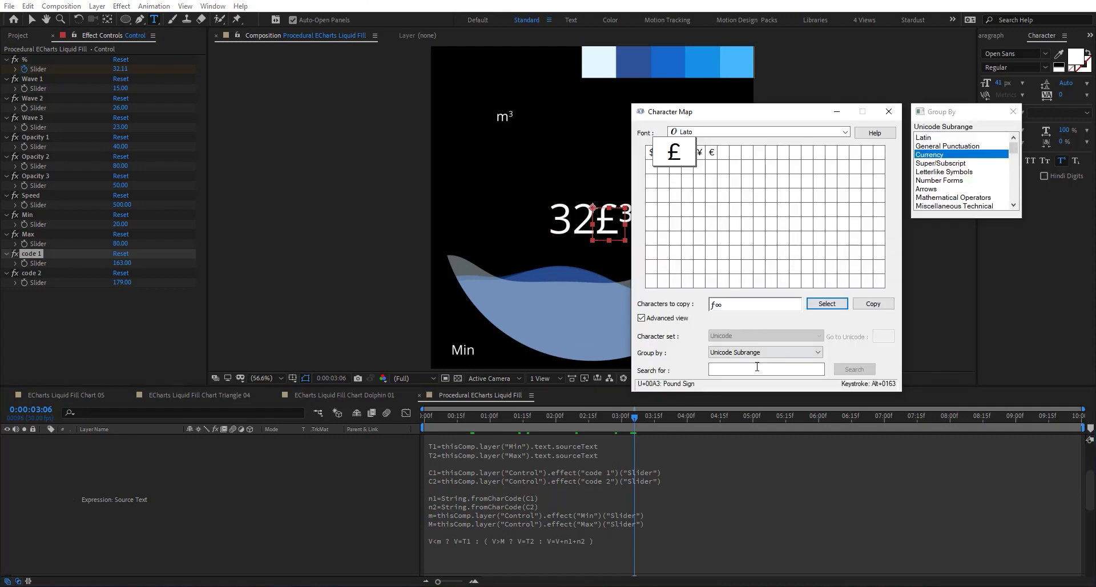
pyautogui.click(757, 352)
pyautogui.click(733, 364)
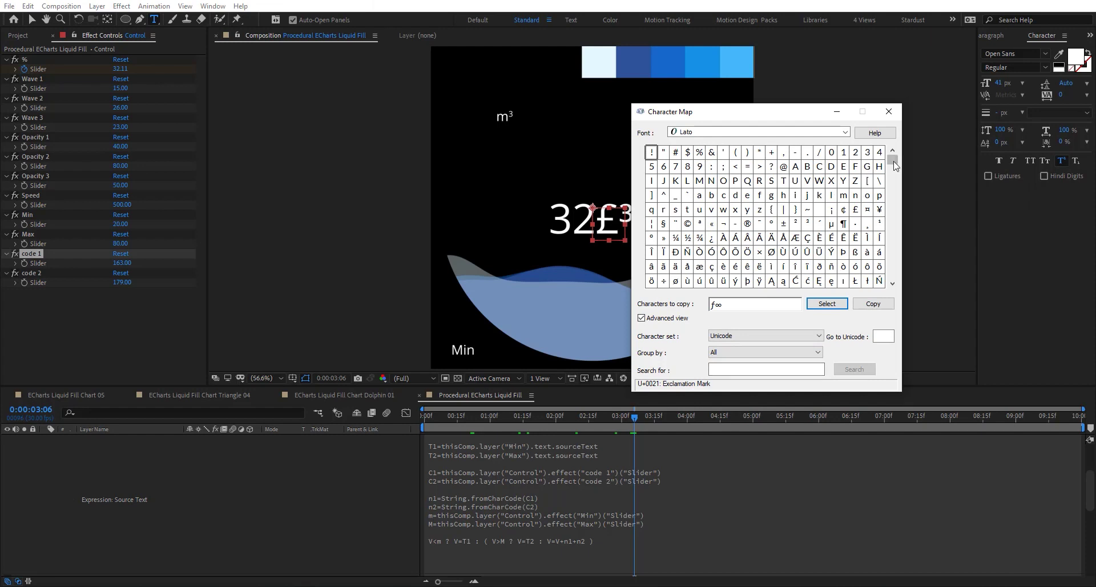
pyautogui.moveTo(894, 165); pyautogui.dragTo(884, 209)
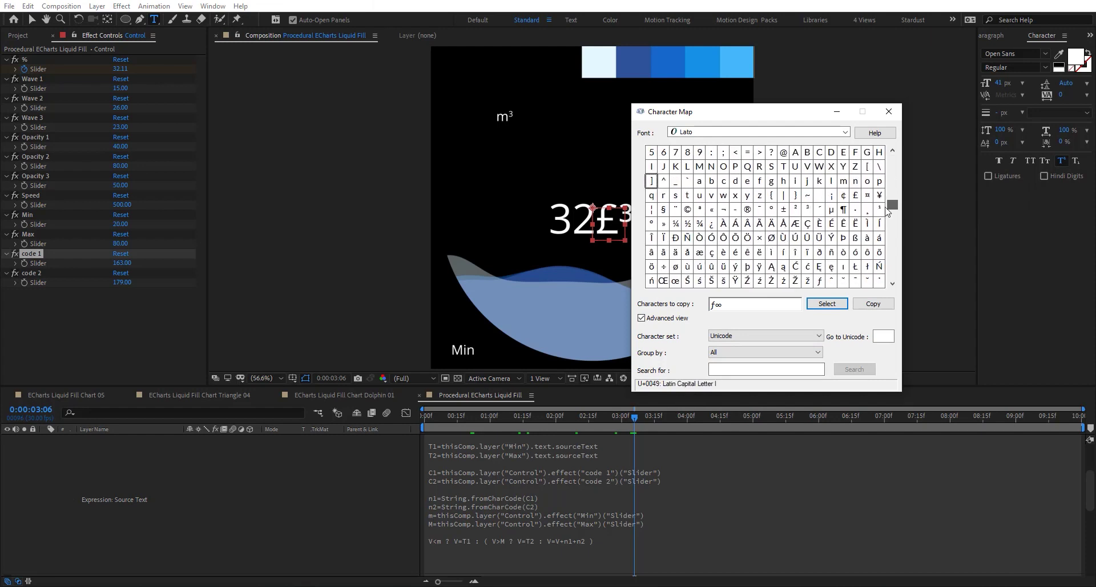
pyautogui.click(836, 111)
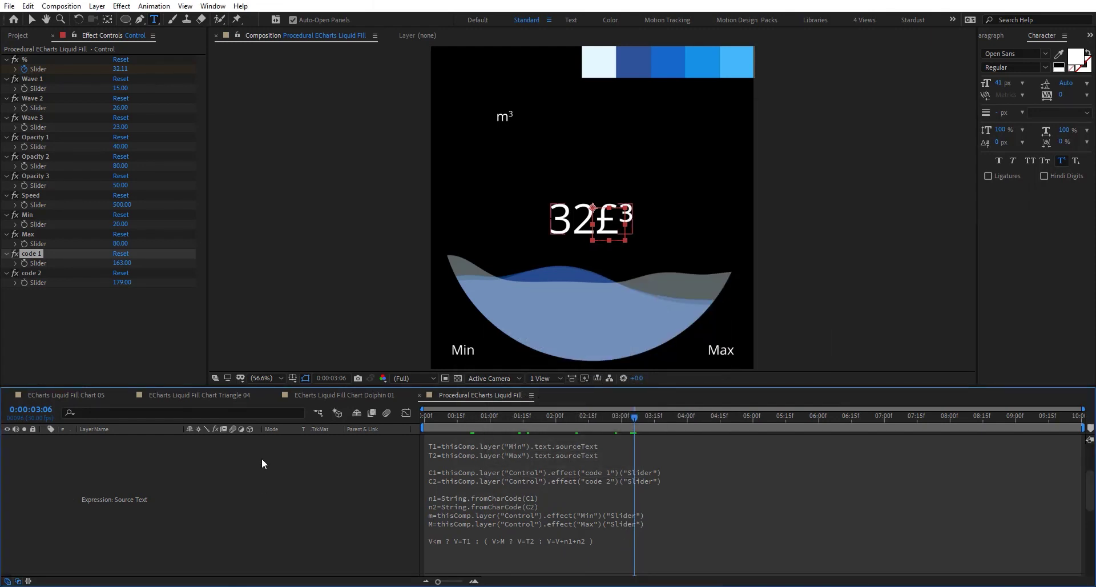
# Set the code 1 slider back to 109 for the letter m.
pyautogui.click(122, 263)
pyautogui.write('109')
pyautogui.press('Return')
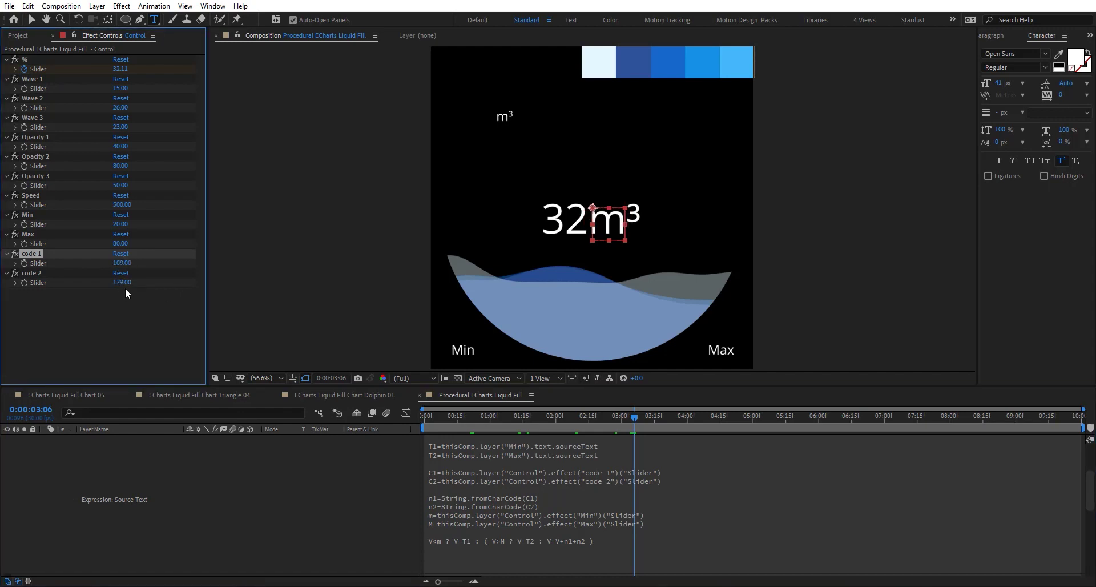
# Insert a quoted space between V and n1 in the expression's last line so it reads V=V+" "+n1+n2.
pyautogui.click(566, 535)
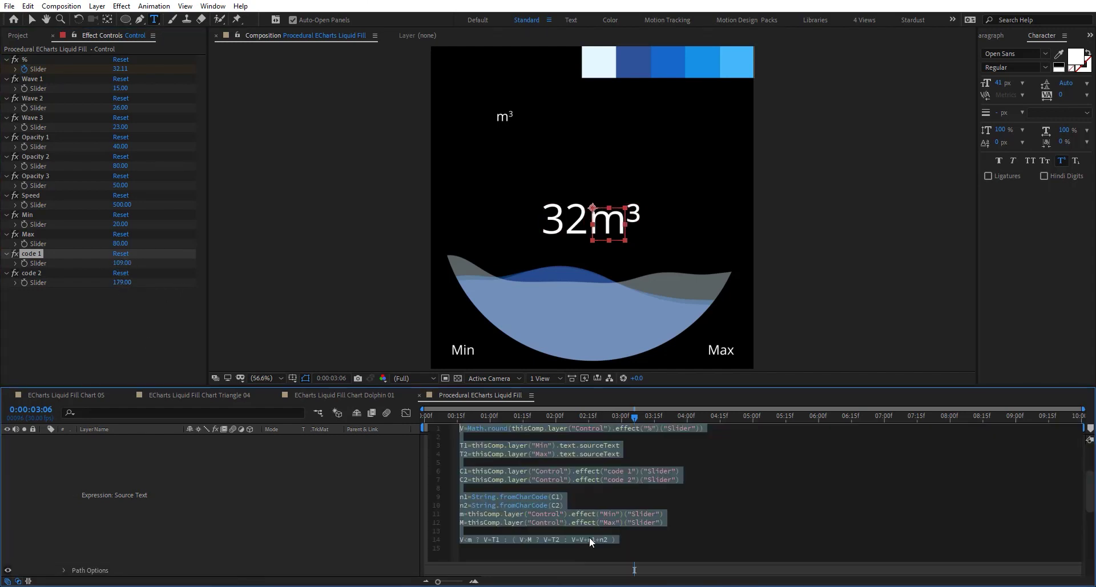
pyautogui.click(589, 536)
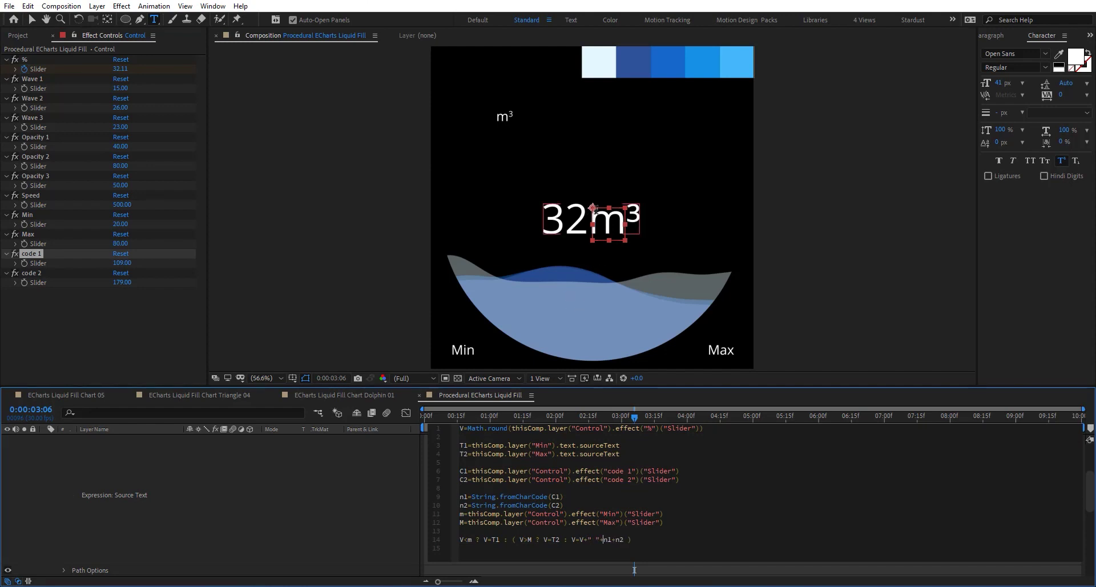
pyautogui.click(392, 512)
# Delete the m3 text layer and scrub the timeline to preview the chart, ending at 0:00:02:11.
pyautogui.scroll(5, 188, 461)
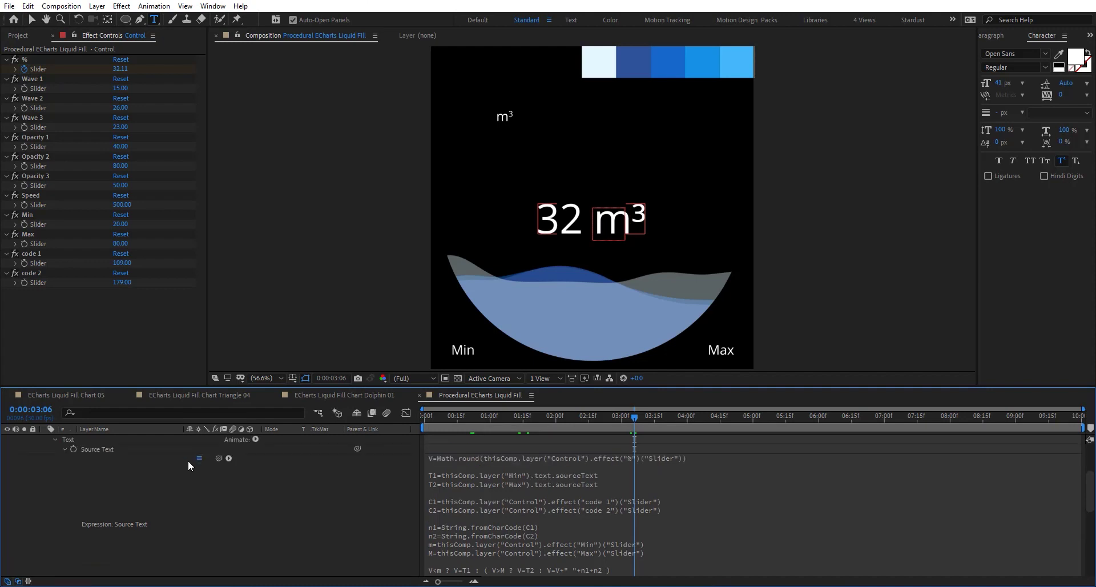
pyautogui.click(109, 447)
pyautogui.click(110, 437)
pyautogui.press('Delete')
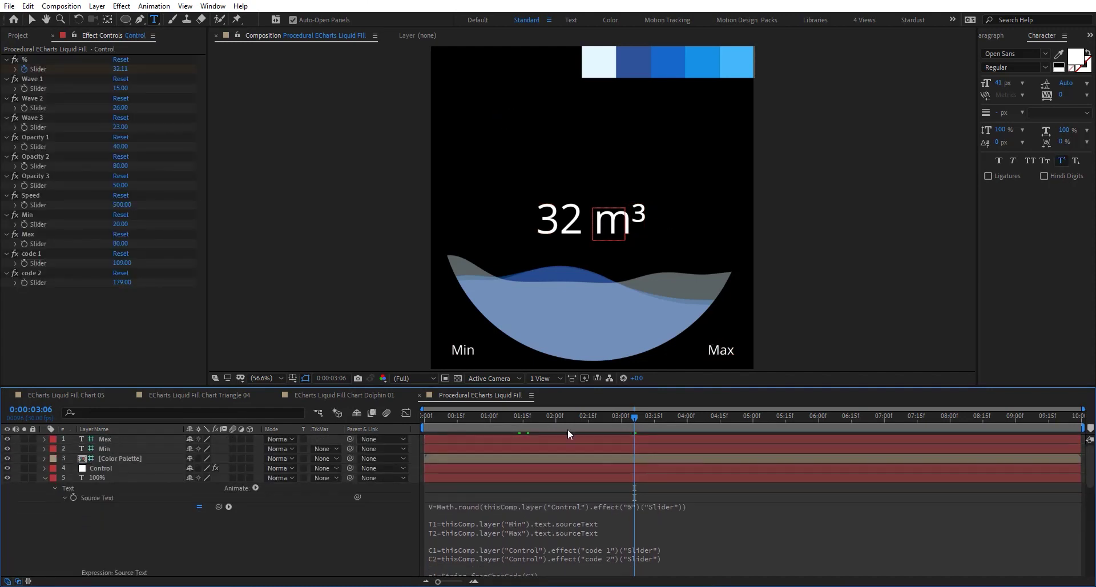
pyautogui.moveTo(593, 413); pyautogui.dragTo(884, 415)
pyautogui.moveTo(763, 412); pyautogui.dragTo(580, 422)
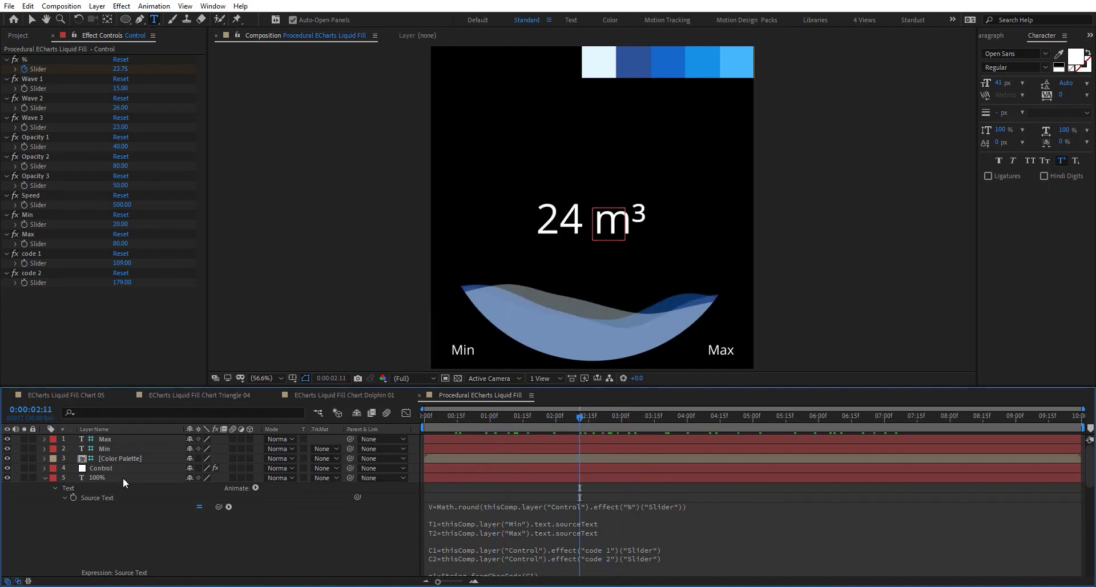
# Apply the Set Matte effect to the 100% layer, taking the matte from the Waves layer with Invert Matte enabled.
pyautogui.click(122, 477)
pyautogui.hotkey('ctrl', 'space')
pyautogui.write('set')
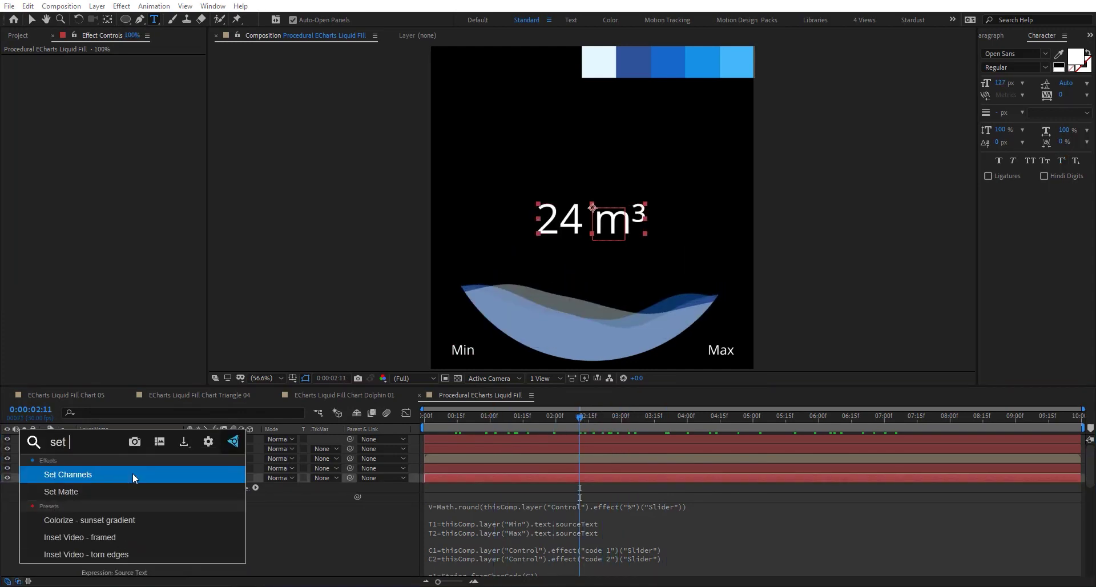
pyautogui.press('Down')
pyautogui.press('Return')
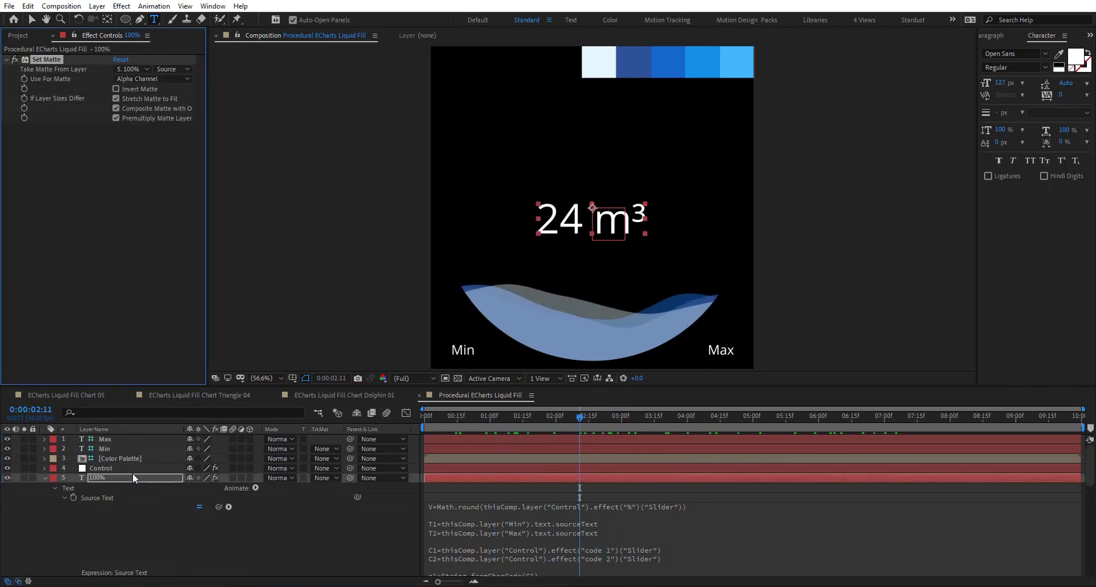
pyautogui.click(129, 70)
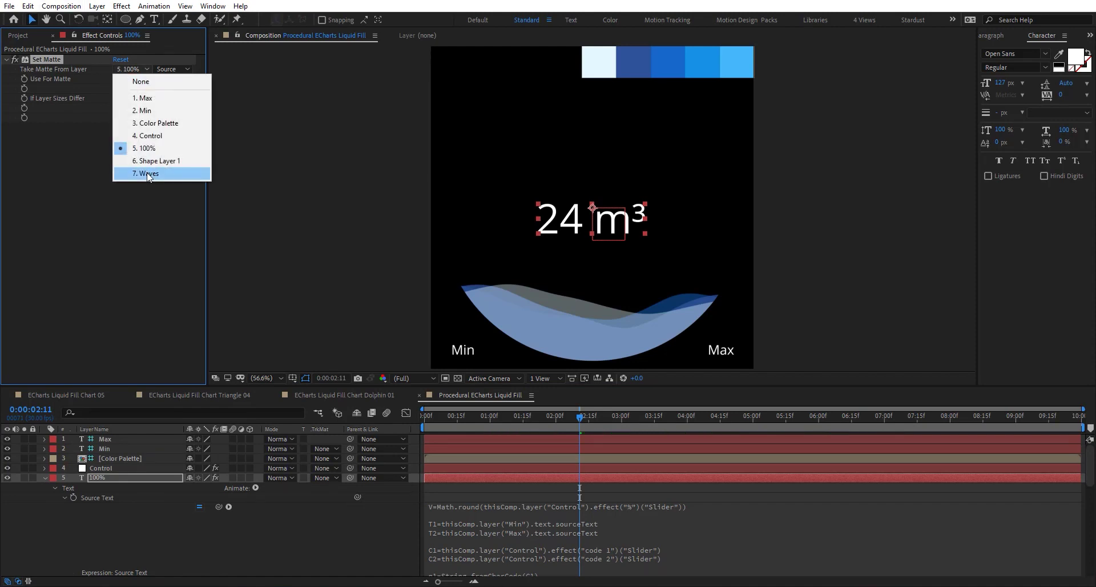
pyautogui.click(146, 173)
pyautogui.click(134, 91)
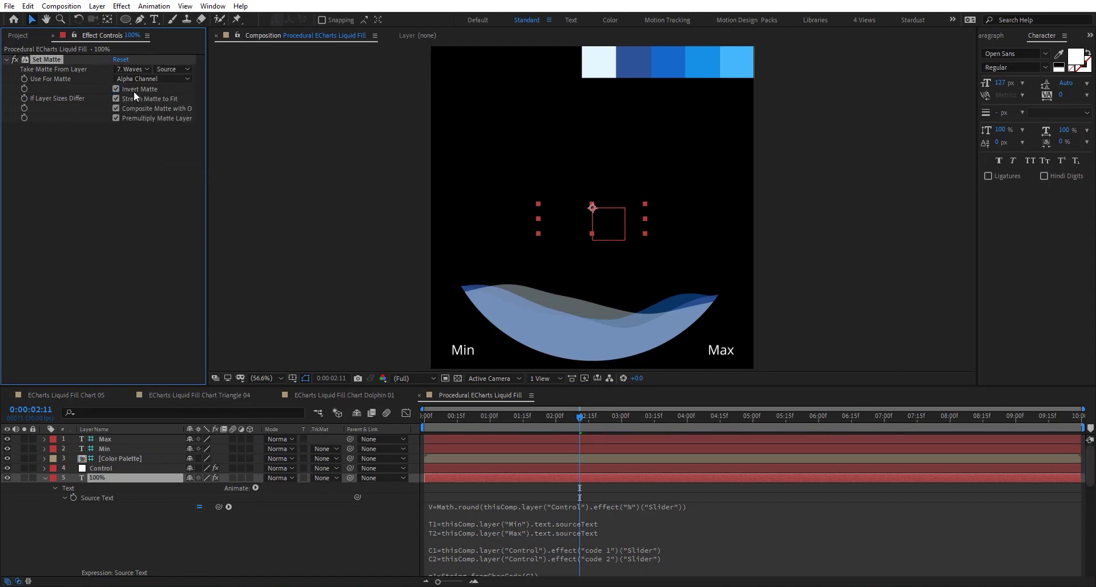
# Scrub the timeline and check the number's matte against the waves up close, ending at 0:00:04:11.
pyautogui.moveTo(583, 427); pyautogui.dragTo(776, 415)
pyautogui.press('/')
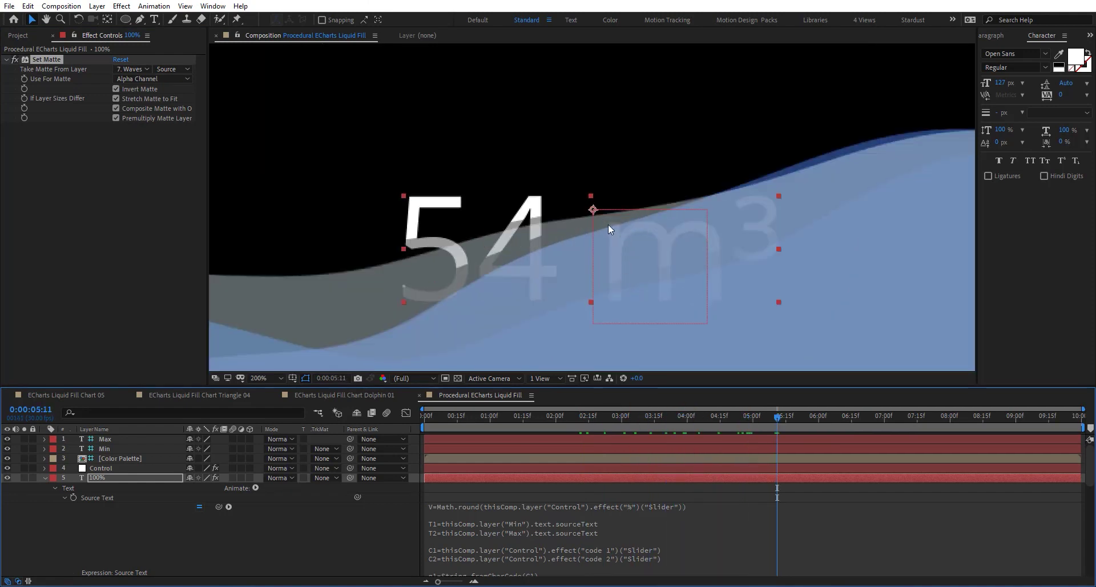
pyautogui.moveTo(790, 414); pyautogui.dragTo(711, 417)
pyautogui.press(',')
pyautogui.press(',')
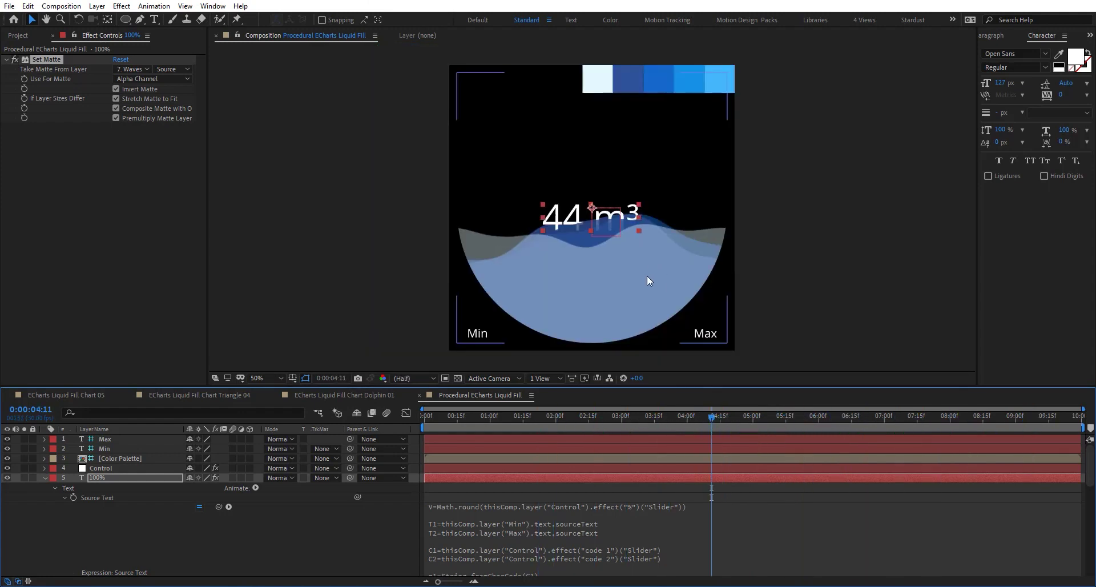
# Review the Dolphin 01, Triangle 04, Triangle 03 and Triangle 01 example compositions, scrubbing through their fill animations.
pyautogui.click(323, 396)
pyautogui.moveTo(621, 418)
pyautogui.mouseDown()
pyautogui.moveTo(405, 418)
pyautogui.moveTo(632, 420)
pyautogui.mouseUp()
pyautogui.click(206, 393)
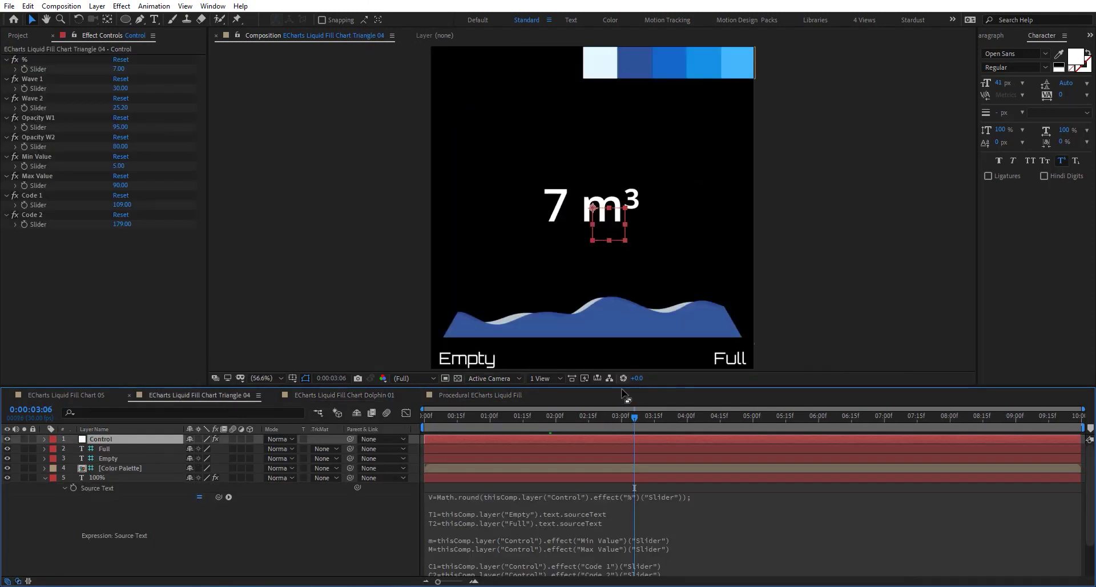
pyautogui.click(18, 36)
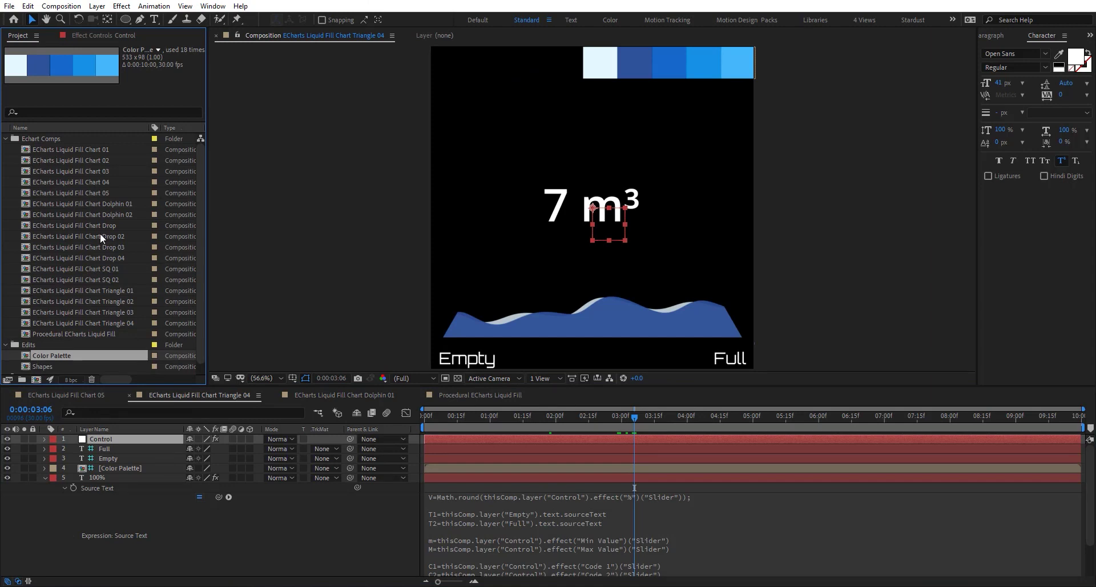
pyautogui.click(94, 308)
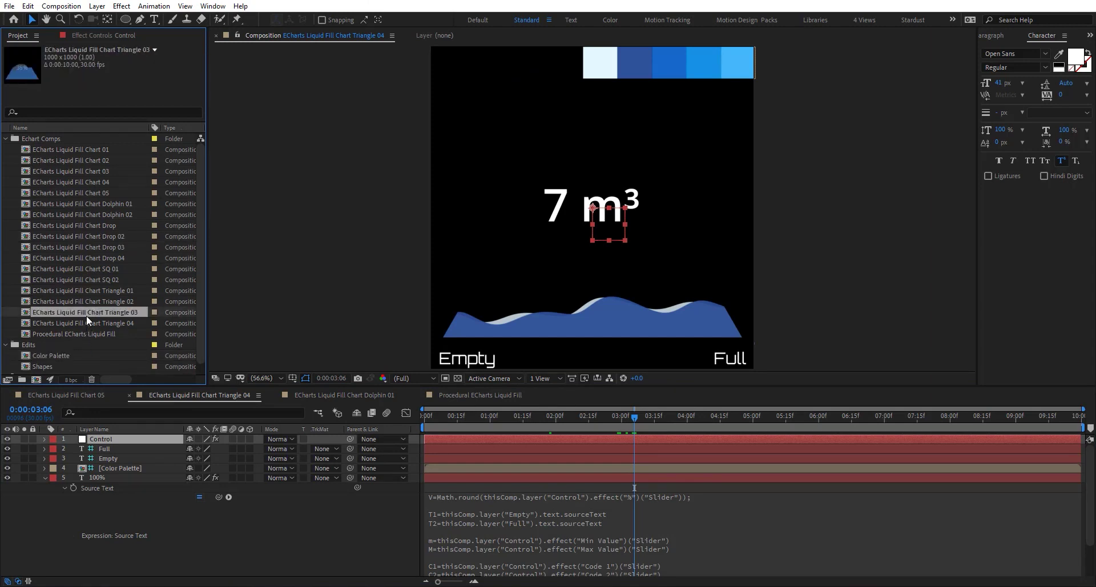
pyautogui.doubleClick(87, 313)
pyautogui.moveTo(611, 418); pyautogui.dragTo(520, 426)
pyautogui.doubleClick(77, 285)
# Copy the Dolphin layer from the Shapes composition into Procedural ECharts Liquid Fill, above Shape Layer 1, and hide Shape Layer 1.
pyautogui.click(49, 367)
pyautogui.doubleClick(49, 367)
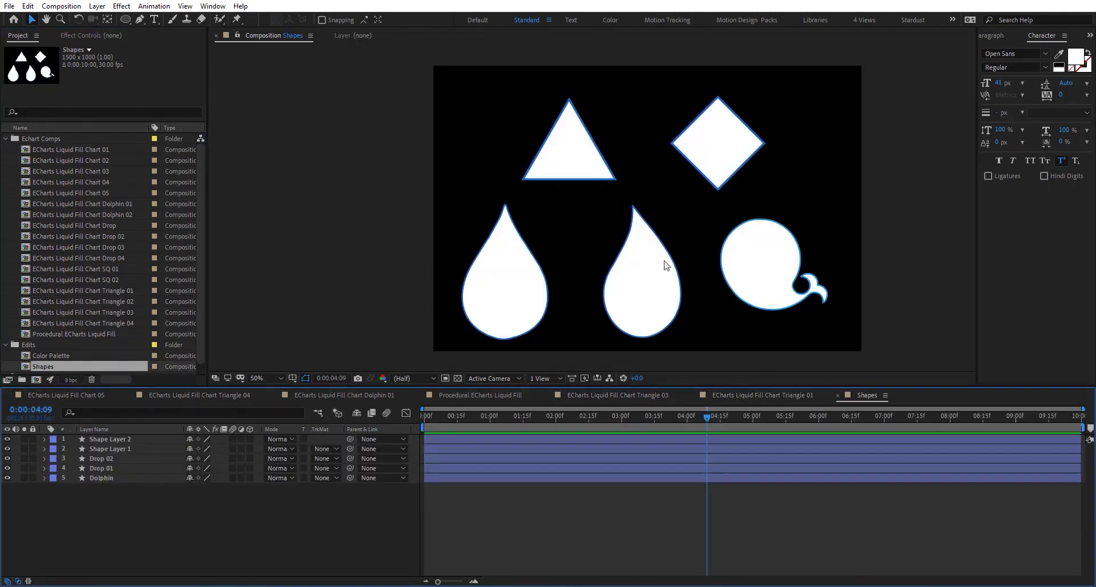
pyautogui.click(753, 238)
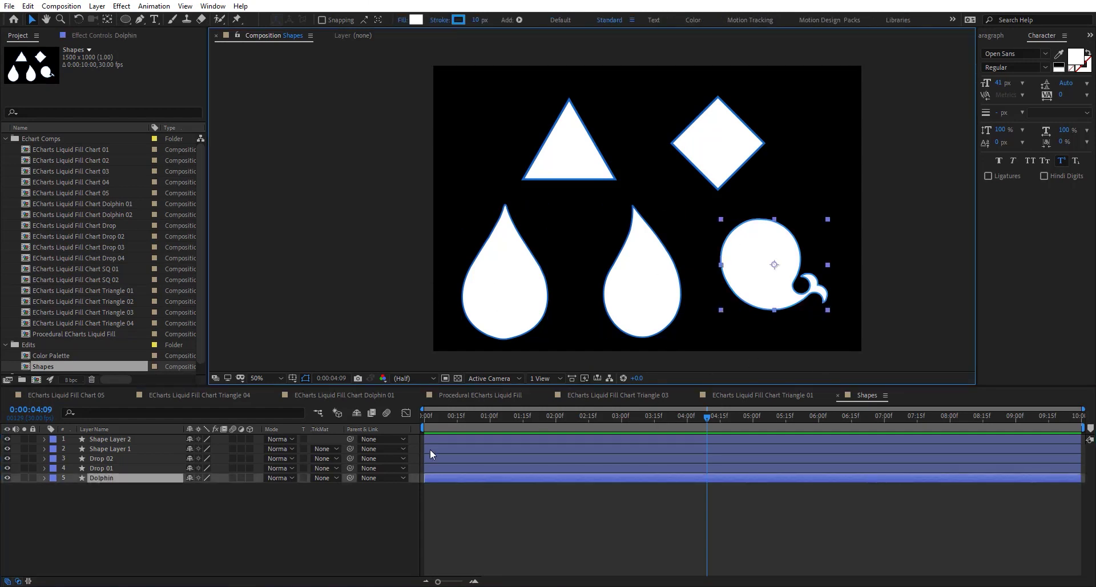
pyautogui.click(786, 400)
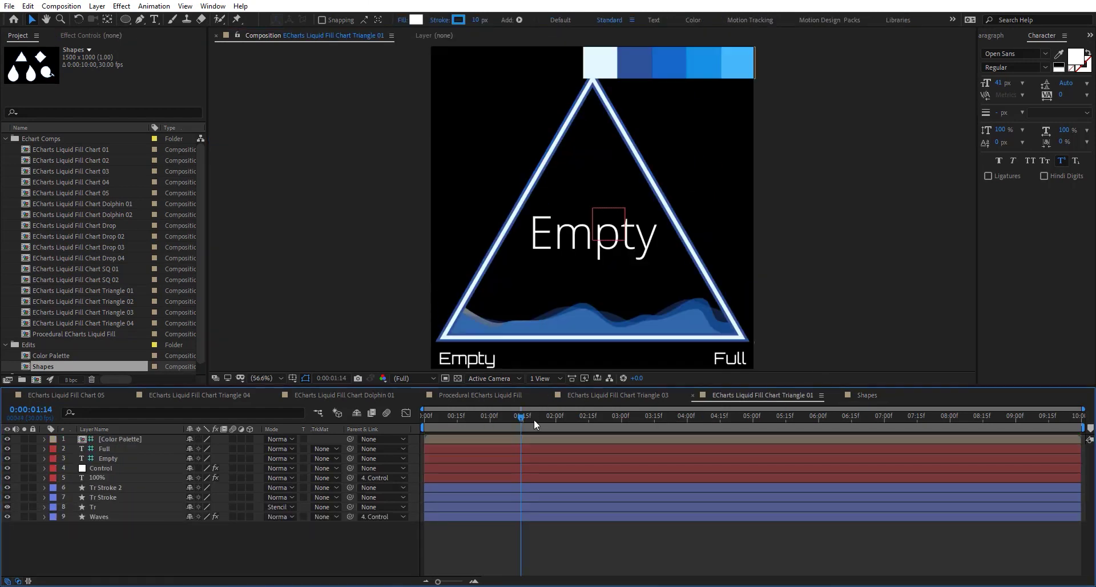
pyautogui.click(490, 399)
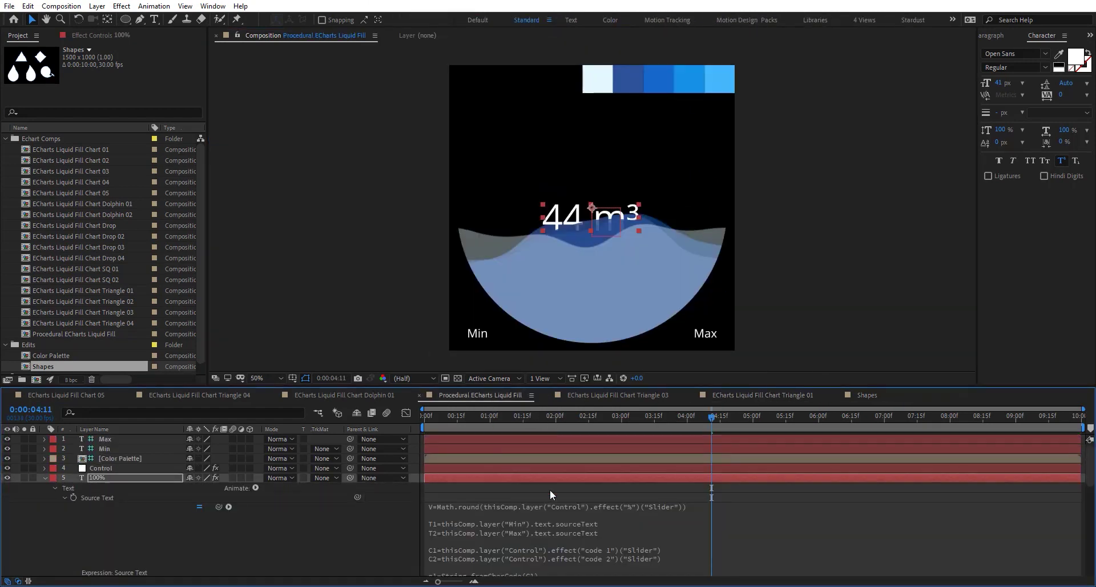
pyautogui.click(45, 477)
pyautogui.click(79, 489)
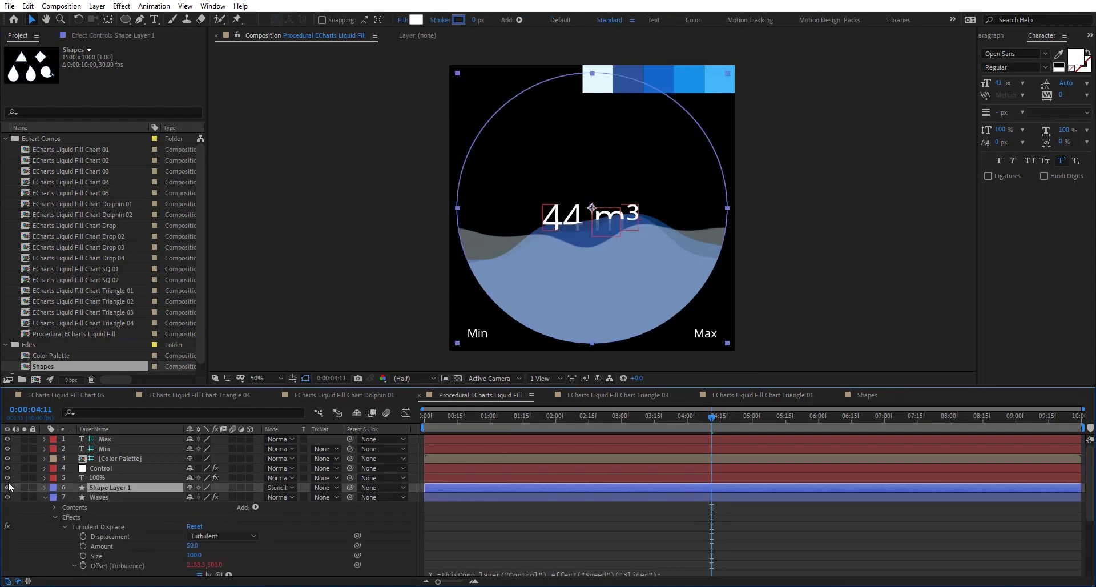
pyautogui.hotkey('ctrl', 'v')
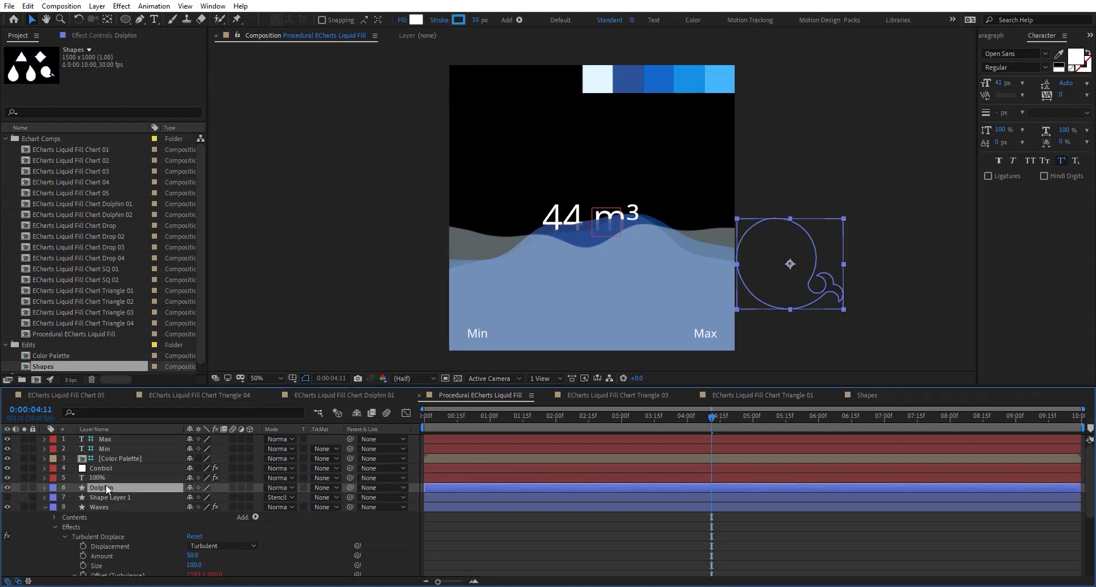
# Center the Dolphin layer in the composition and scale it to 151%.
pyautogui.hotkey('ctrl', 'Home')
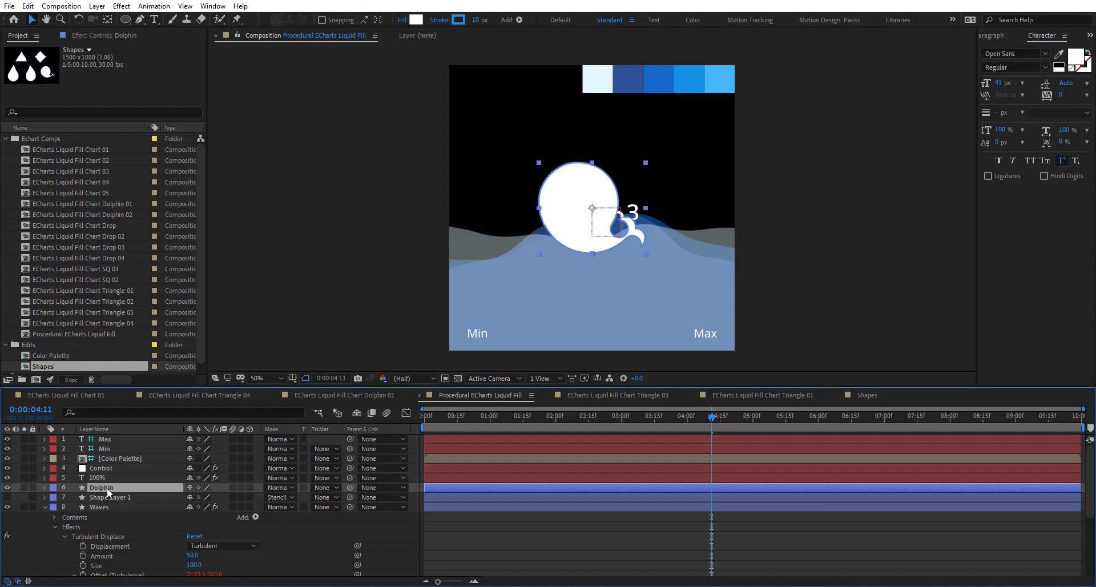
pyautogui.press('s')
pyautogui.moveTo(216, 502); pyautogui.dragTo(272, 499)
# Set the Procedural ECharts Liquid Fill composition's width to 1500 px.
pyautogui.hotkey('ctrl', 'k')
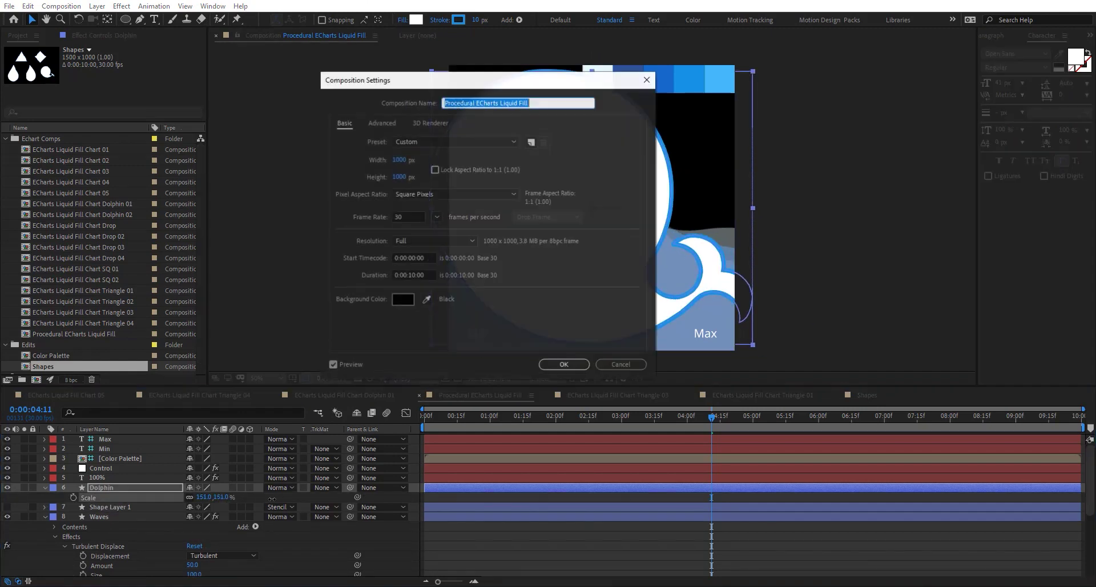
pyautogui.click(400, 160)
pyautogui.write('1500')
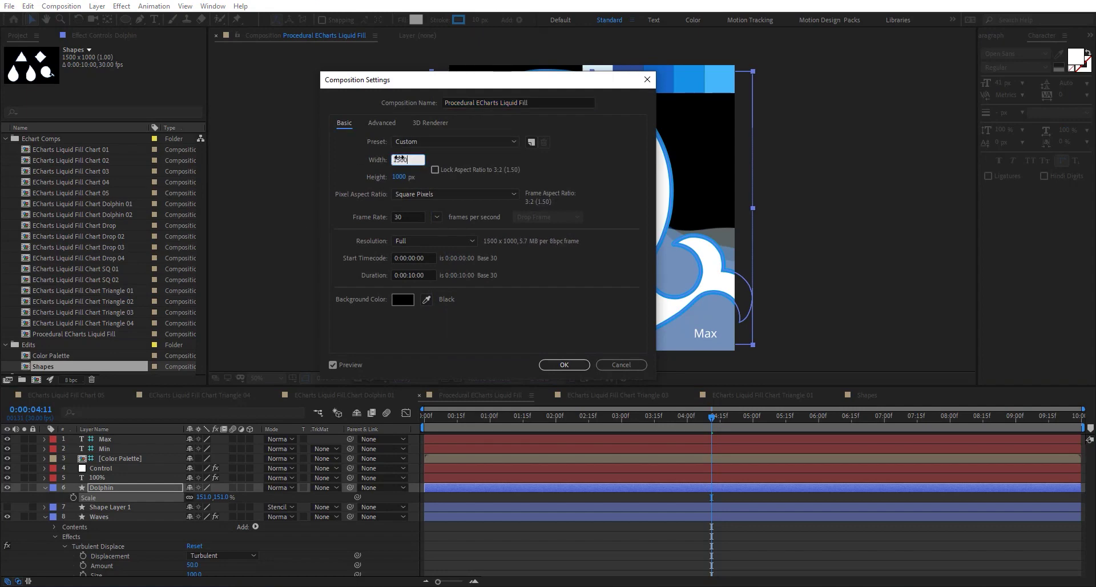
pyautogui.press('Return')
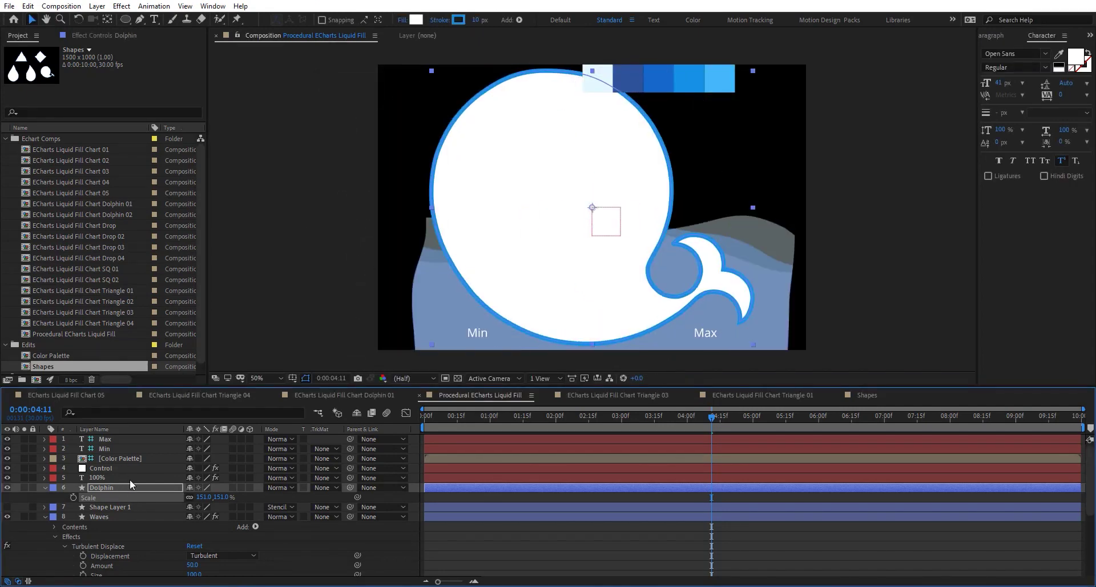
# Remove the stroke from the Dolphin layer by setting it to None.
pyautogui.click(130, 485)
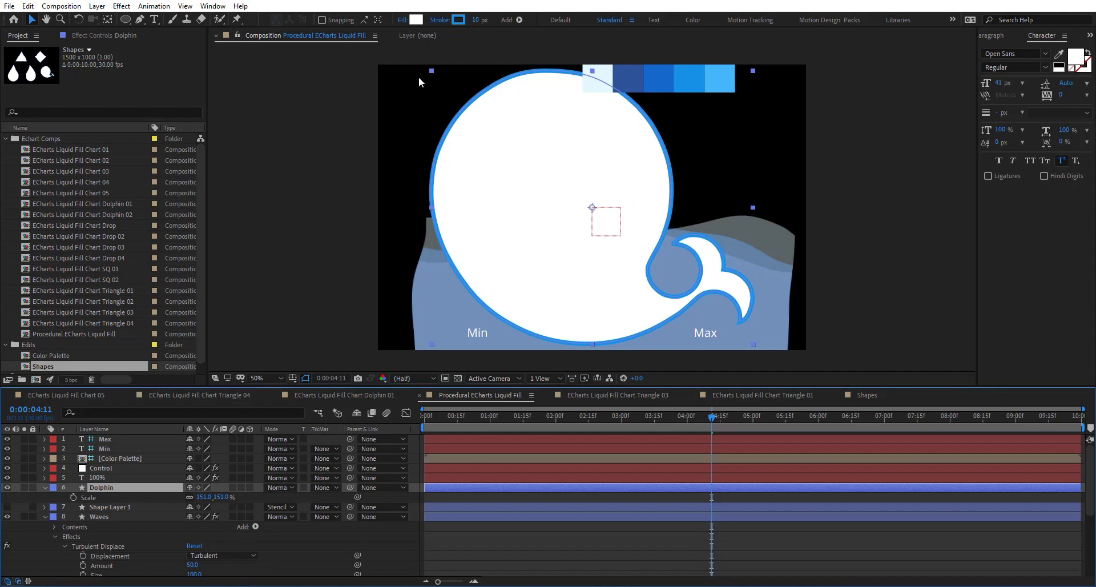
pyautogui.click(448, 26)
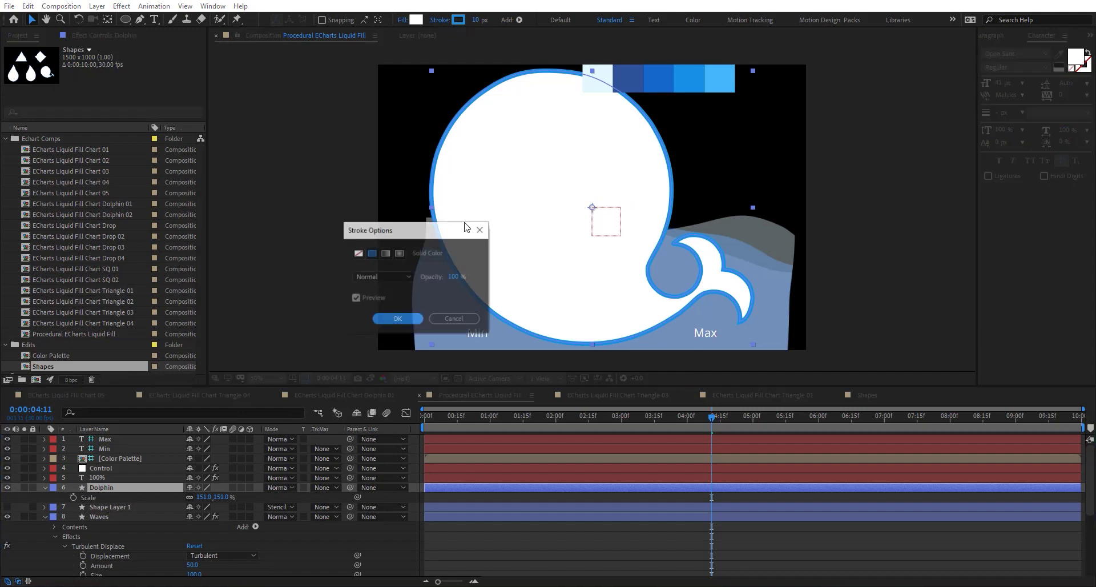
pyautogui.click(360, 251)
pyautogui.click(411, 321)
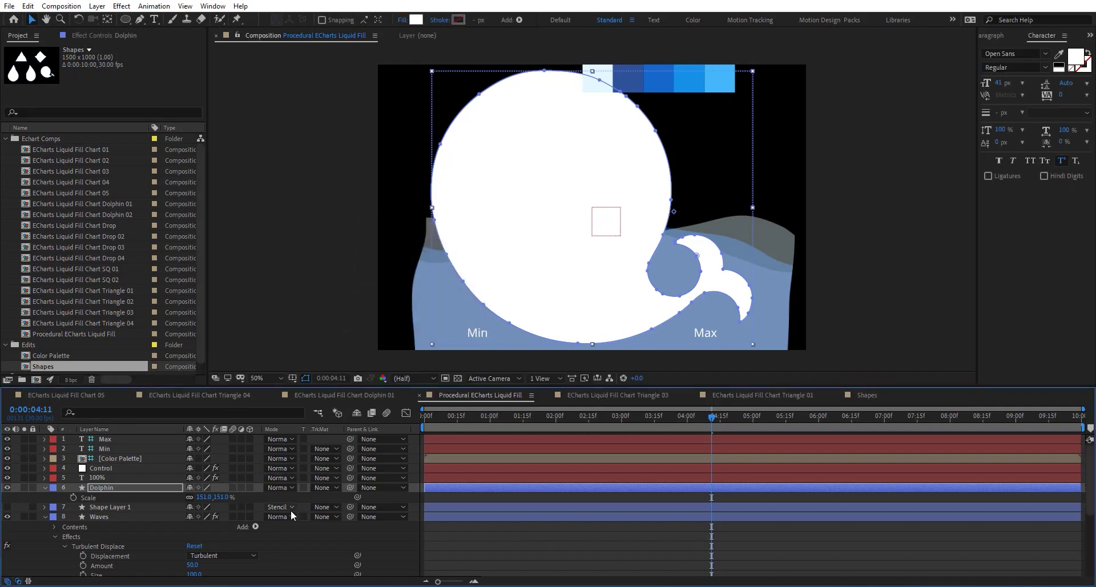
# Set the Dolphin layer's blending mode to Stencil Luma and scrub the fill to 0:00:06:04.
pyautogui.click(281, 487)
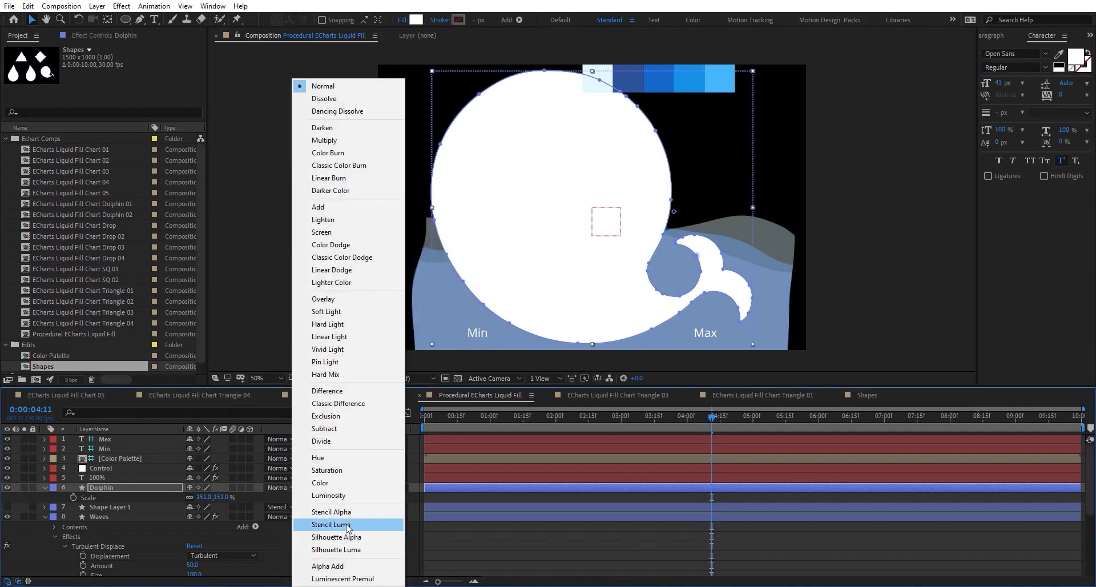
pyautogui.click(320, 525)
pyautogui.click(407, 524)
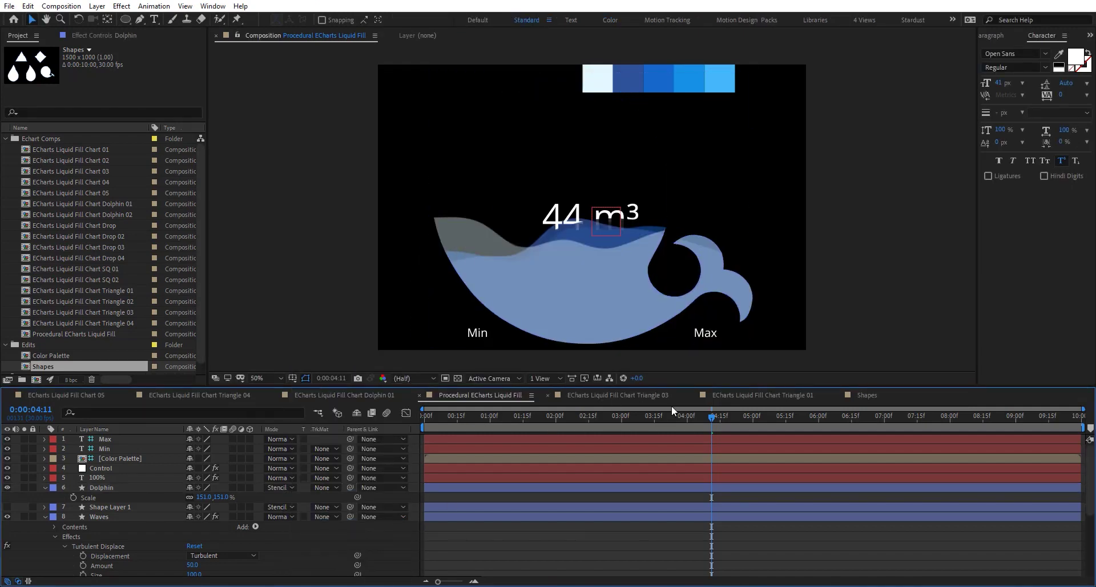
pyautogui.moveTo(607, 416); pyautogui.dragTo(826, 439)
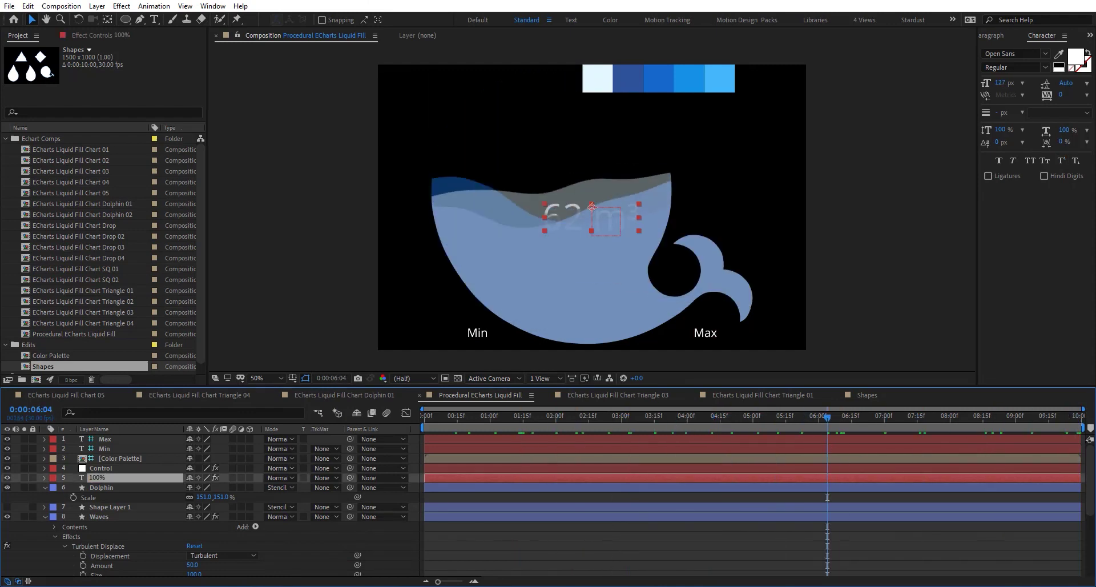
# Set the Waves layer's Turbulent Displace to Complexity 2.5, Size 120 and Amount 81, and preview it at 0:00:05:11.
pyautogui.click(126, 516)
pyautogui.click(109, 34)
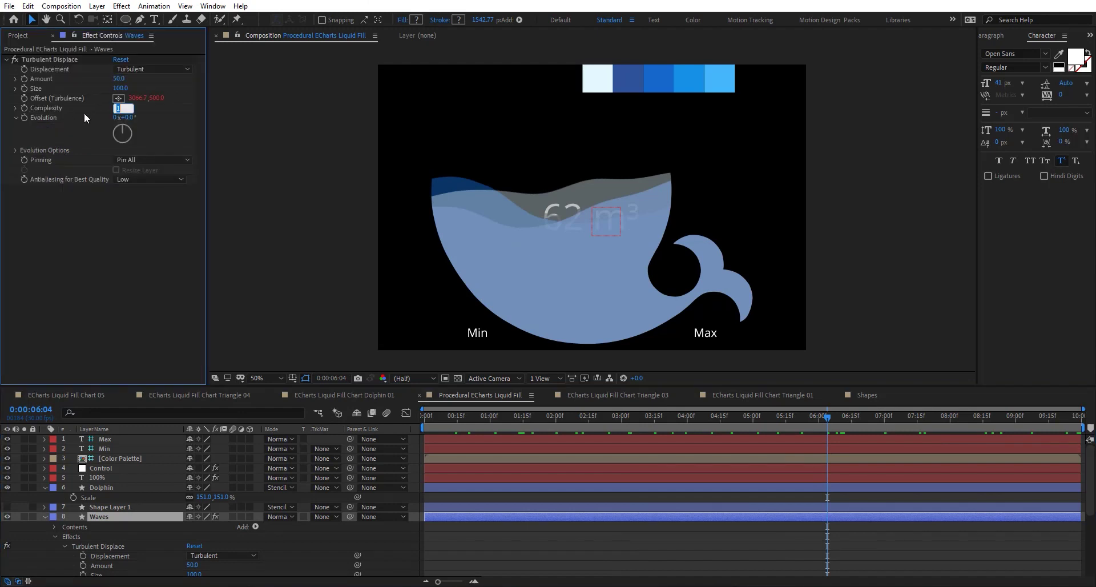
pyautogui.write('2.5')
pyautogui.press('Return')
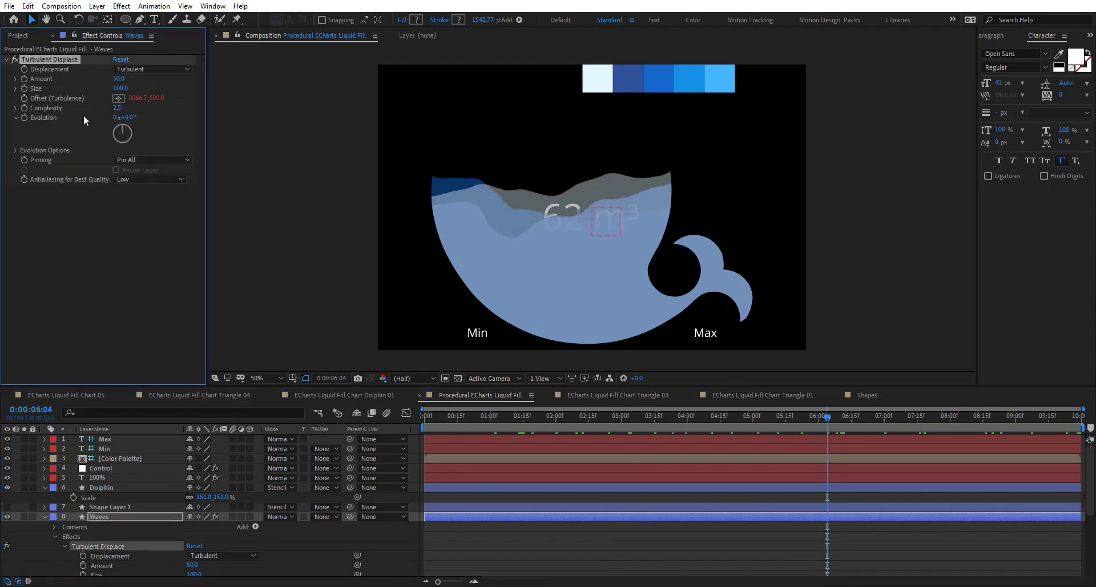
pyautogui.moveTo(126, 91)
pyautogui.mouseDown()
pyautogui.moveTo(137, 91)
pyautogui.moveTo(86, 81)
pyautogui.moveTo(134, 81)
pyautogui.mouseUp()
pyautogui.moveTo(766, 413)
pyautogui.mouseDown()
pyautogui.moveTo(597, 416)
pyautogui.moveTo(777, 416)
pyautogui.mouseUp()
# Try Twist and Twist Smoother as the waves' displacement type, and settle on Vertical Displacement.
pyautogui.click(137, 70)
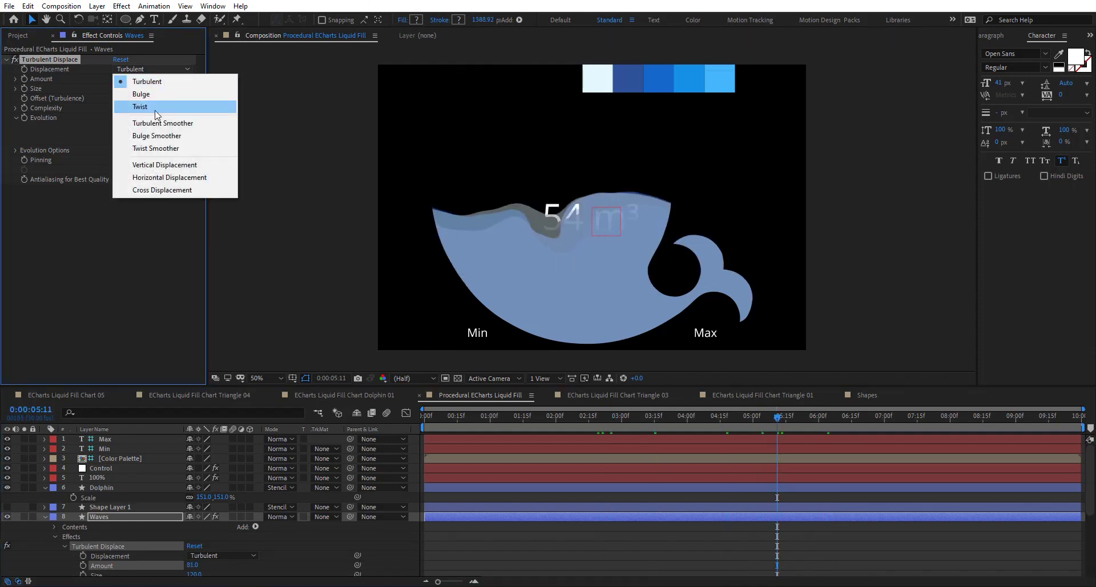
pyautogui.click(150, 107)
pyautogui.click(149, 67)
pyautogui.click(156, 147)
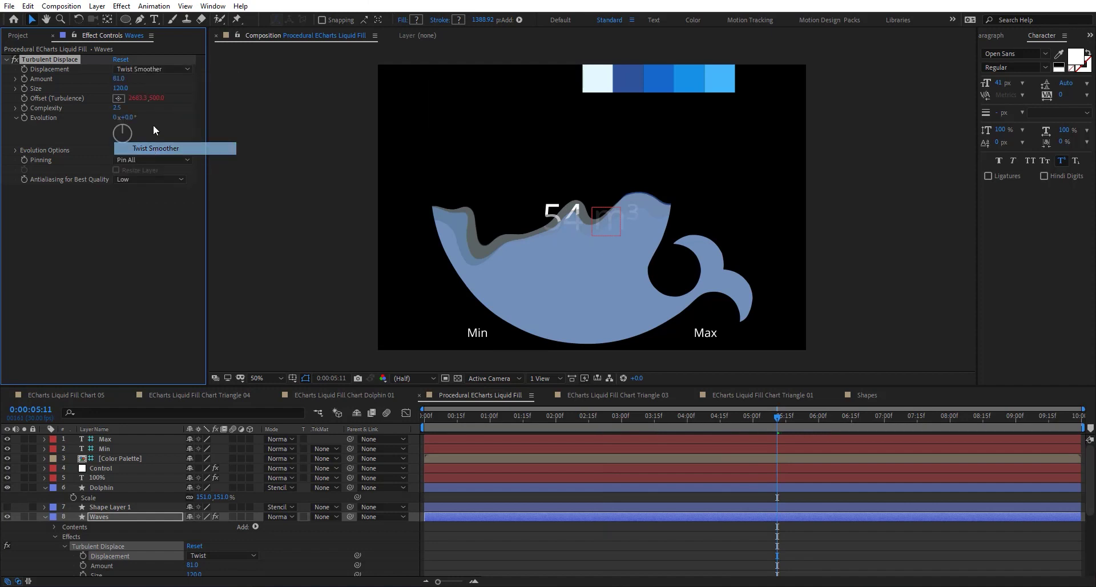
pyautogui.click(181, 70)
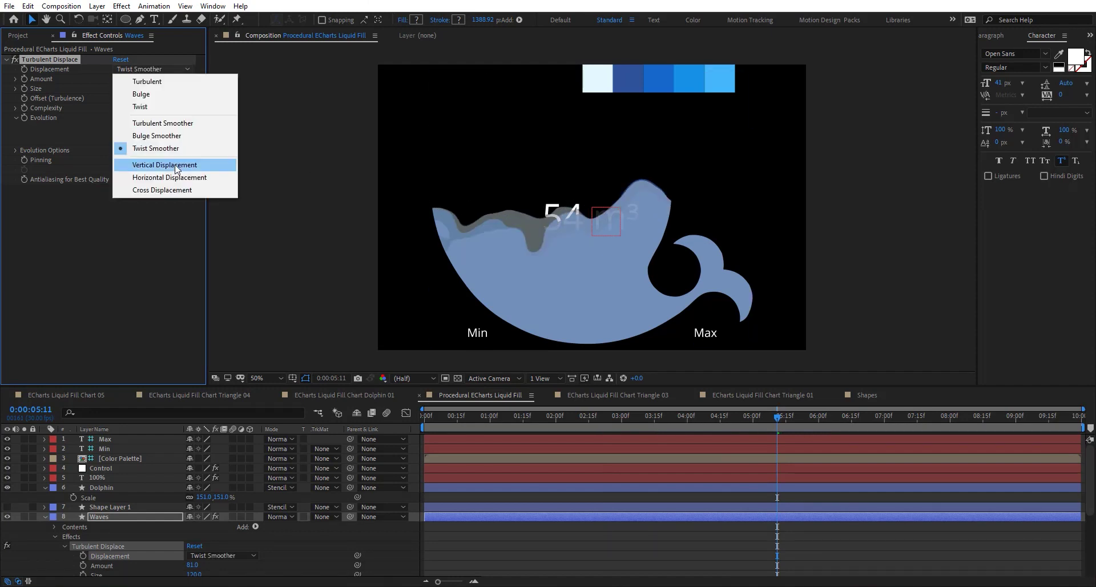
pyautogui.click(178, 164)
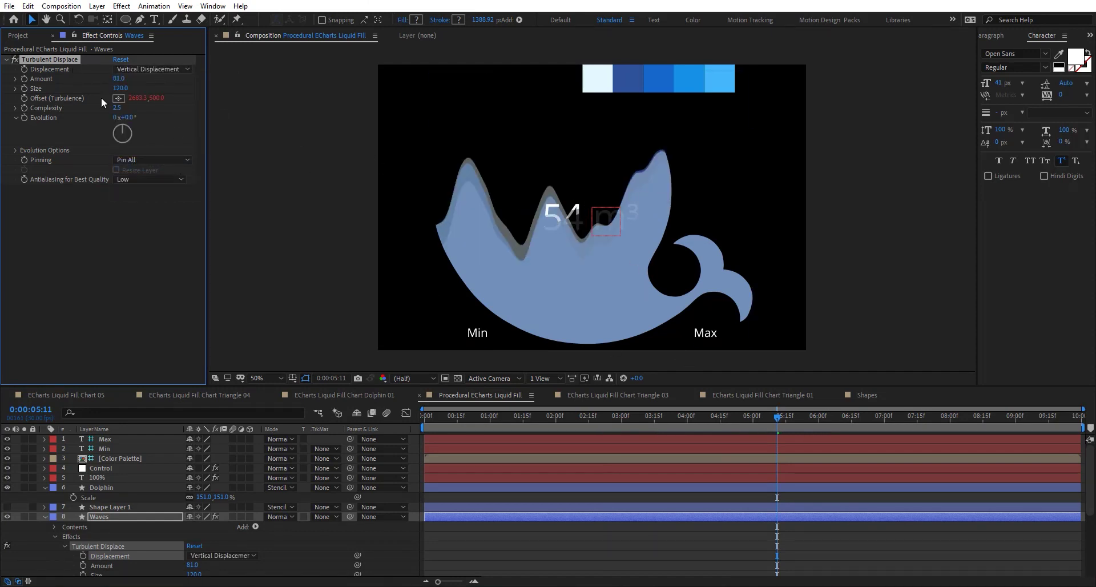
# Set the waves' Turbulent Displace Amount to 20 and Complexity to 2.7.
pyautogui.moveTo(118, 80); pyautogui.dragTo(91, 77)
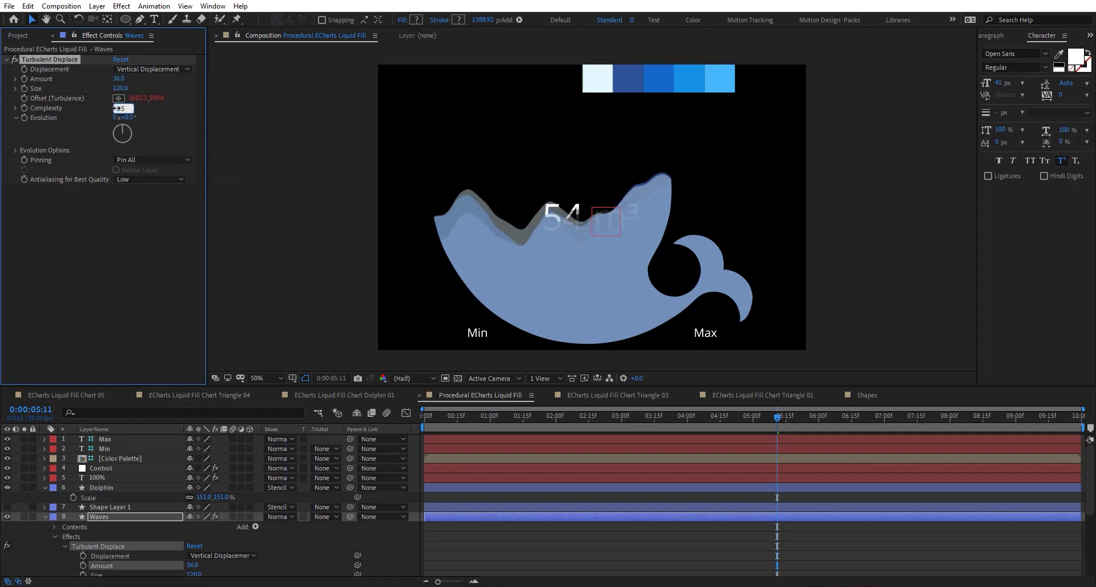
pyautogui.press('Return')
pyautogui.moveTo(156, 119); pyautogui.dragTo(191, 113)
pyautogui.moveTo(119, 79)
pyautogui.mouseDown()
pyautogui.moveTo(141, 79)
pyautogui.moveTo(110, 79)
pyautogui.mouseUp()
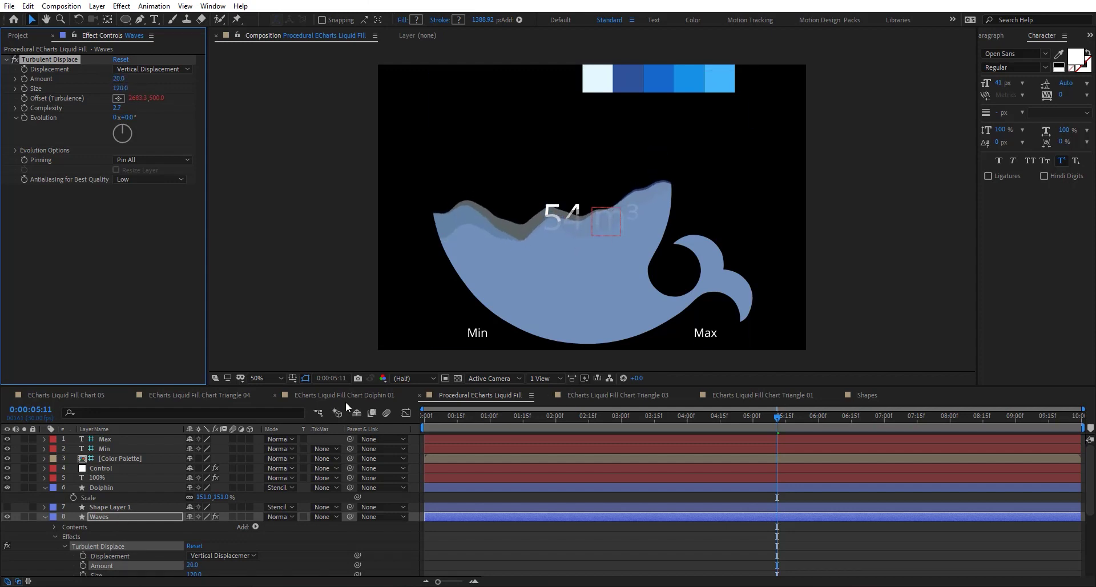
# Check the Dolphin 01 and Triangle 04 compositions, scrubbing Triangle 04 to 0:00:02:08.
pyautogui.click(344, 395)
pyautogui.click(198, 395)
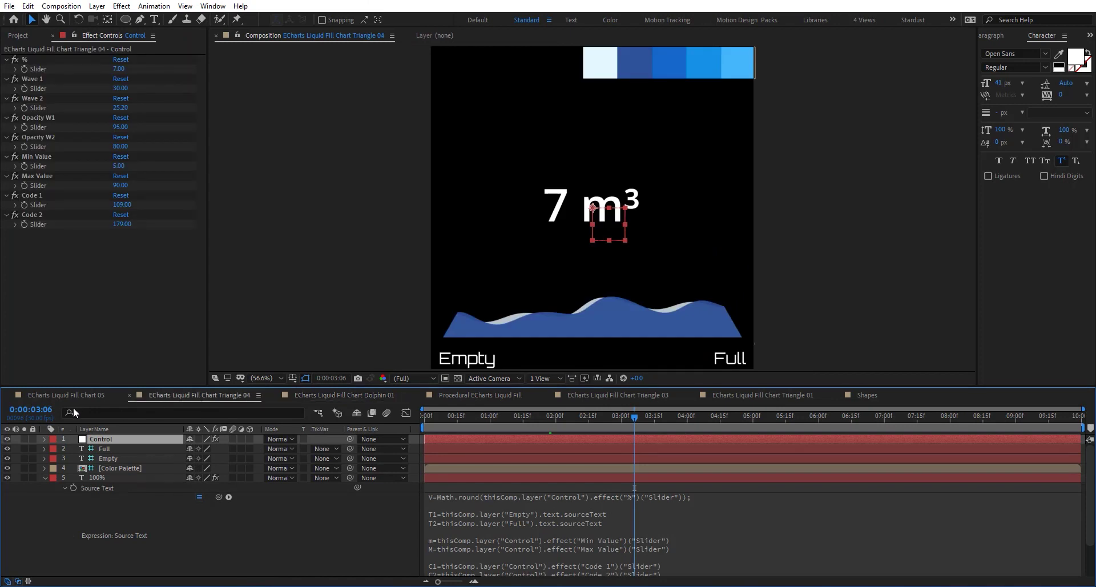
pyautogui.moveTo(666, 421); pyautogui.dragTo(573, 424)
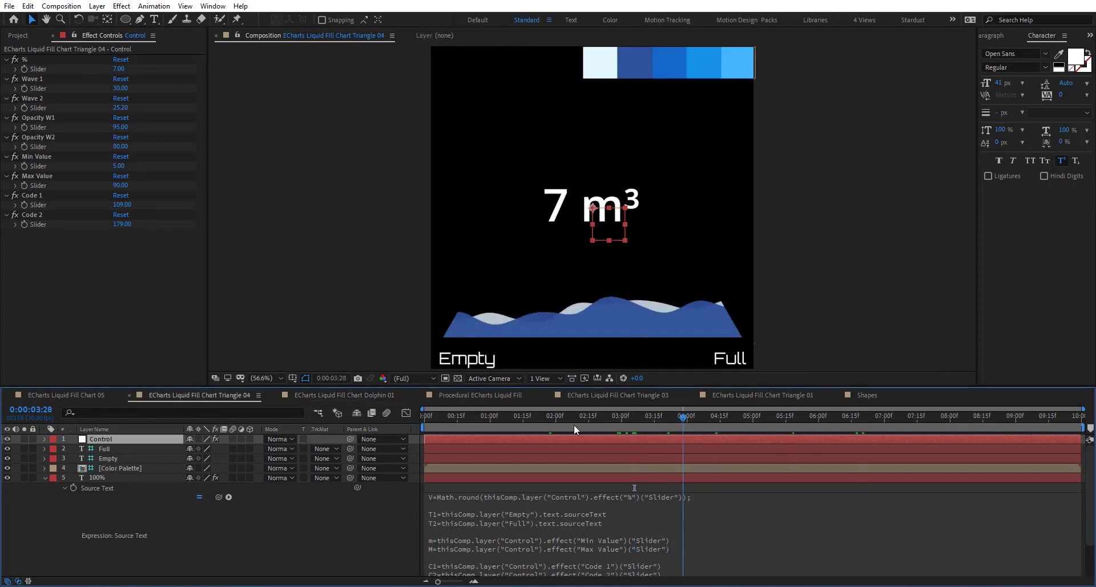
# Browse the Echart Comps folder, open ECharts Liquid Fill Chart 05 and play it from the start.
pyautogui.click(27, 35)
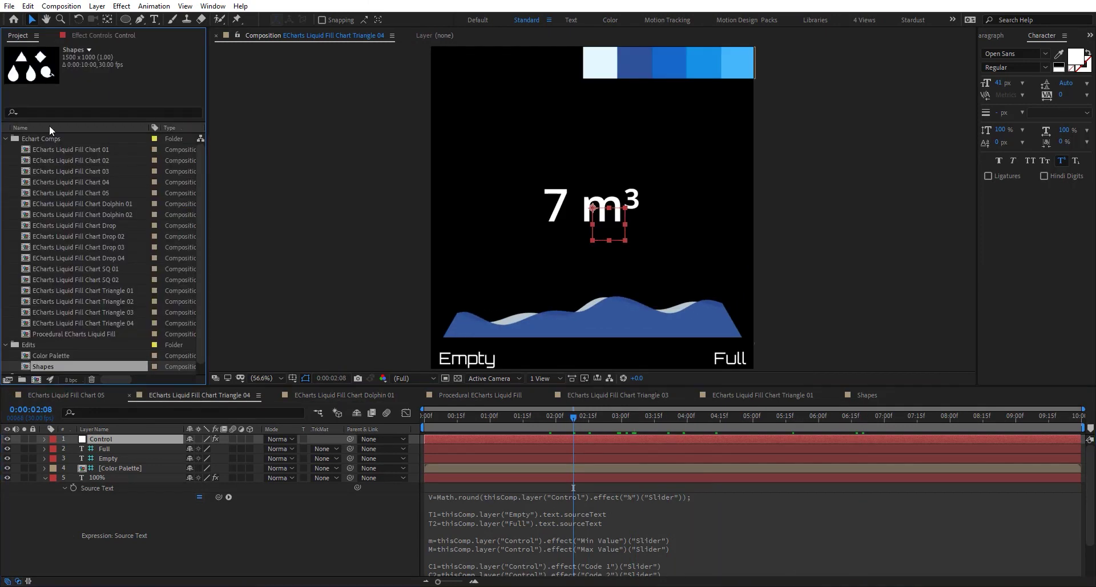
pyautogui.click(69, 159)
pyautogui.click(69, 168)
pyautogui.click(70, 180)
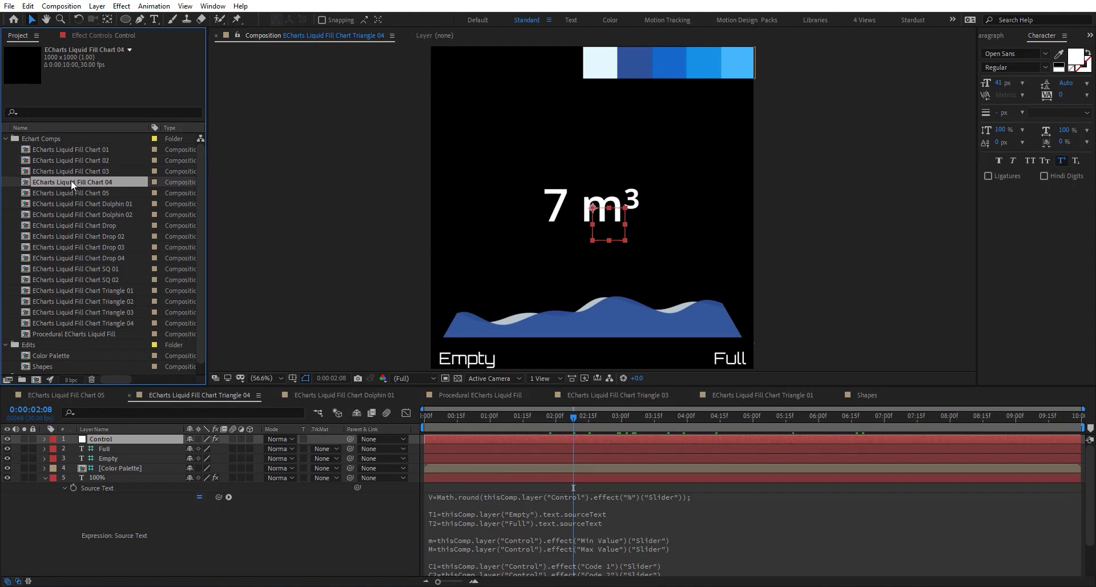
pyautogui.click(72, 192)
pyautogui.doubleClick(77, 192)
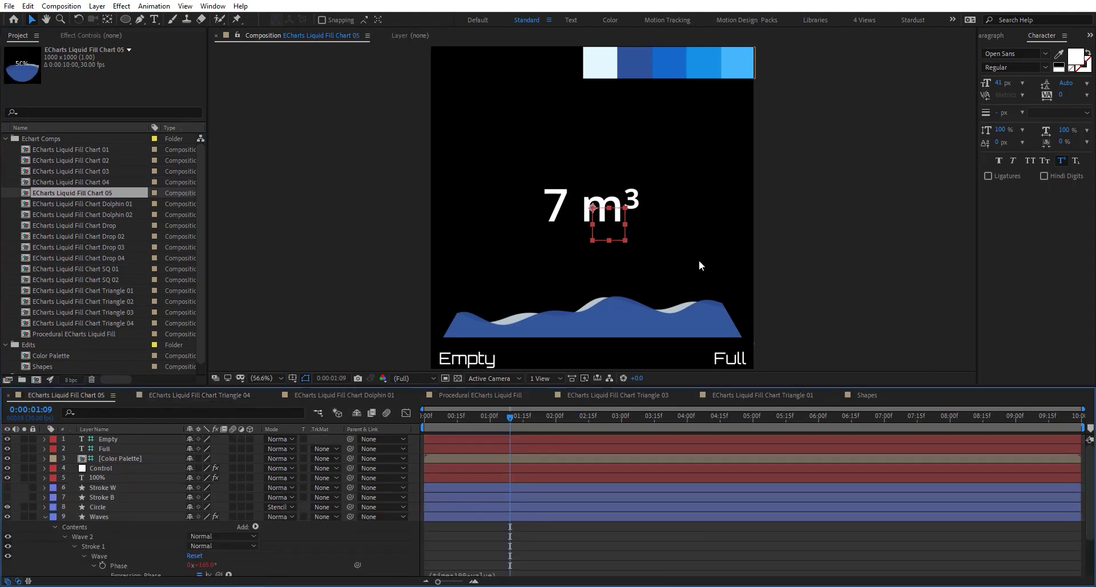
pyautogui.moveTo(843, 413); pyautogui.dragTo(393, 429)
pyautogui.press('space')
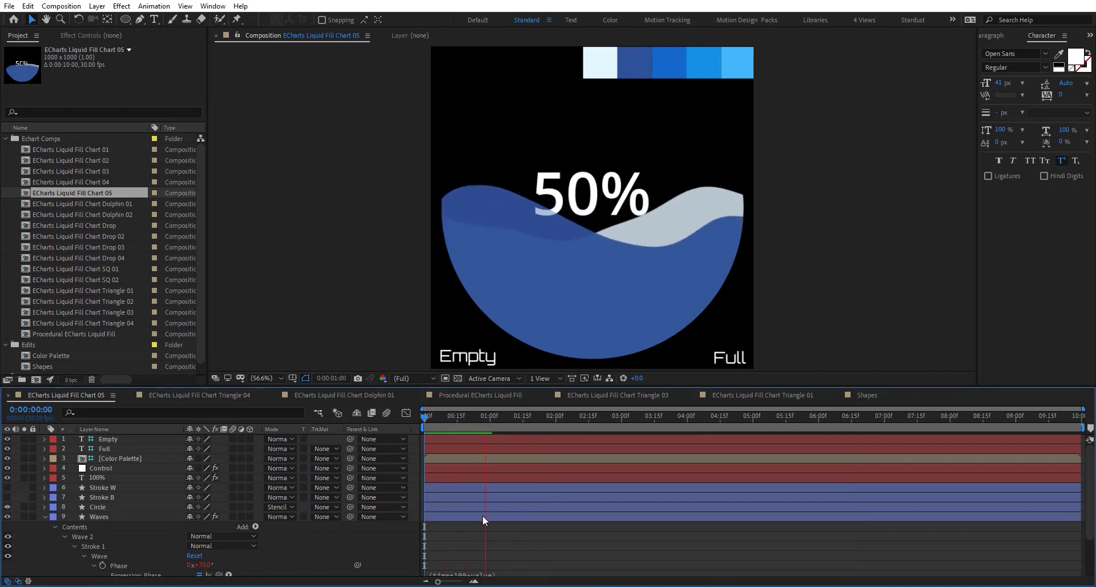
# Inspect the Phase expressions on the Waves layer's Wave 2 and Wave 1 strokes, opening Wave 1's expression text.
pyautogui.scroll(-3, 481, 515)
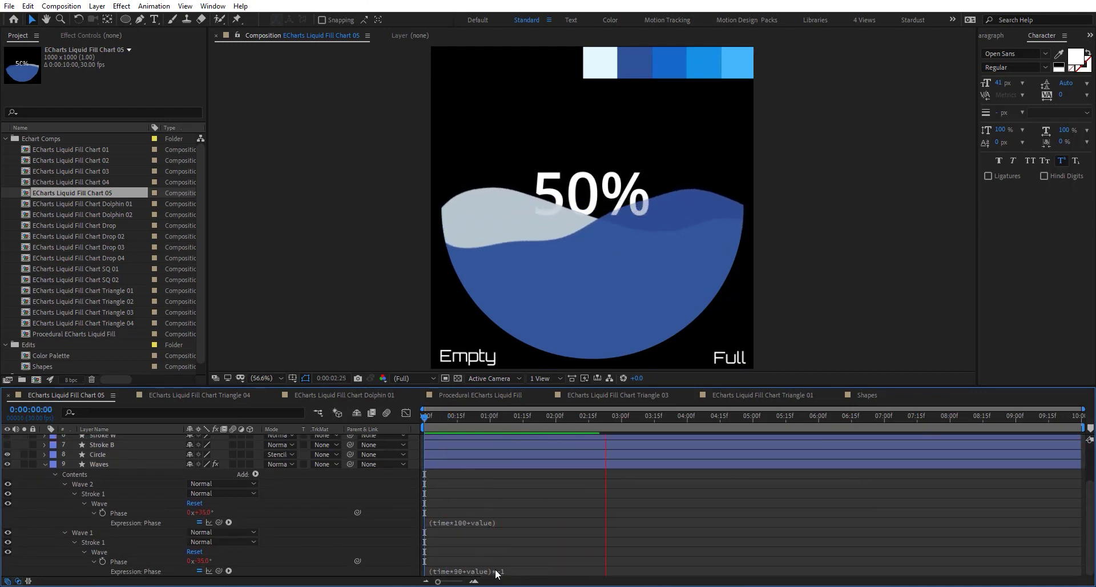
pyautogui.click(527, 572)
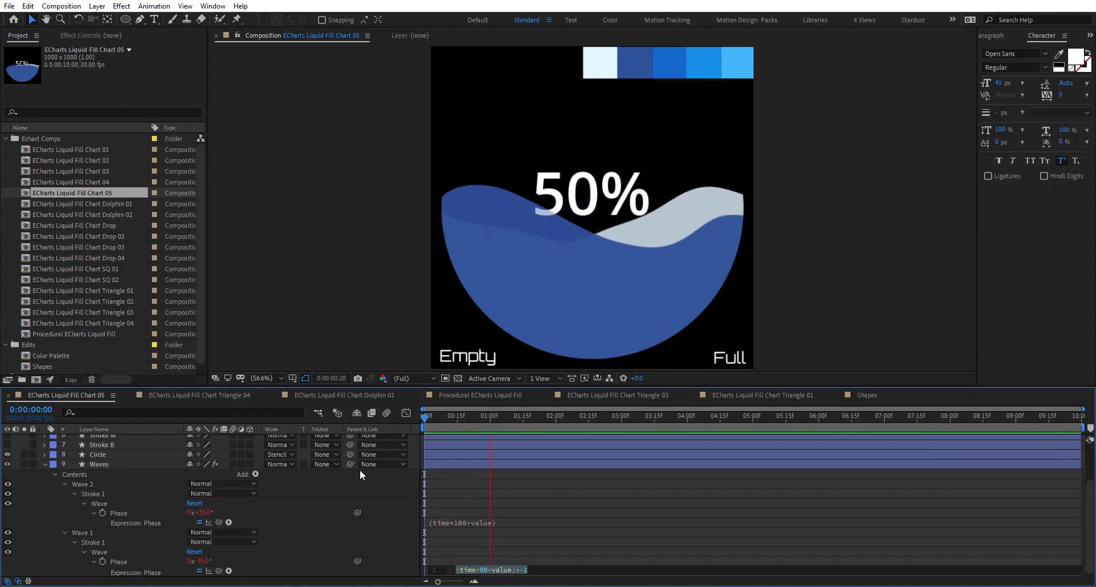
pyautogui.click(391, 505)
# Open the ECharts Liquid Fill Chart Drop composition and scrub its fill animation, ending at 0:00:03:19.
pyautogui.doubleClick(88, 226)
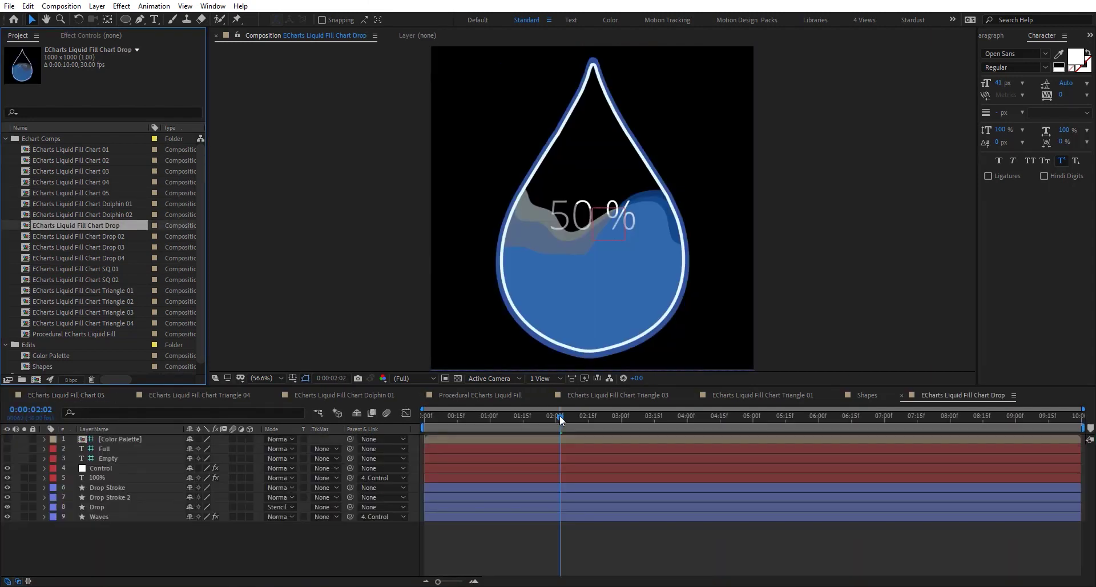
pyautogui.moveTo(559, 419); pyautogui.dragTo(435, 445)
pyautogui.click(665, 414)
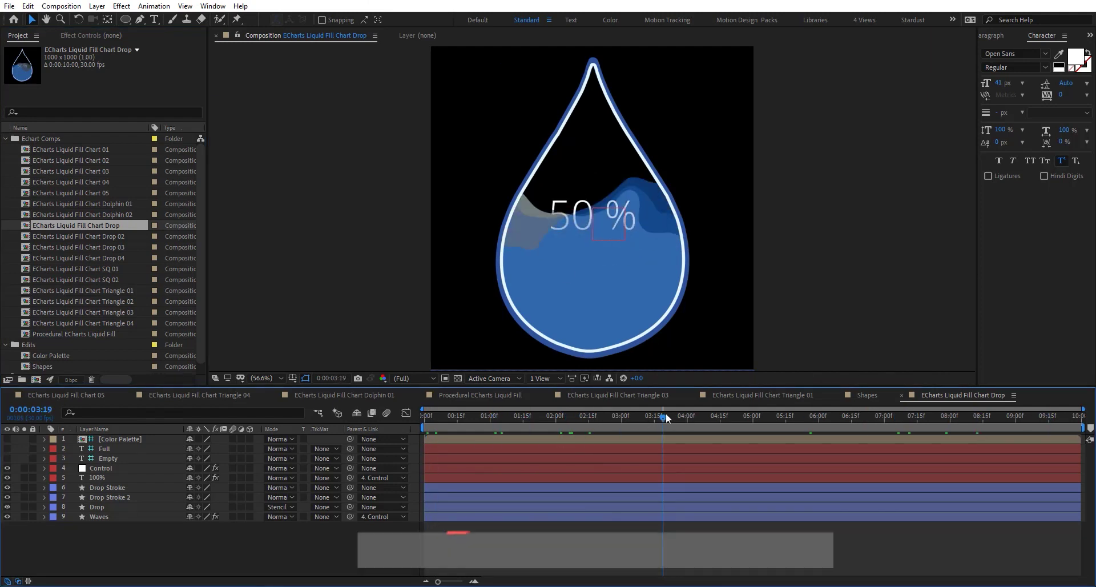